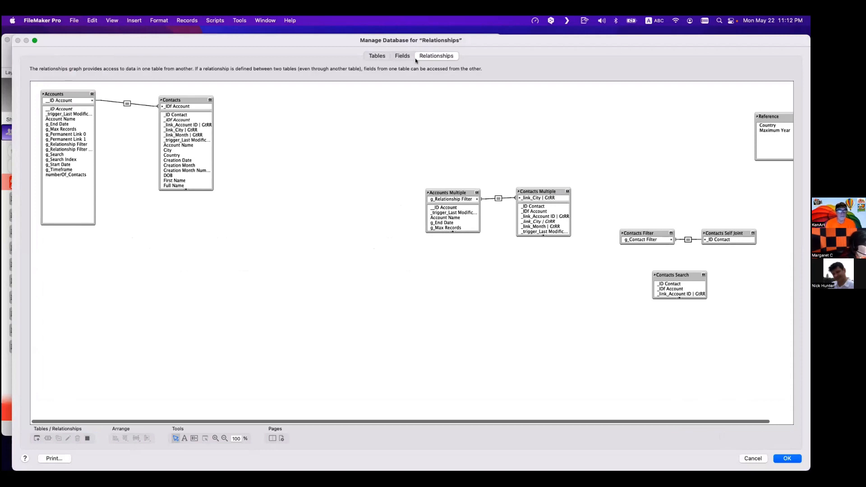
- Inspect the auto-enter calculation options of the g_Relationship Filter | Data Entry field in the Accounts table, then cancel out
left_click(410, 56)
left_click(175, 139)
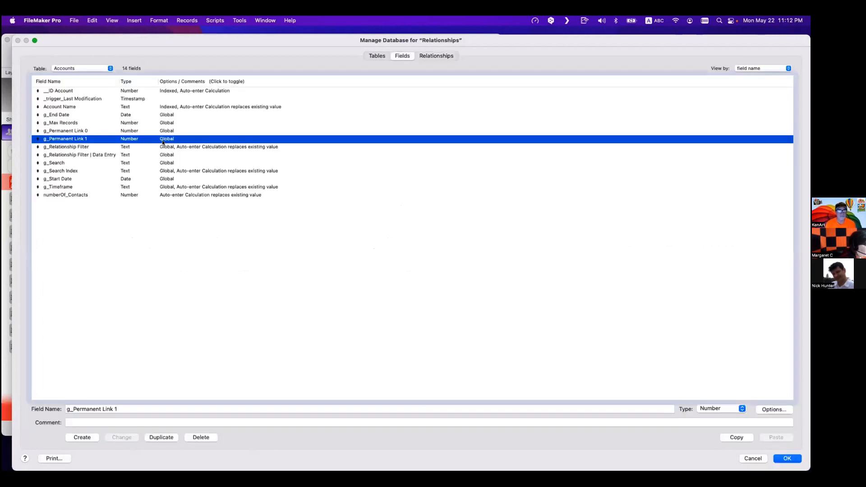
left_click(157, 146)
left_click(161, 155)
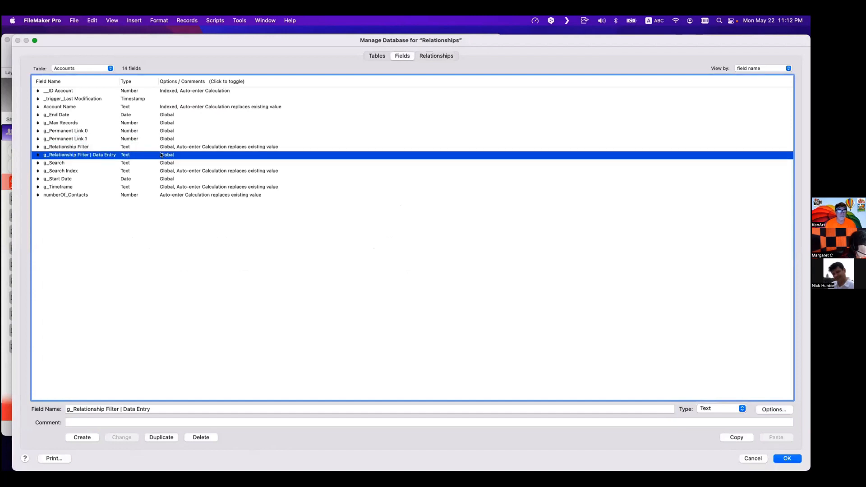
double_click(161, 155)
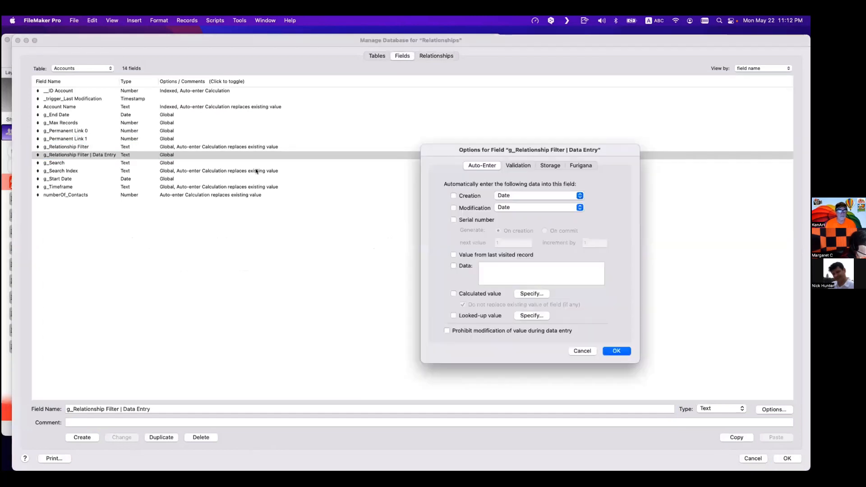
left_click(523, 294)
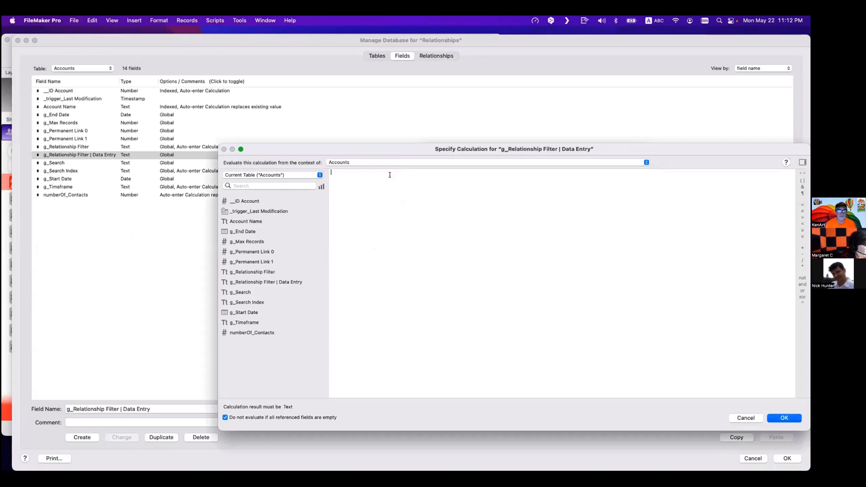
key("Escape")
key("Escape")
left_click(437, 55)
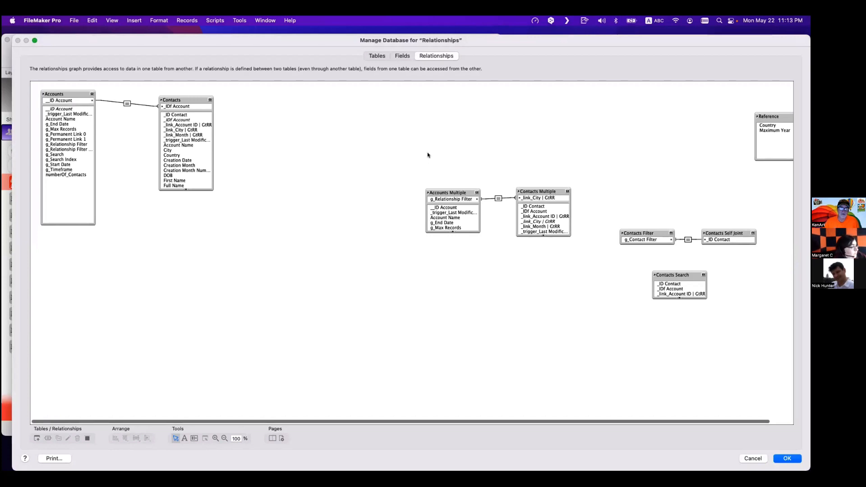
- Close the database manager and briefly open the Script Workspace to view the scripts list
key("Return")
key("super+shift+s")
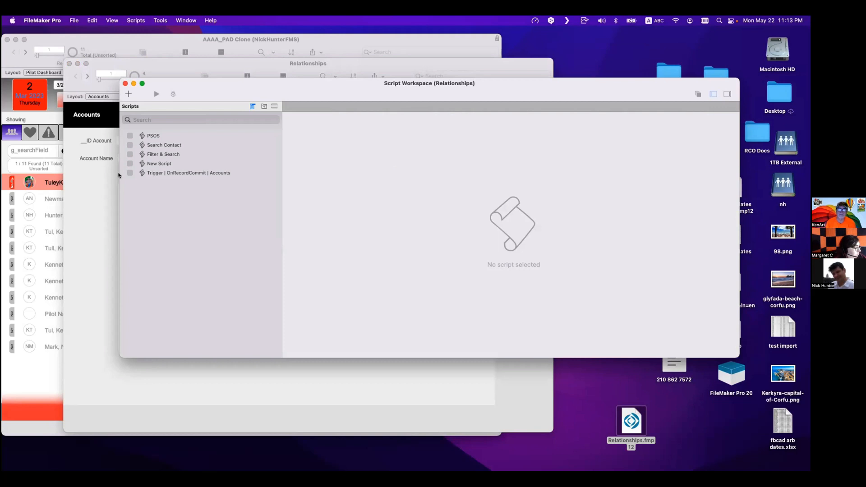
key("super+w")
key("super+shift+d")
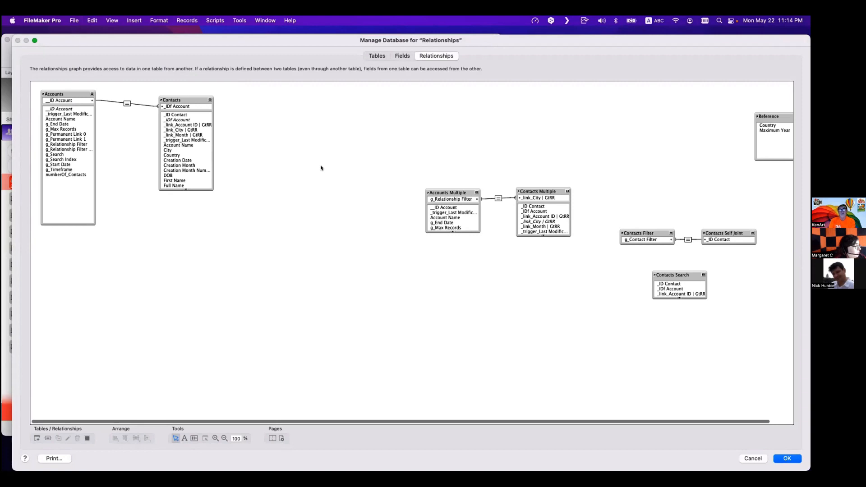
scroll(363, 137, "down", 10)
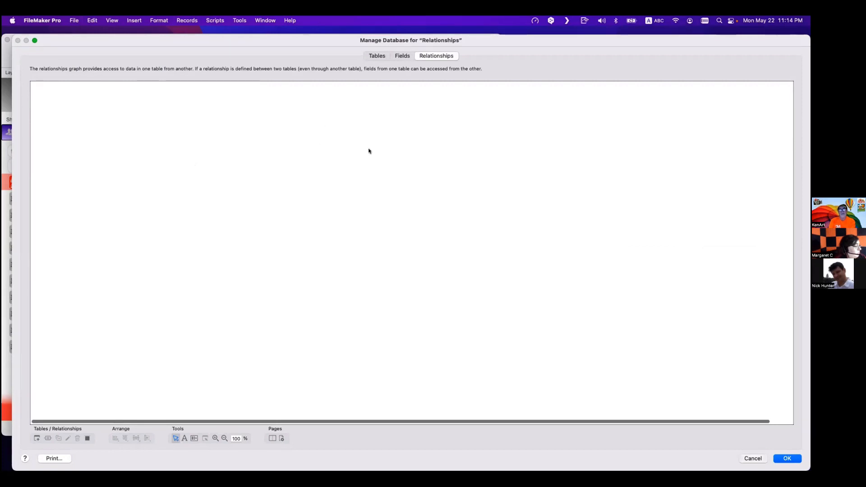
key("Escape")
- Switch the AAAA_PAD Clone window to the L100 Pilot Dashboard layout and widen the window
left_click_drag(353, 63, 601, 203)
left_click(326, 44)
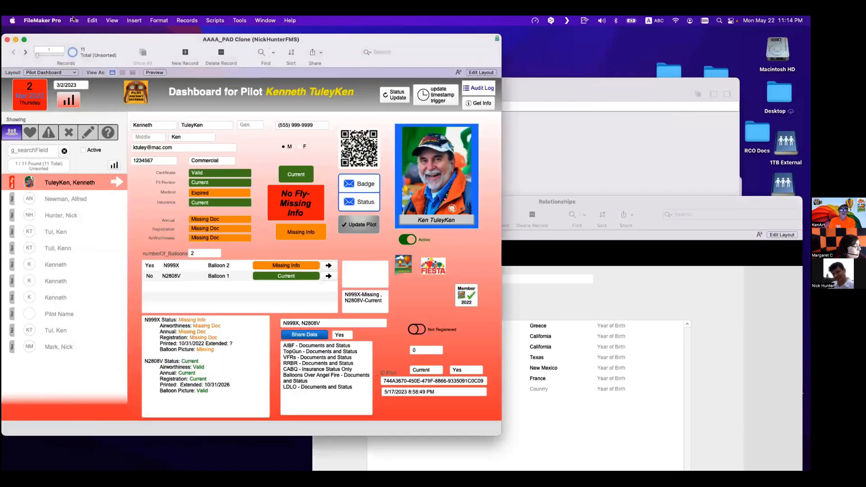
left_click(52, 73)
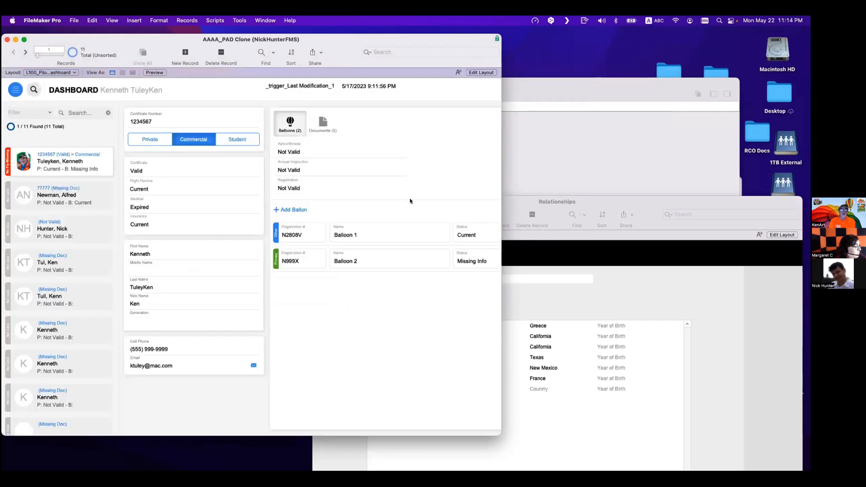
left_click_drag(500, 434, 671, 446)
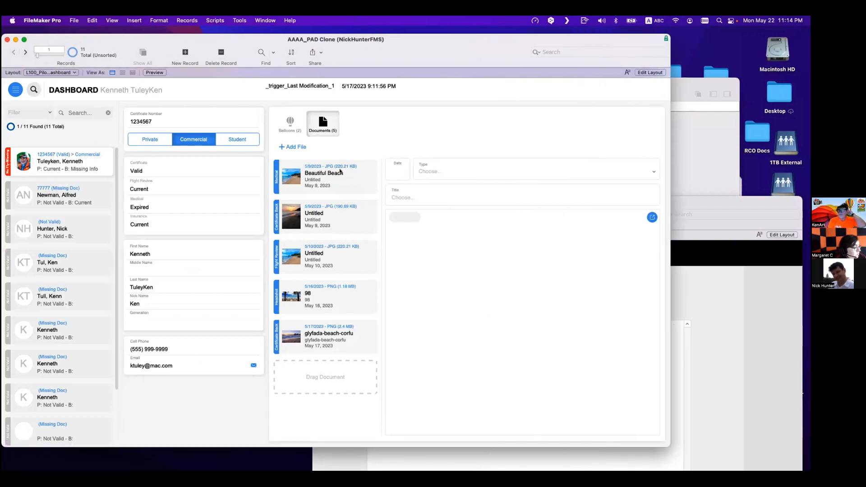
- Browse the current pilot's documents to view each one's type, title and preview
left_click(341, 172)
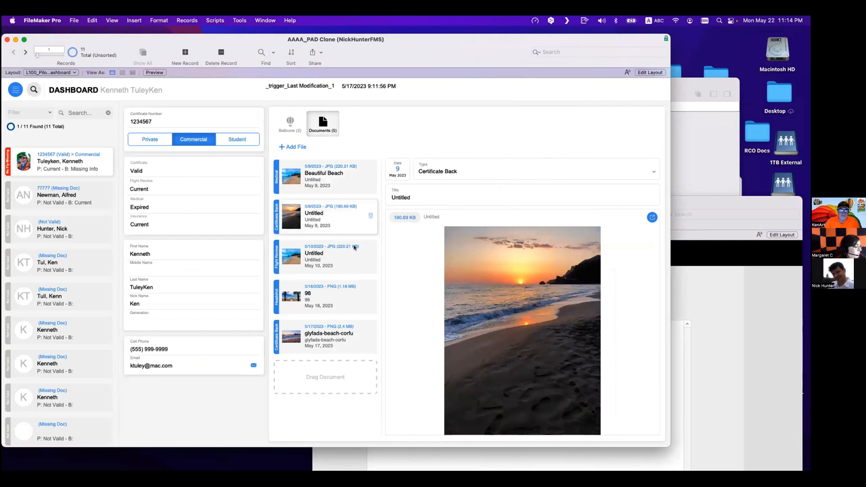
left_click(349, 256)
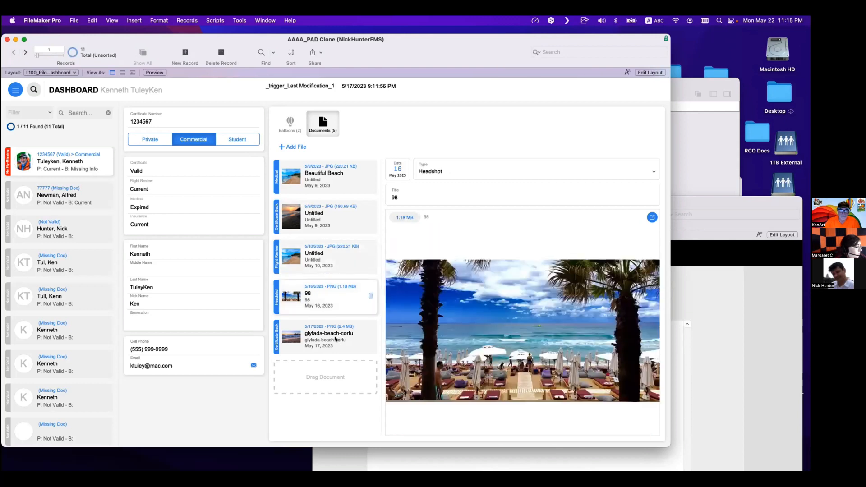
left_click(350, 346)
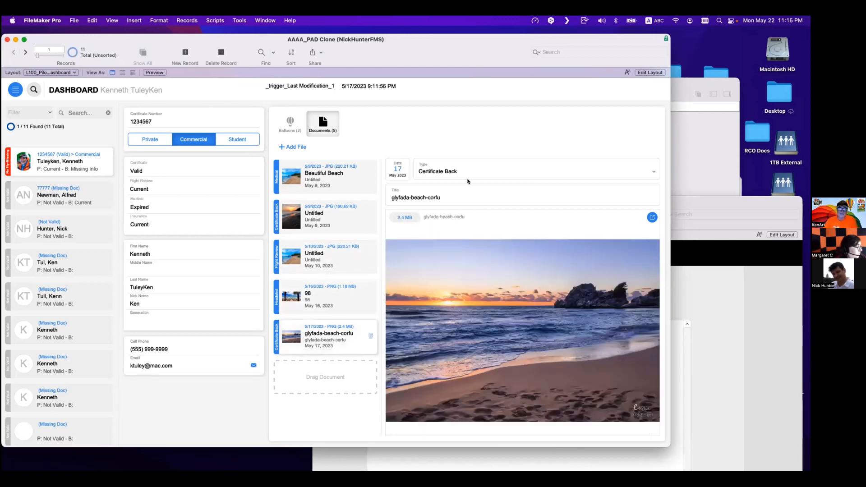
- Set the glyfada-beach-corfu document's type to Certificate Front
left_click(464, 175)
left_click(465, 148)
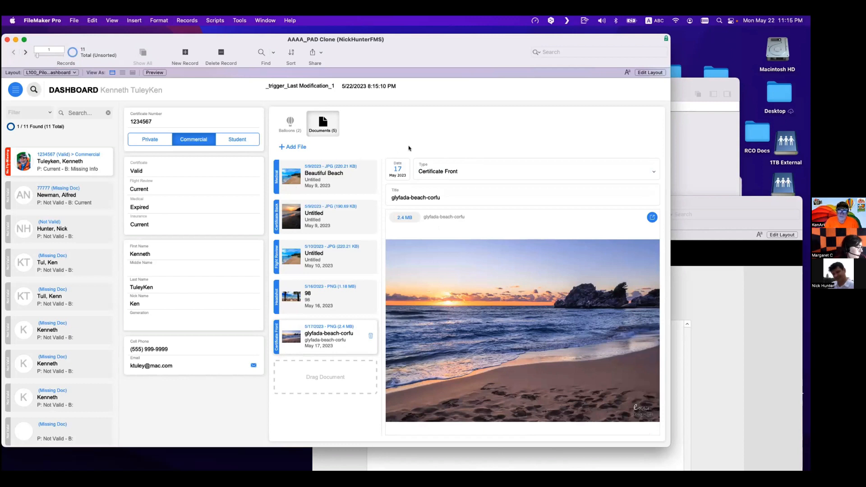
left_click(450, 172)
left_click(436, 145)
- Open the VALI_Value List Items layout in a new window from Manage Layouts
key("super+shift+l")
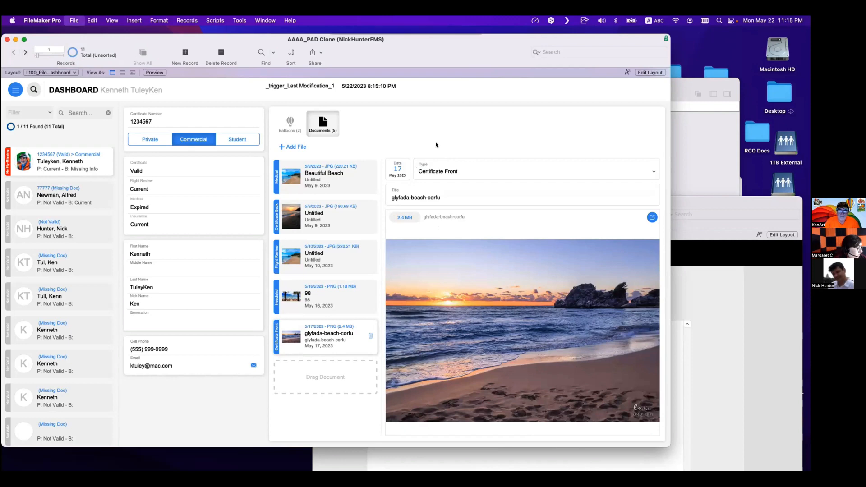
scroll(338, 285, "down", 10)
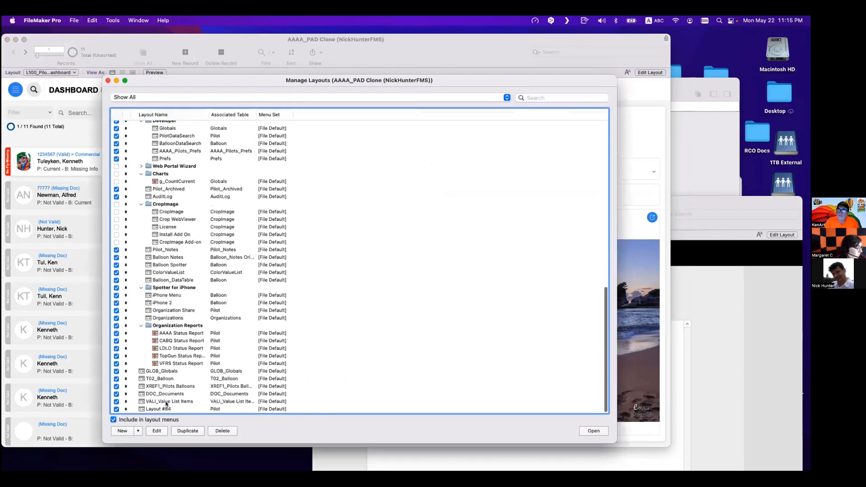
left_click(171, 401)
left_click(594, 432)
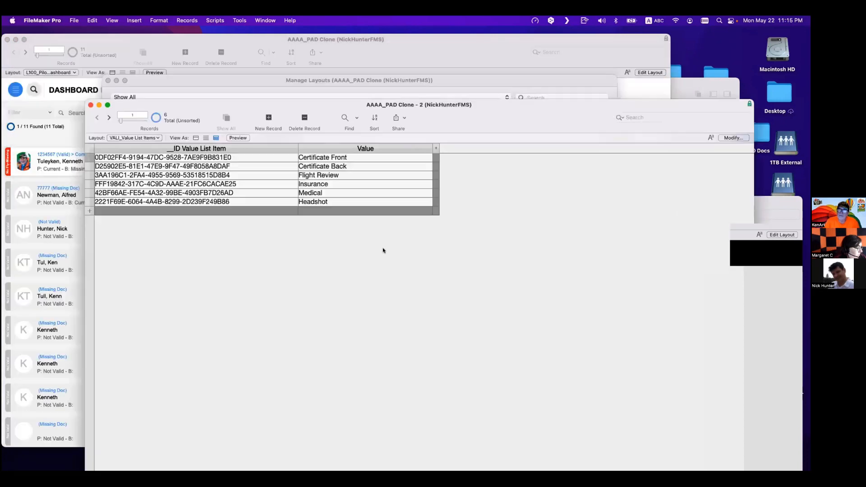
left_click(402, 254)
mouse_move(278, 108)
left_mouse_down()
mouse_move(429, 327)
mouse_move(493, 319)
left_mouse_up()
key("super+w")
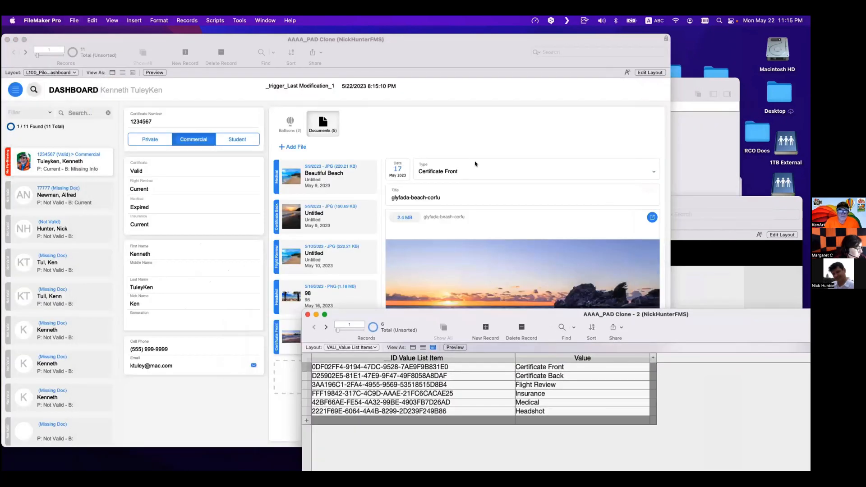
- Shrink the dashboard window so the value list items window sits visible beside it
left_click(476, 164)
left_click_drag(665, 442, 541, 284)
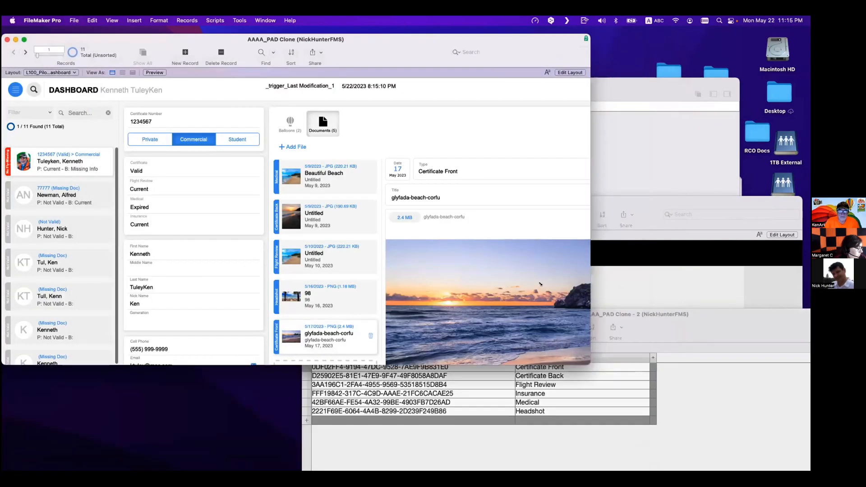
left_click(470, 175)
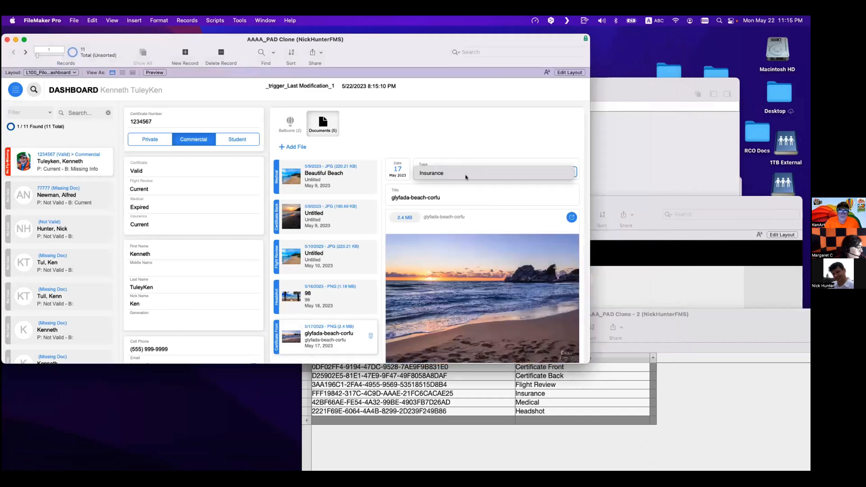
left_click(612, 427)
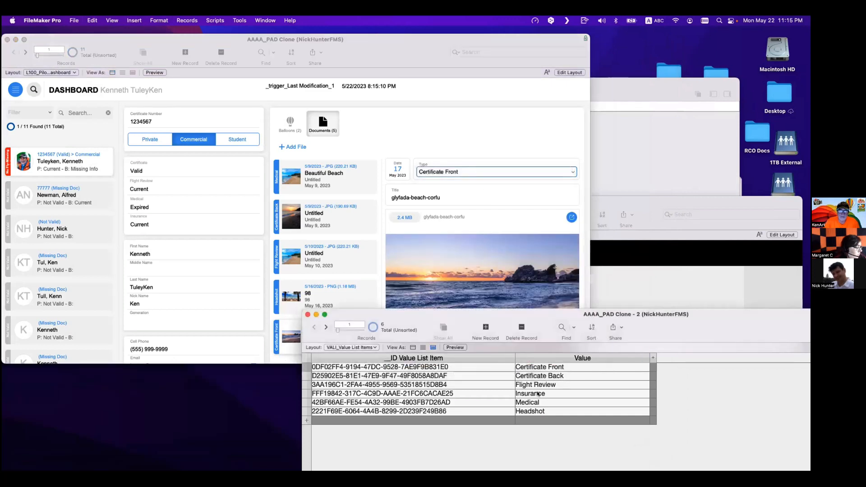
- Browse through the pilot records to another pilot who has documents
left_click(192, 255)
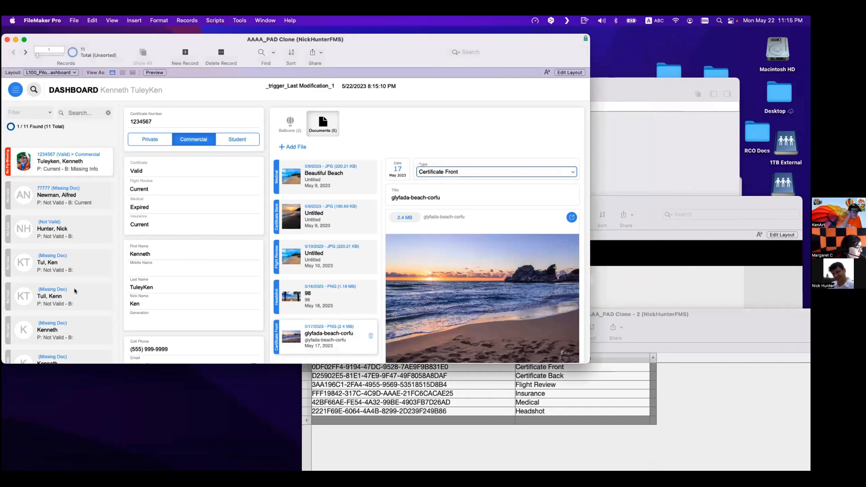
left_click(75, 291)
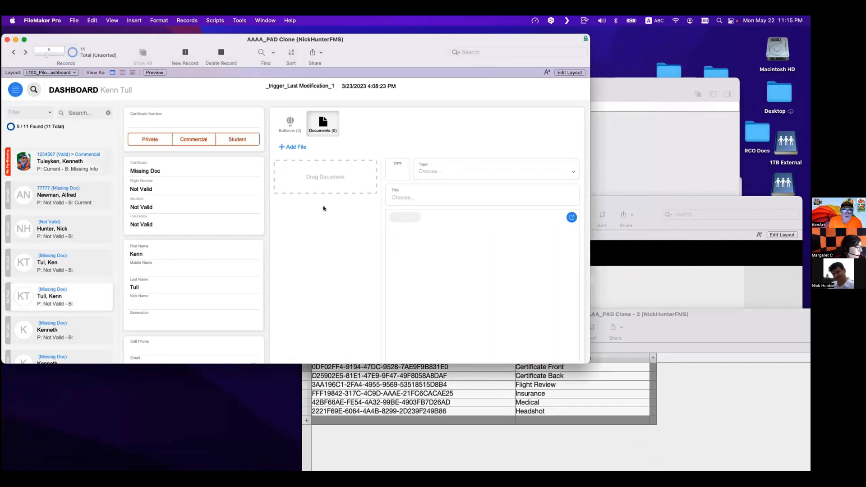
left_click(64, 223)
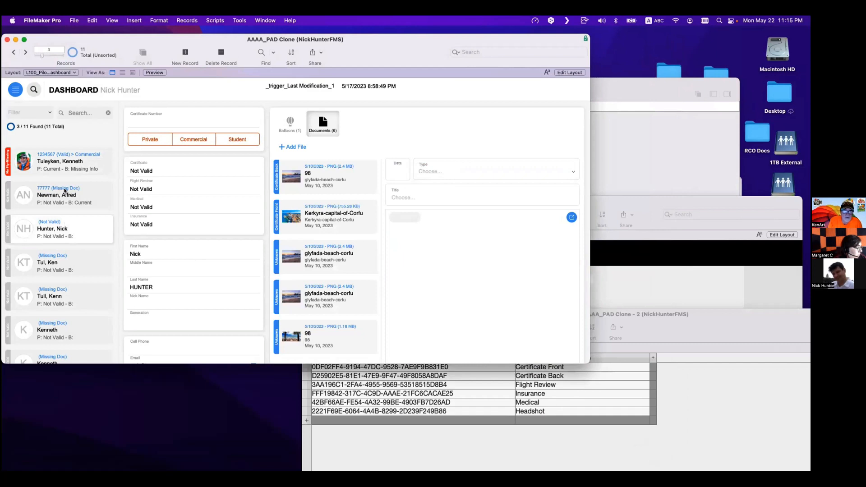
left_click(65, 191)
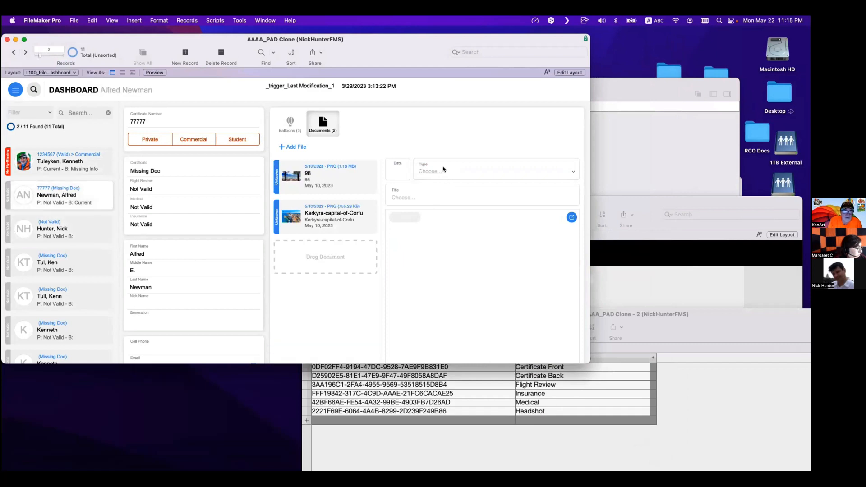
- Select the 98 document and open its type choices
left_click(361, 178)
left_click(468, 174)
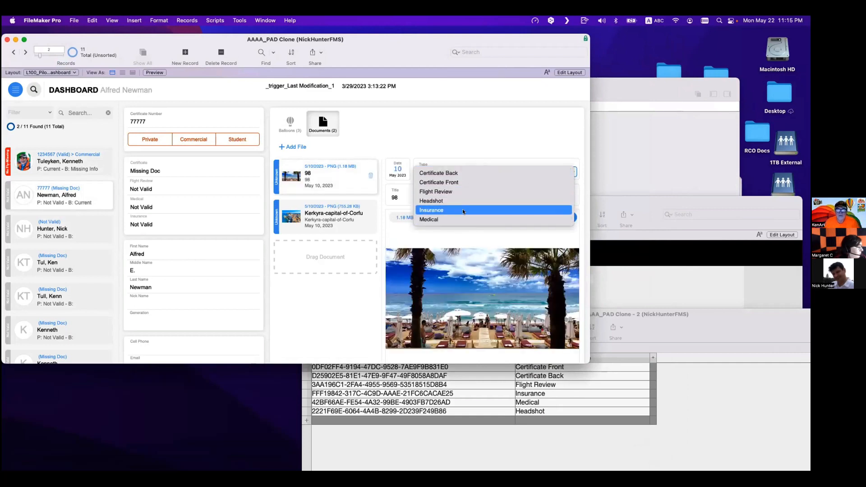
left_click(714, 393)
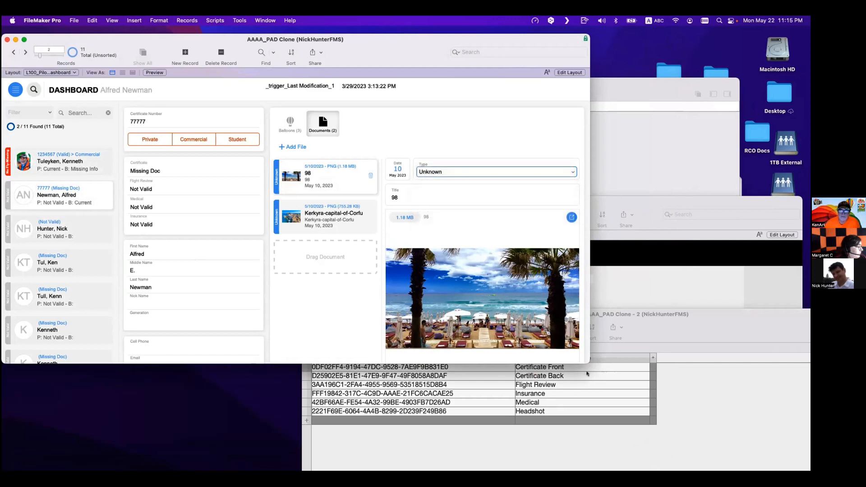
- Add a new value list item with the value Test
left_click_drag(627, 329, 642, 369)
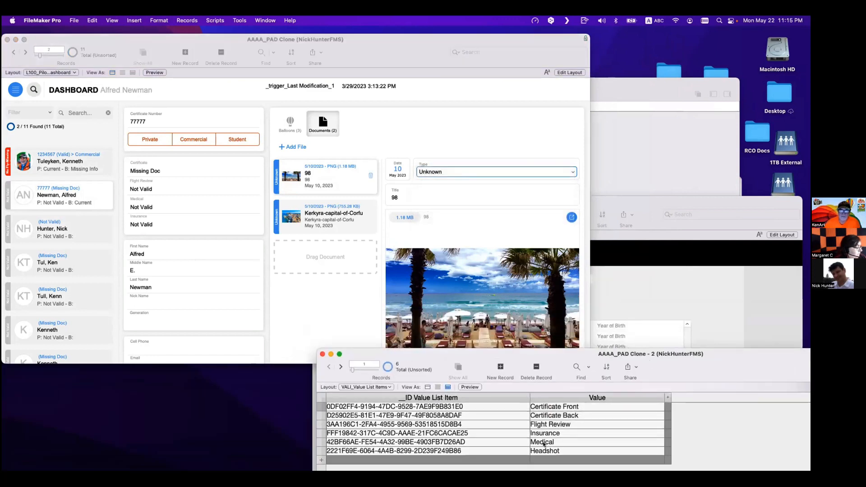
left_click(544, 458)
type("Test")
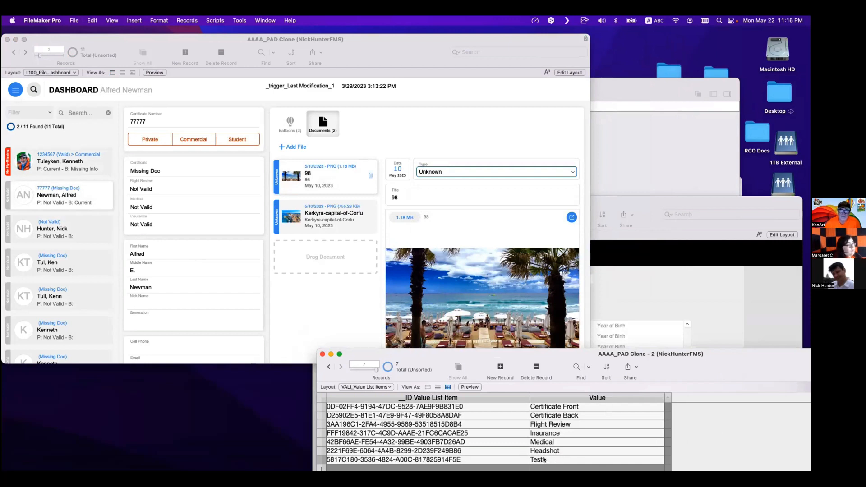
- Check the document type choices on the dashboard for the new Test option
left_click(499, 158)
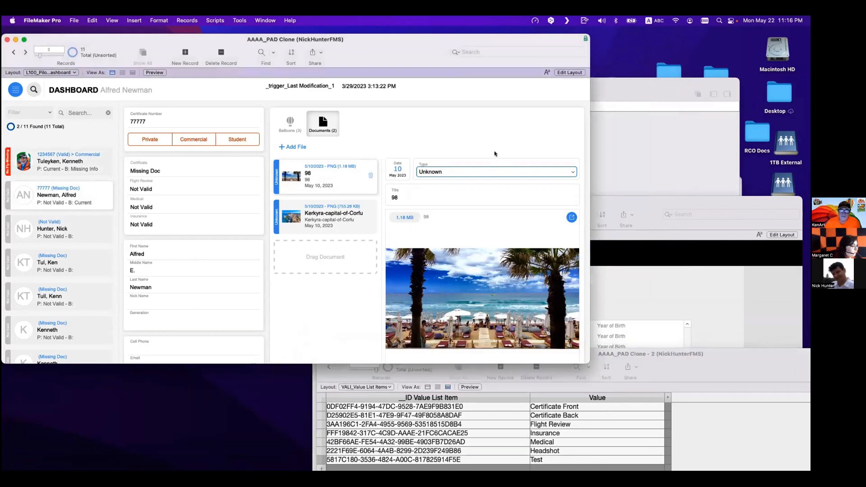
left_click(493, 172)
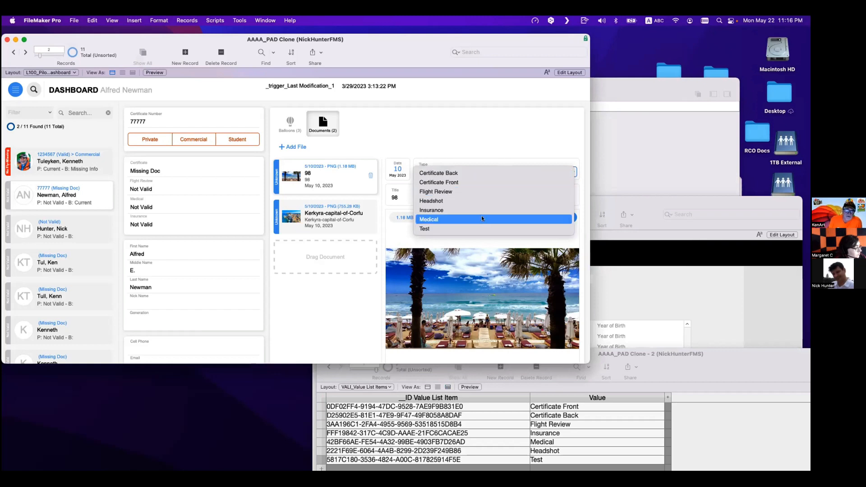
left_click(491, 150)
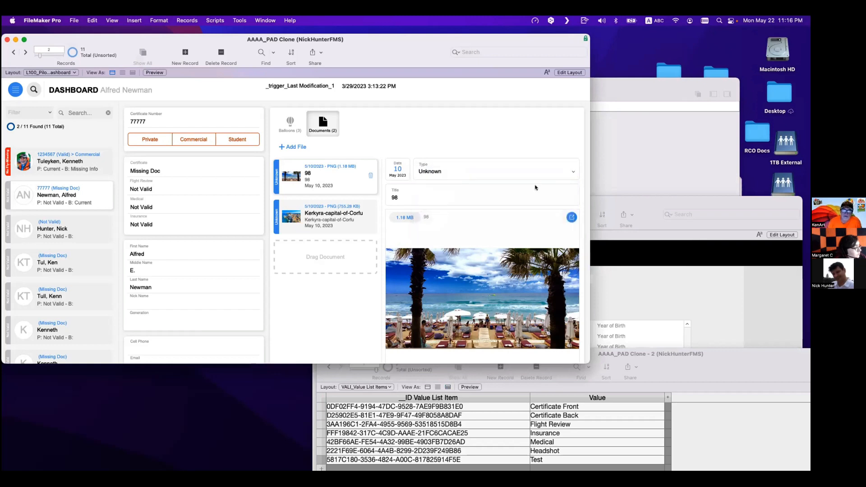
left_click(705, 374)
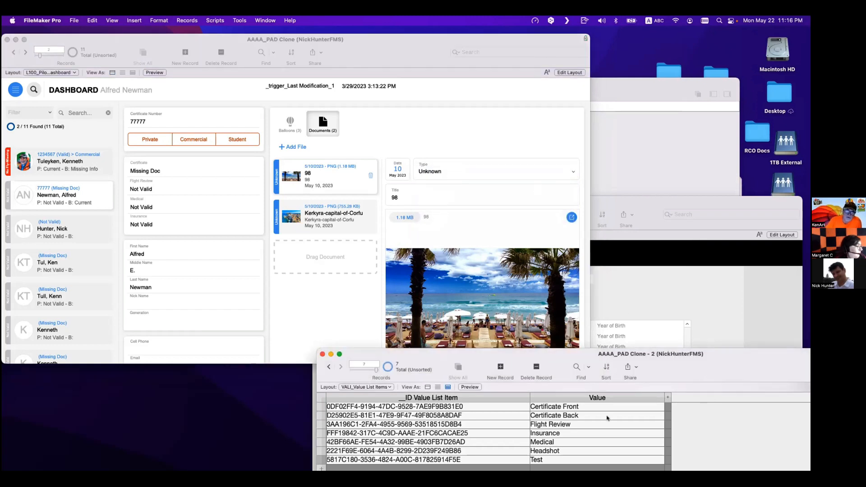
left_click(470, 434)
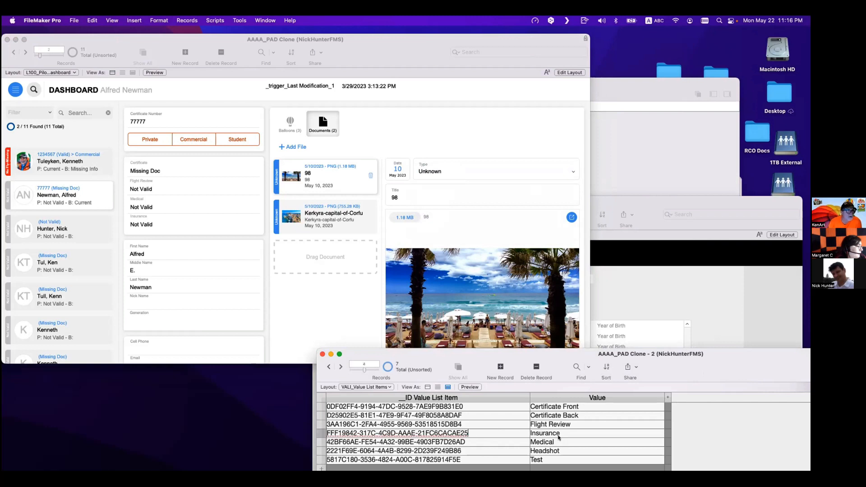
- Examine the ID values of the items in the value list items table
left_click(503, 424)
left_click(499, 416)
left_click(497, 407)
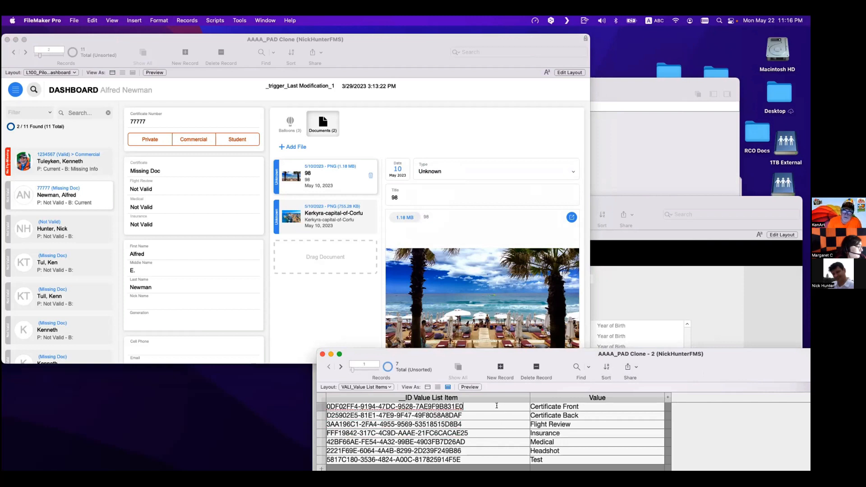
left_click_drag(496, 406, 308, 407)
left_click_drag(475, 415, 318, 415)
left_click_drag(475, 423, 287, 414)
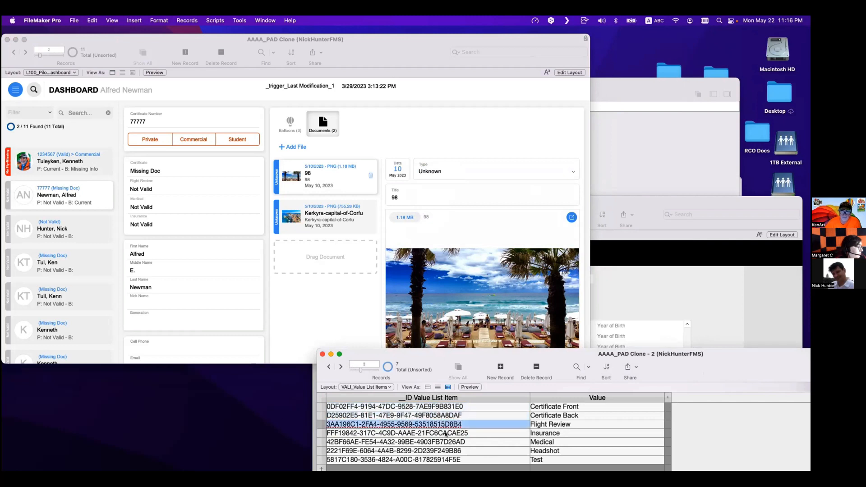
left_click_drag(478, 433, 319, 432)
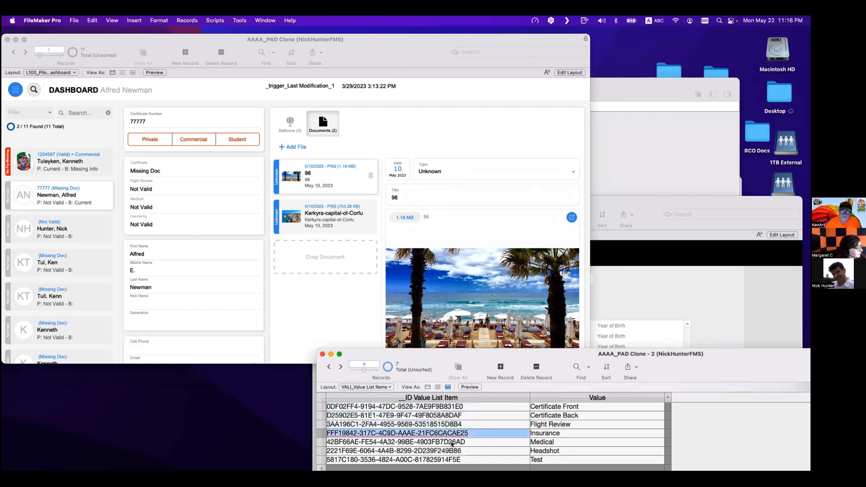
left_click(469, 449)
left_click(538, 443)
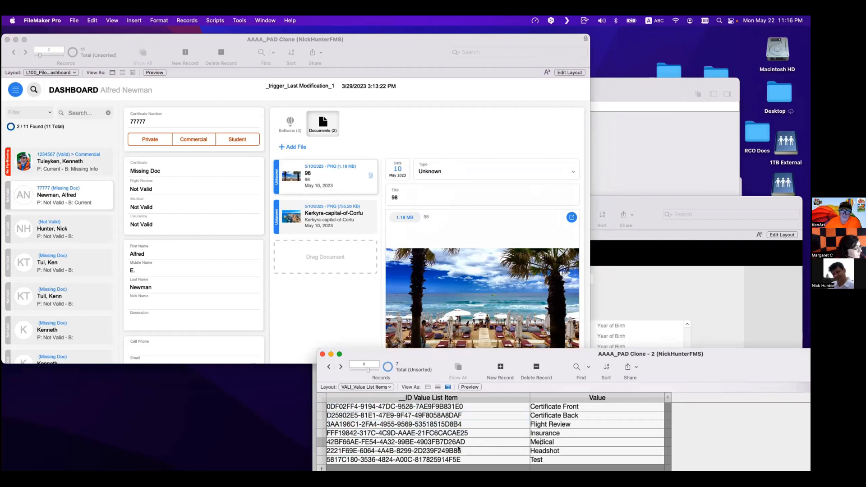
- Set the 98 document's type to Certificate Back on the dashboard
left_click(309, 168)
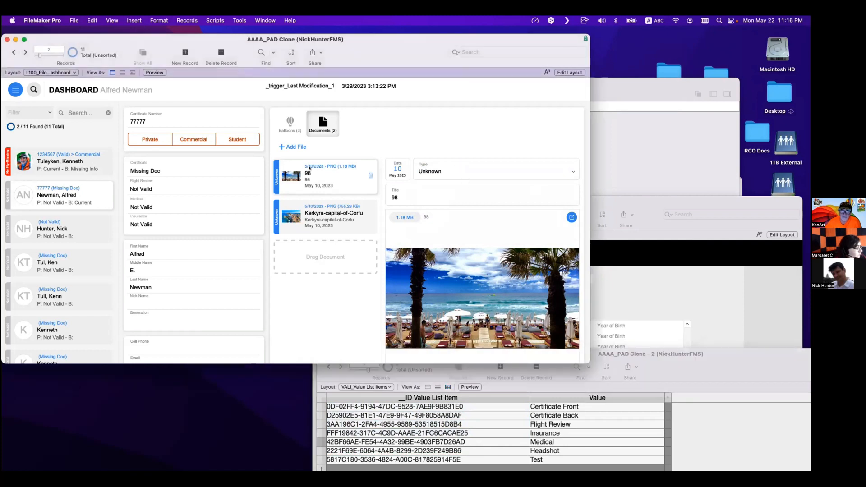
left_click(451, 173)
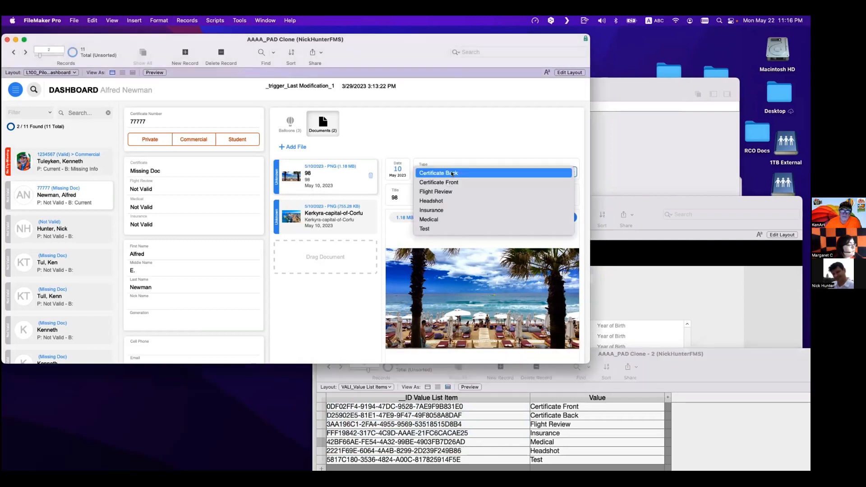
left_click(452, 173)
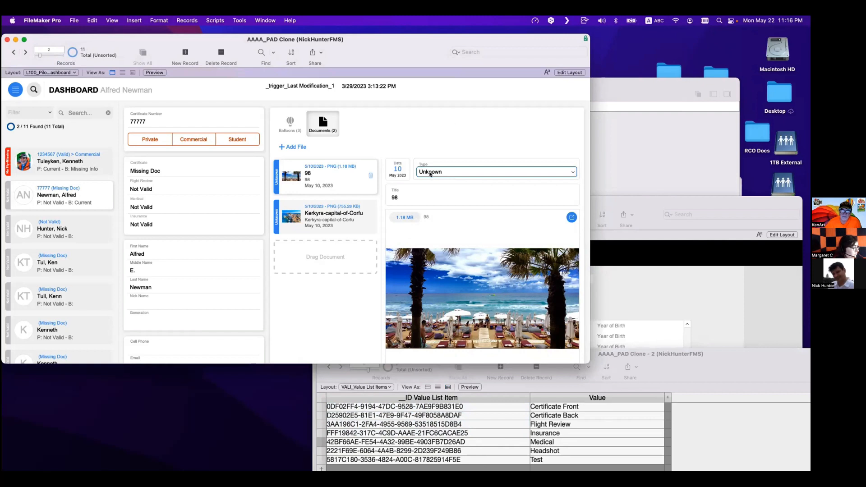
left_click(431, 172)
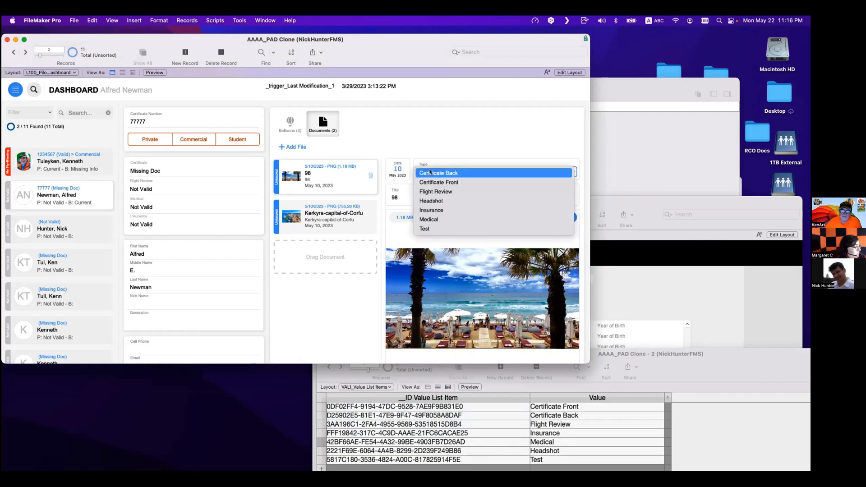
left_click(431, 172)
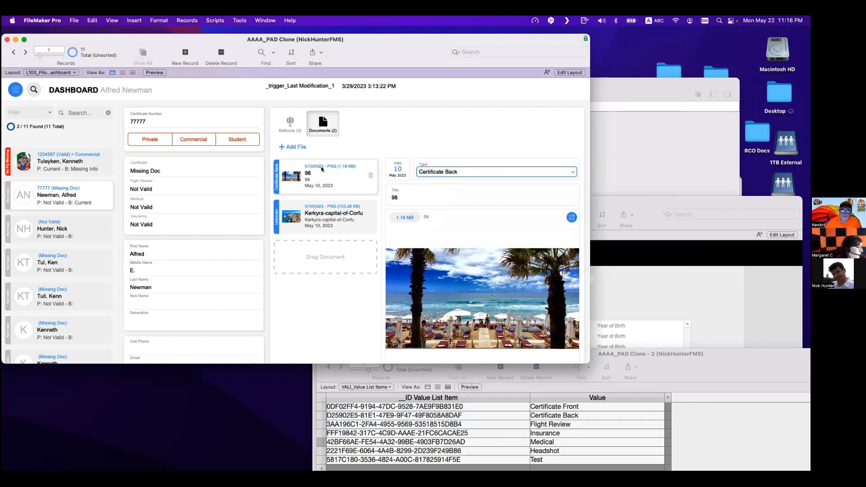
left_click(239, 20)
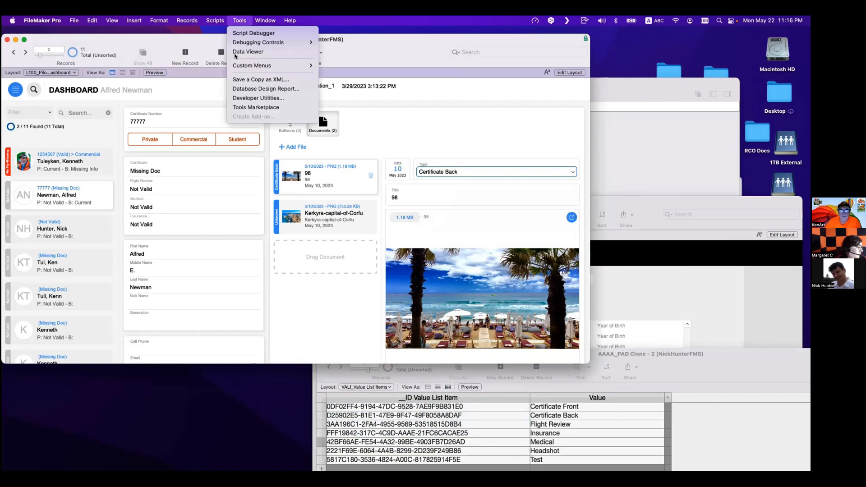
left_click(236, 53)
left_click(572, 187)
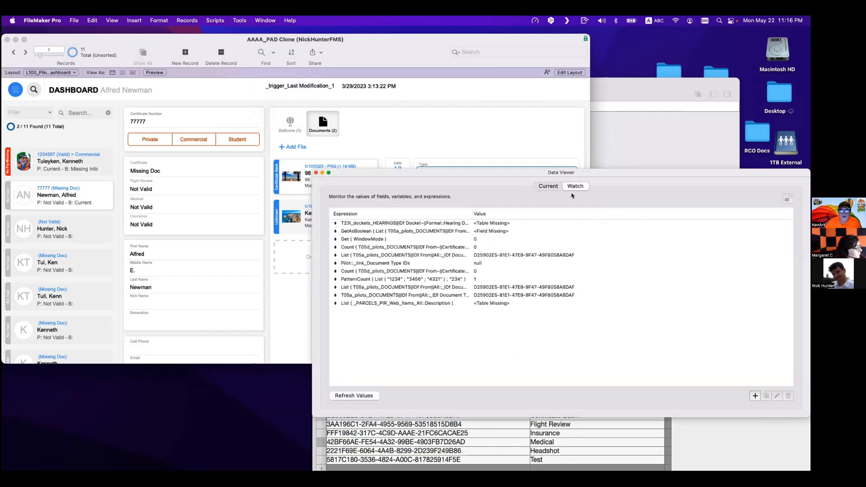
key("super+w")
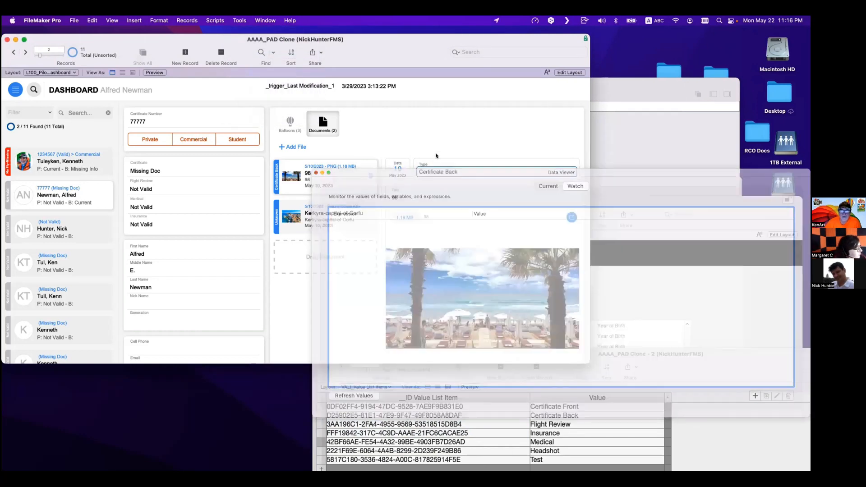
left_click(434, 156)
key("super+l")
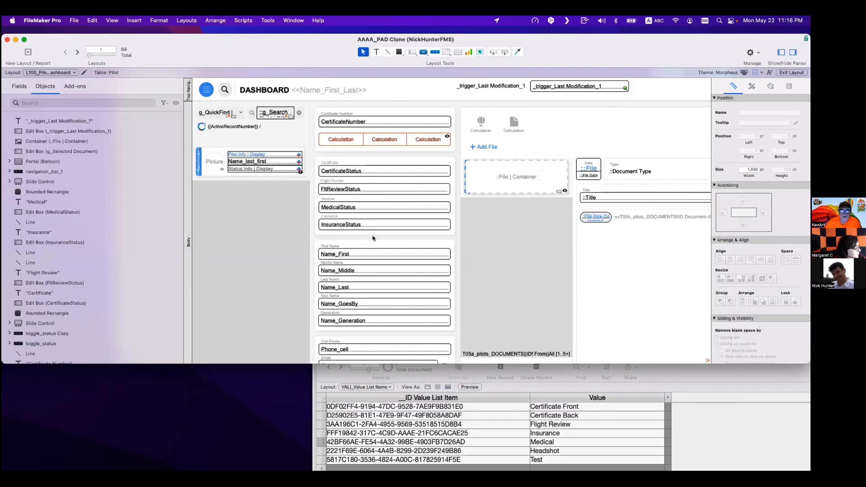
left_click(244, 21)
mouse_move(268, 20)
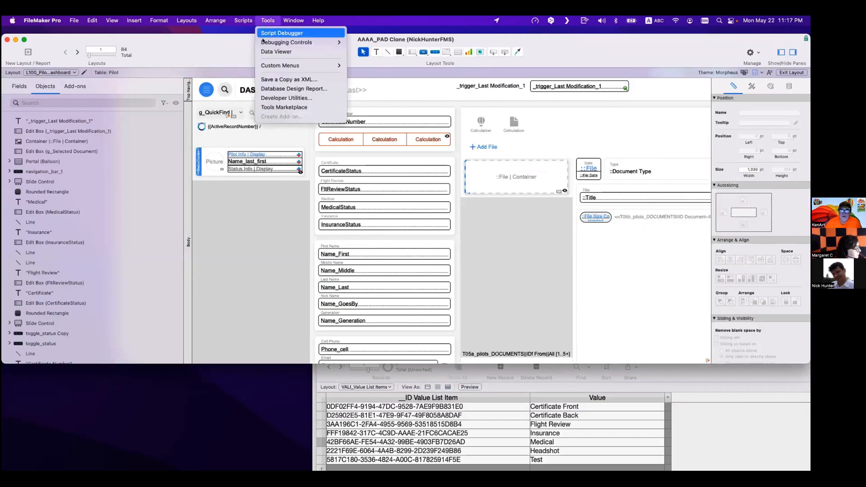
left_click(276, 51)
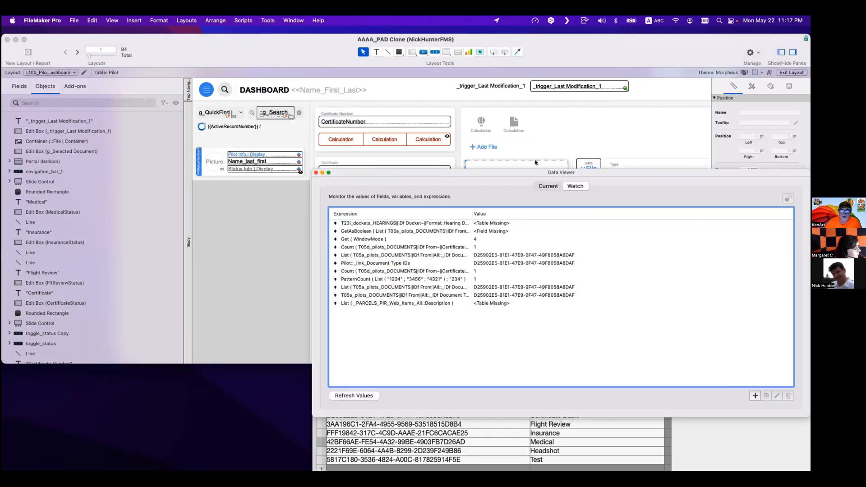
left_click(536, 163)
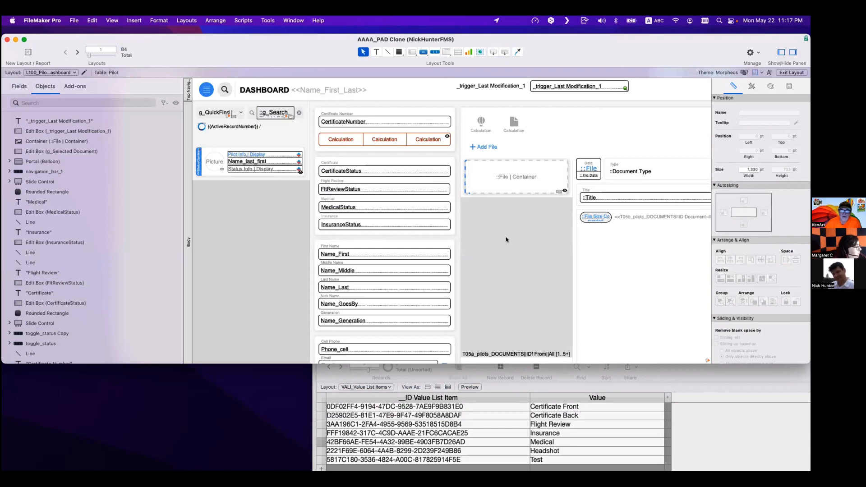
left_click(465, 242)
key("super+b")
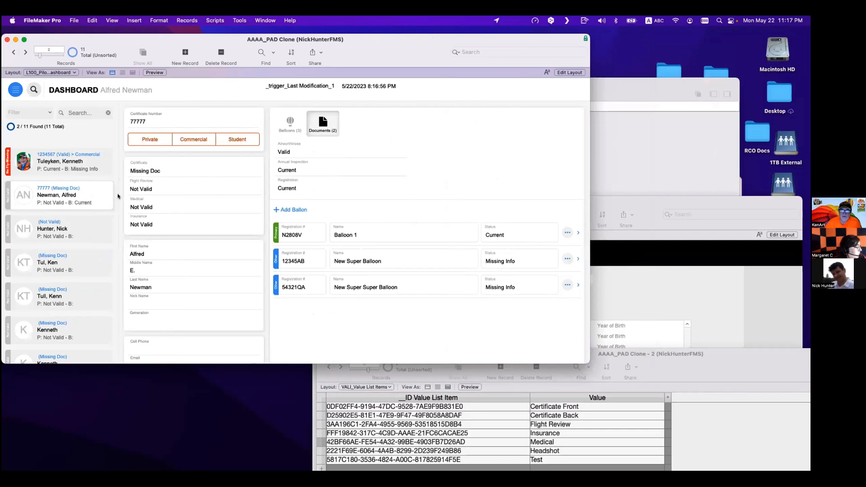
- Go to the first pilot record in the list and review its documents
left_click(98, 169)
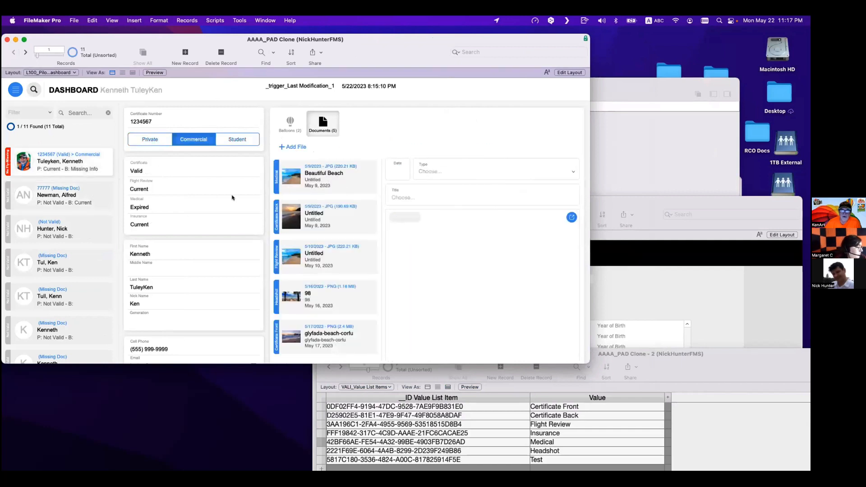
scroll(341, 202, "down", 2)
scroll(341, 203, "up", 1)
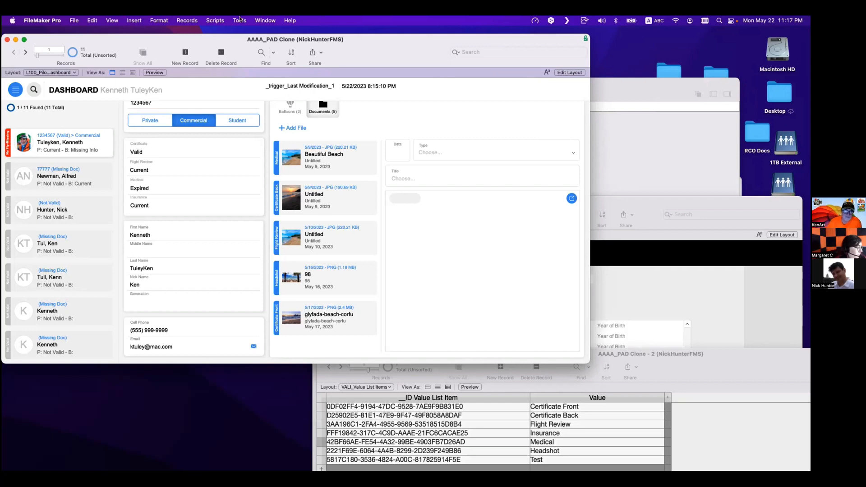
- Add a Data Viewer expression List ( T05a_pilots_DOCUMENTS||IDf From||All::Document Type )
left_click(241, 21)
left_click(254, 51)
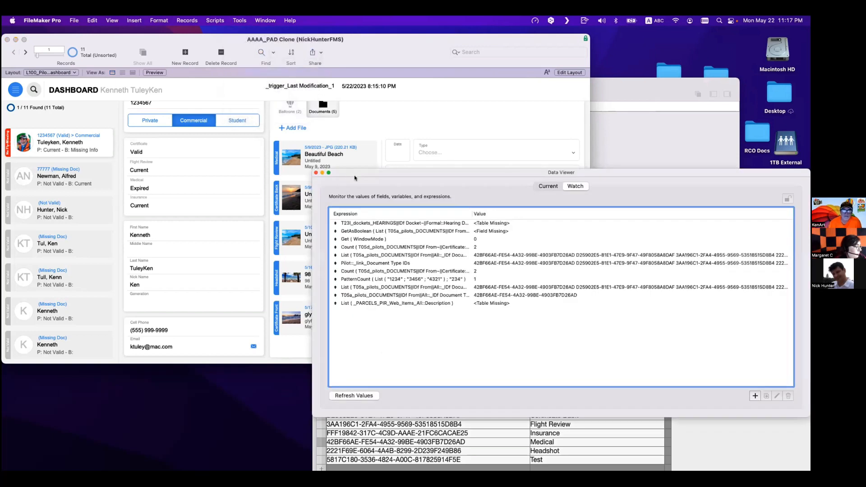
left_click(756, 396)
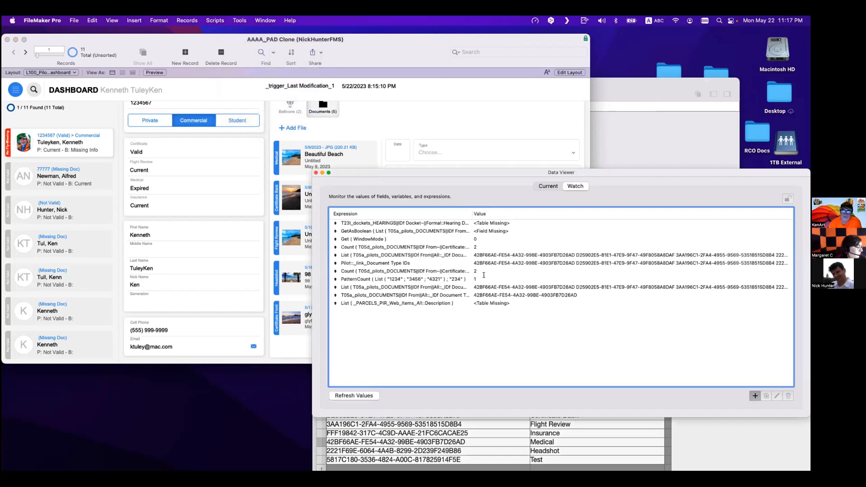
type("list")
key("Return")
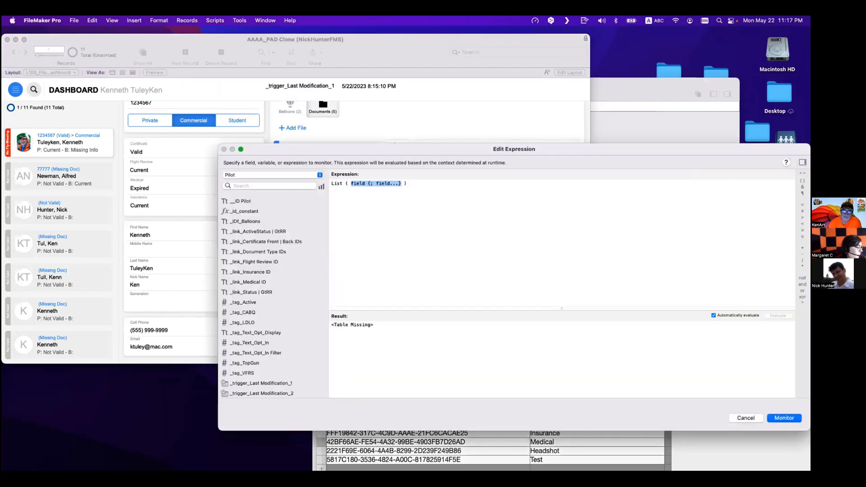
type("t ( T05a")
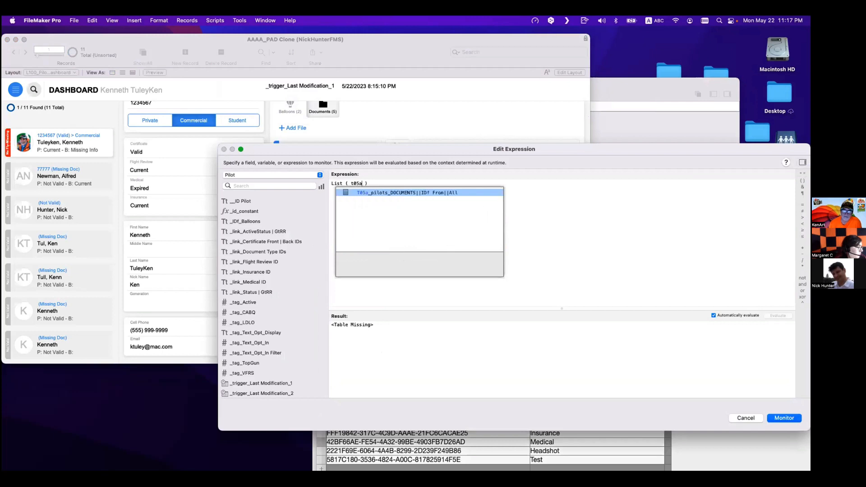
key("Return")
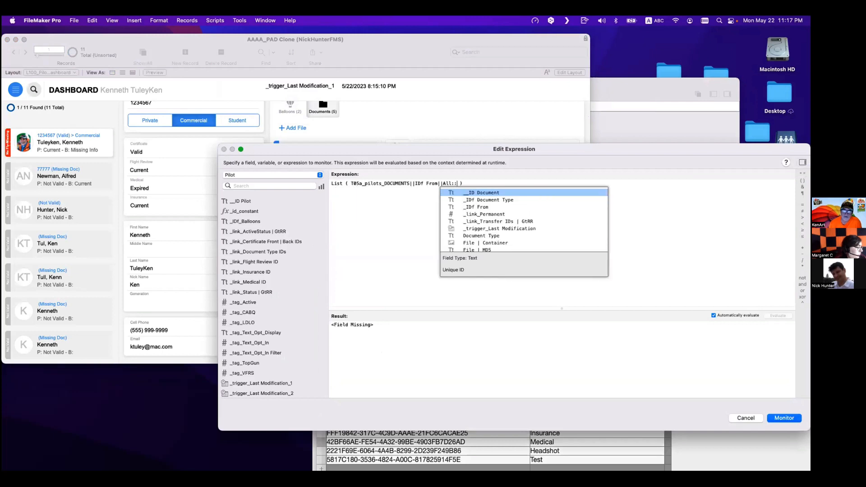
key("Down")
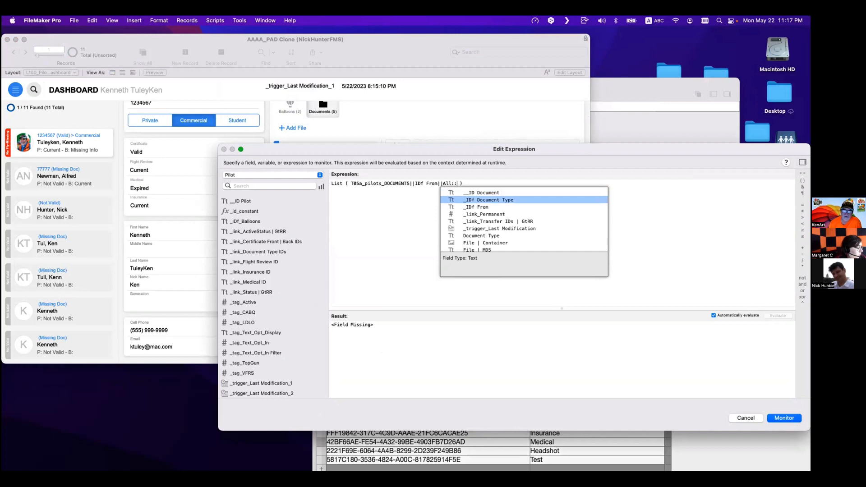
key("Down")
key("Down")
key("Down")
key("Down")
key("Down")
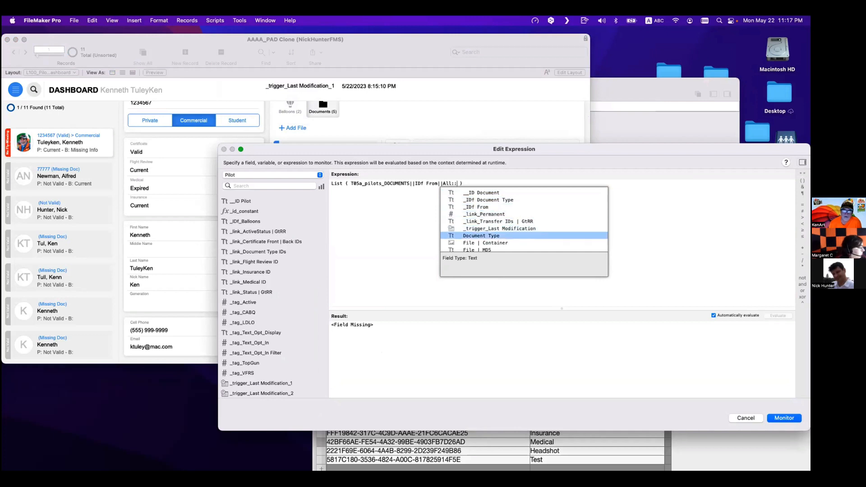
key("Return")
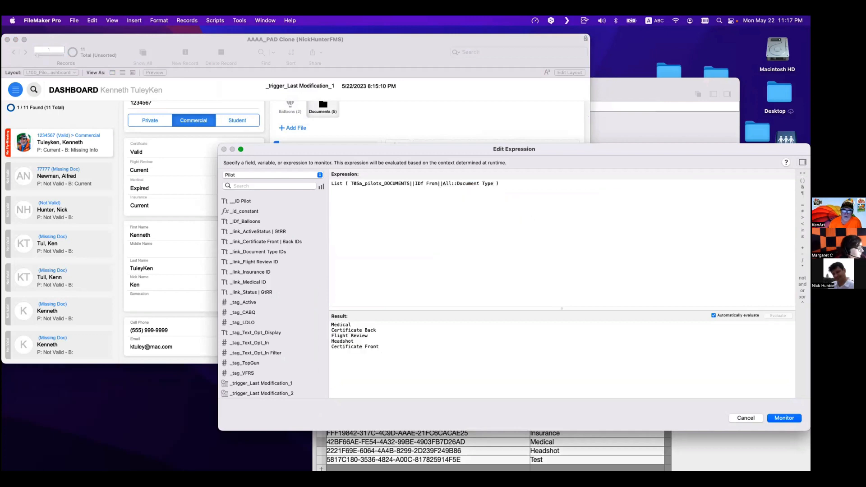
- Examine the document type values returned in the expression's result
left_click_drag(356, 149, 497, 150)
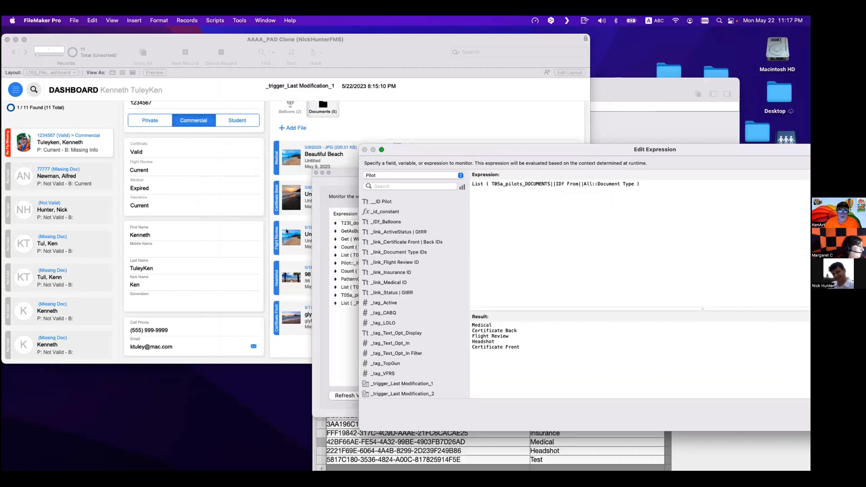
left_click_drag(496, 342, 455, 344)
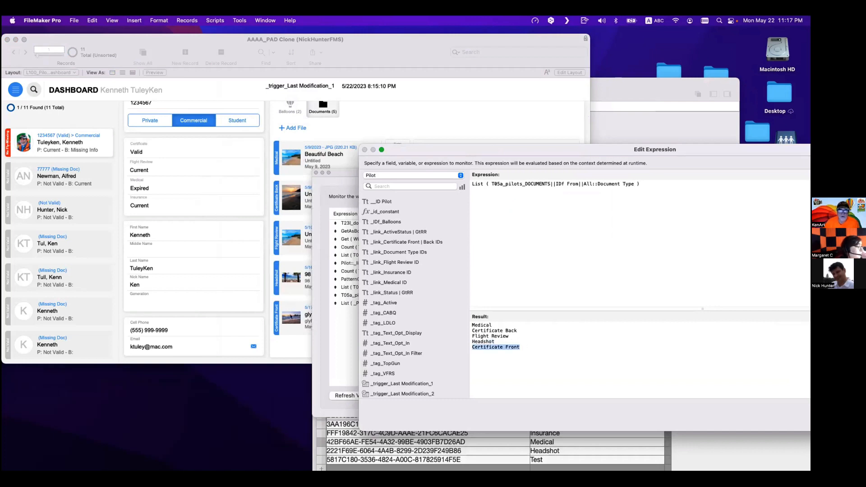
left_click_drag(524, 151, 375, 162)
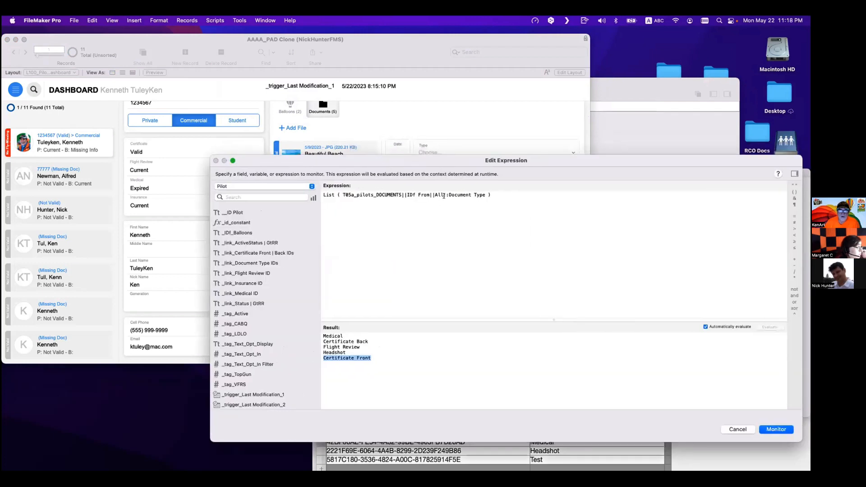
- Change the expression's field from Document Type to _IDf Document Type
left_click_drag(448, 194, 485, 194)
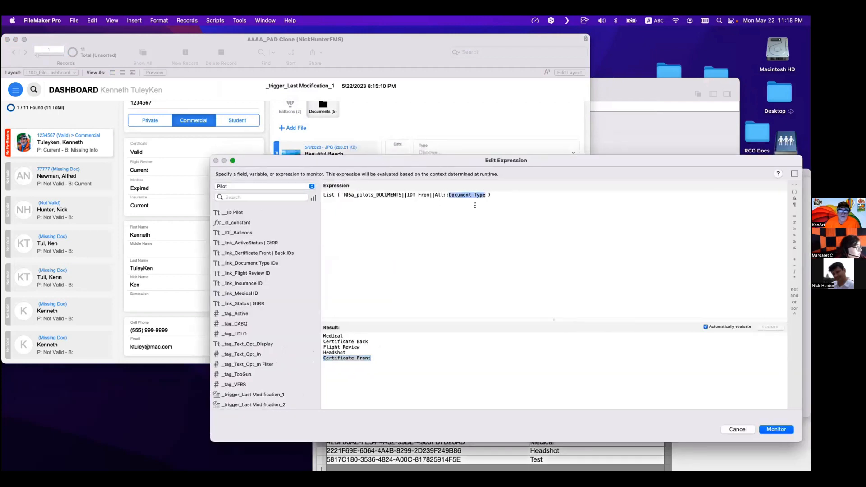
type("-idf")
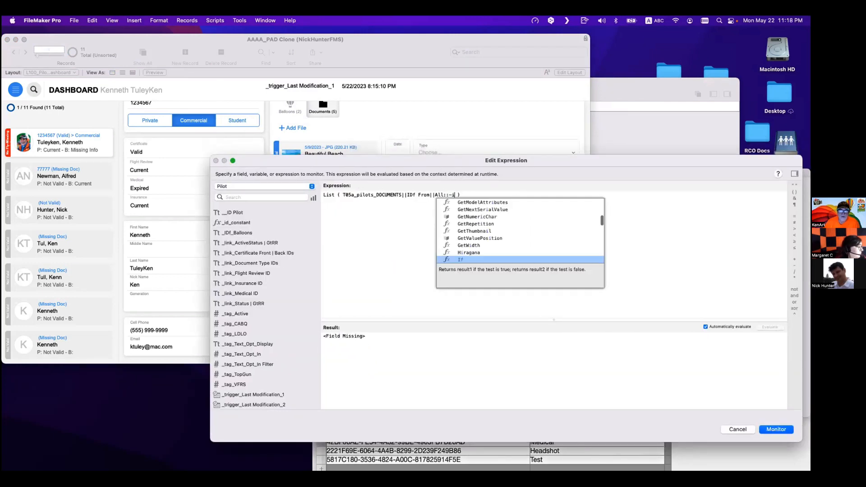
key("Up")
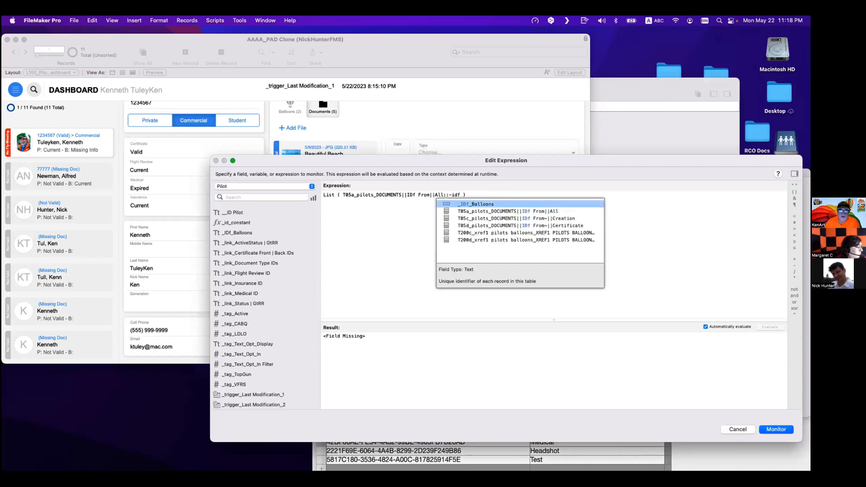
key("BackSpace")
key("BackSpace")
key("BackSpace")
key("BackSpace")
type("_id")
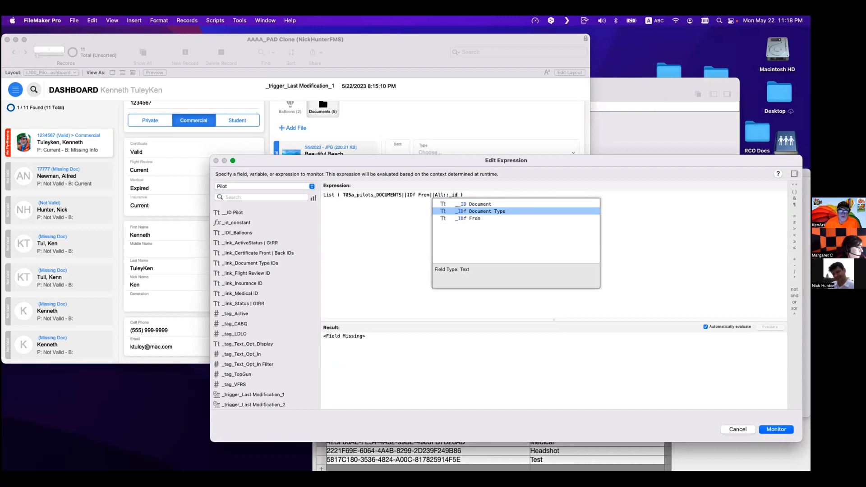
key("Return")
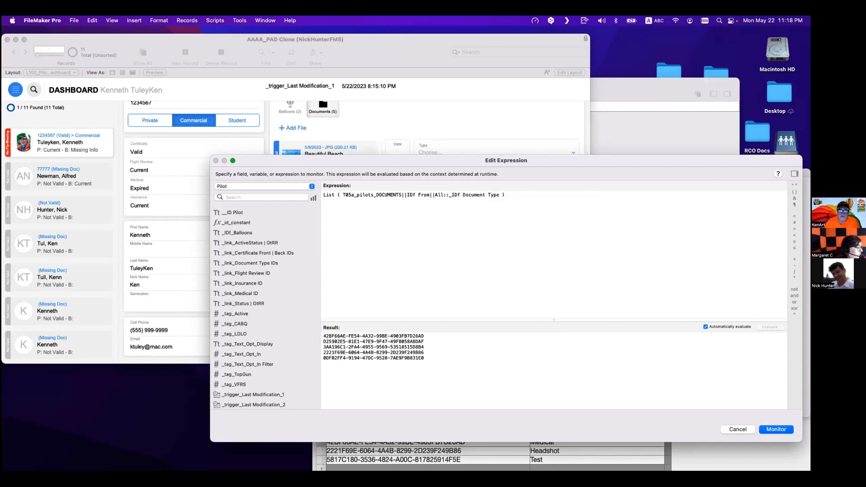
- Try replacing the expression's _IDf Document Type field with a Document field, then undo the edit
left_click_drag(449, 363, 293, 329)
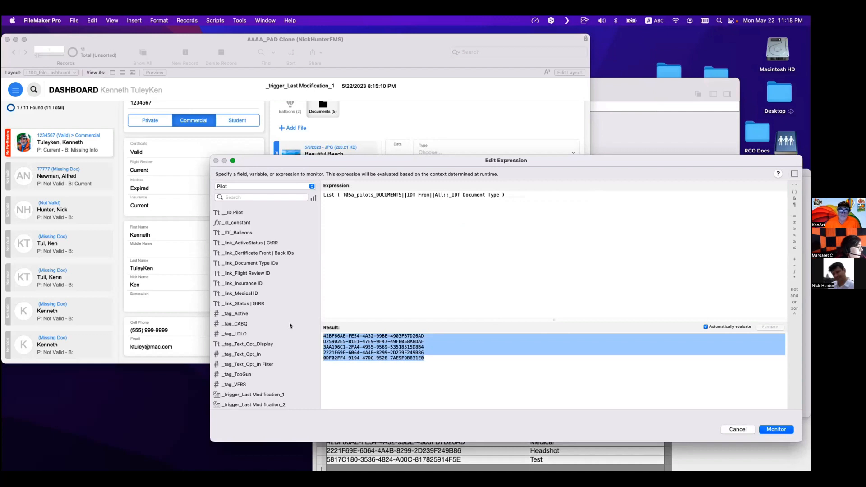
left_click_drag(303, 164, 438, 201)
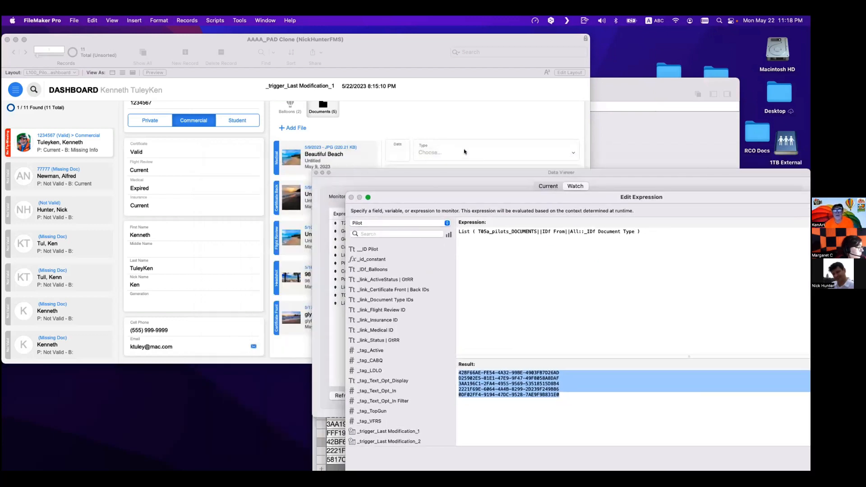
double_click(593, 231)
left_click_drag(593, 231, 632, 230)
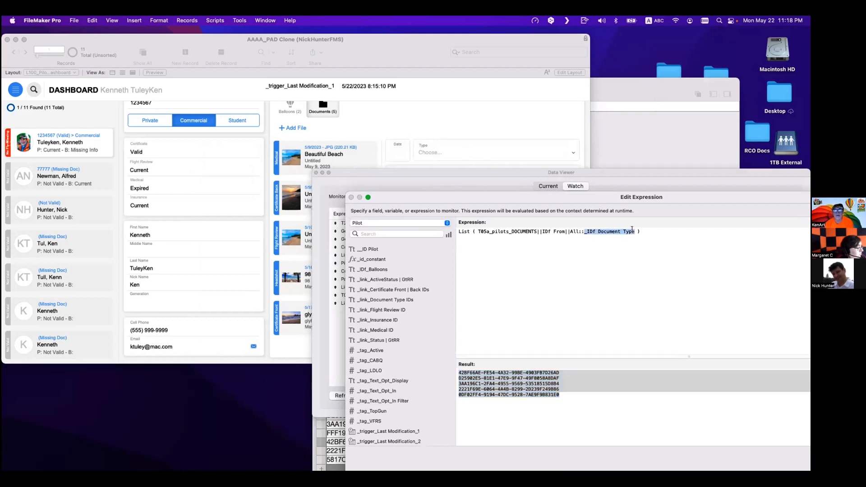
type("do")
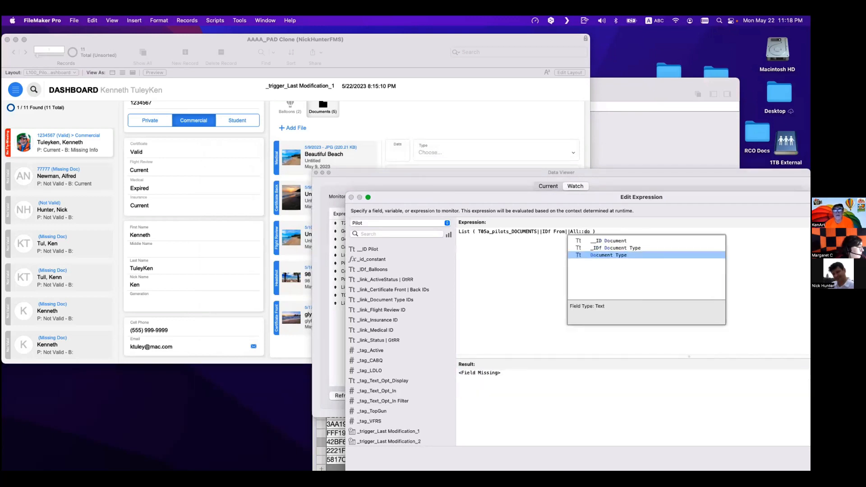
key("Return")
key("super+z")
key("super+z")
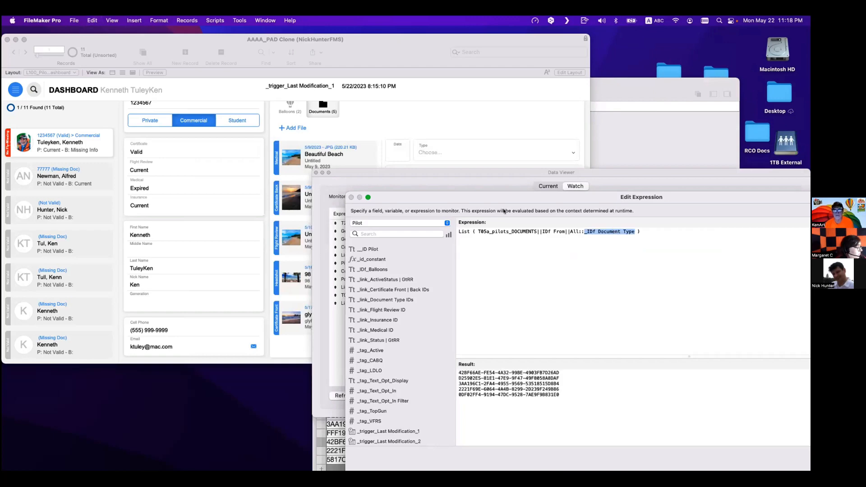
- Close the expression editor and Data Viewer and bring the Relationships example file's Accounts window forward
key("Escape")
key("super+w")
left_click(598, 296)
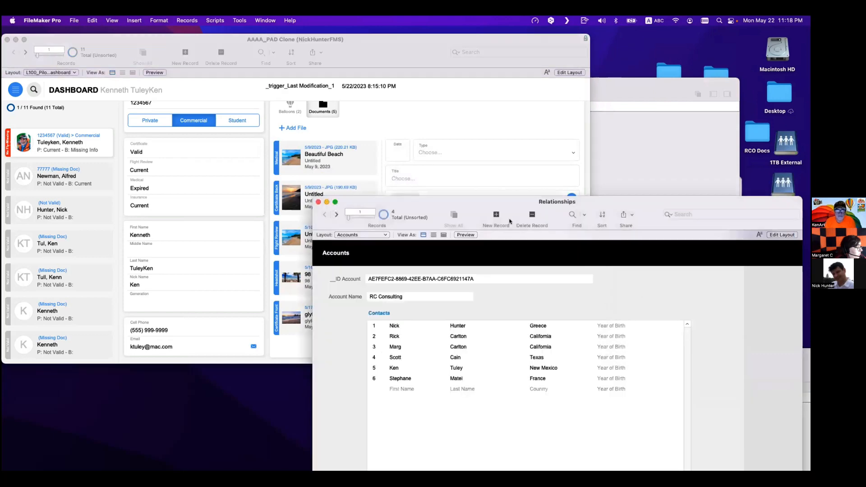
left_click_drag(509, 203, 256, 68)
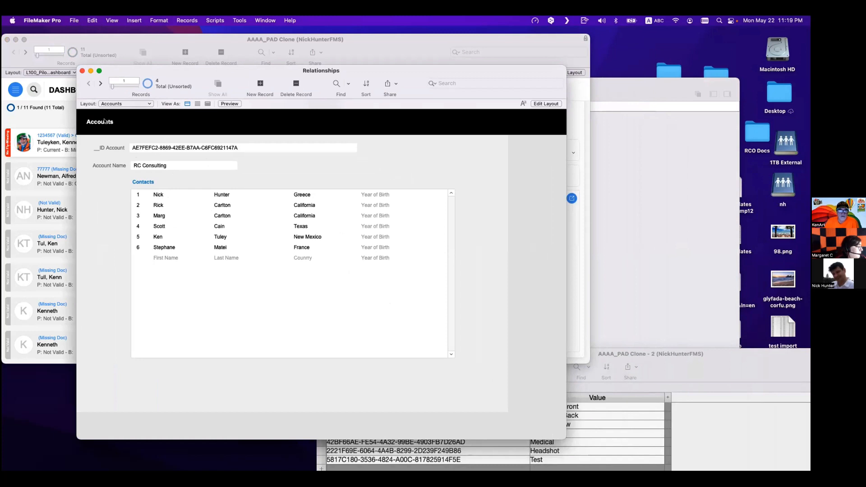
- Select the account's __ID Account value and open the Contacts layout in a new window
left_click(172, 150)
key("super+a")
key("super+c")
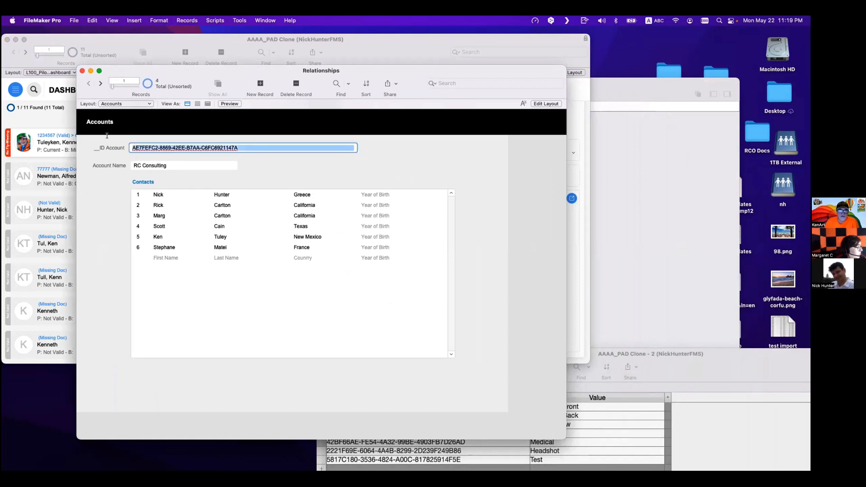
key("shift+super+l")
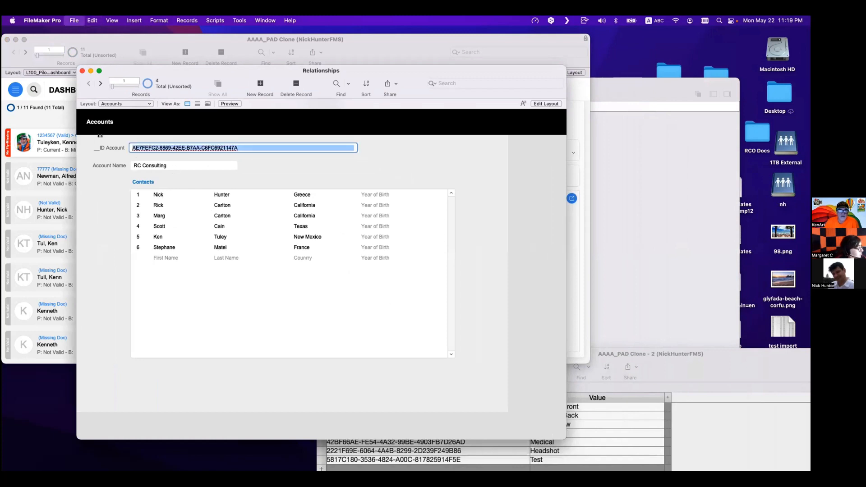
left_click(161, 171)
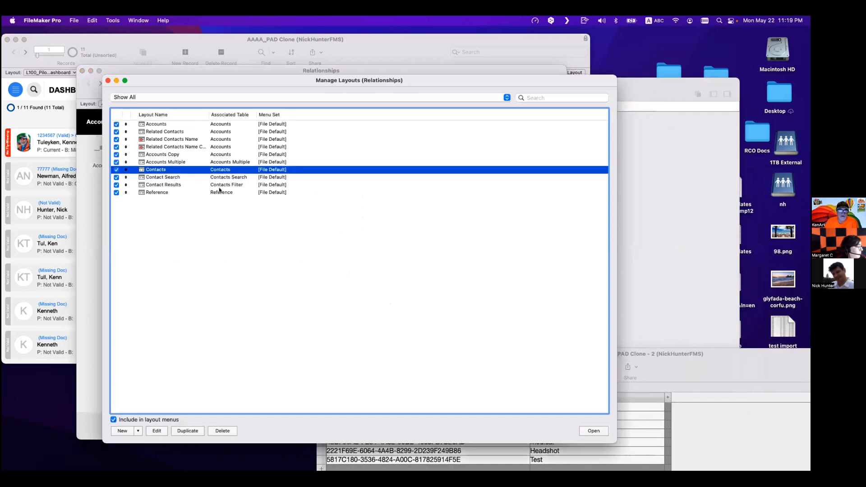
left_click(589, 435)
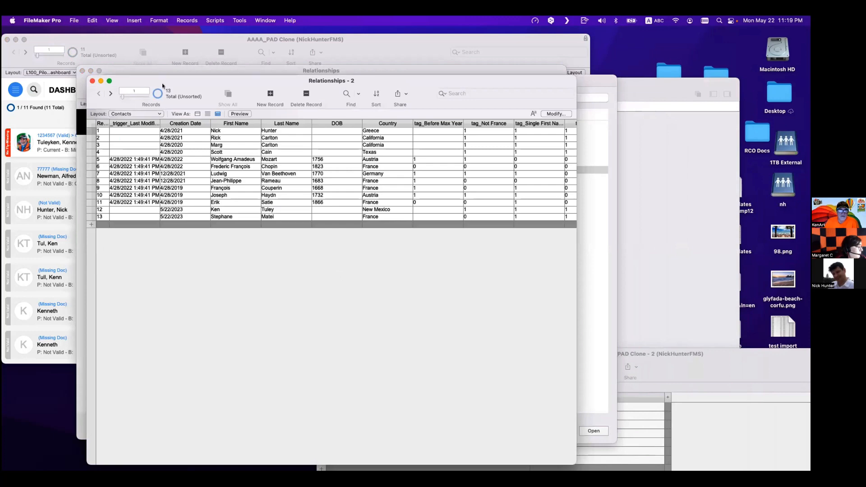
- Examine the Accounts-to-Contacts relationship in the relationships graph, discarding any changes when leaving
left_click_drag(163, 85, 514, 210)
left_click(261, 227)
key("super+w")
left_click(262, 163)
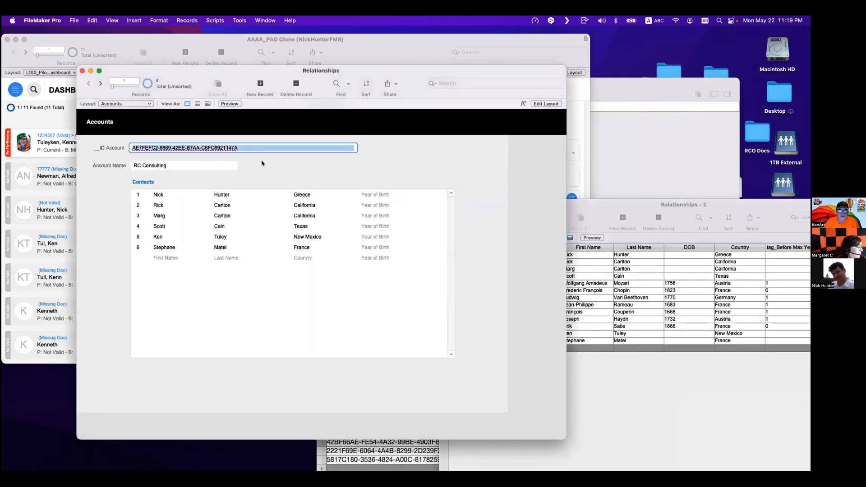
key("super+shift+d")
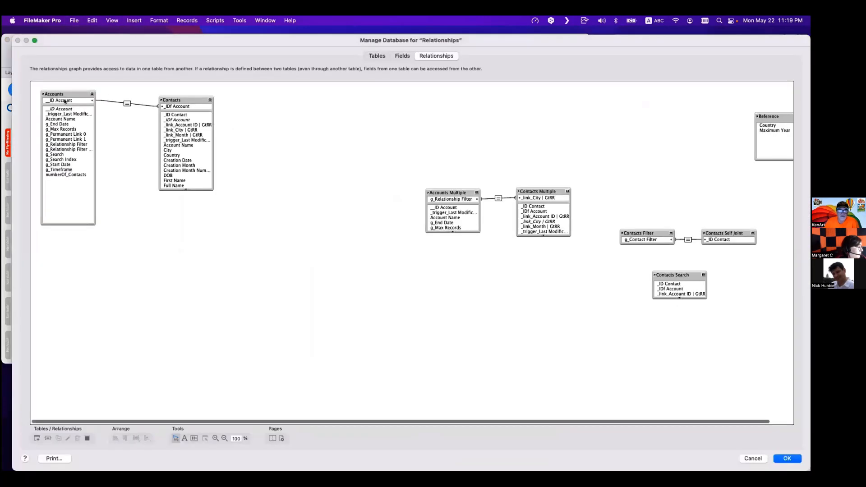
left_click(55, 101)
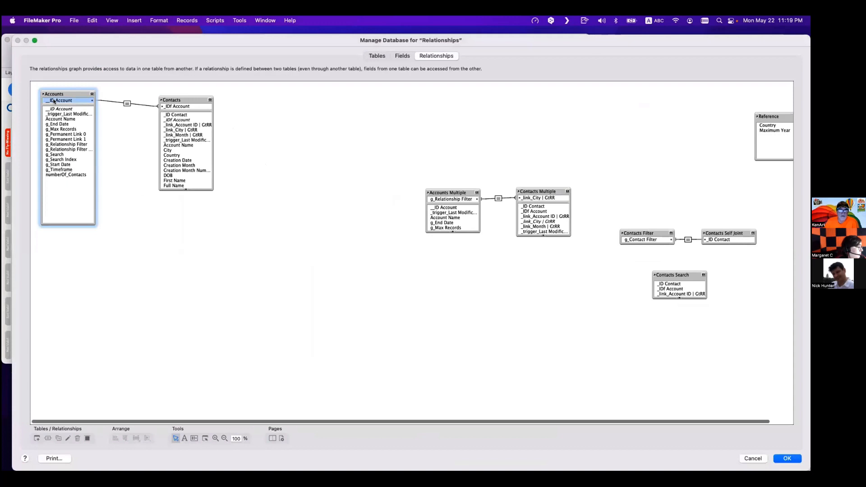
left_click(166, 107)
left_click_drag(177, 98, 176, 93)
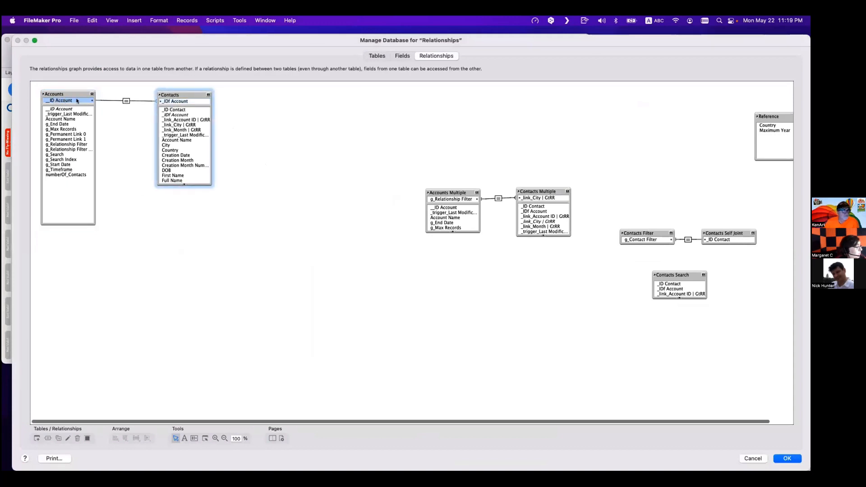
left_click(141, 101)
left_click(161, 103)
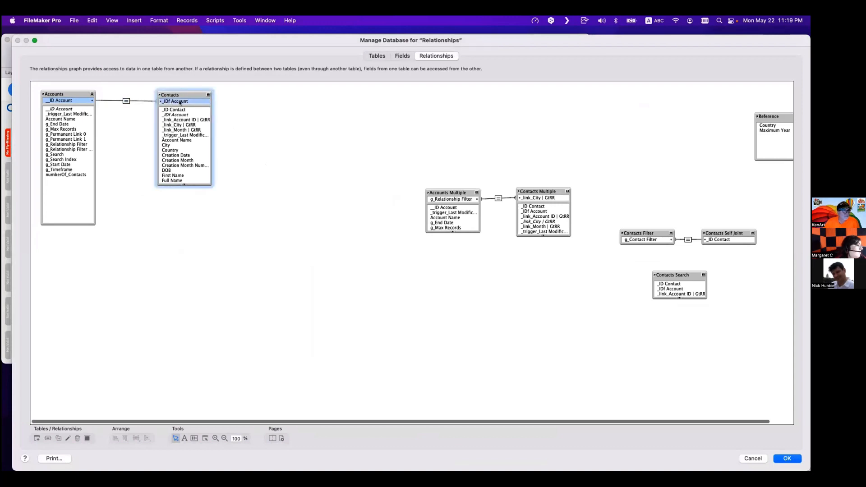
key("Escape")
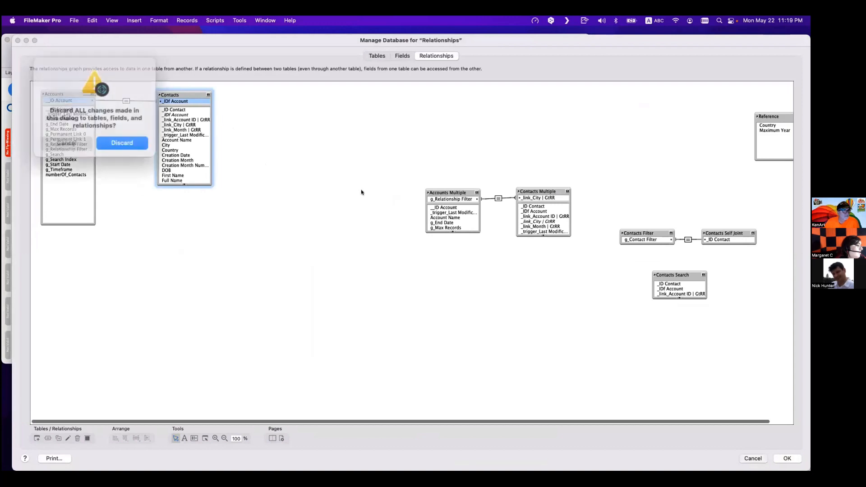
key("Return")
left_click(657, 410)
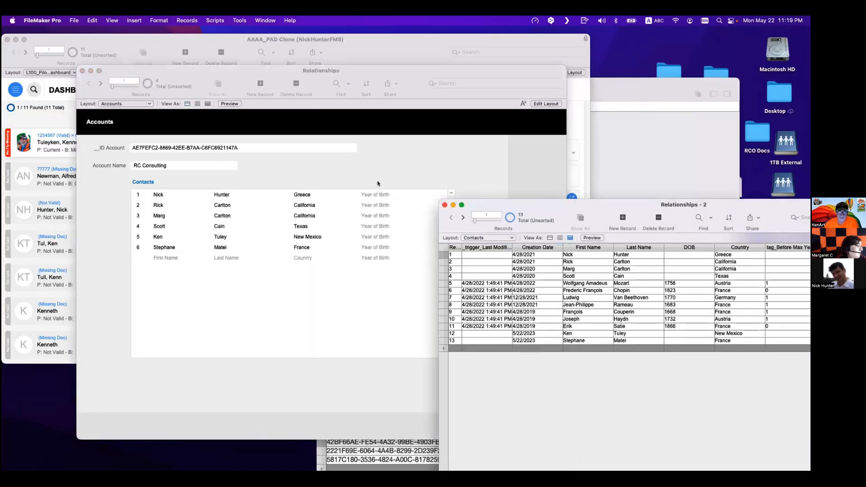
- Add the _IDf Account field to the Contacts table view and move it to the second column
left_click_drag(536, 217, 265, 183)
scroll(429, 282, "right", 5)
scroll(442, 283, "left", 5)
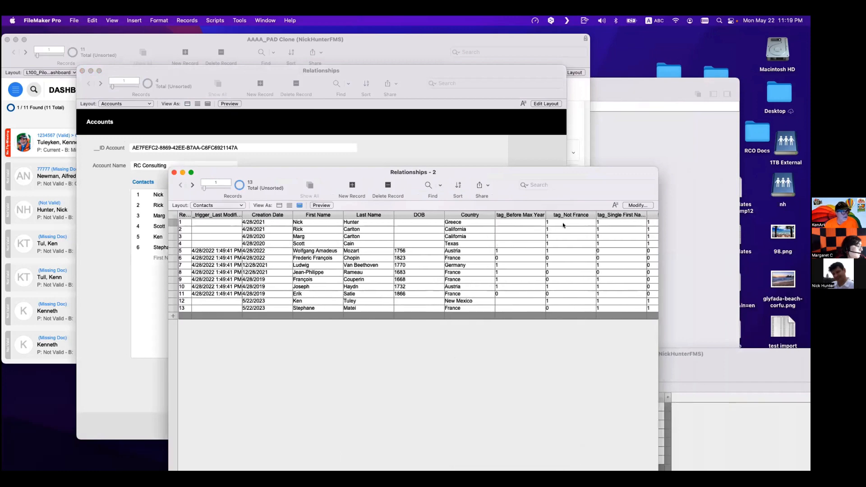
left_click(637, 205)
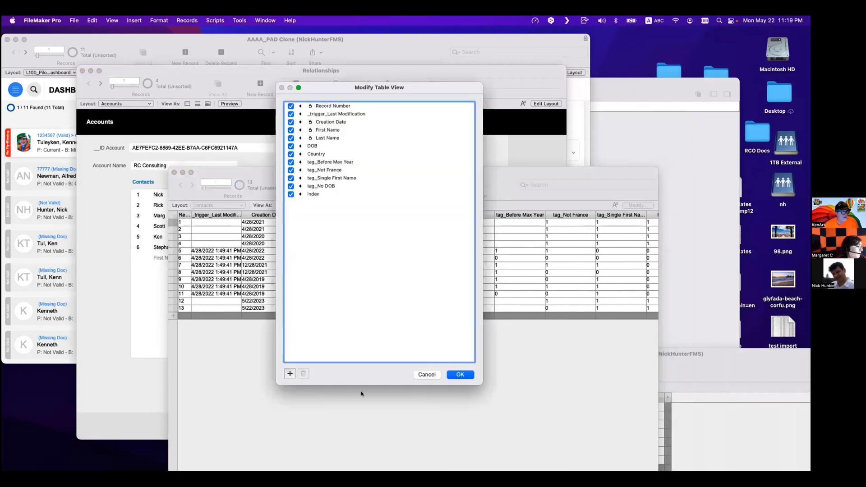
left_click(292, 374)
double_click(321, 151)
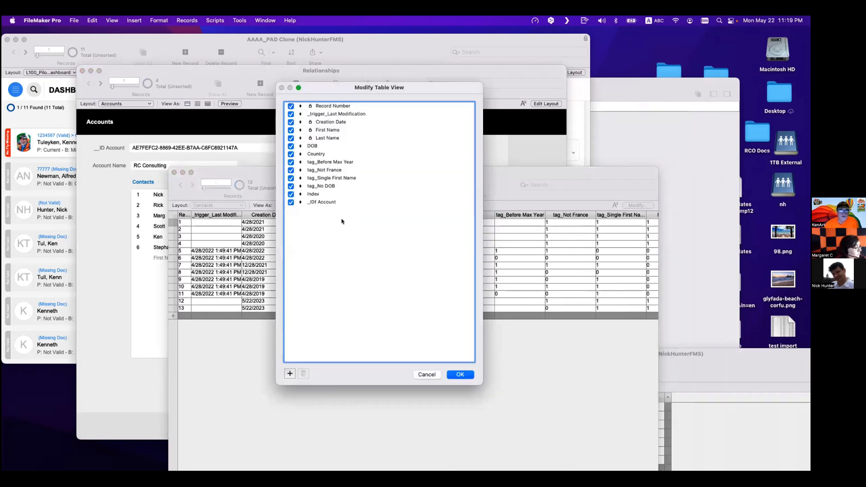
left_click_drag(317, 203, 345, 116)
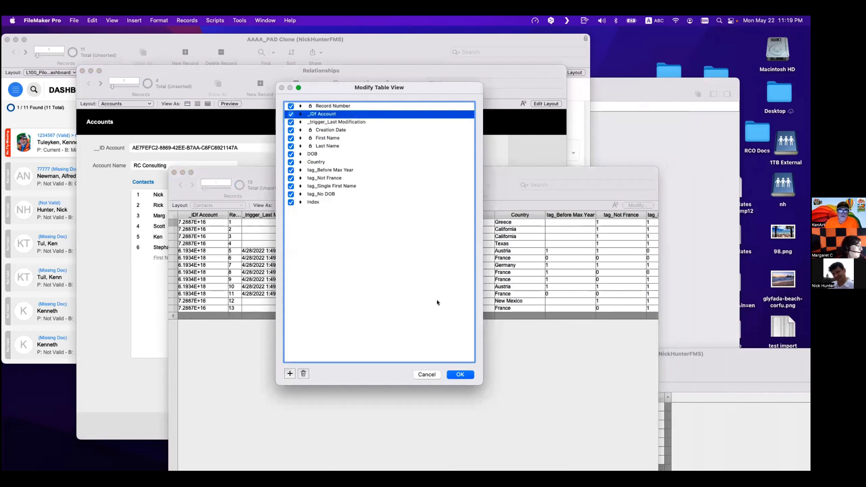
left_click(465, 377)
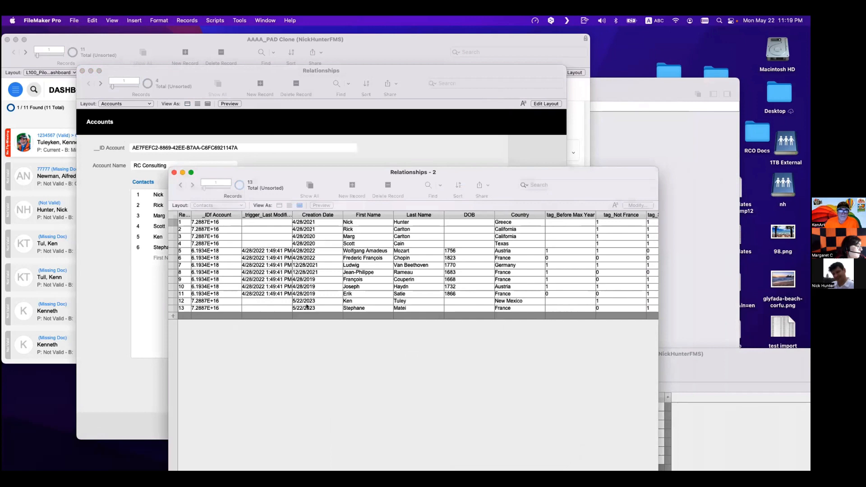
- Find the contacts whose _IDf Account matches the copied account ID
left_click(224, 223)
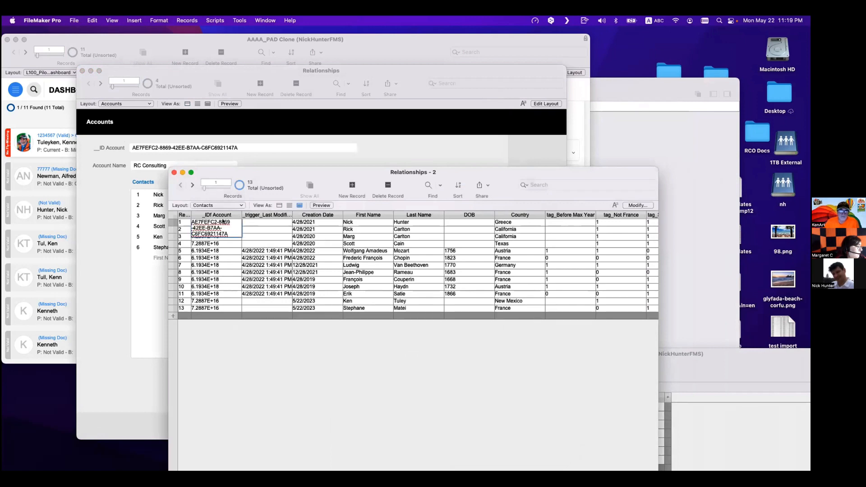
key("super+f")
key("super+v")
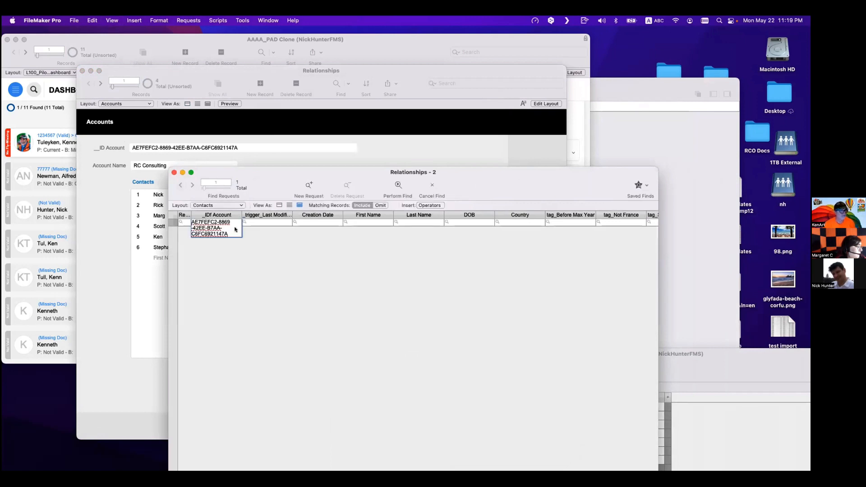
key("Return")
- Inspect the _IDf Account values of the found contact records
left_click_drag(270, 171, 459, 189)
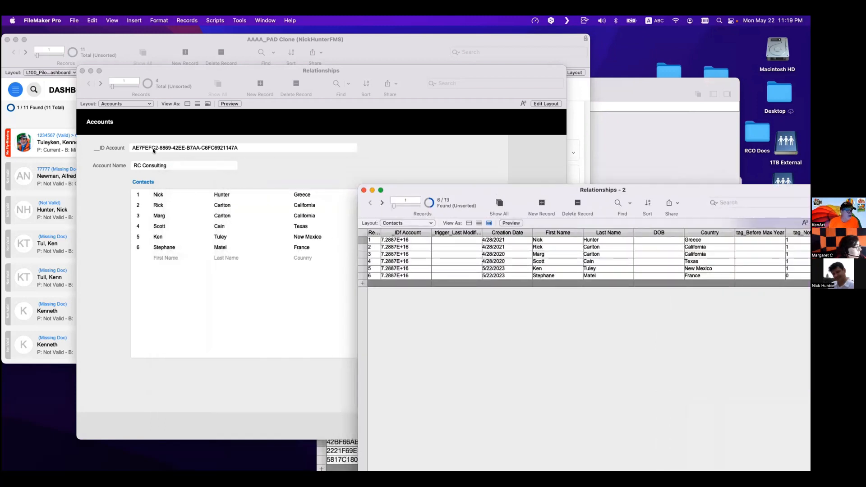
left_click(392, 240)
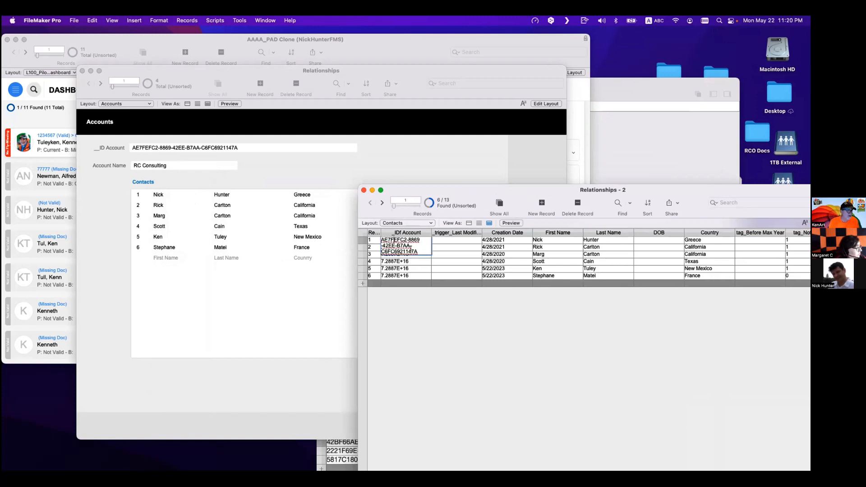
left_click_drag(418, 251, 381, 240)
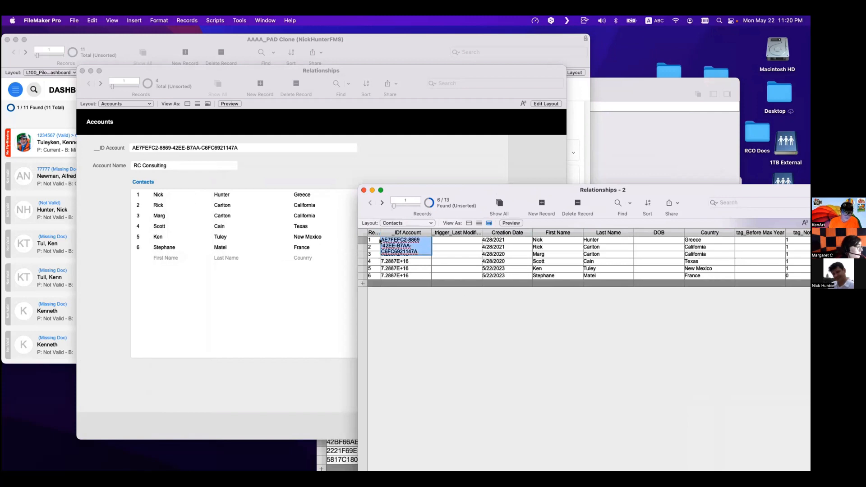
left_click(434, 358)
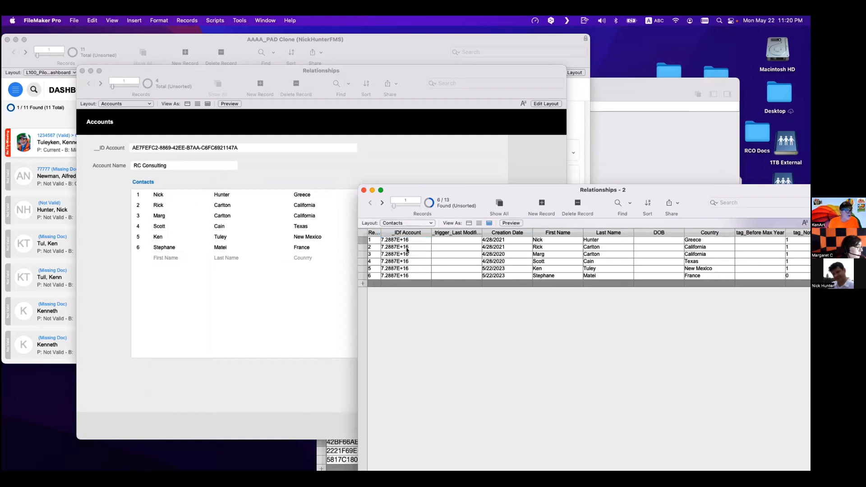
left_click_drag(424, 196, 415, 134)
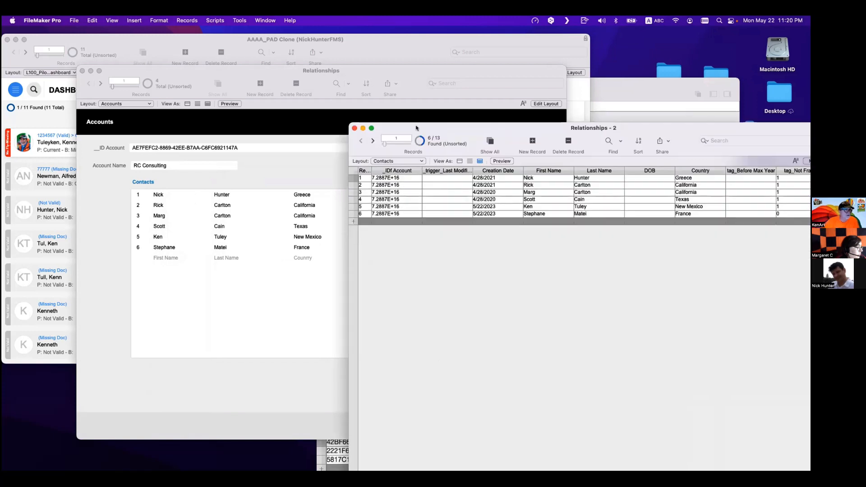
left_click(404, 178)
left_click(422, 270)
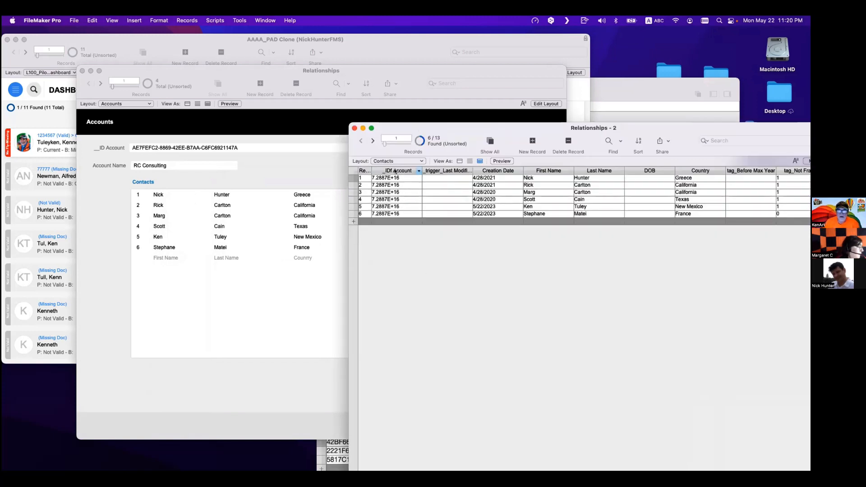
left_click(391, 179)
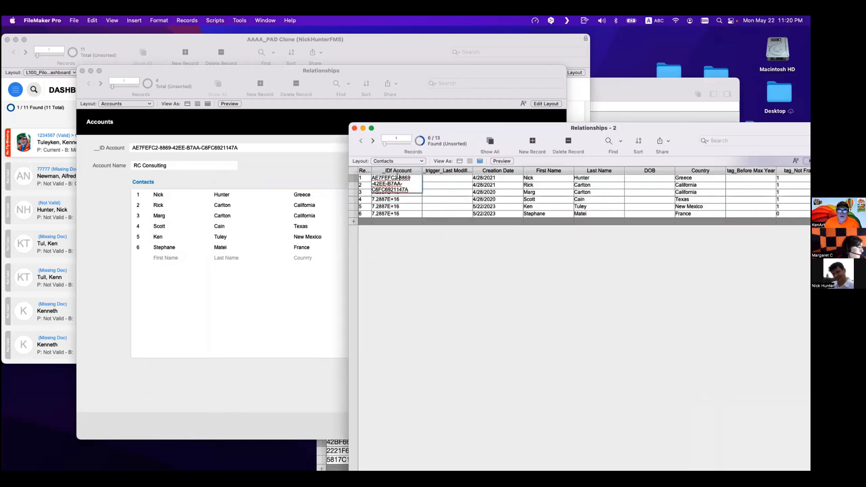
- Open the field options for the Contacts table's _IDf Account field in Manage Database
key("super+shift+d")
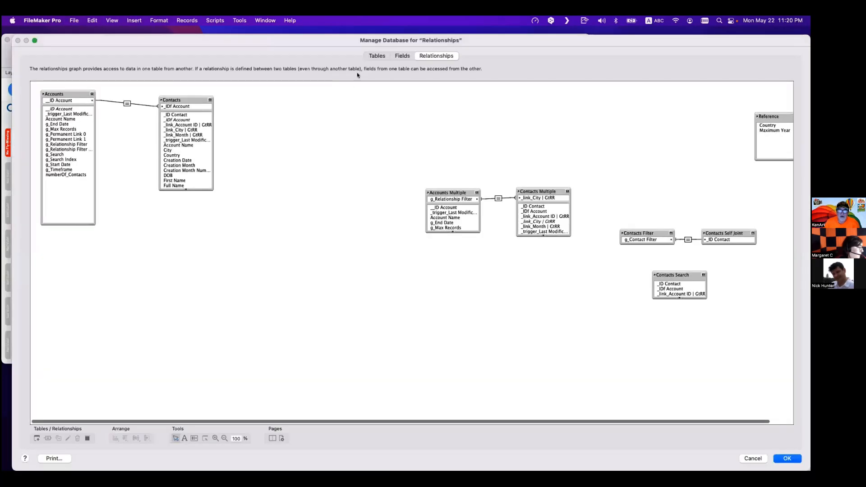
left_click(402, 56)
left_click(112, 99)
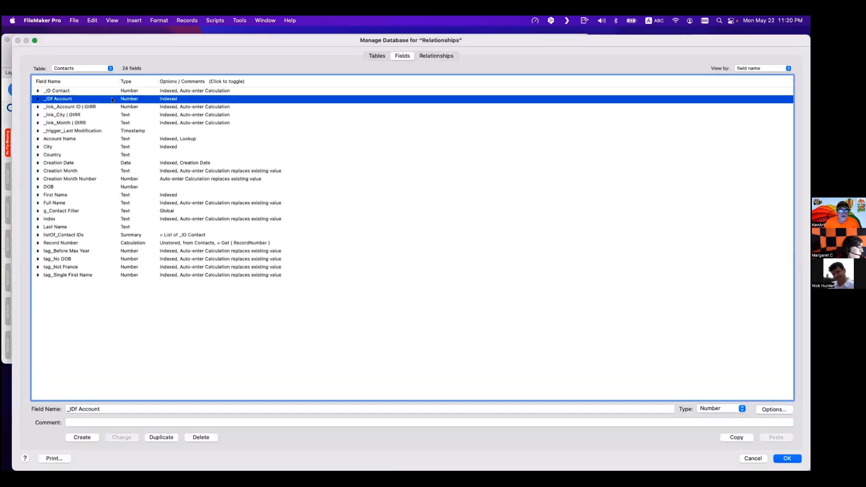
double_click(100, 99)
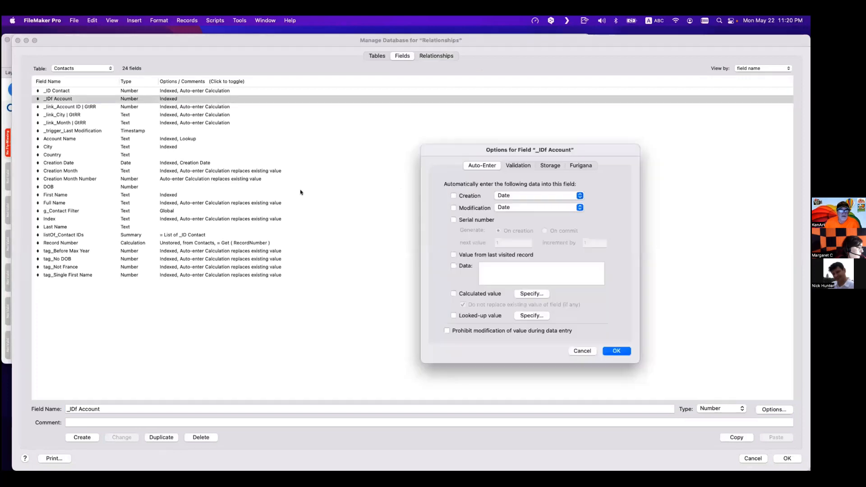
- Change the Contacts table's _IDf Account field type to Text and close Manage Database
key("Escape")
left_click(721, 408)
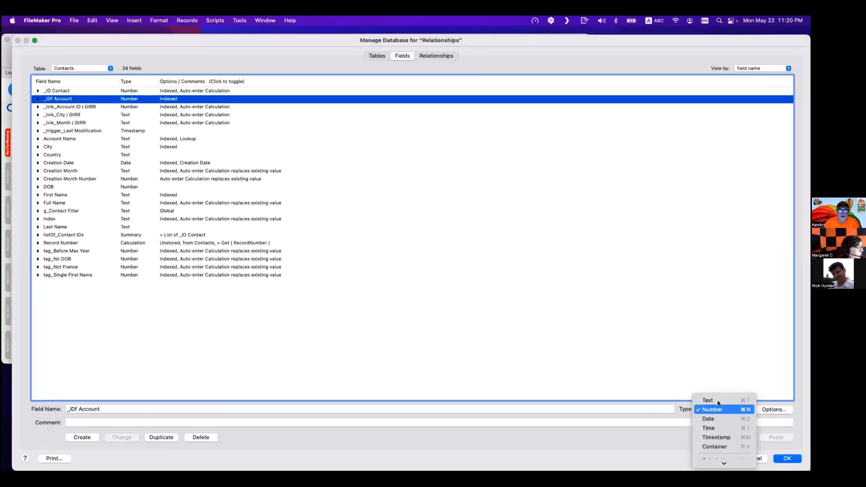
left_click(706, 399)
left_click(124, 437)
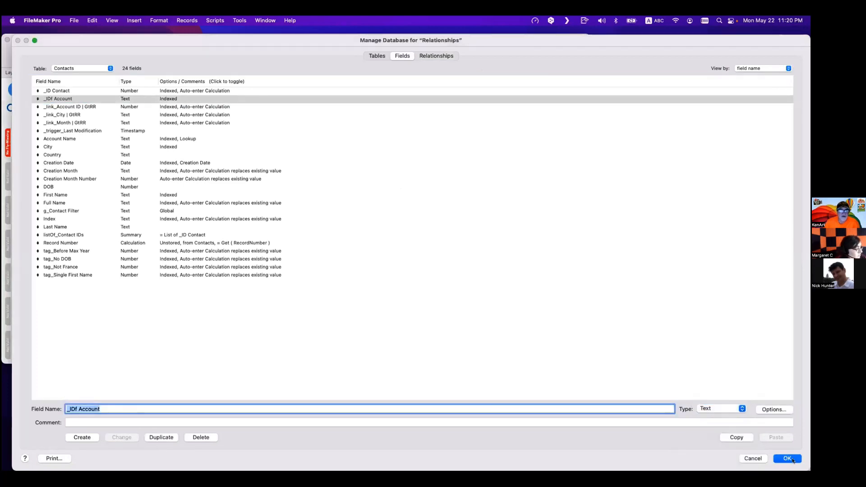
key("Return")
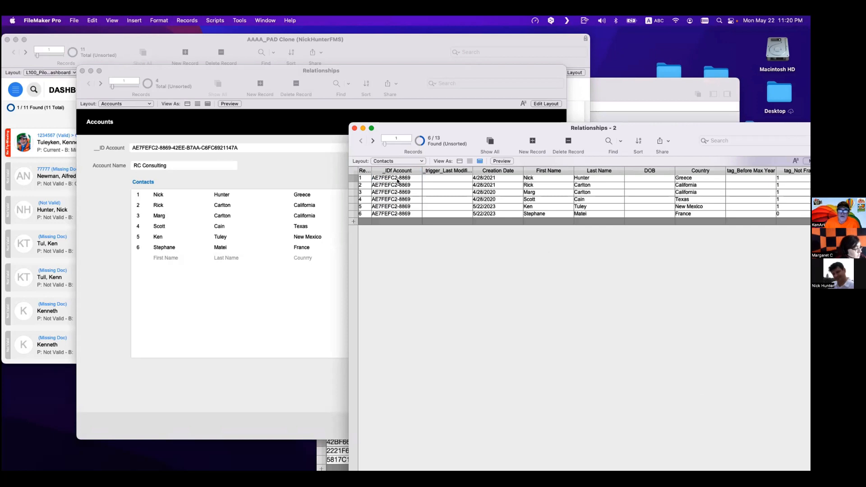
- Widen the _IDf Account column in the Contacts table view to show the full account IDs
left_click(399, 181)
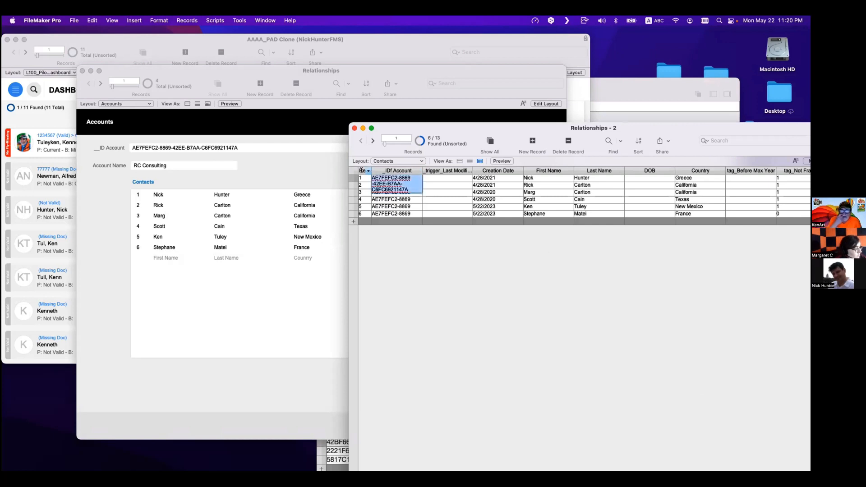
left_click(429, 253)
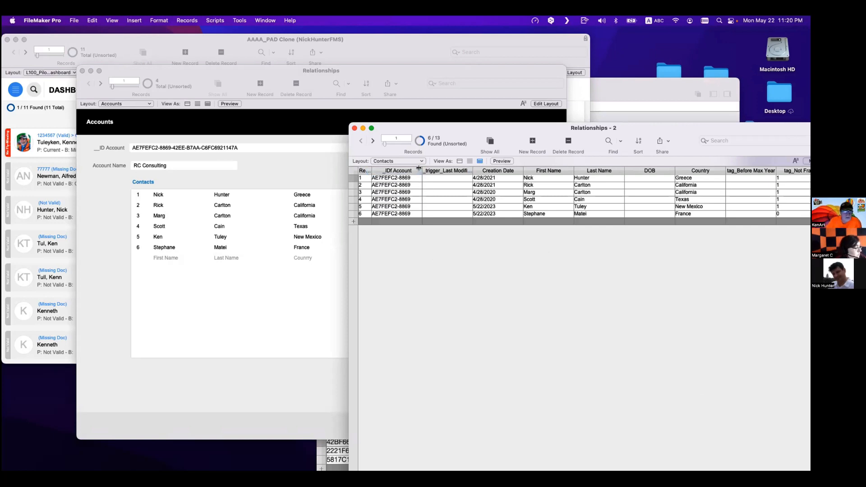
left_click_drag(419, 168, 491, 168)
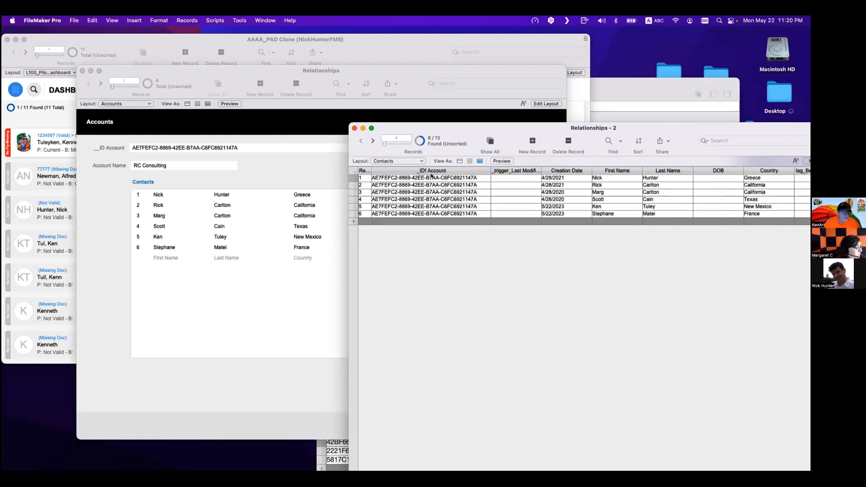
scroll(519, 185, "right", 5)
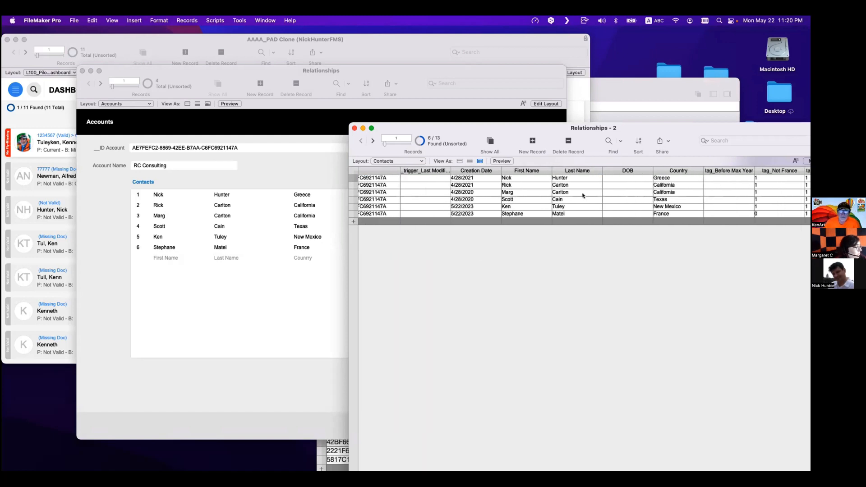
- Move the Contacts portal and its label lower on the Accounts layout in Layout mode
left_click(269, 168)
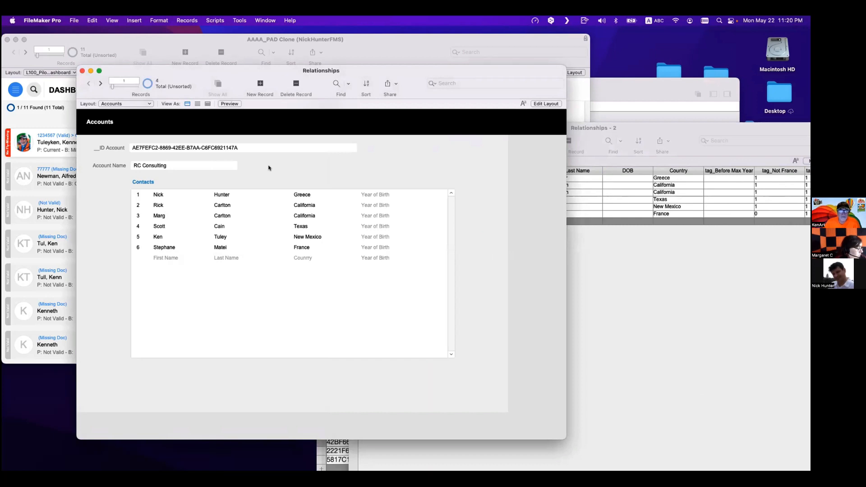
key("super+l")
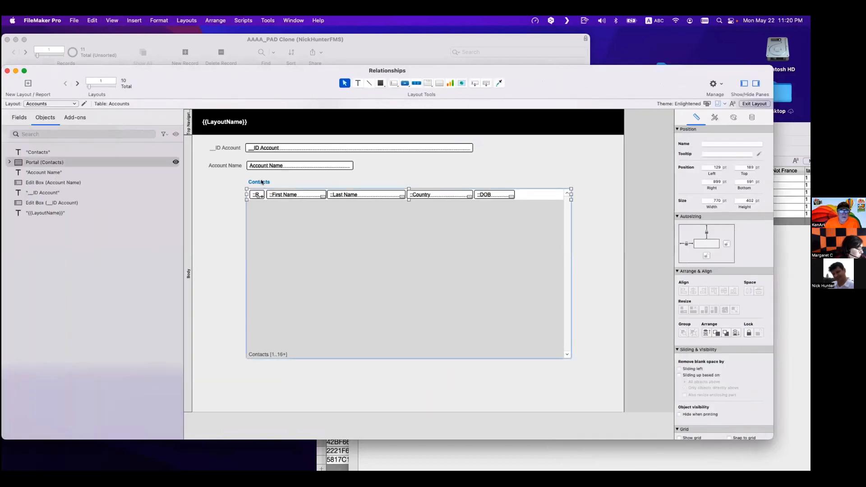
left_click(262, 182, "shift")
left_click_drag(301, 238, 304, 273)
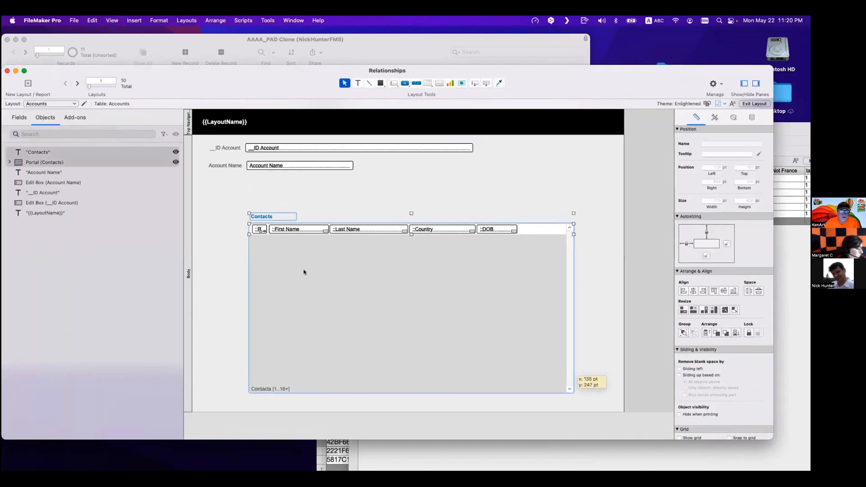
- Remove the auto-enter calculated value from the Accounts table's g_Relationship Filter field
left_click(305, 203)
key("super+shift+d")
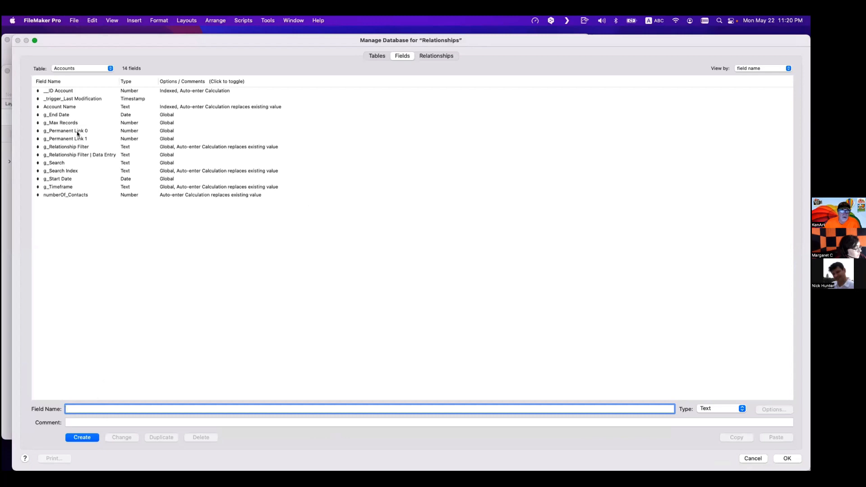
left_click(67, 147)
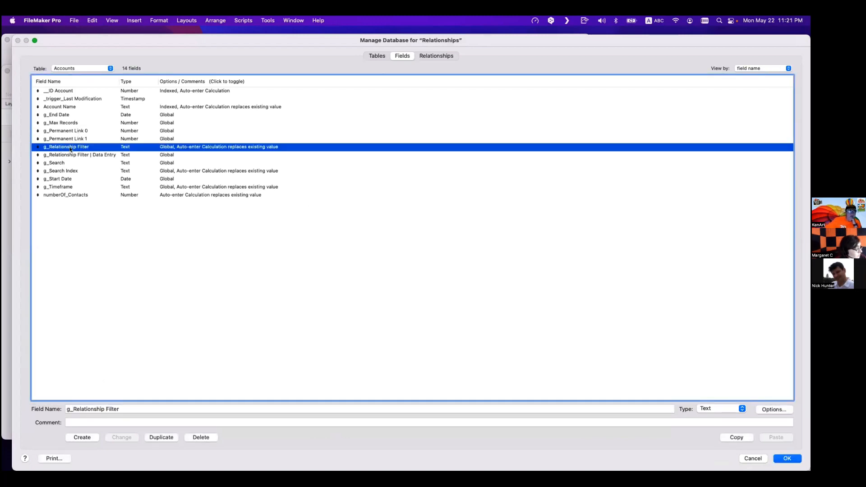
double_click(67, 149)
left_click(536, 294)
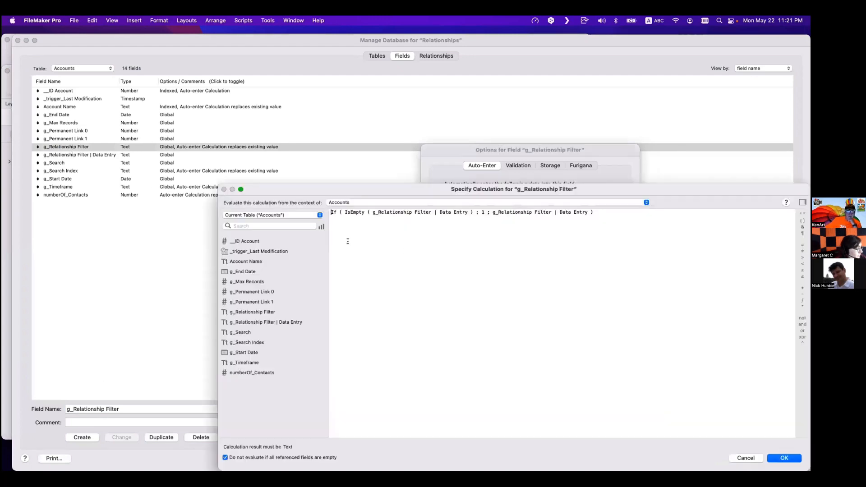
key("Escape")
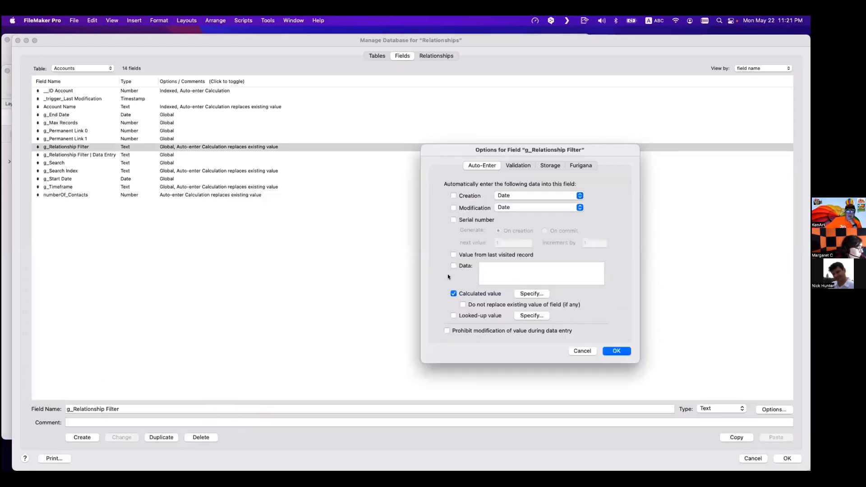
left_click(456, 293)
left_click(616, 351)
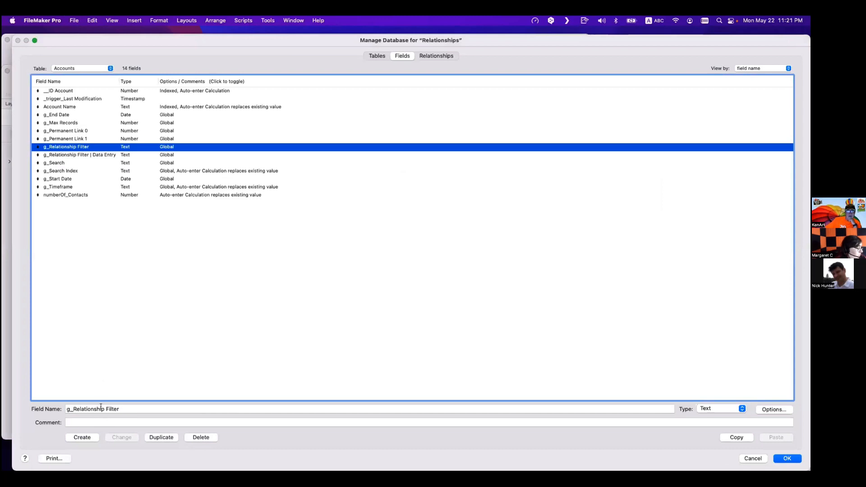
- Rename the g_Relationship Filter field to _link_Relationship IDs
left_click_drag(106, 409, 127, 409)
key("BackSpace")
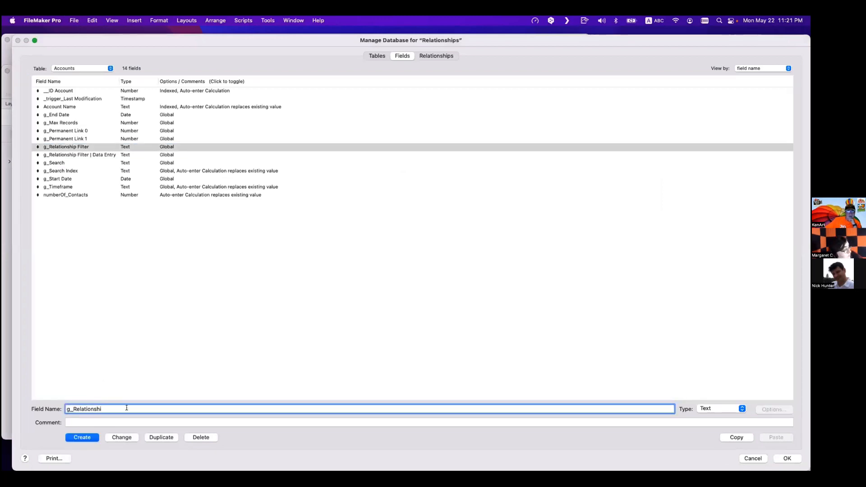
left_click_drag(70, 408, 109, 407)
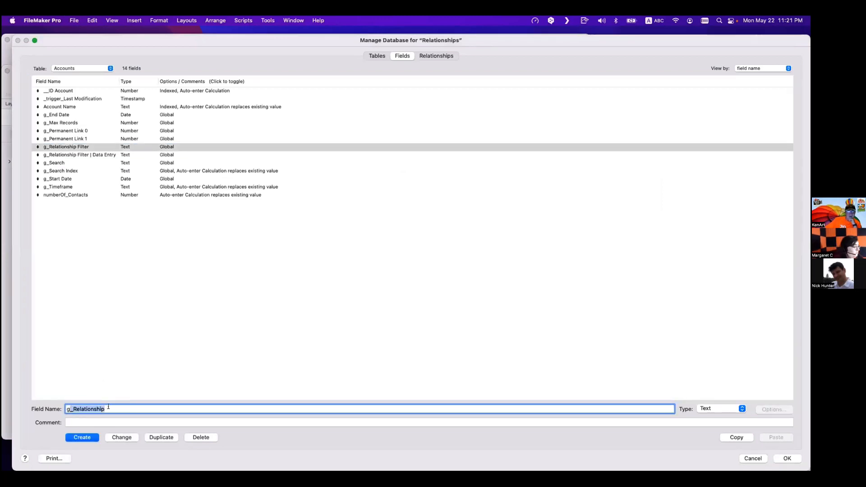
left_click(111, 407)
double_click(111, 407)
type("_")
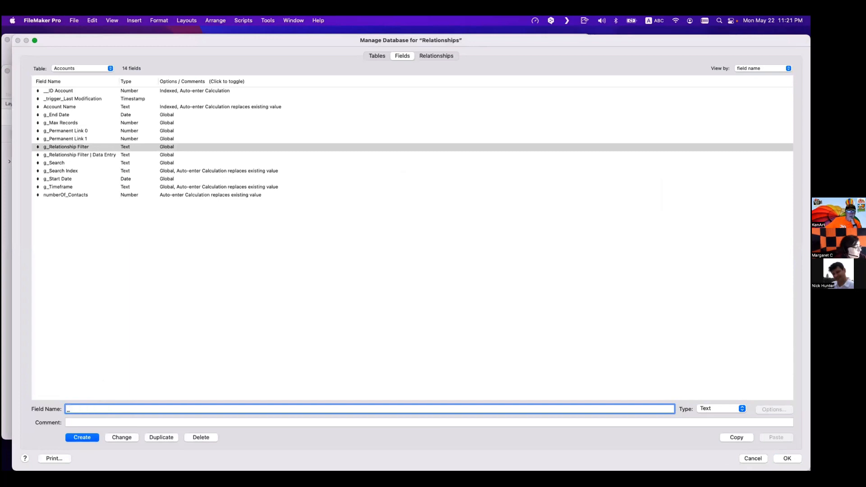
type("link_")
type("Relationship ")
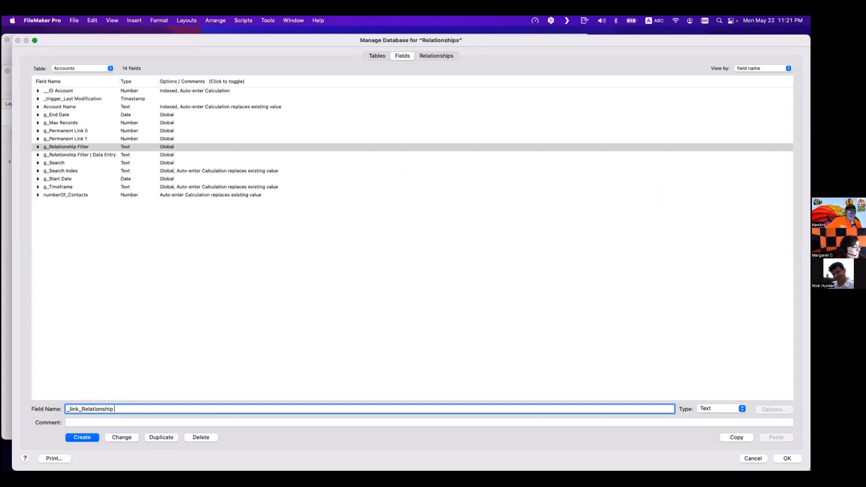
type("Fie")
key("BackSpace")
key("BackSpace")
key("BackSpace")
type("OIDs")
left_click(114, 438)
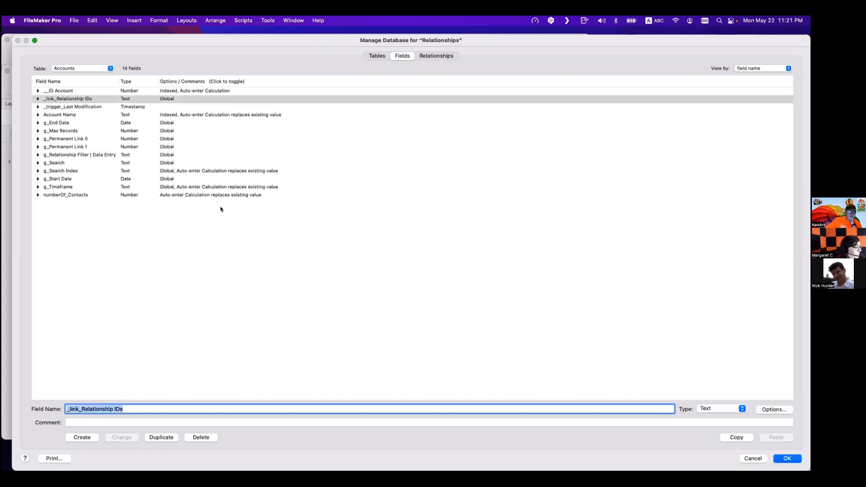
- Add a predicate matching _link_Relationship IDs to Country in the Accounts–Contacts relationship
left_click(126, 100)
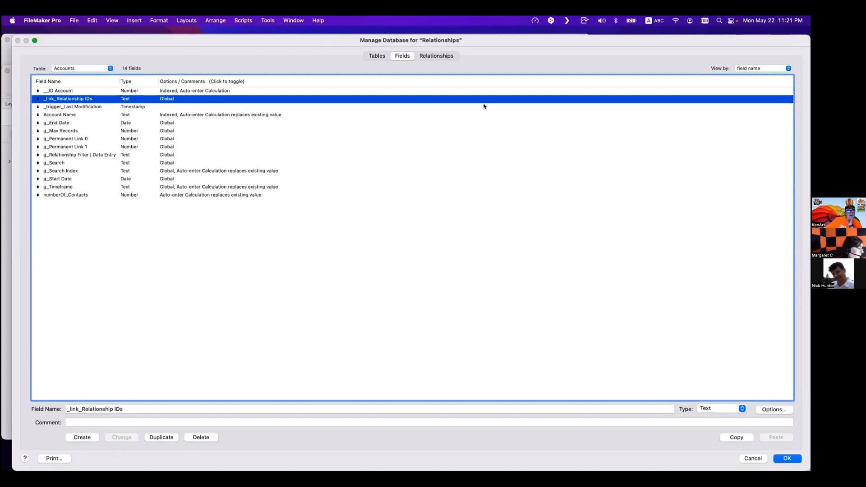
left_click(430, 57)
left_click(127, 104)
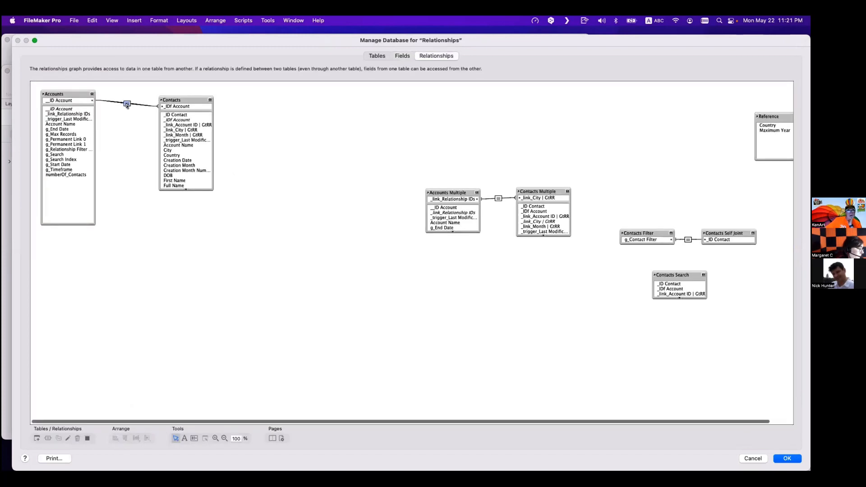
double_click(127, 104)
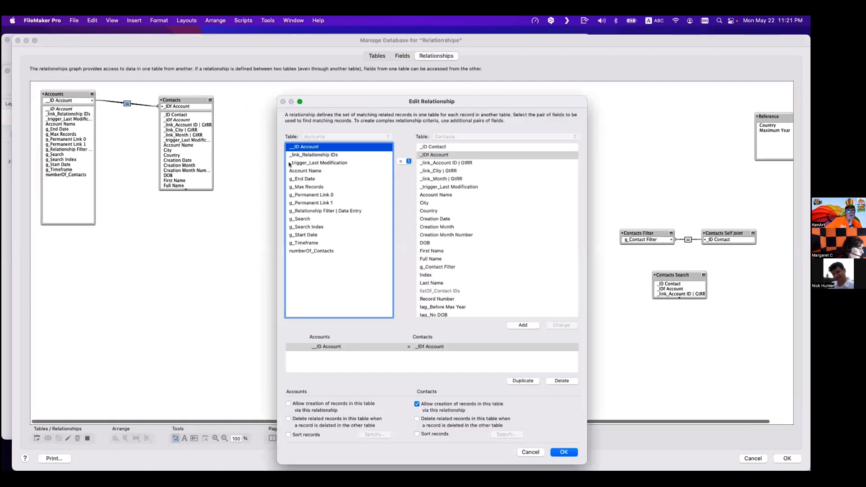
left_click(318, 156)
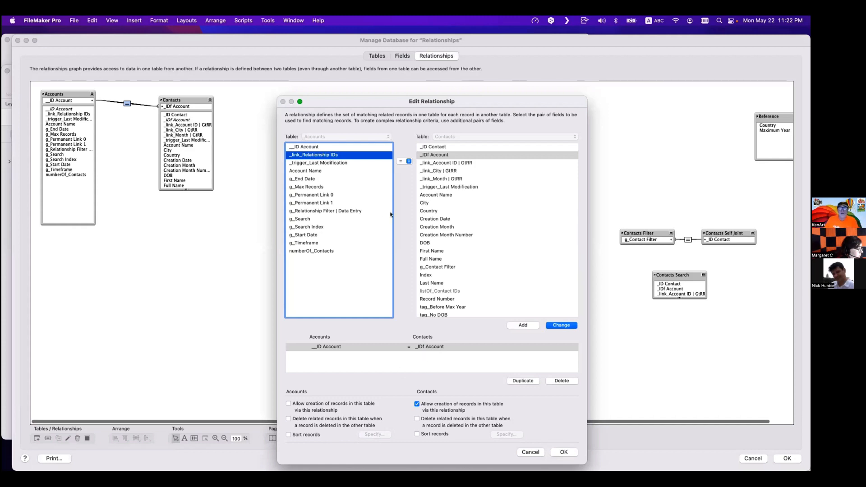
left_click_drag(366, 99, 329, 72)
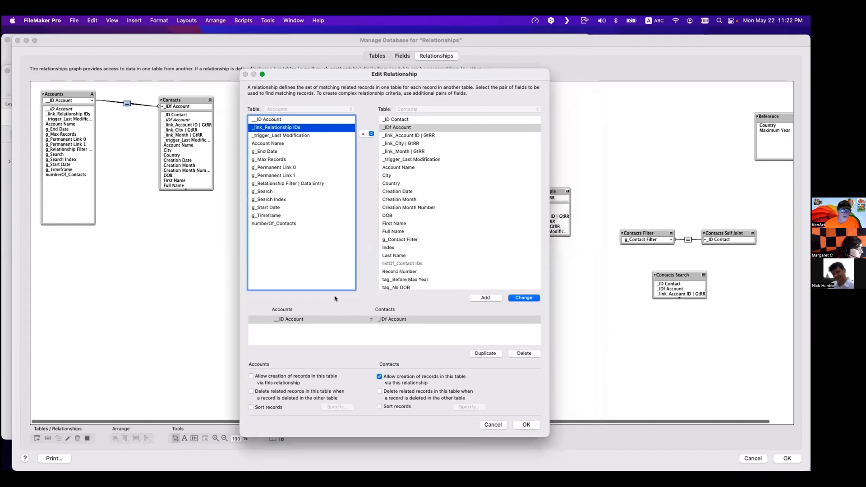
left_click(314, 321)
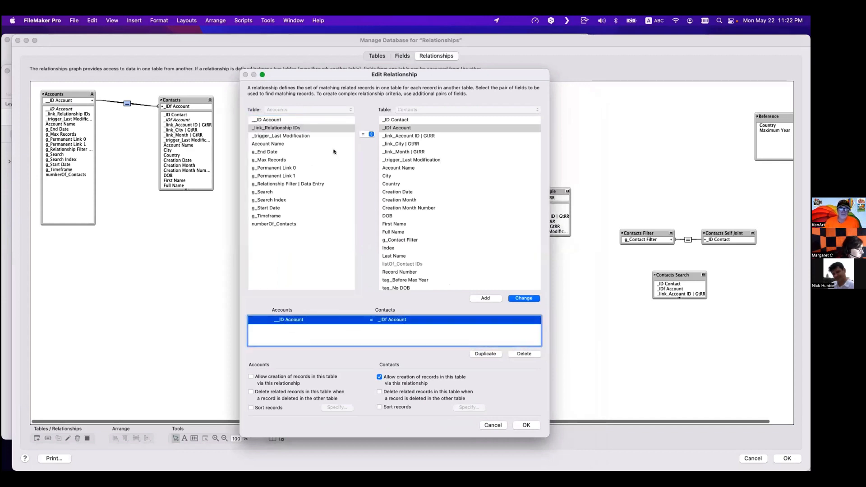
left_click(286, 129)
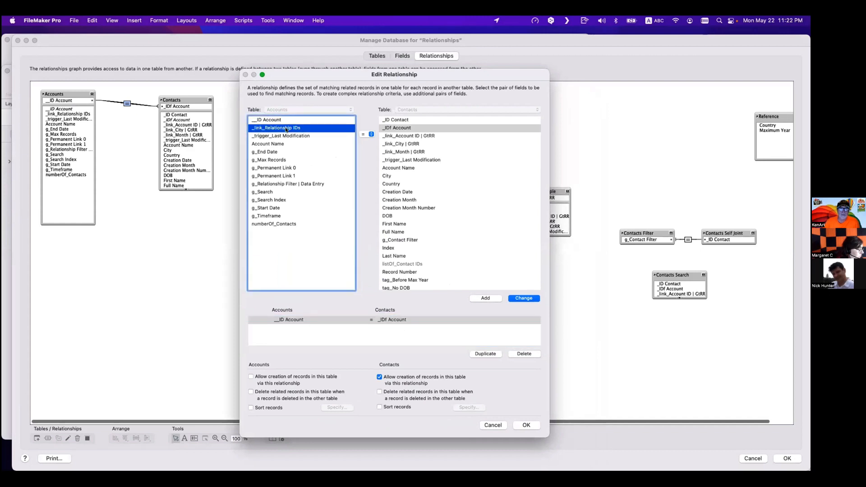
left_click(391, 184)
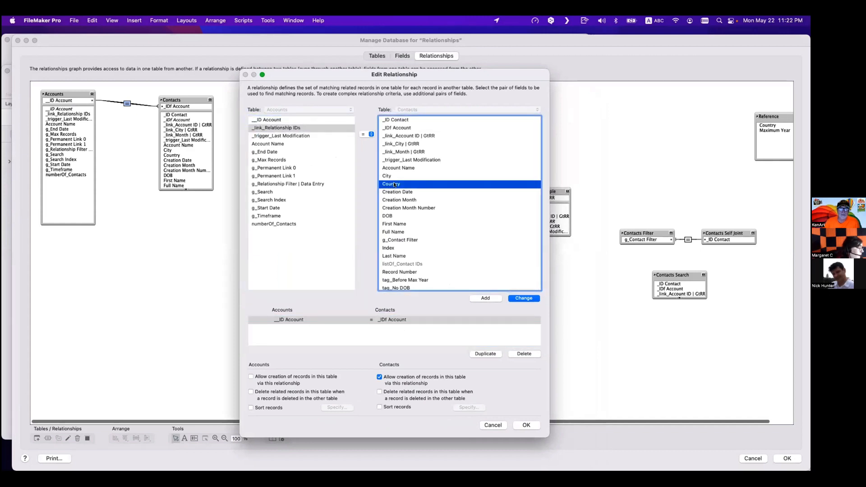
left_click(484, 298)
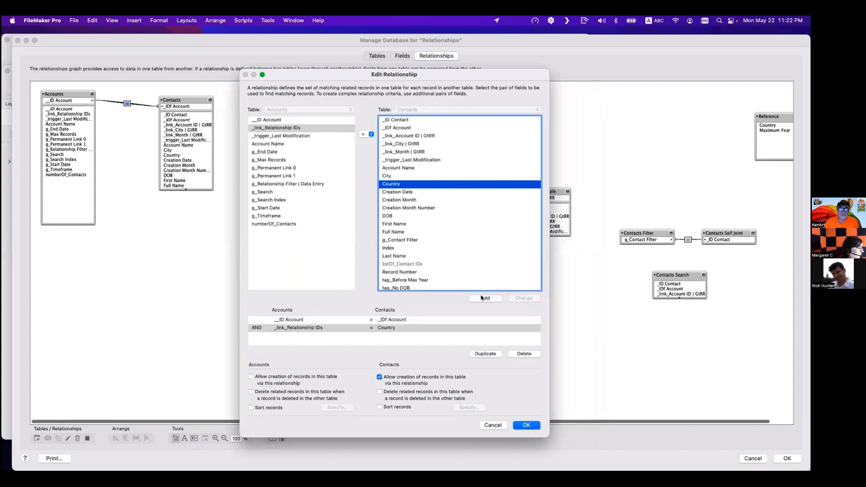
left_click(527, 425)
key("Return")
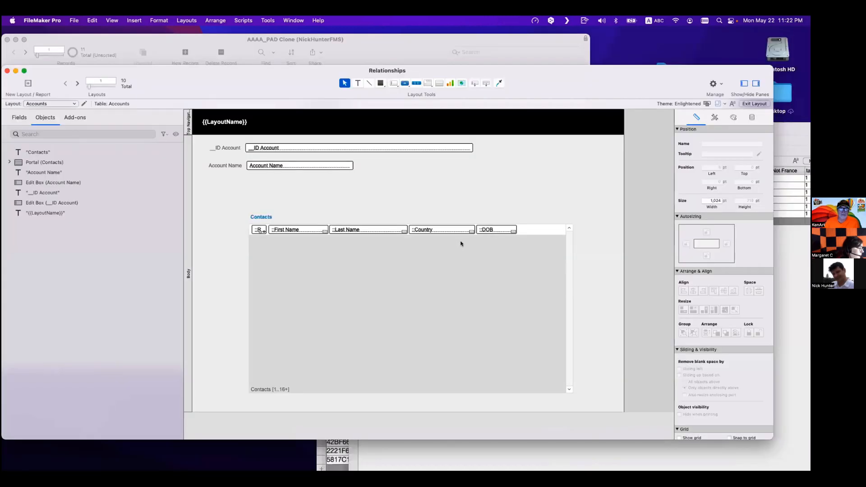
- Place a _link_Relationship IDs field with a label above the Contacts portal on the Accounts layout
left_click(474, 83)
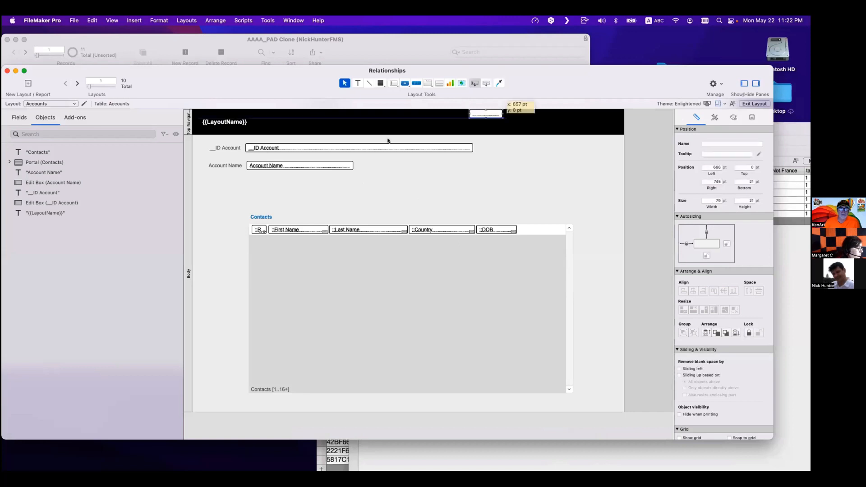
left_click_drag(248, 179, 283, 188)
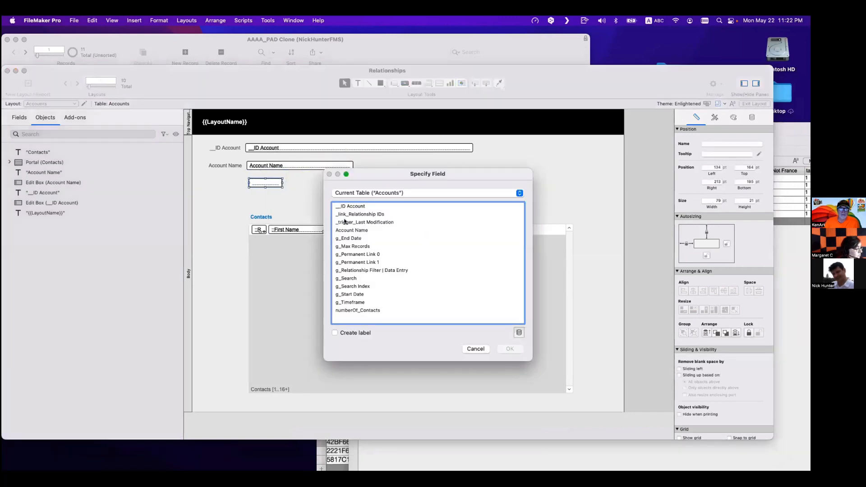
left_click(355, 215)
left_click(355, 332)
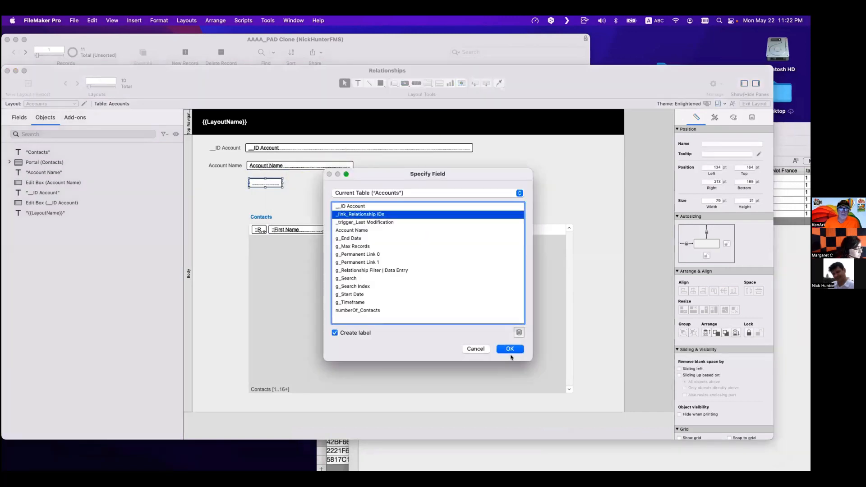
left_click(510, 349)
- Make the _link_Relationship IDs field wider and taller, then switch to Browse mode
left_click_drag(280, 183, 439, 183)
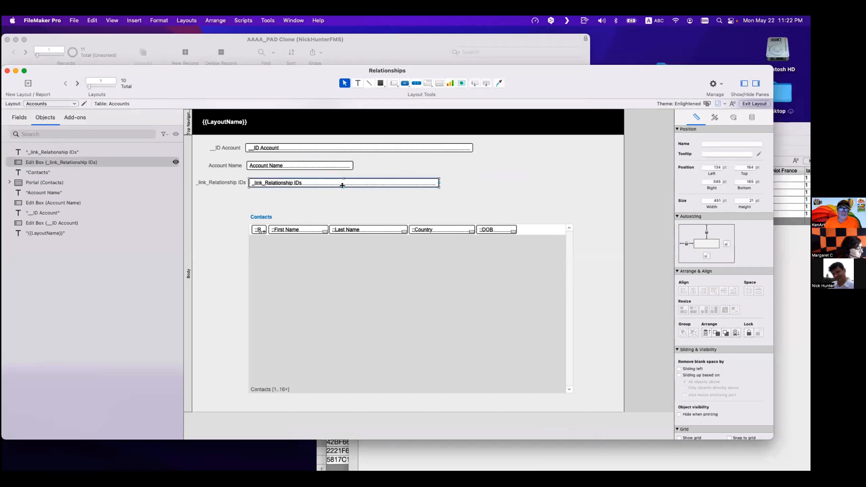
left_click_drag(344, 188, 345, 208)
key("super+b")
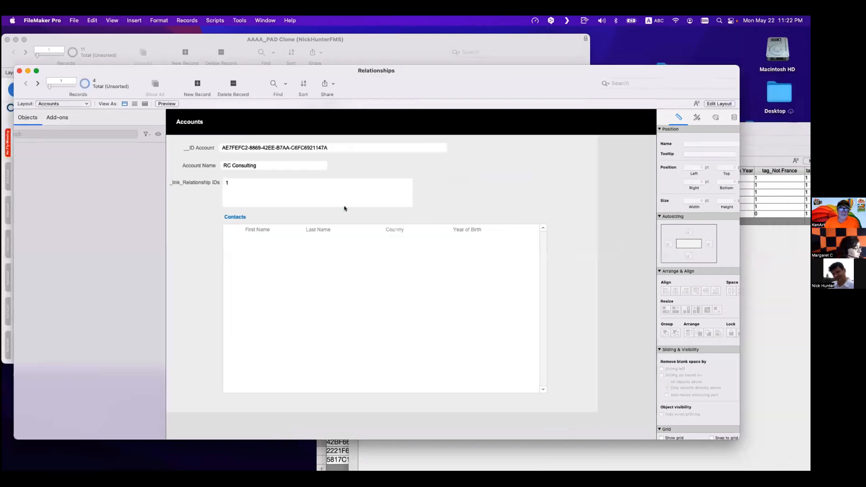
- Clear the value in the _link_Relationship IDs field on the RC Consulting account
triple_click(173, 183)
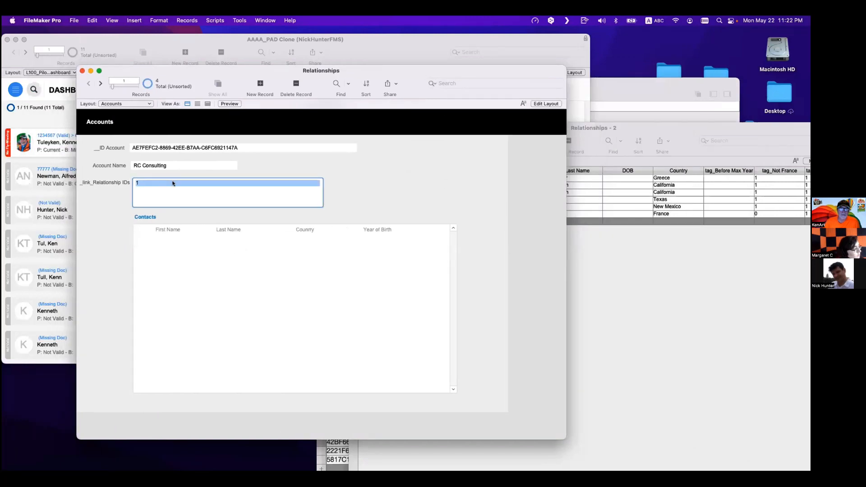
key("BackSpace")
left_click(310, 167)
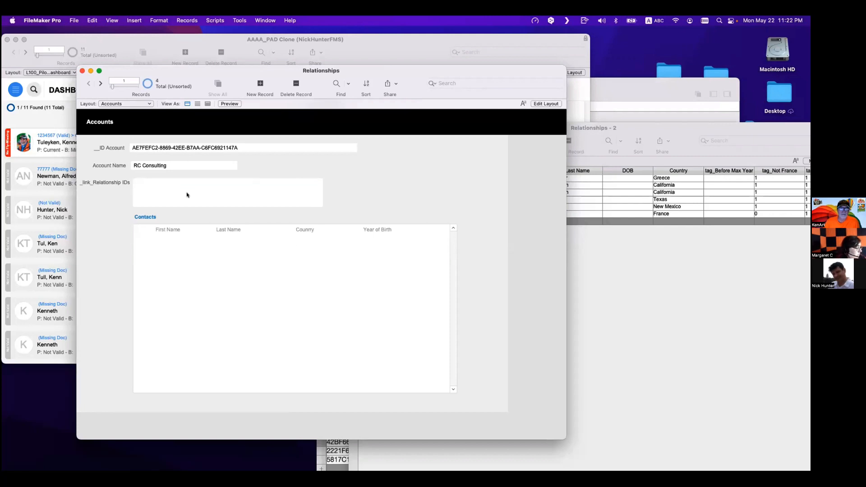
- Review the predicates of the Accounts–Contacts relationship in Manage Database without changing them
key("super+shift+d")
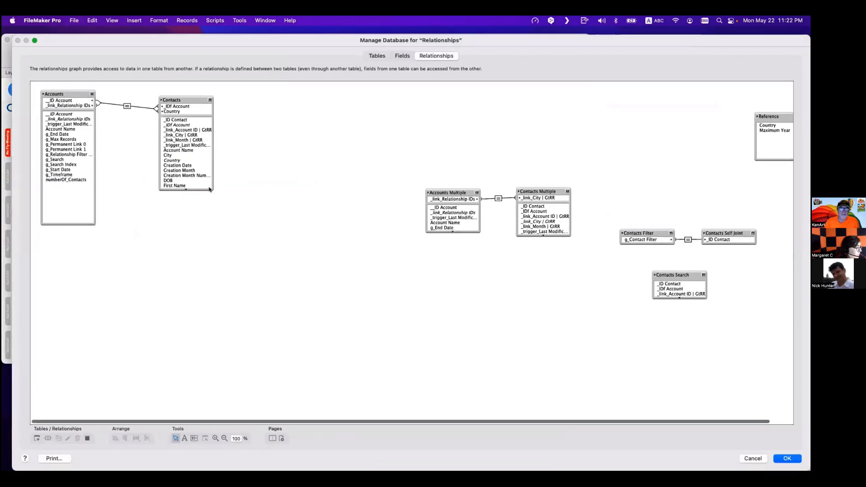
left_click(128, 106)
double_click(128, 106)
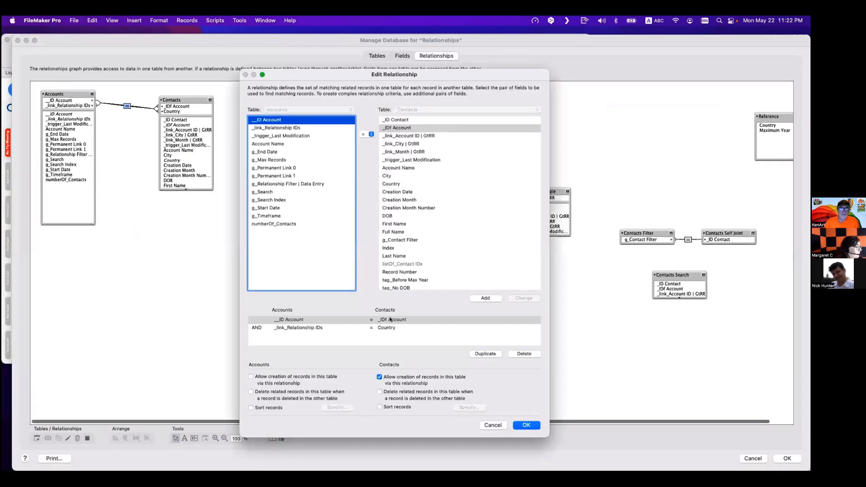
left_click(400, 329)
left_click(394, 322)
left_click(395, 329)
left_click(393, 322)
left_click(395, 329)
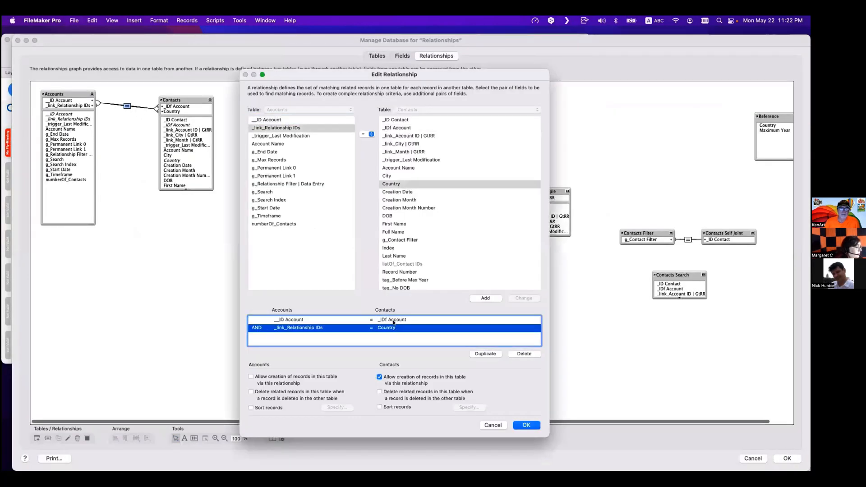
left_click(393, 321)
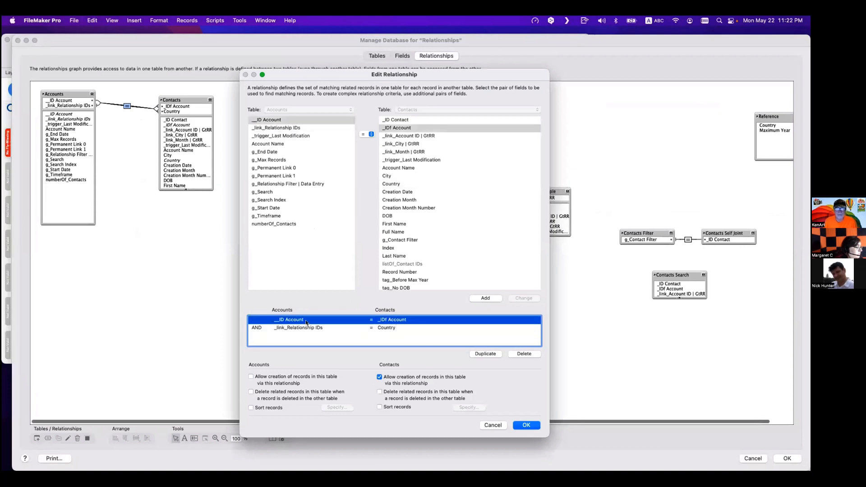
left_click(334, 328)
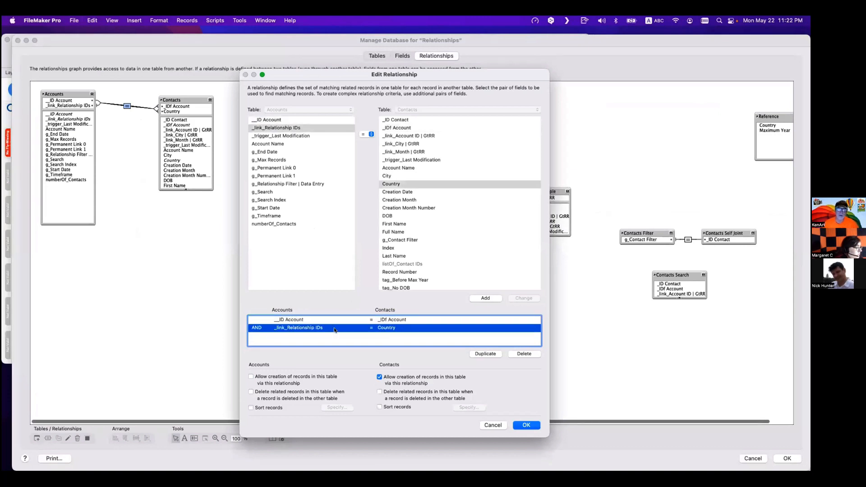
key("Return")
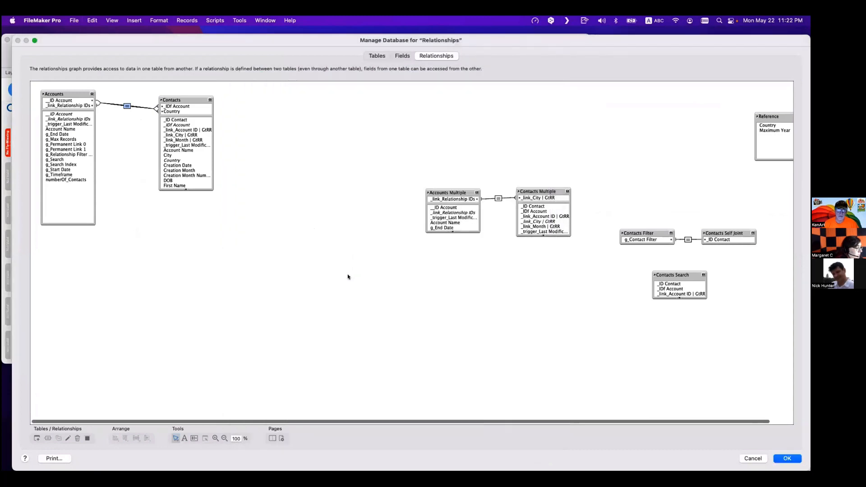
key("Return")
left_click(145, 191)
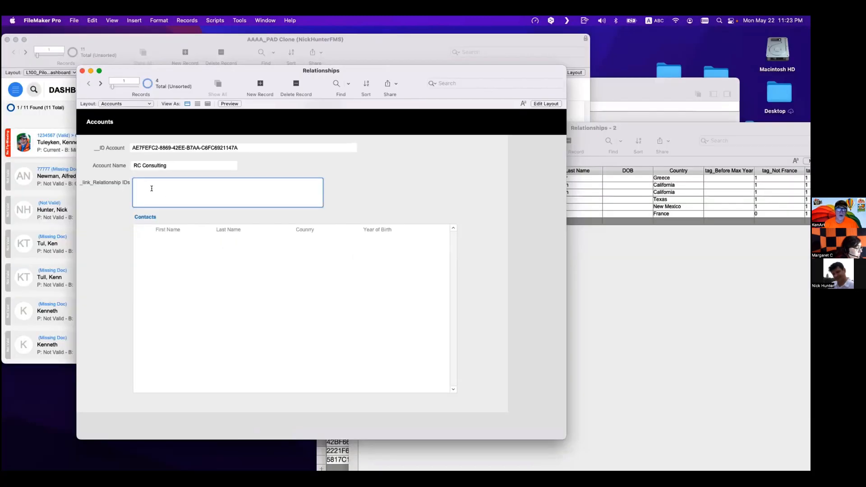
key("super+shift+d")
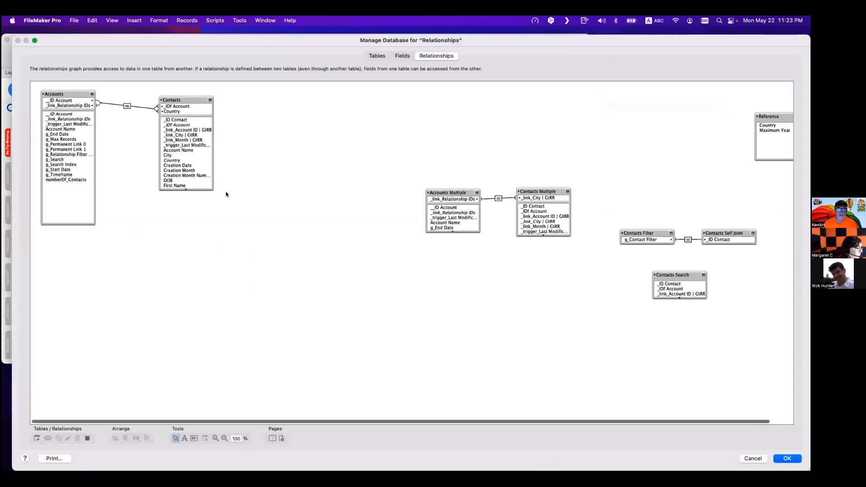
double_click(127, 106)
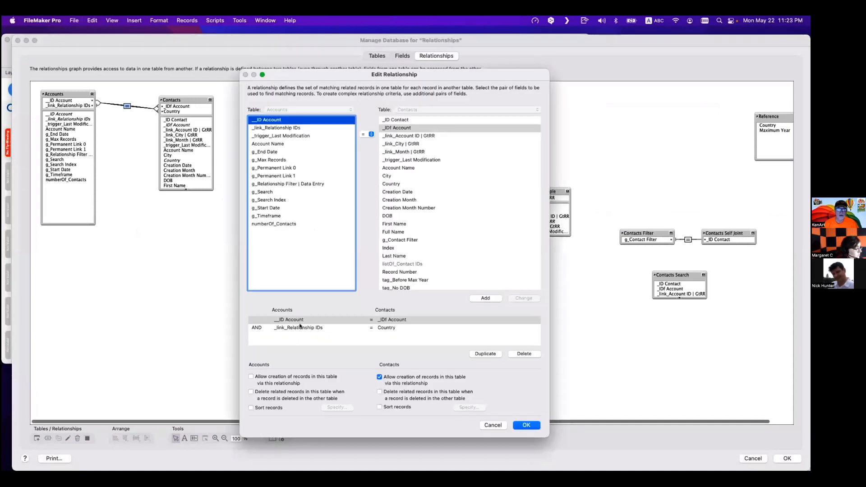
left_click(301, 321)
left_click(304, 328)
left_click(304, 321)
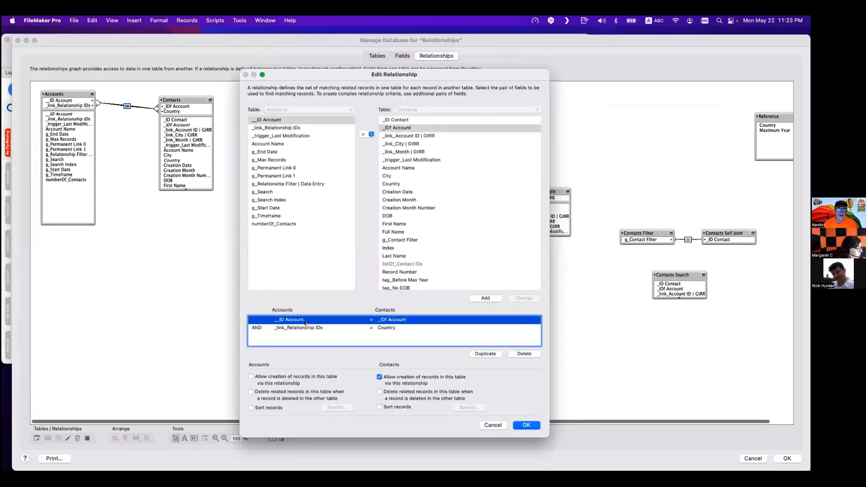
left_click(388, 328)
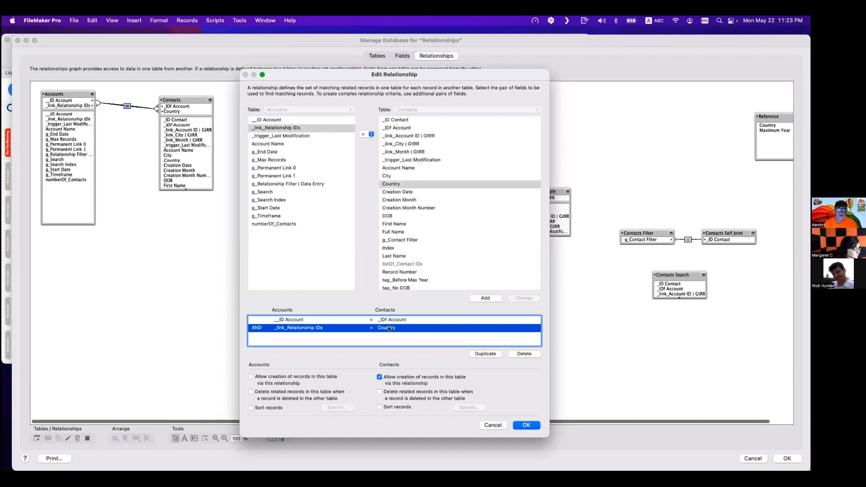
left_click(297, 321)
left_click(296, 328)
left_click(299, 320)
left_click(302, 327)
key("Escape")
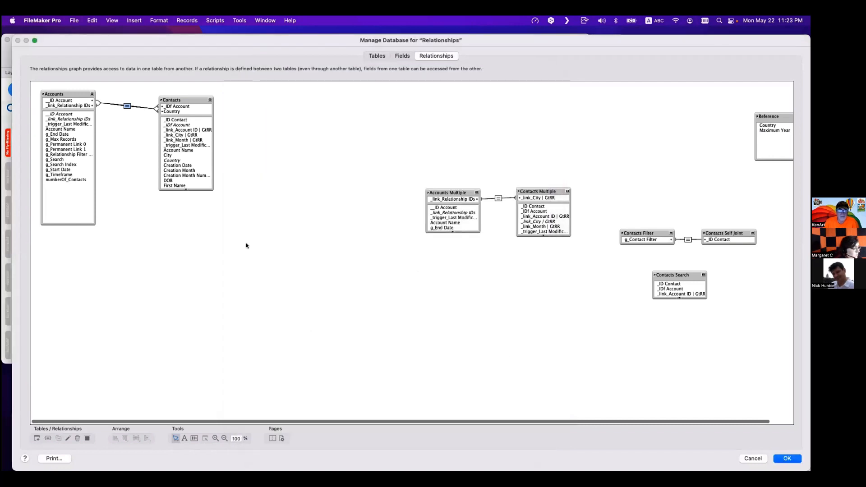
key("Return")
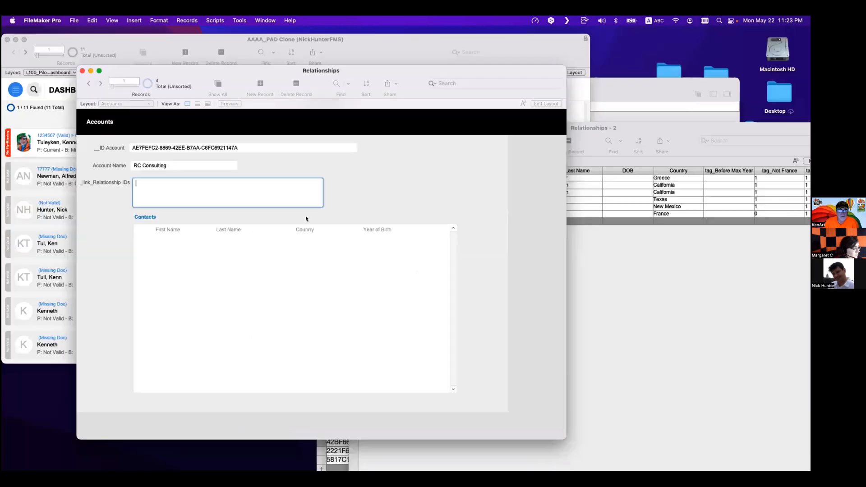
- Copy Greece from the first contact's Country and paste it into the account's _link_Relationship IDs field
left_click(241, 203)
left_click(671, 170)
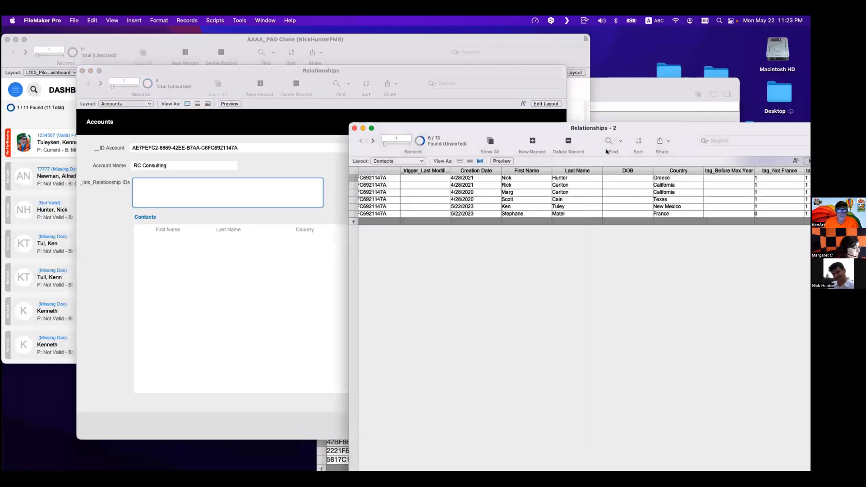
left_click(674, 179)
double_click(672, 178)
key("super+c")
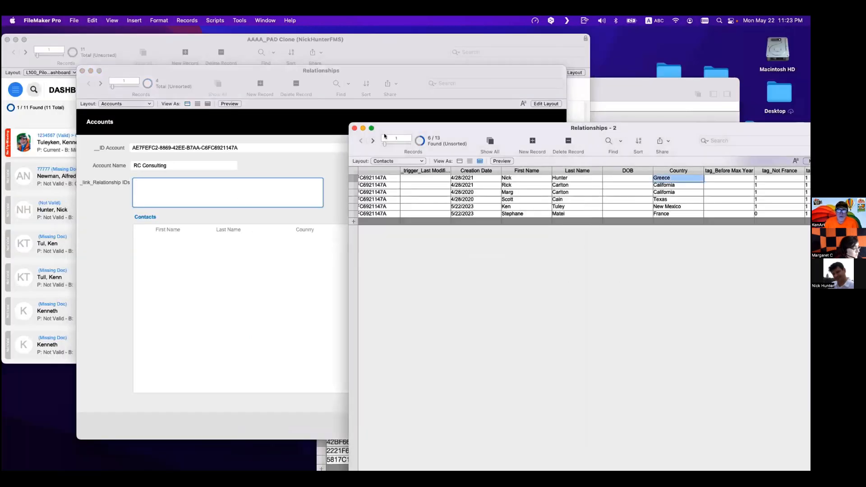
left_click(325, 135)
left_click(253, 190)
key("super+v")
left_click(387, 175)
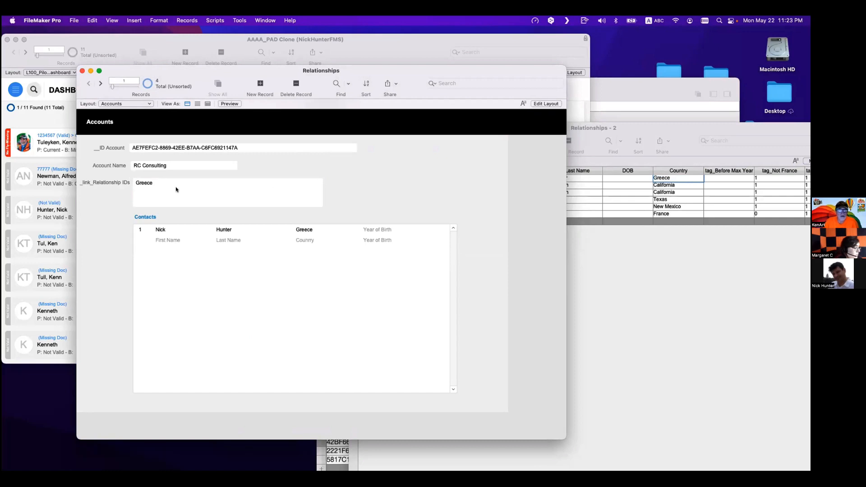
- Delete the __ID Account = _IDf Account predicate from the Accounts–Contacts relationship and save the database changes
left_click(198, 206)
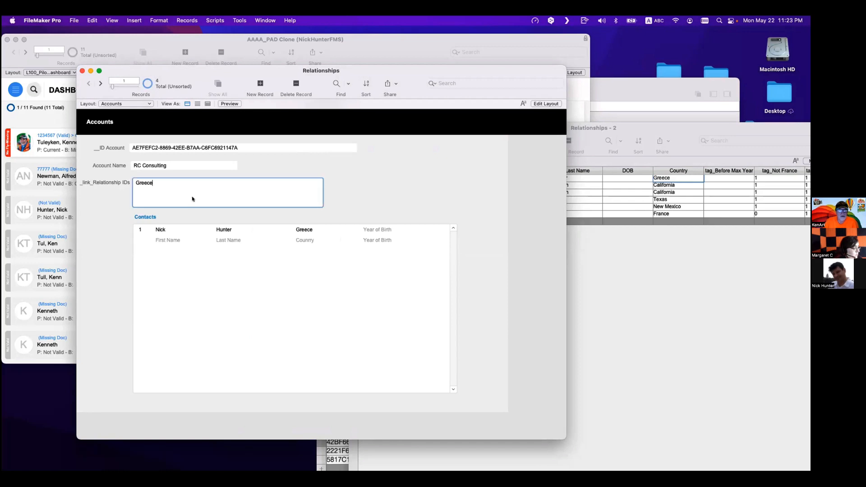
left_click(162, 150)
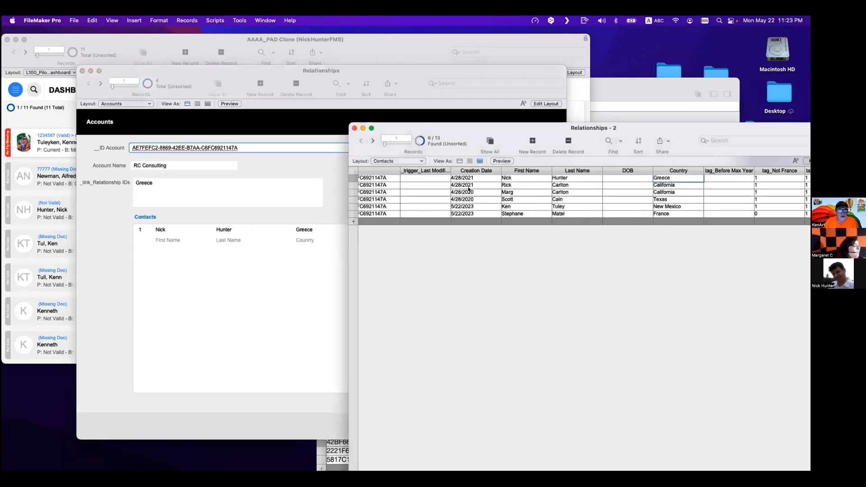
scroll(391, 192, "left", 3)
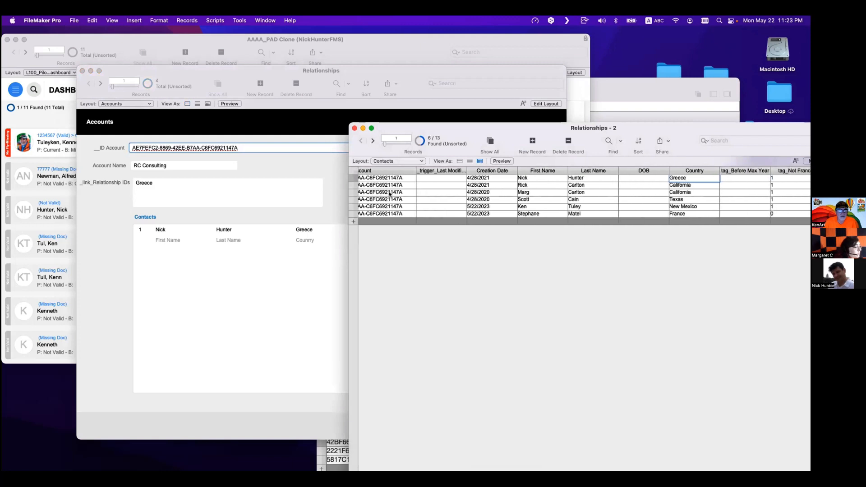
left_click(212, 209)
left_click(177, 190)
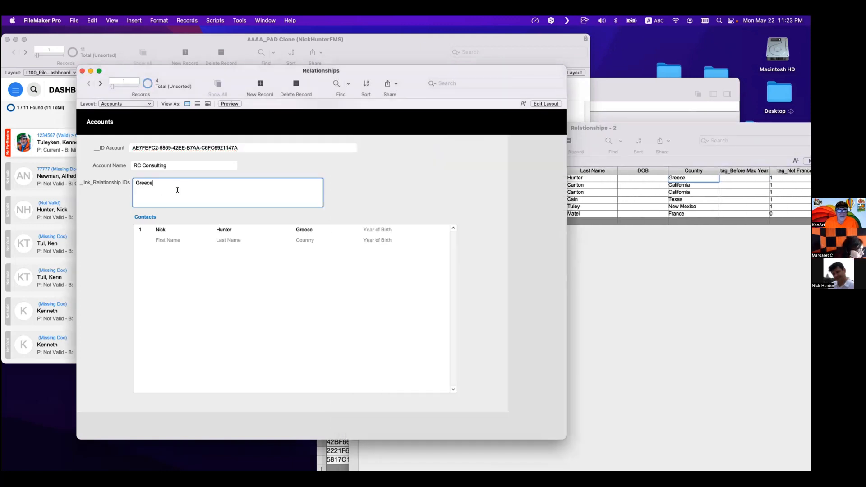
triple_click(144, 184)
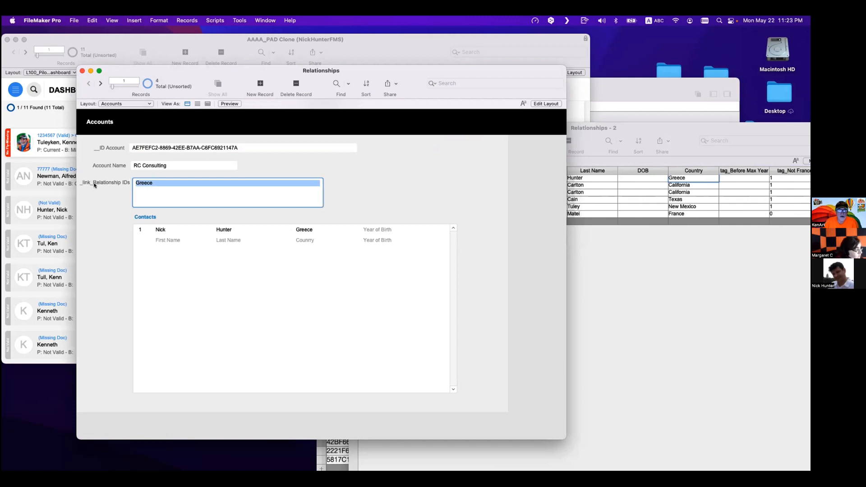
key("super+shift+d")
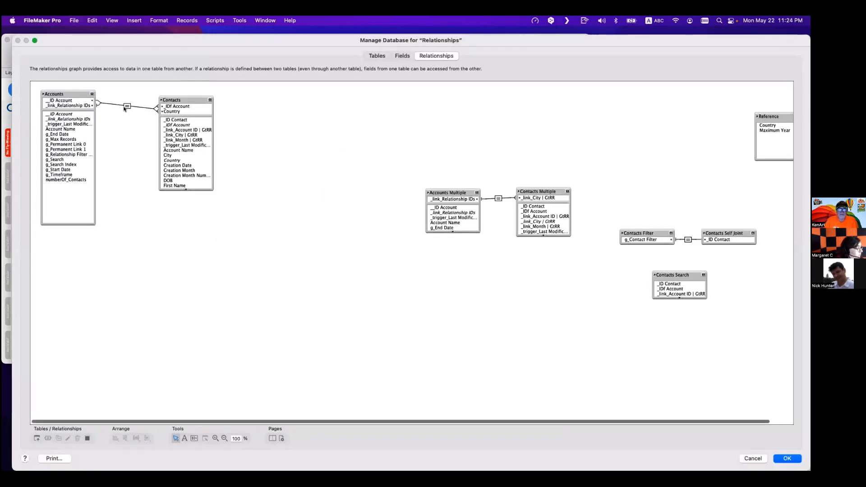
double_click(126, 106)
left_click(519, 320)
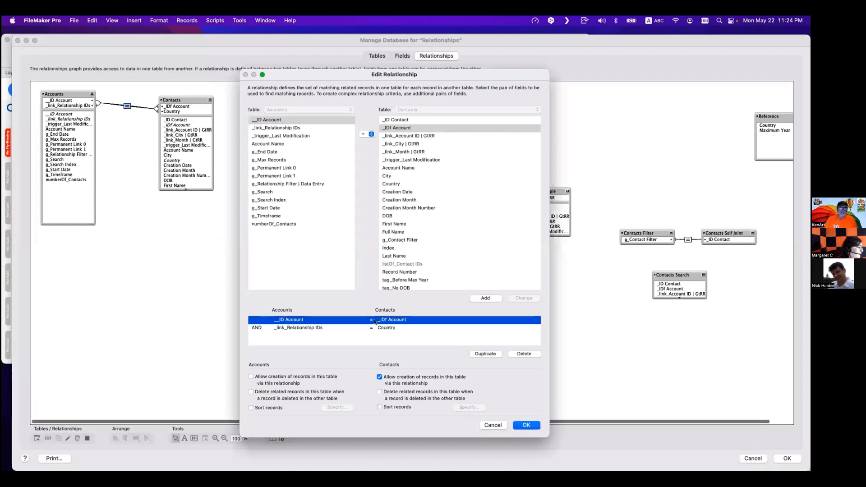
left_click(534, 355)
left_click(524, 425)
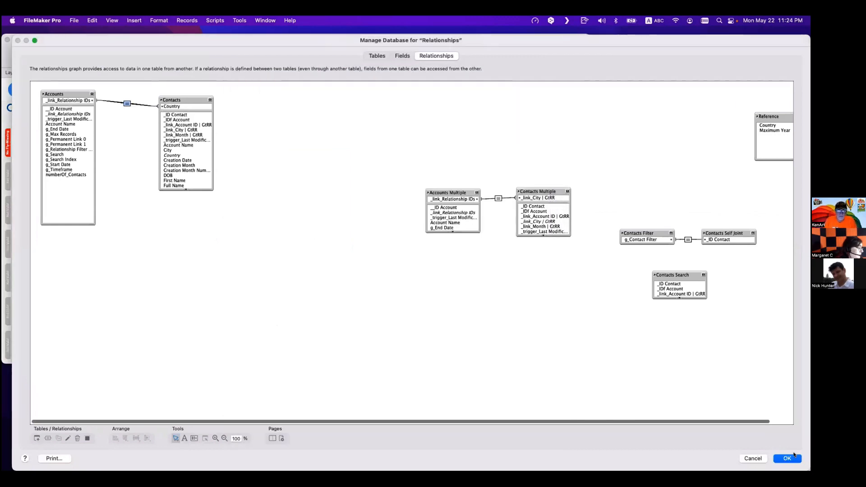
left_click(795, 459)
- Set the Country of Wolfgang Amadeus Mozart and Jean-Philippe Rameau to Greece in the Contacts table
left_click(621, 296)
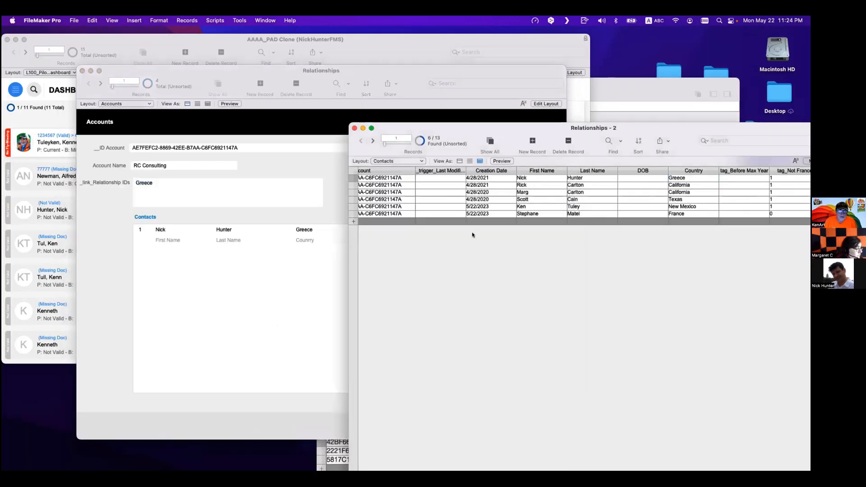
left_click(422, 141)
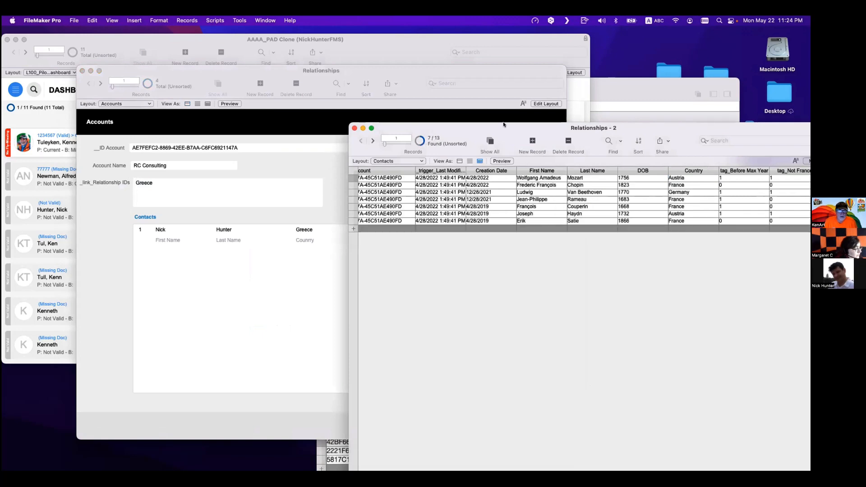
left_click_drag(504, 125, 342, 145)
left_click(527, 198)
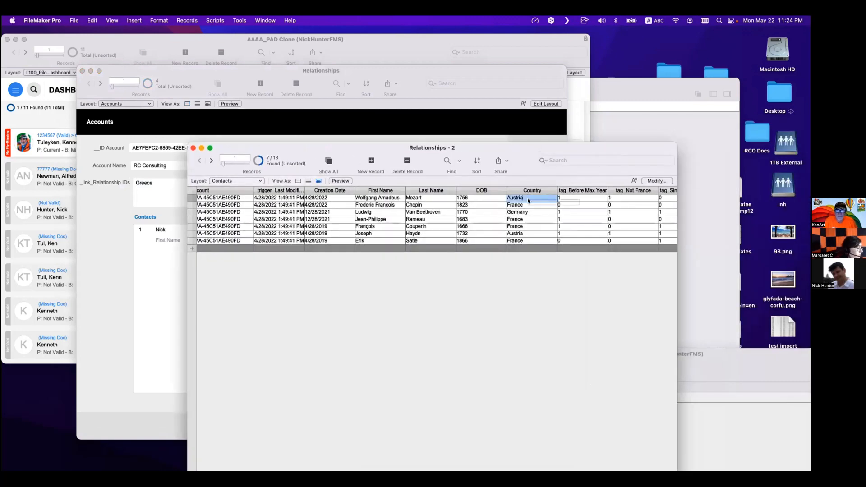
type("Greece")
left_click(530, 219)
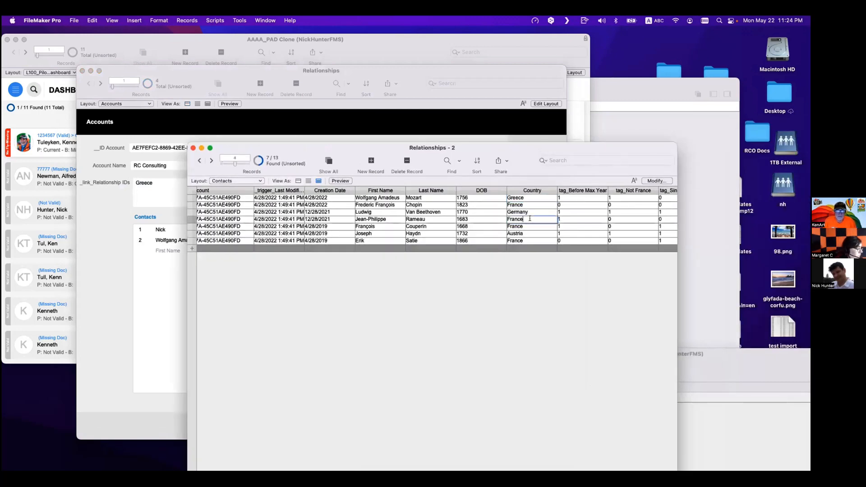
double_click(530, 218)
type("Greece")
left_click(543, 284)
- Show all contact records and compare their account IDs and countries with the Accounts portal
left_click_drag(571, 231, 620, 257)
left_click(417, 171)
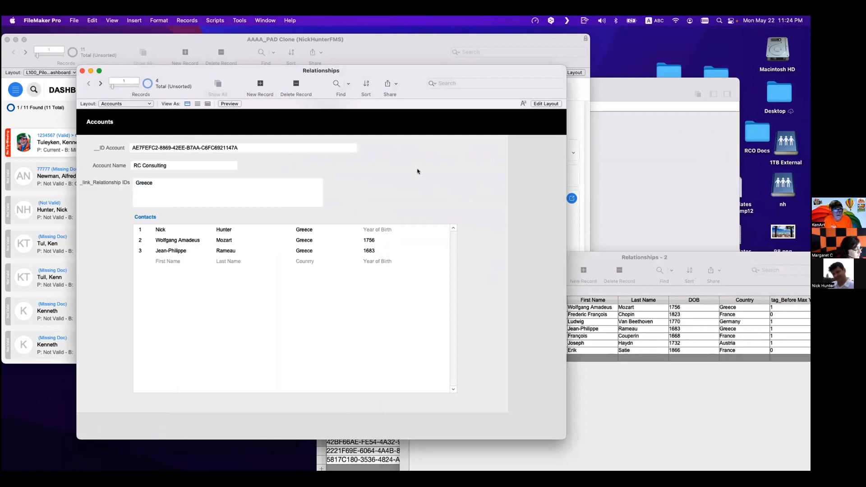
left_click(630, 384)
left_click(543, 271)
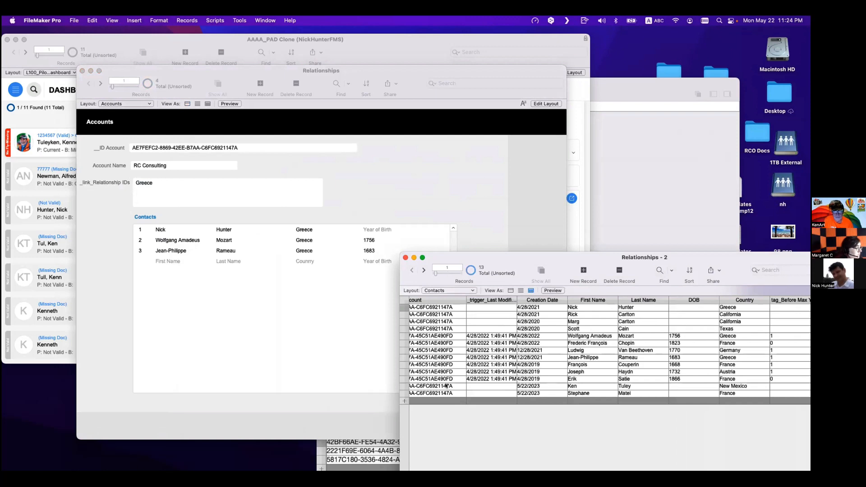
scroll(446, 386, "left", 5)
left_click(476, 329)
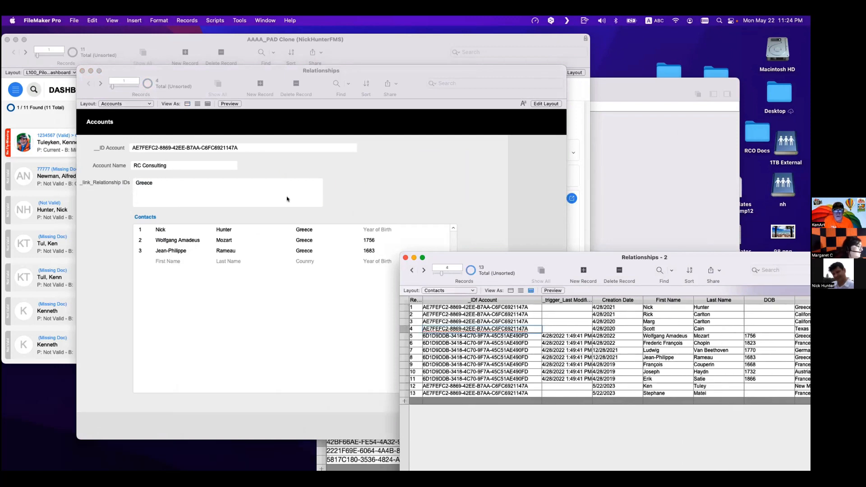
left_click(365, 205)
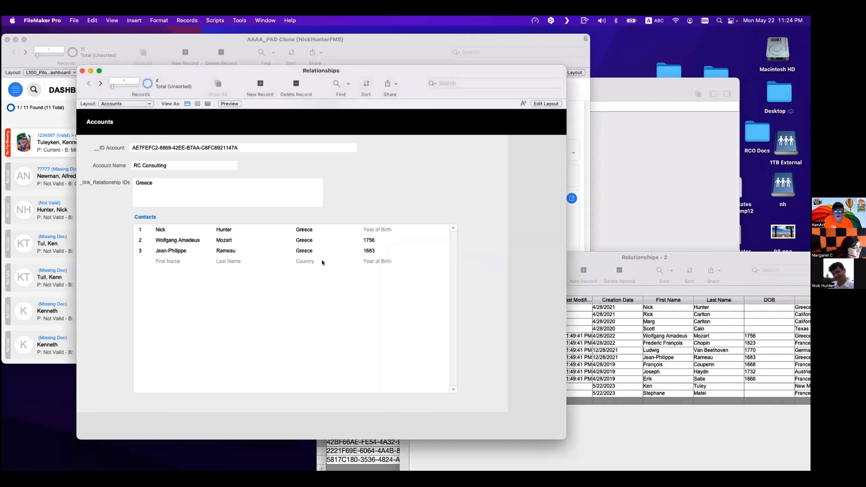
key("super+shift+d")
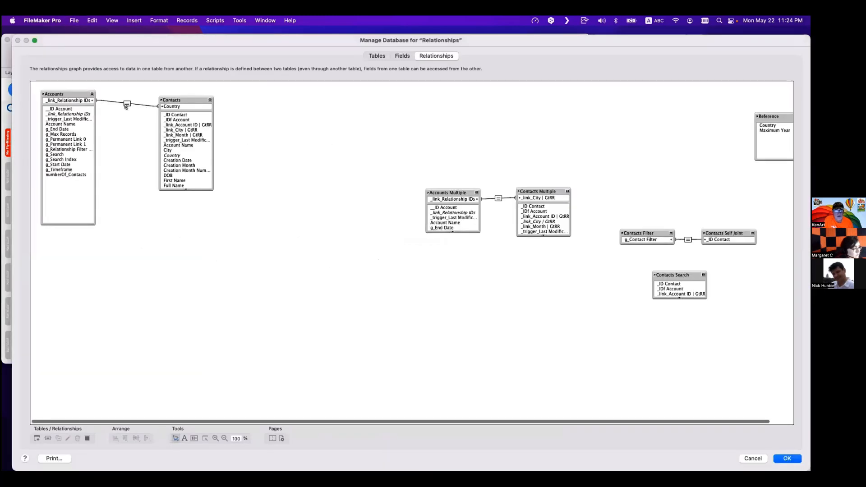
- Add the __ID Account = _IDf Account predicate back to the Accounts–Contacts relationship and save the database changes
left_click(126, 105)
double_click(126, 105)
key("Up")
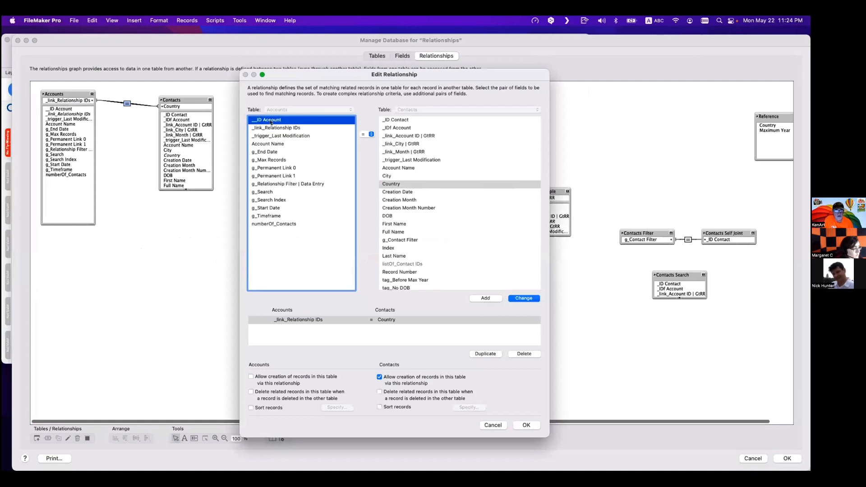
left_click(407, 120)
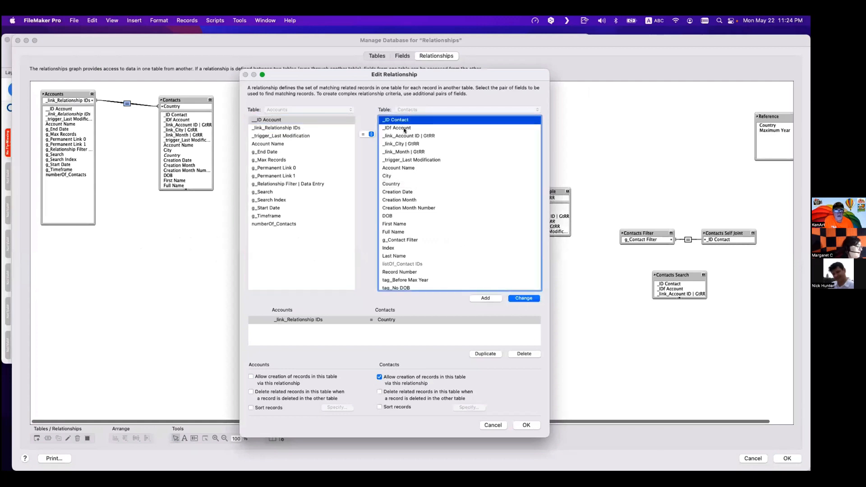
left_click(403, 128)
left_click(522, 298)
left_click(526, 425)
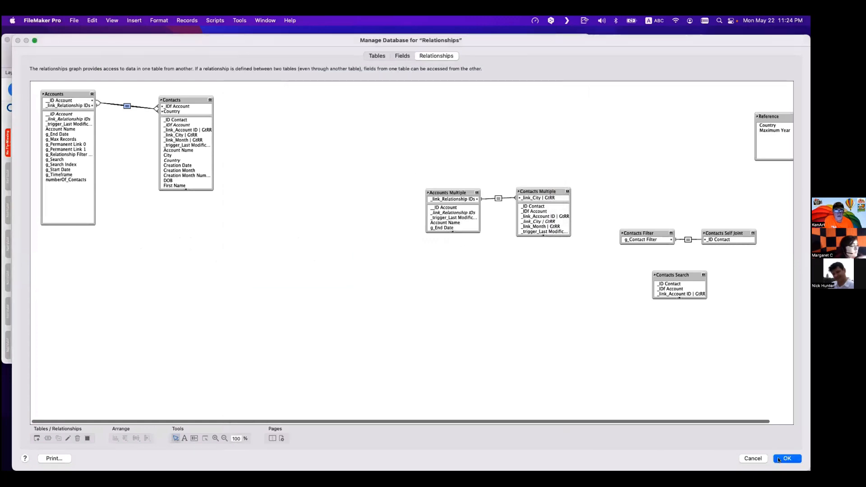
key("Return")
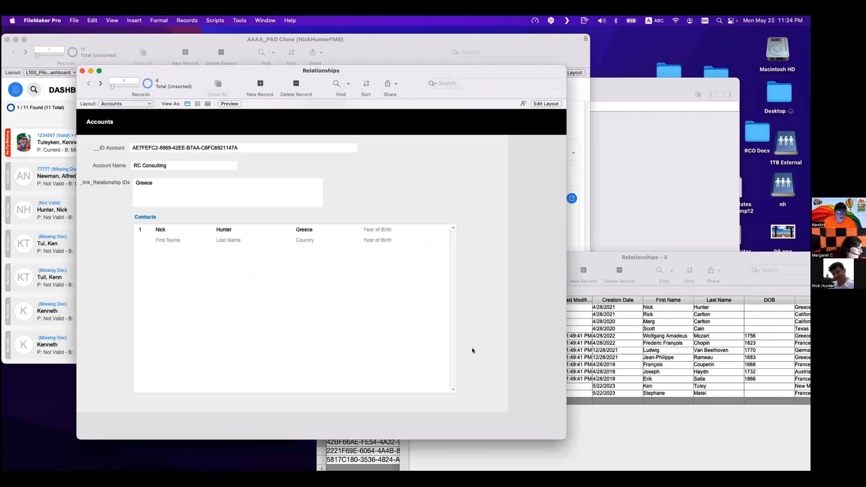
- Review the two match predicates of the Accounts–Contacts relationship without changing them
key("super+shift+d")
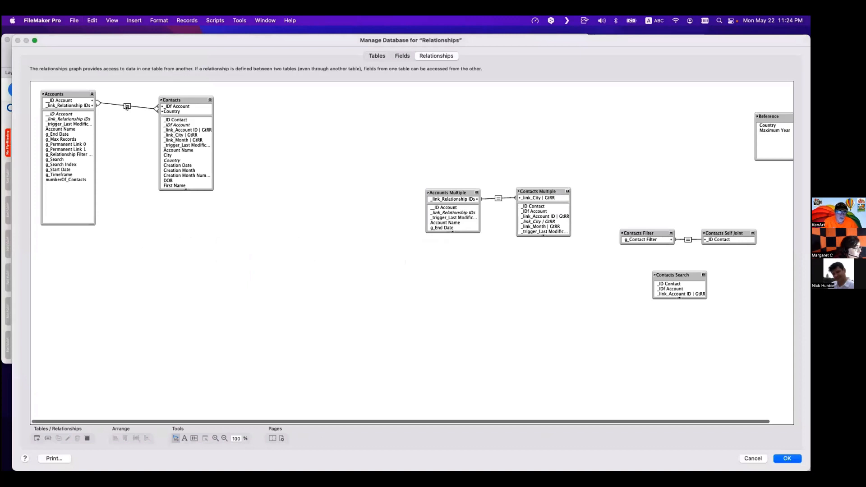
left_click(127, 107)
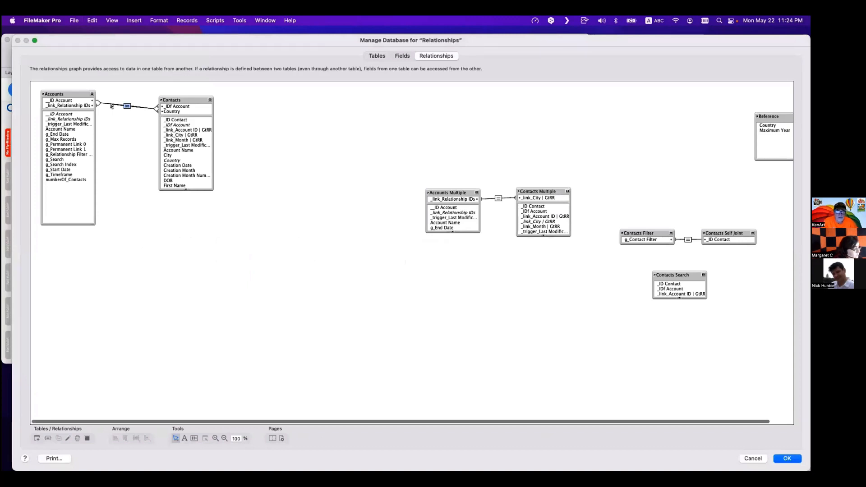
double_click(127, 107)
left_click(289, 319)
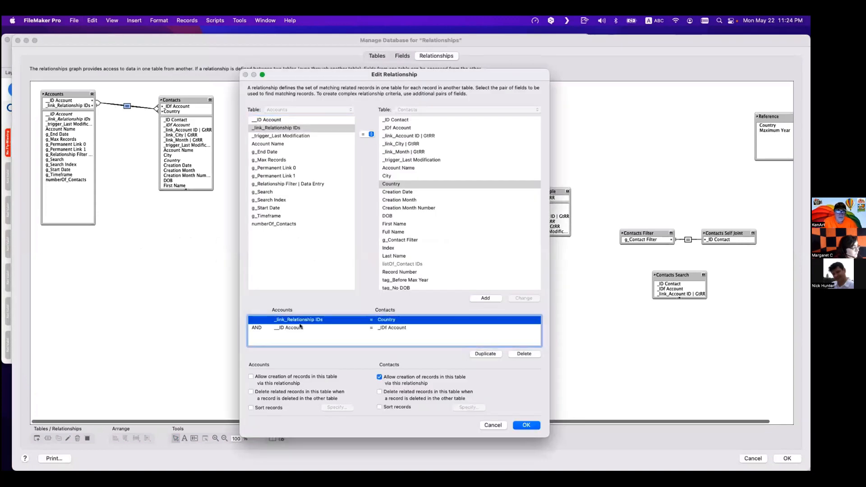
left_click(300, 327)
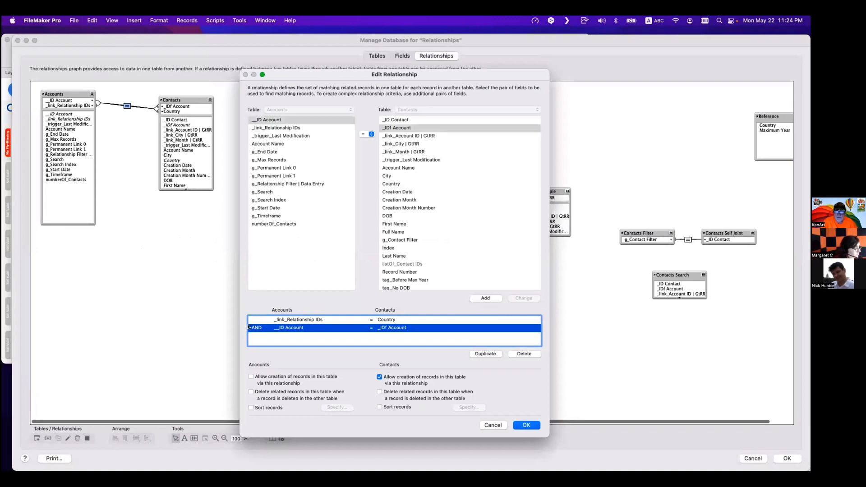
left_click(287, 320)
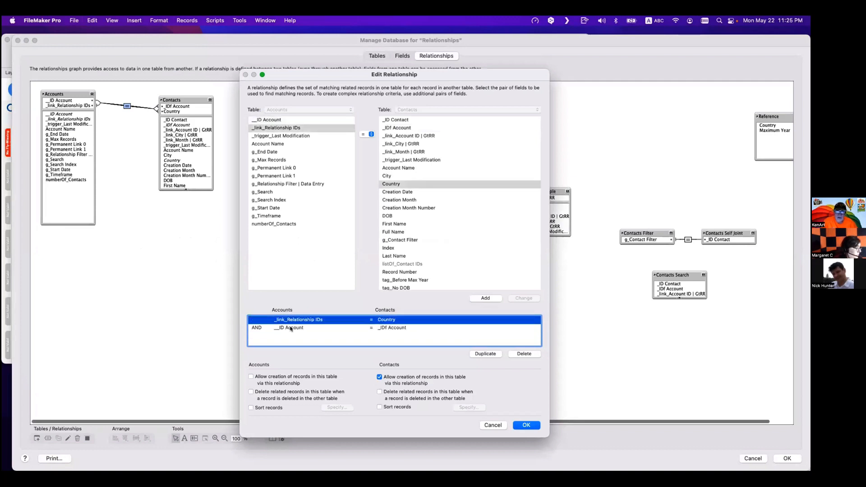
left_click(291, 328)
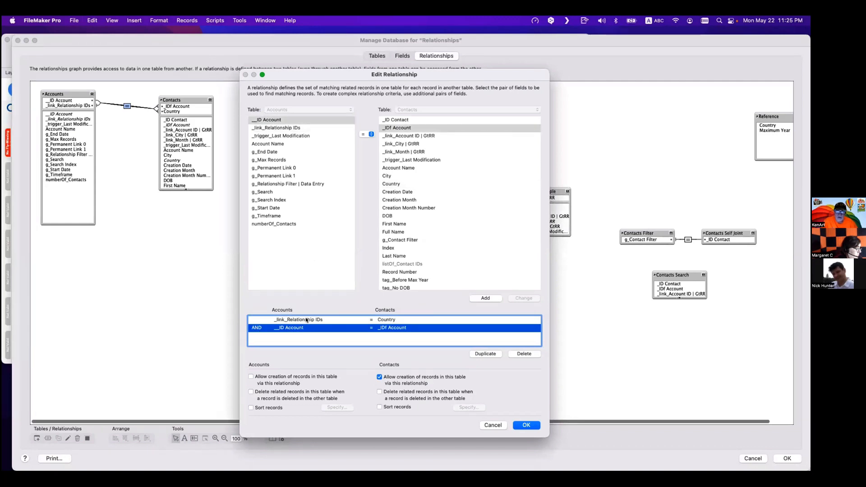
left_click(306, 320)
left_click(296, 328)
key("Escape")
key("Escape")
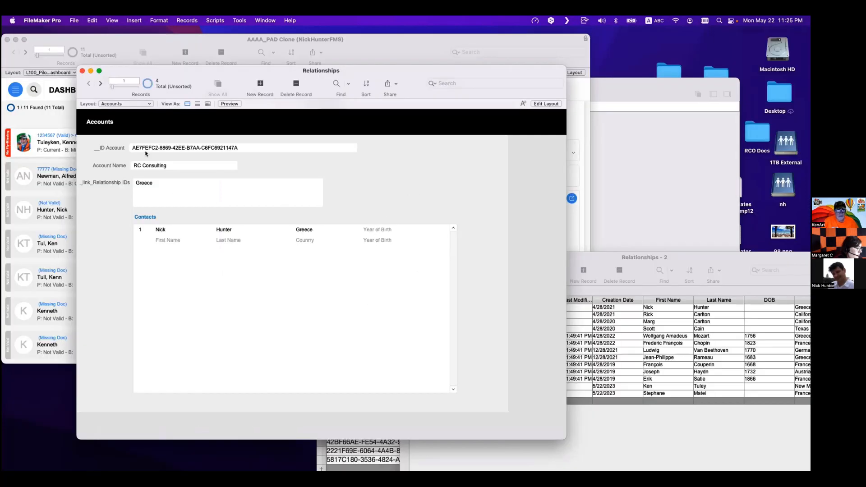
- Find contacts whose _IDf Account equals the first contact's account ID and whose Country is Greece
left_click(708, 445)
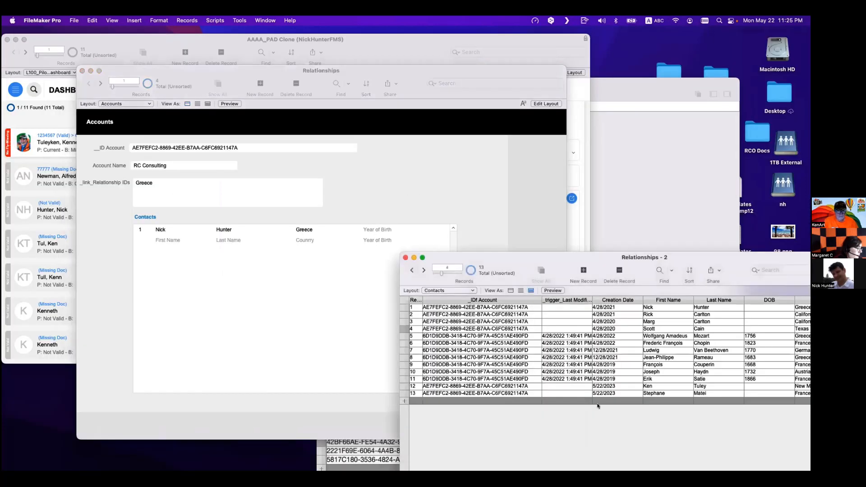
left_click(506, 308)
scroll(635, 321, "right", 5)
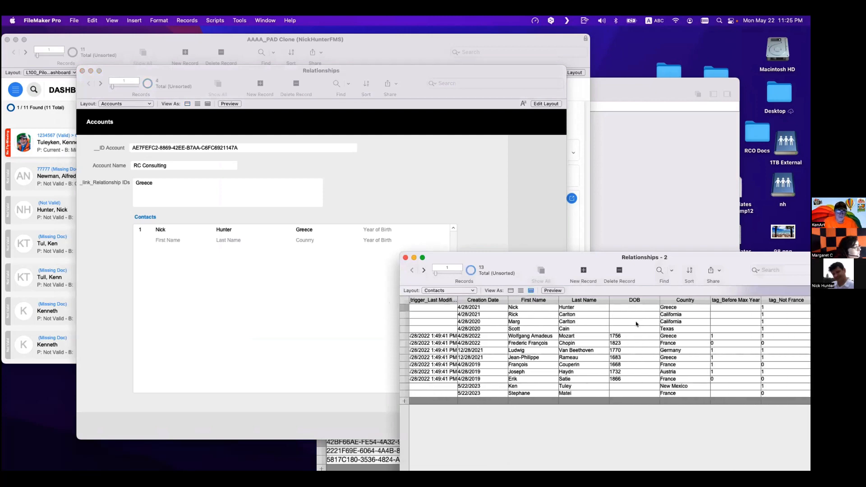
scroll(635, 321, "right", 2)
left_click(674, 308)
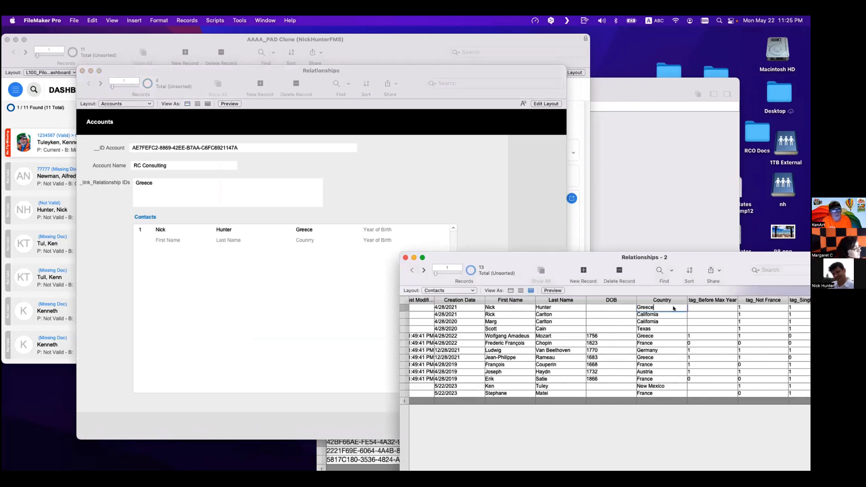
scroll(431, 312, "left", 7)
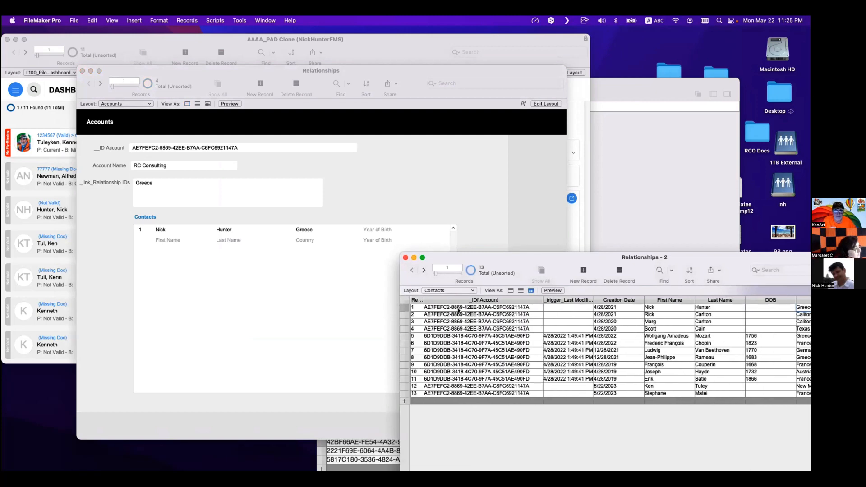
left_click(465, 307)
key("super+a")
key("super+c")
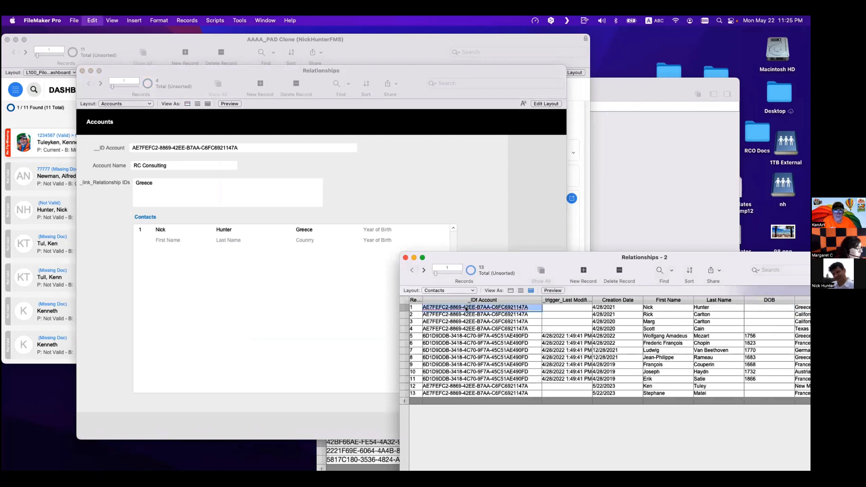
key("super+f")
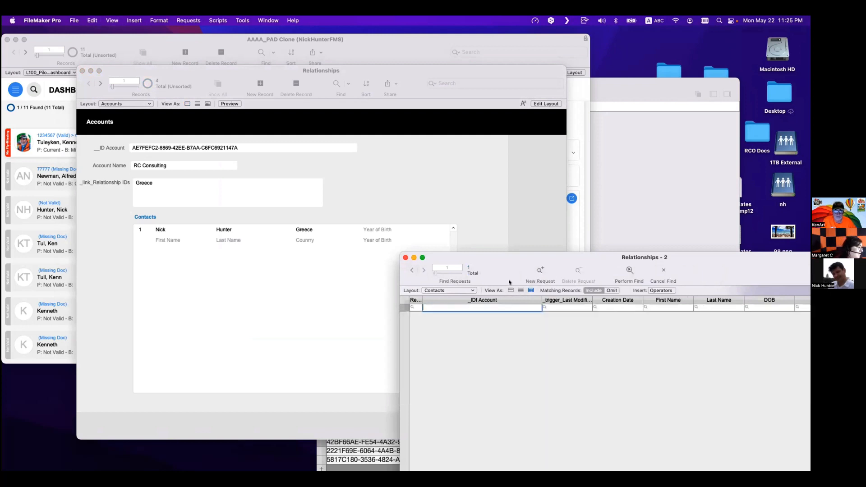
key("super+v")
left_click_drag(509, 256, 288, 251)
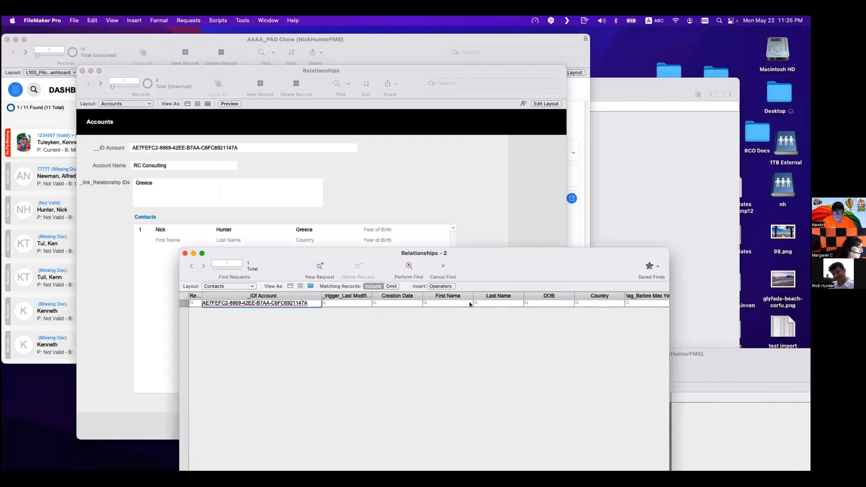
left_click(592, 303)
type("Greece")
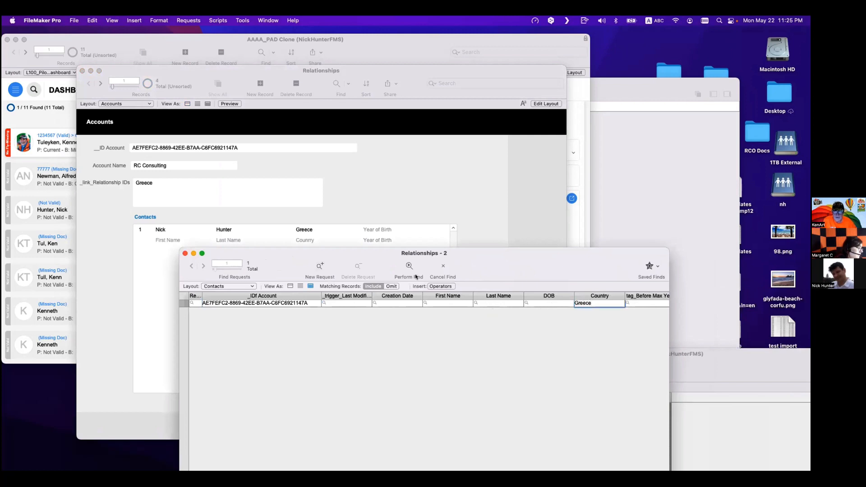
left_click(410, 266)
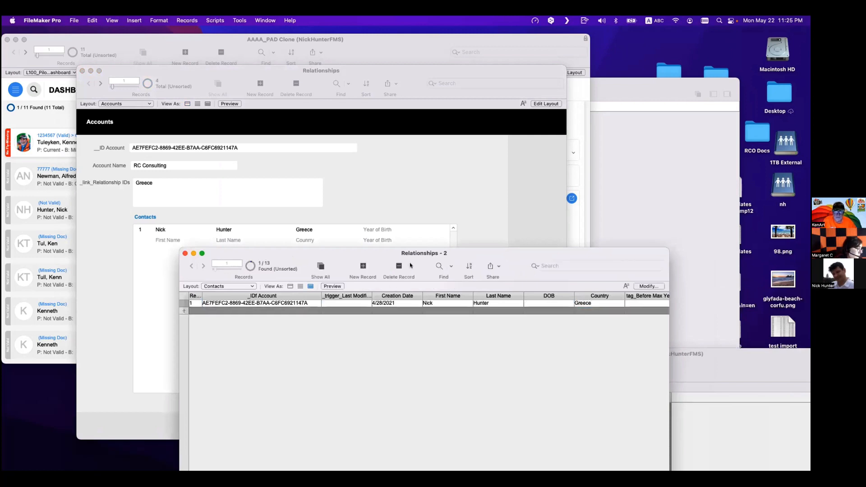
- Add France as a second line in the account's _link_Relationship IDs field
left_click(387, 156)
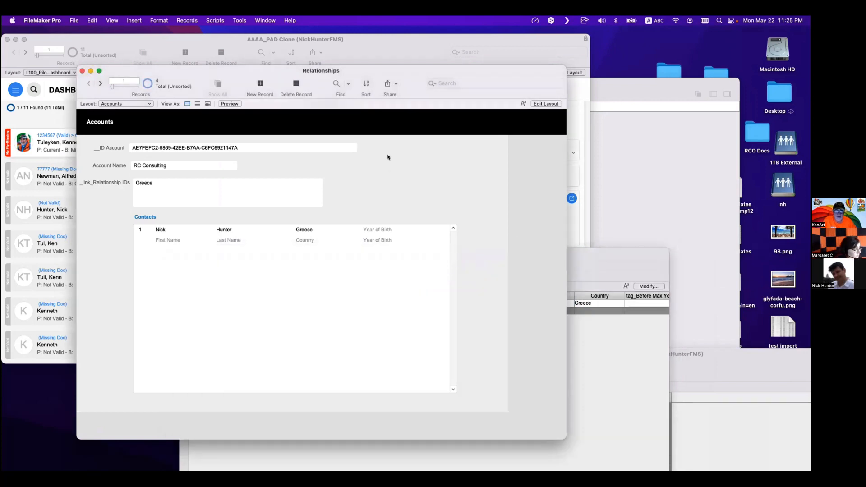
left_click(264, 148)
left_click(177, 191)
left_click(364, 197)
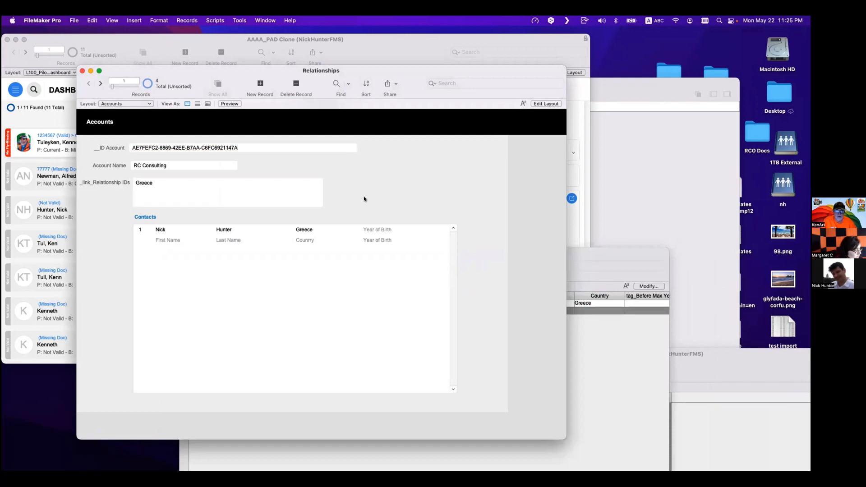
left_click(588, 369)
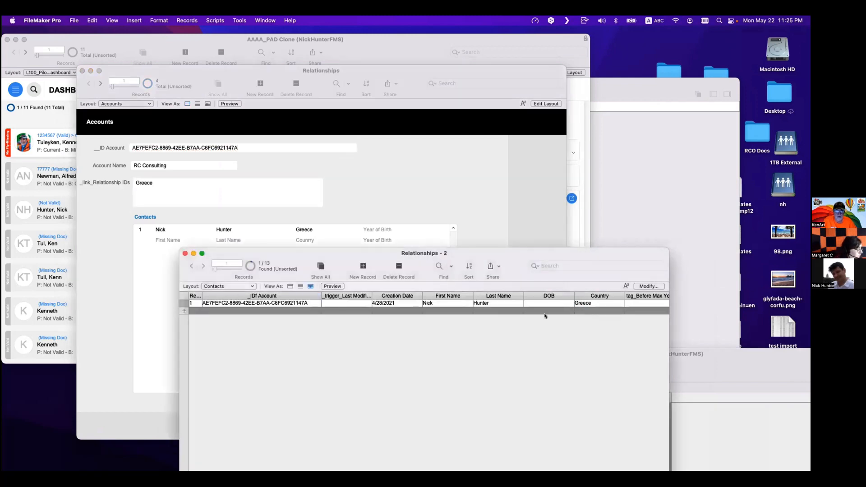
left_click(417, 204)
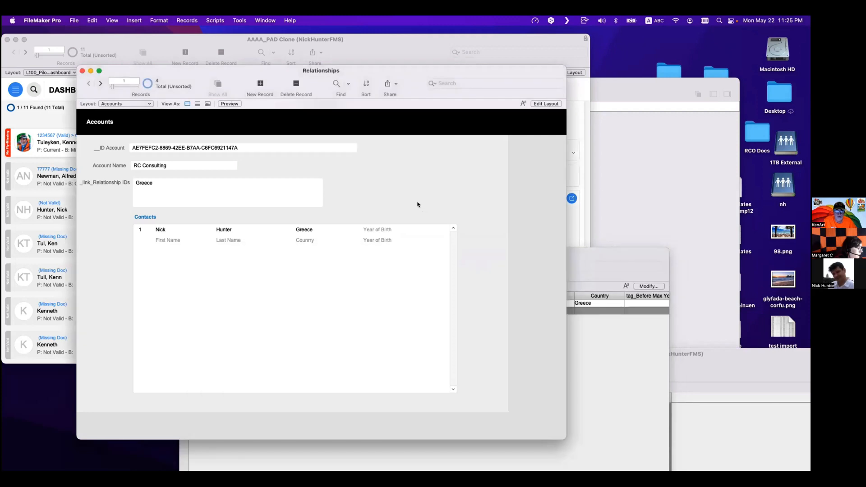
left_click(201, 198)
left_click(201, 198)
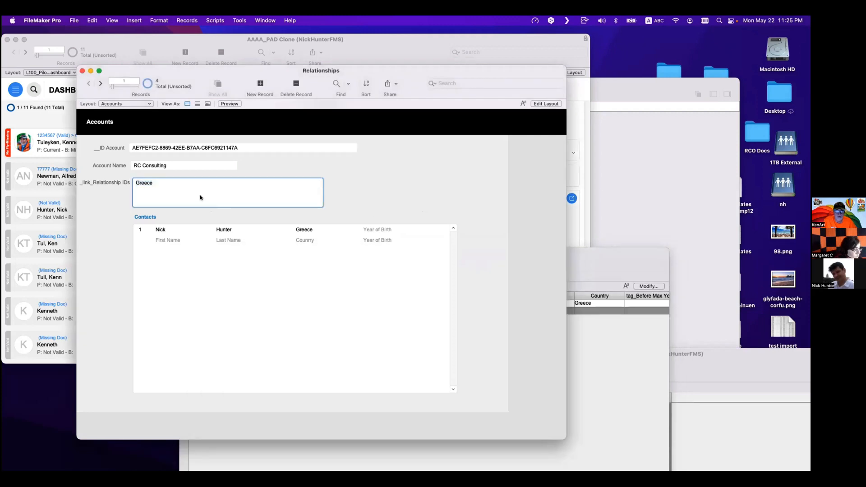
key("Return")
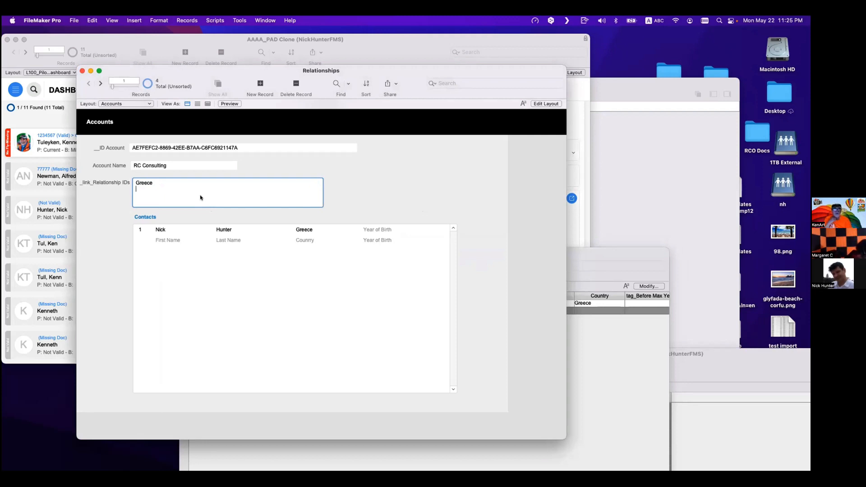
type("France")
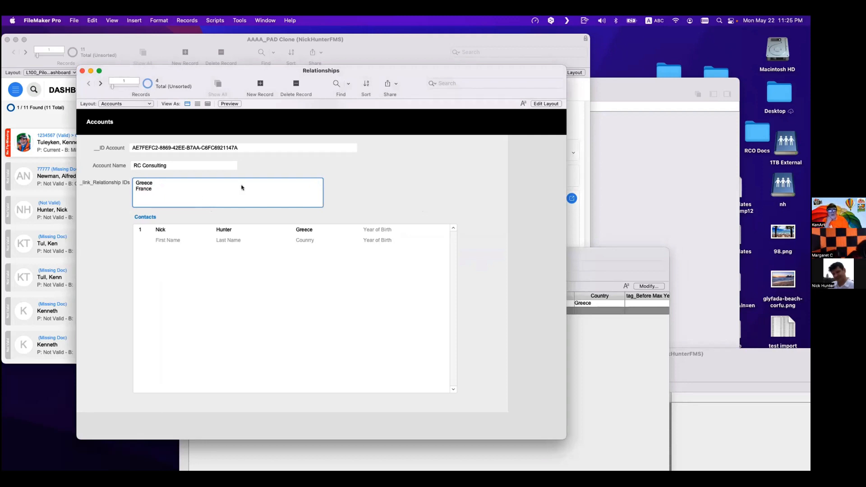
left_click(259, 175)
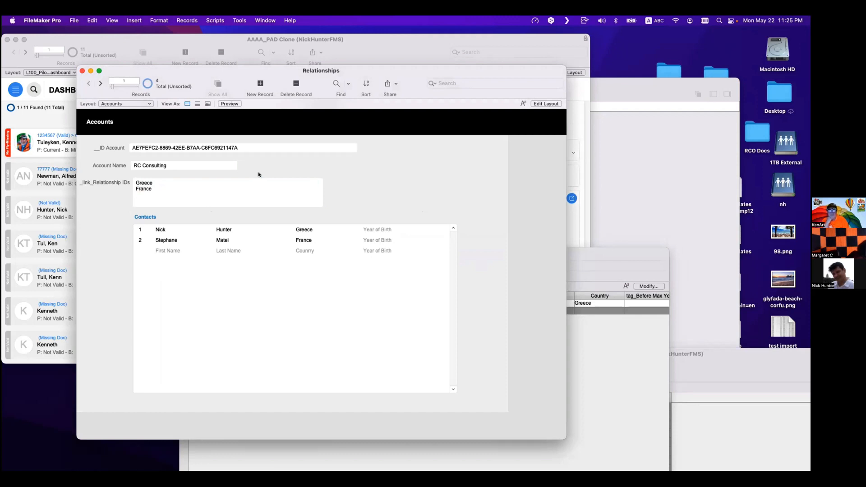
- Find all contacts matching the first contact's _IDf Account value and compare their countries with the portal
left_click(175, 145)
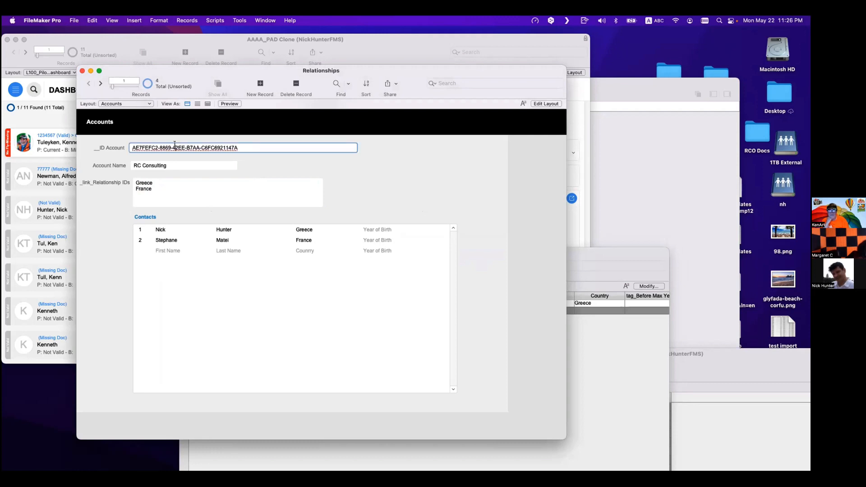
left_click(579, 391)
right_click(248, 303)
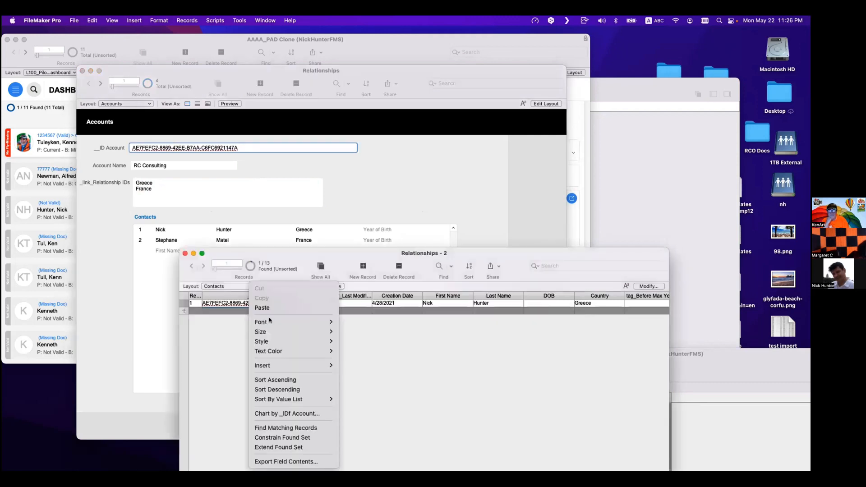
left_click(295, 428)
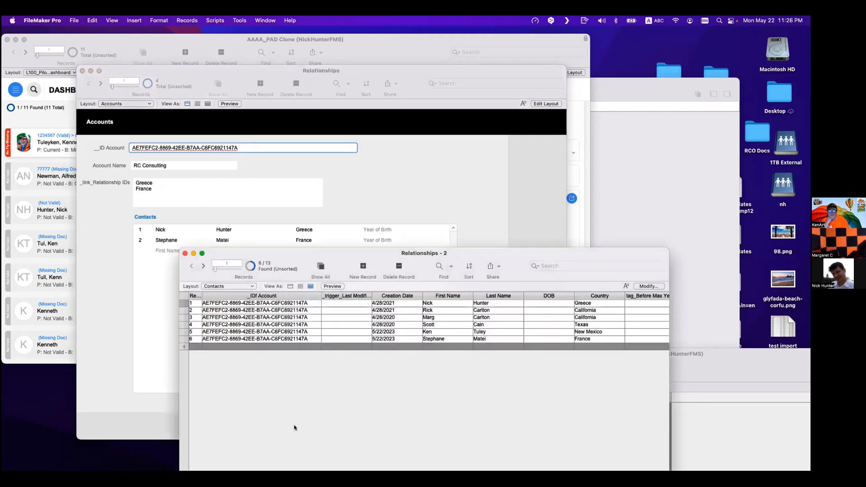
left_click(594, 305)
left_click(596, 338)
left_click(327, 218)
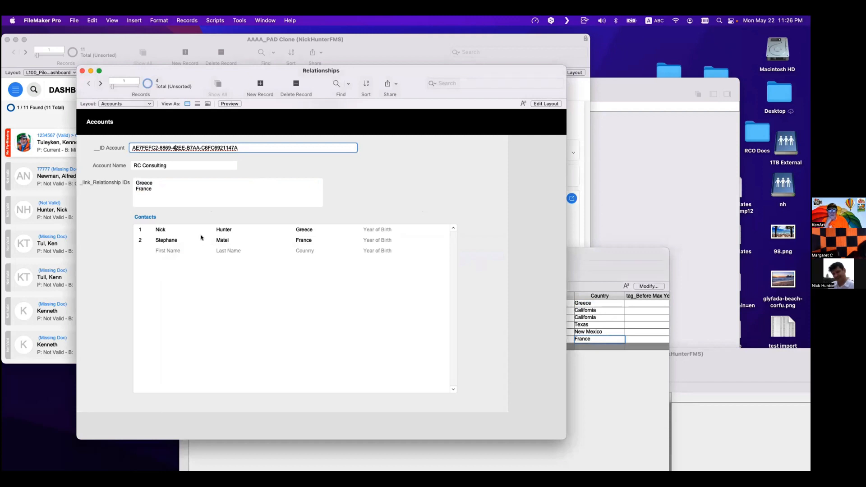
left_click(153, 190)
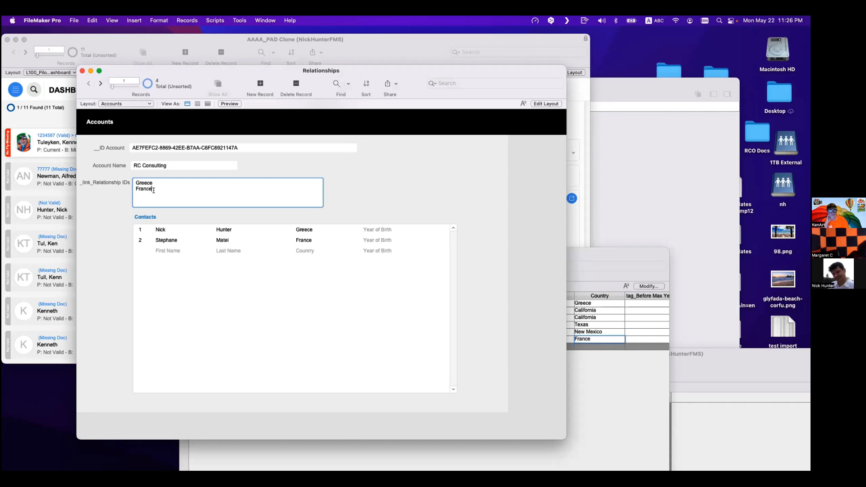
left_click(263, 164)
left_click(216, 147)
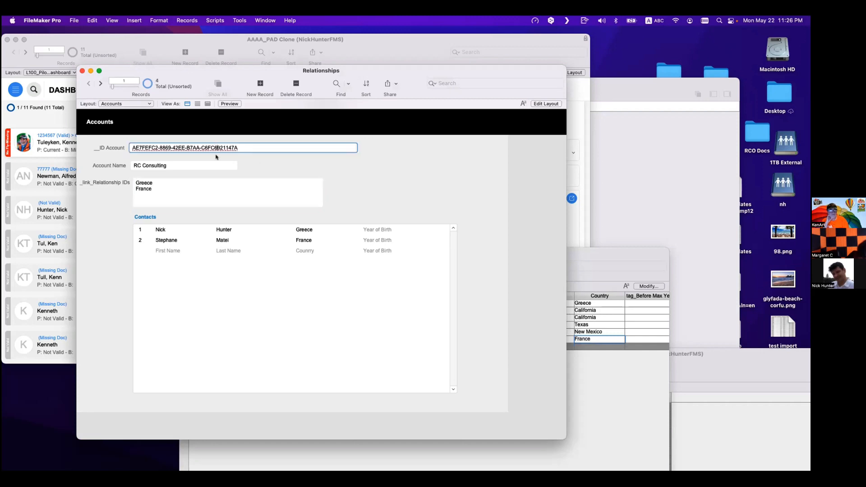
left_click(611, 453)
left_click(271, 193)
left_click(247, 150)
left_click(248, 186)
left_click(249, 155)
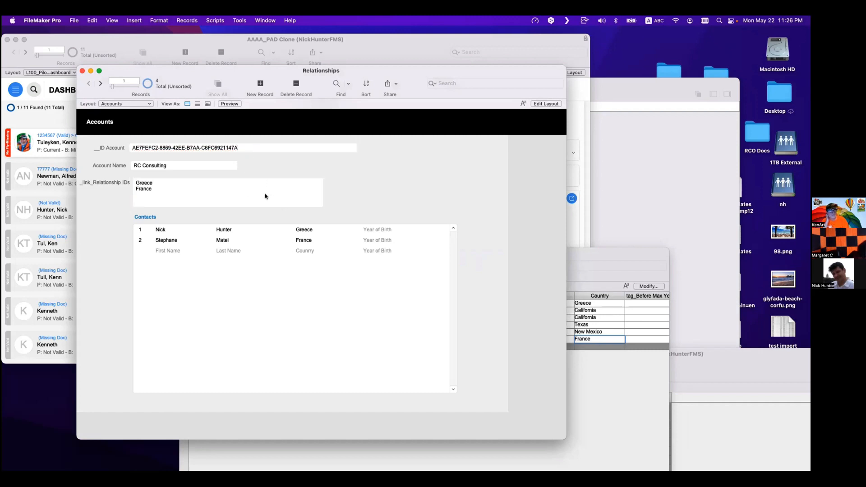
- Compare the account's _link_Relationship IDs values with the countries in the Contacts table window
left_click(157, 190)
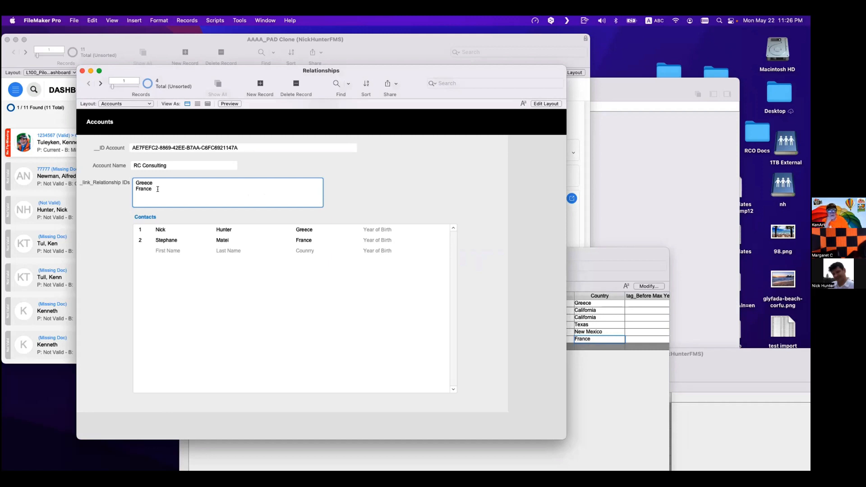
left_click(576, 347)
left_click(188, 189)
left_click_drag(148, 189, 127, 183)
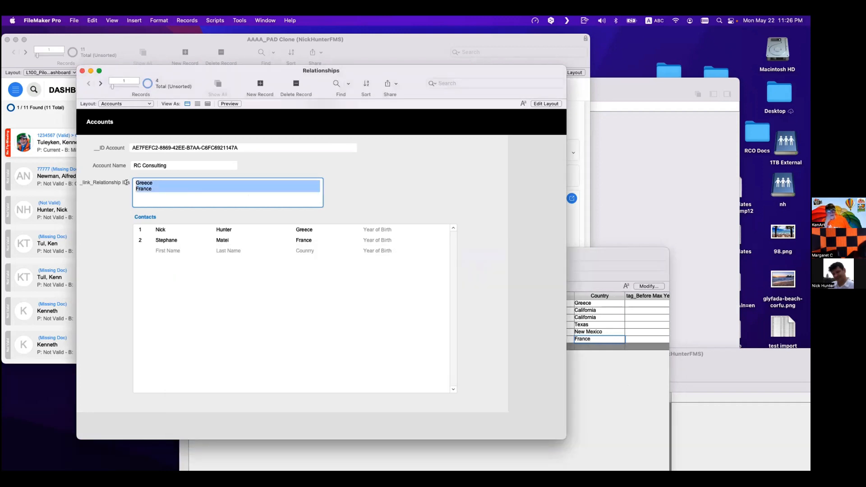
left_click(126, 208)
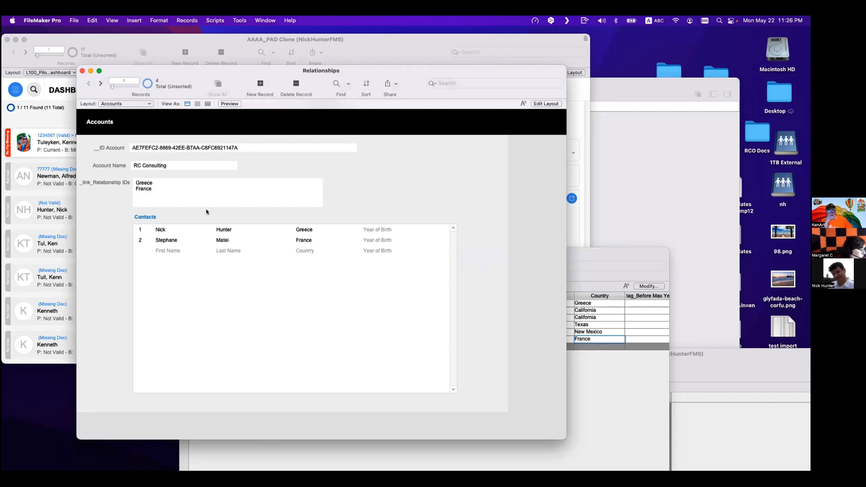
left_click(619, 380)
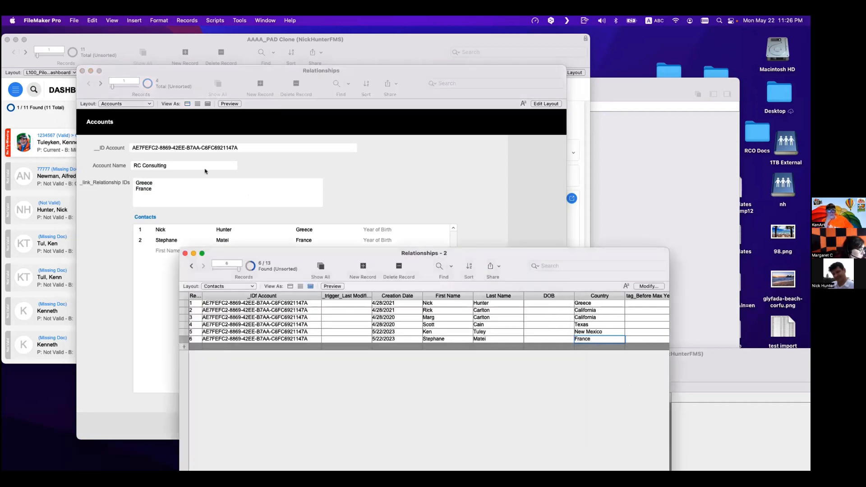
- Add California as a third line in the account's _link_Relationship IDs field
left_click(155, 190)
left_click(155, 189)
type("Califo")
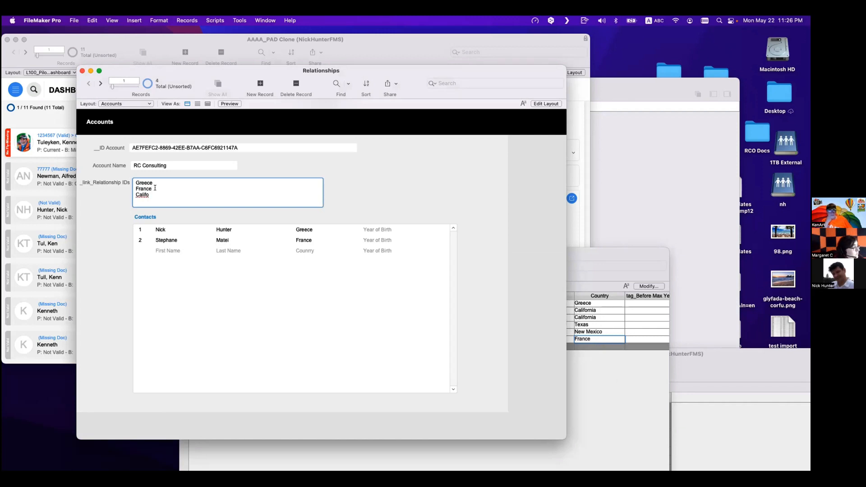
key("BackSpace")
type("orb")
key("BackSpace")
key("BackSpace")
type("nia")
left_click(282, 168)
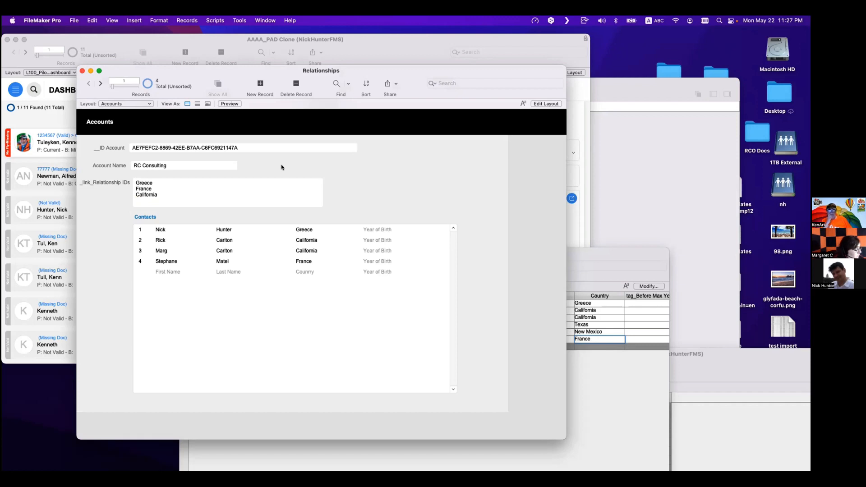
- Open the Accounts–Contacts relationship in Manage Database and review its two match predicates without changing them
left_click_drag(226, 148, 109, 136)
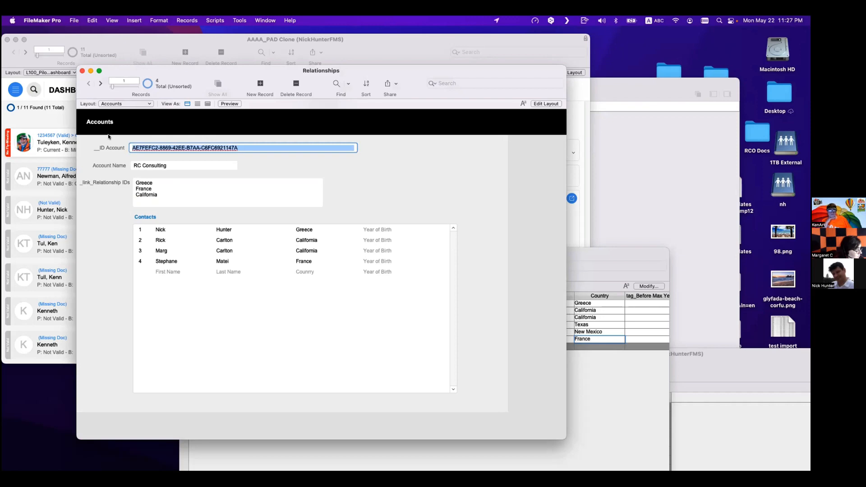
key("super+shift+d")
left_click(127, 105)
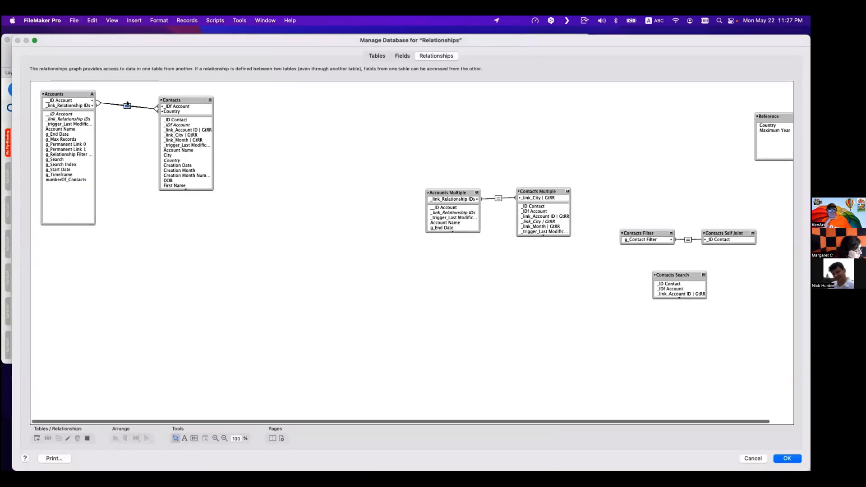
double_click(127, 105)
left_click(314, 319)
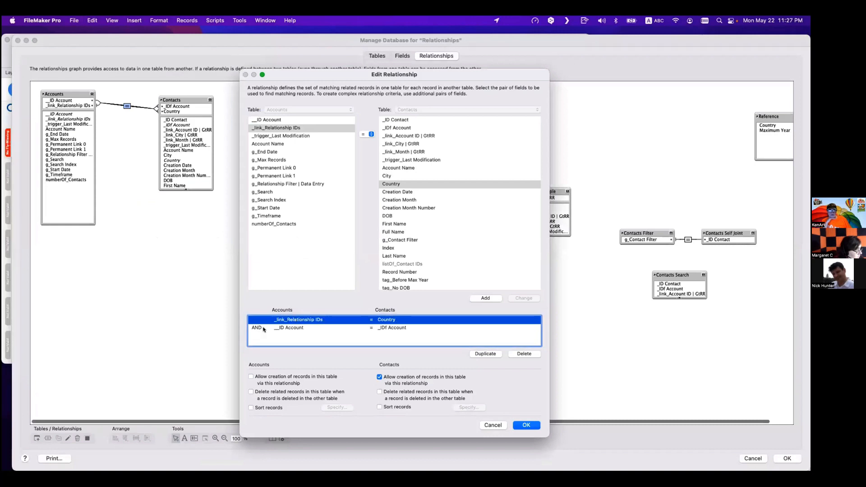
left_click(293, 328)
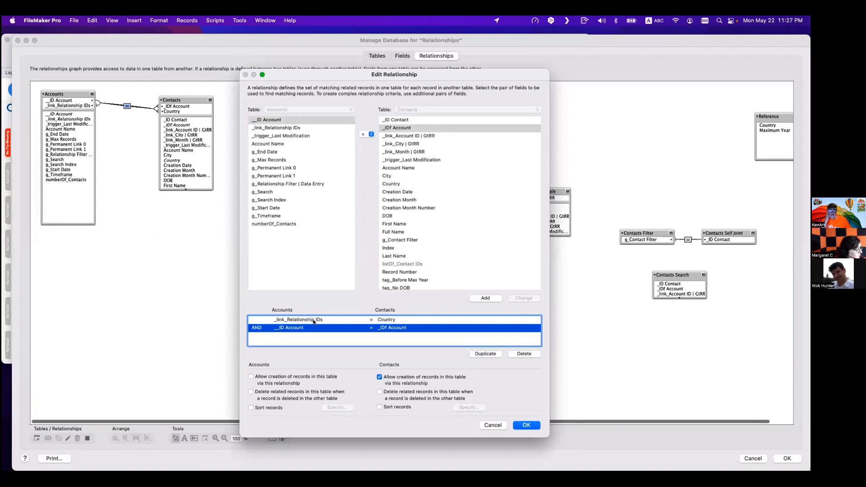
left_click(280, 319)
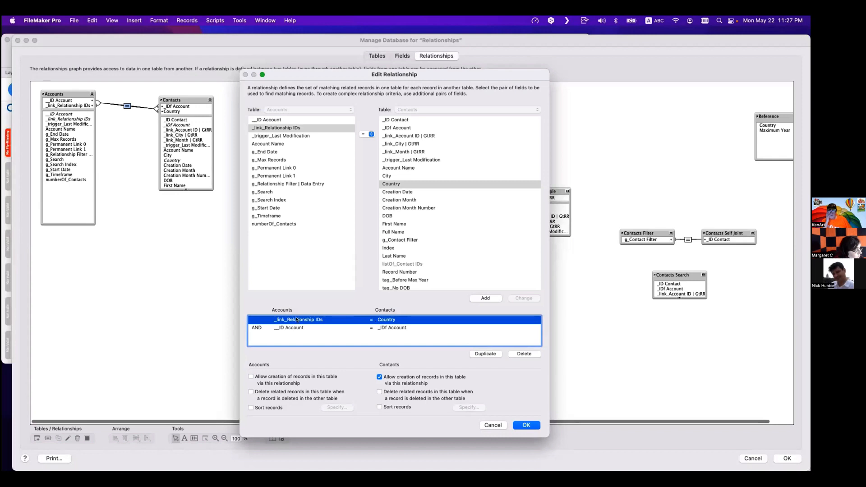
key("Return")
key("Return")
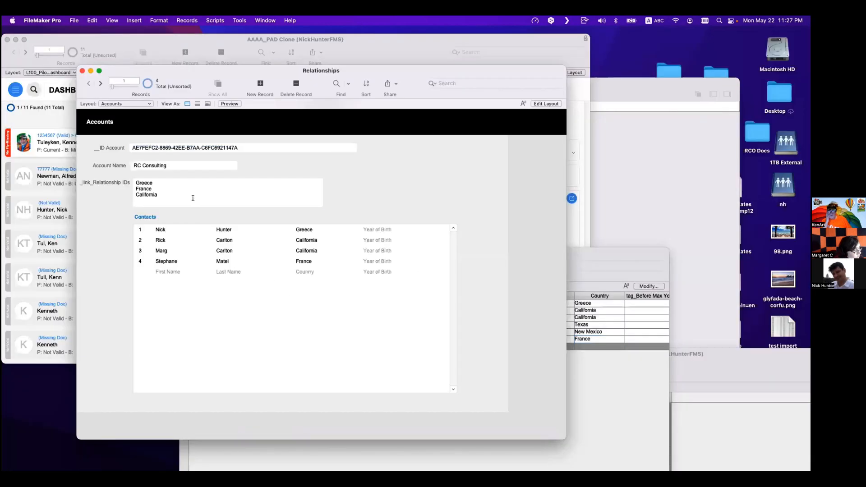
- Highlight the three values in the _link_Relationship IDs field to point them out
left_click(193, 198)
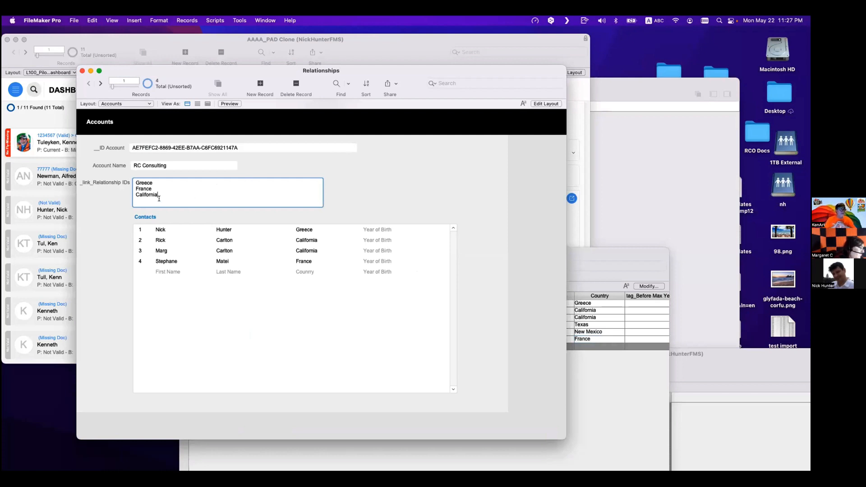
left_click_drag(159, 197, 127, 181)
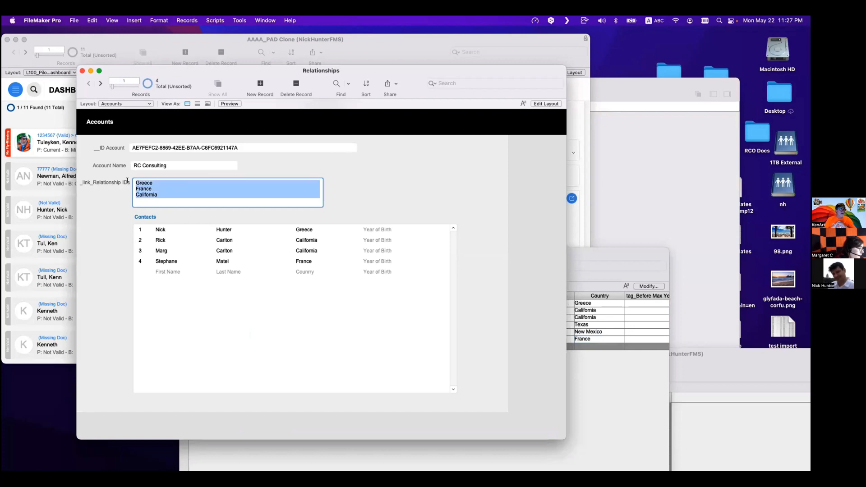
left_click(275, 168)
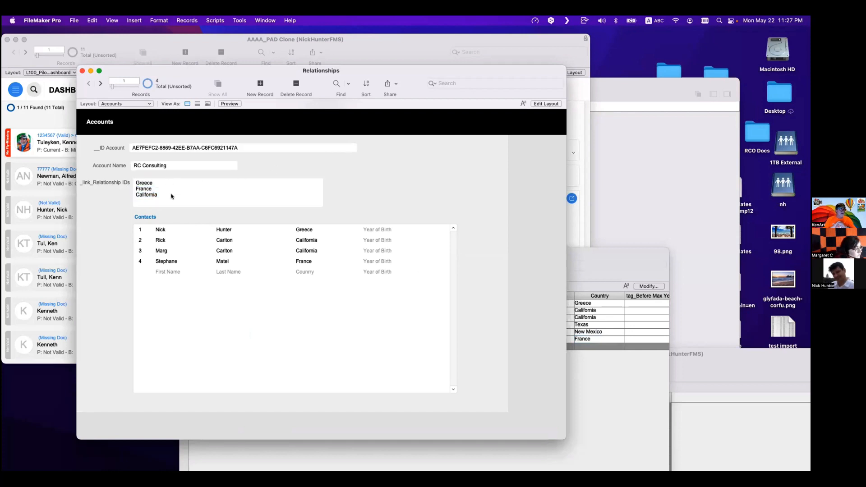
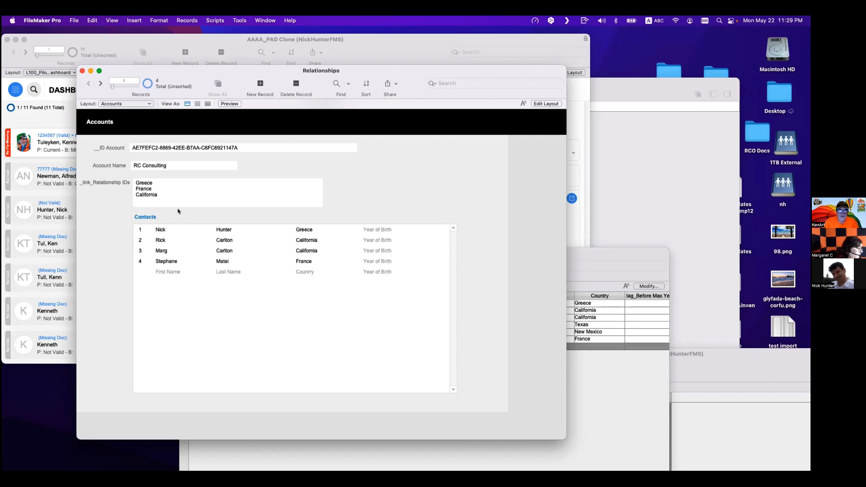
- Replace California with Texas in the account's _link_Relationship IDs field, copying the value from the Contacts table
left_click_drag(161, 194, 135, 194)
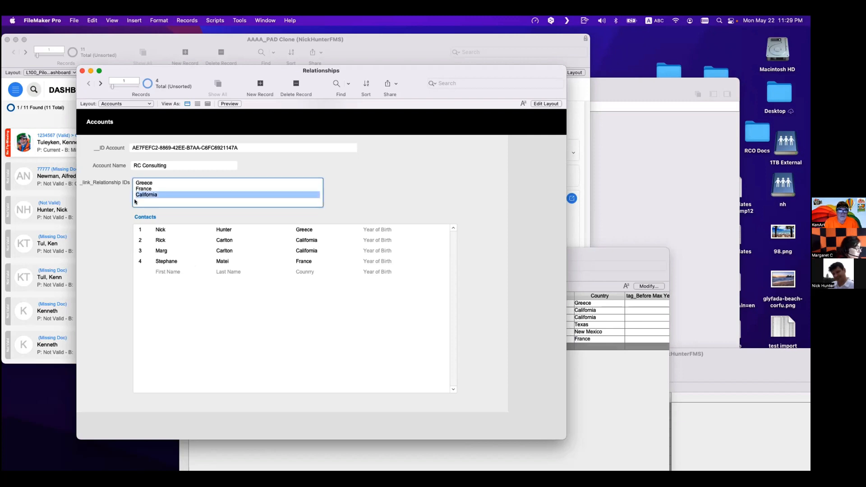
left_click(613, 377)
left_click(604, 333)
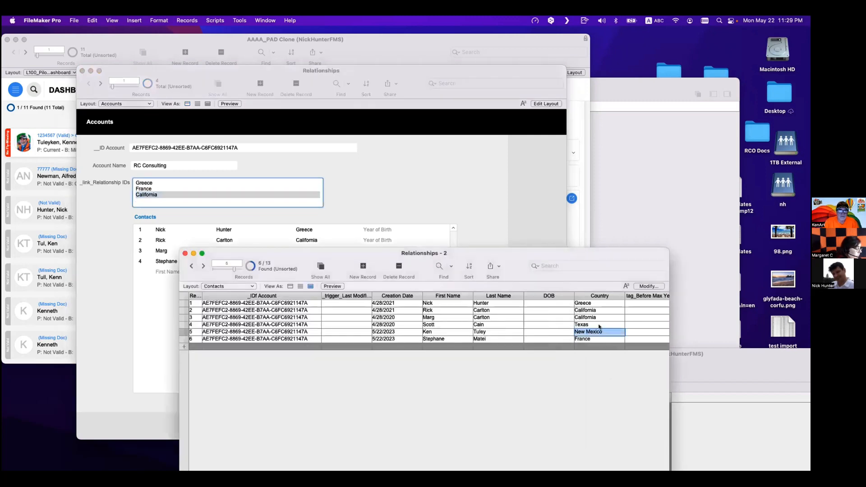
left_click(599, 325)
key("super+c")
left_click(147, 204)
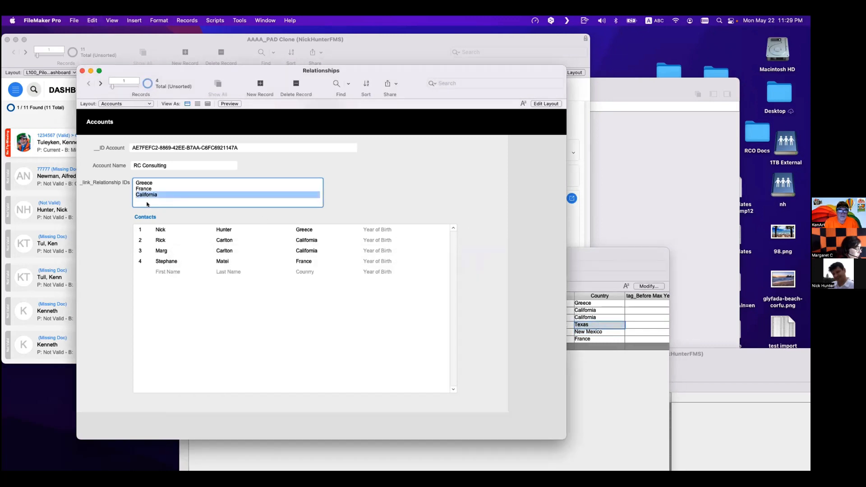
key("super+v")
left_click(363, 178)
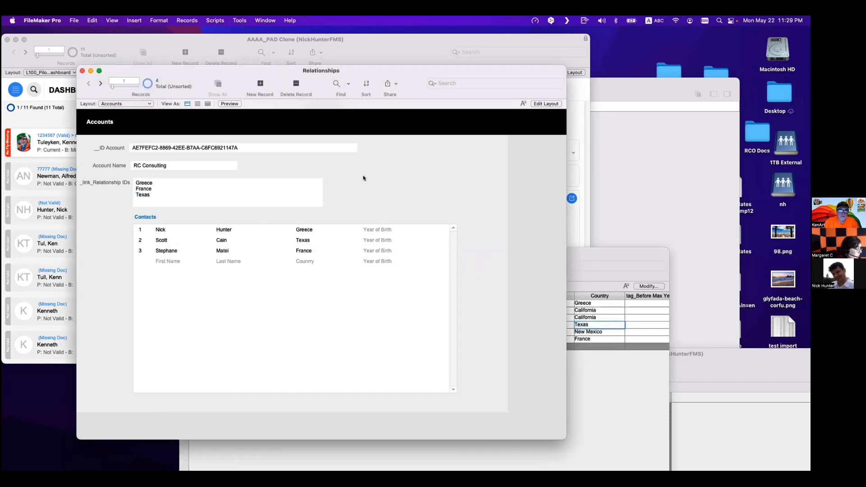
- Add California as a fourth line after Texas in the _link_Relationship IDs field, copied from the Contacts table
left_click(631, 378)
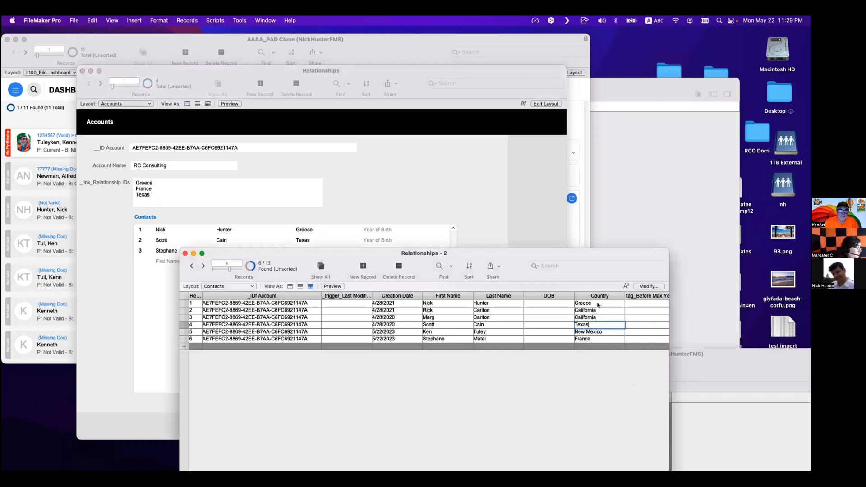
left_click(598, 311)
key("super+c")
left_click(167, 197)
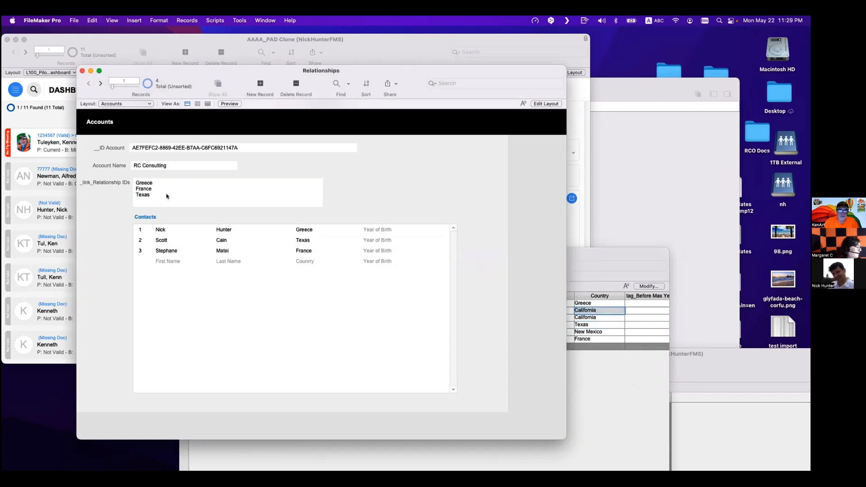
left_click(162, 201)
key("Return")
key("super+v")
left_click(368, 169)
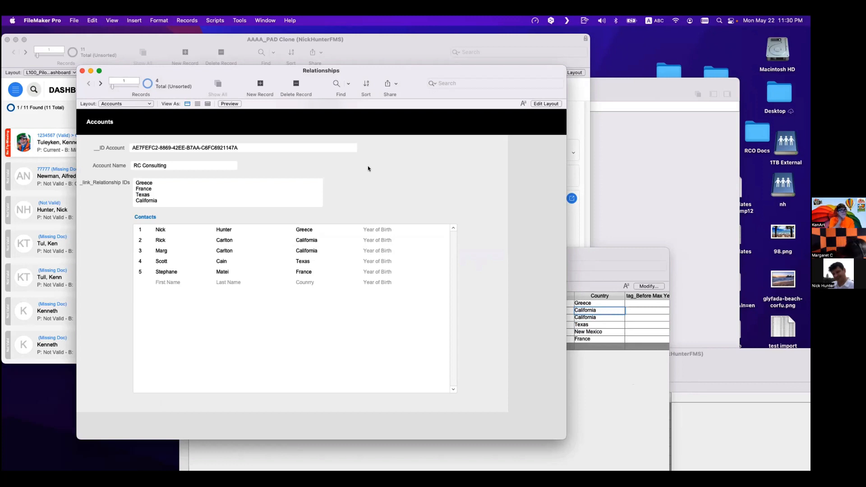
- Create a new script with a Go to Related Record step from Contacts, showing only related records in a new window
key("super+shift+s")
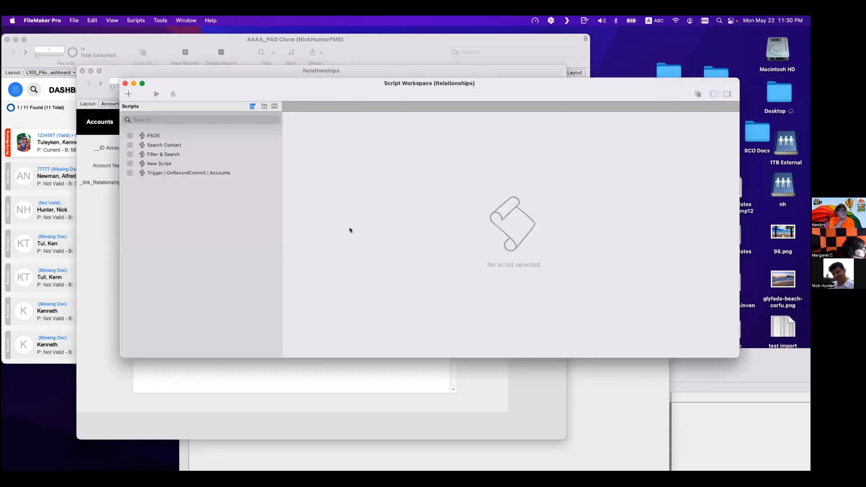
key("super+n")
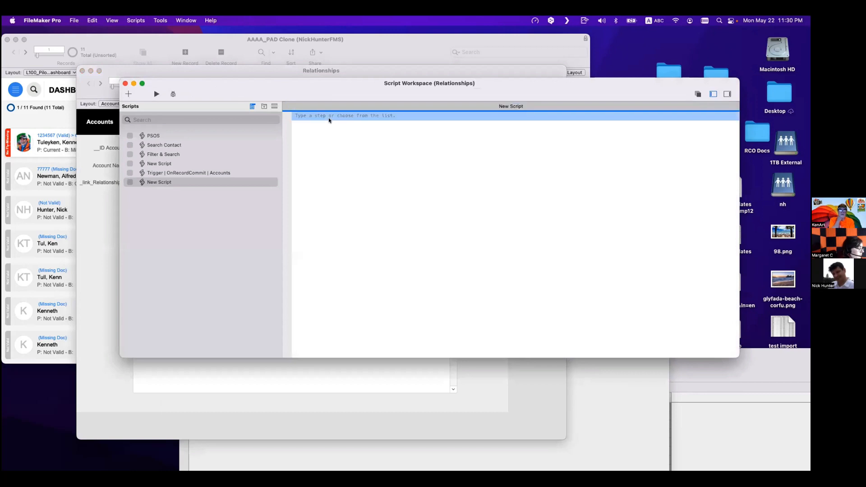
type("gtrr")
key("Return")
key("Return")
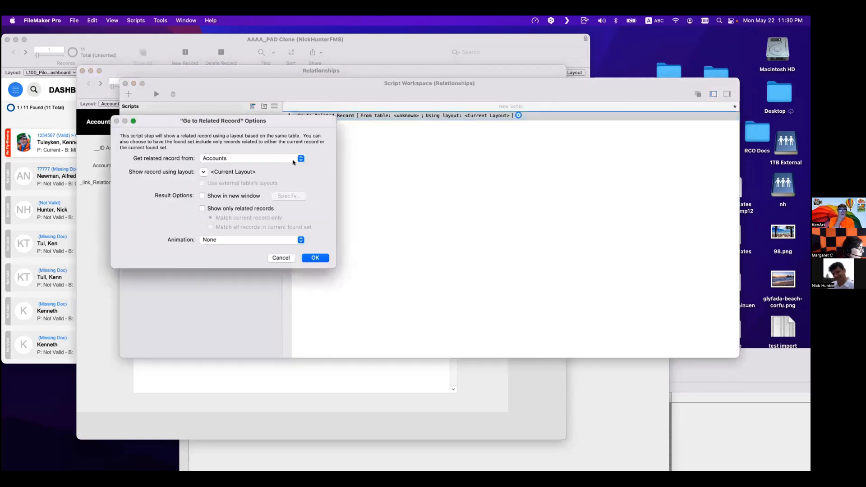
left_click(223, 160)
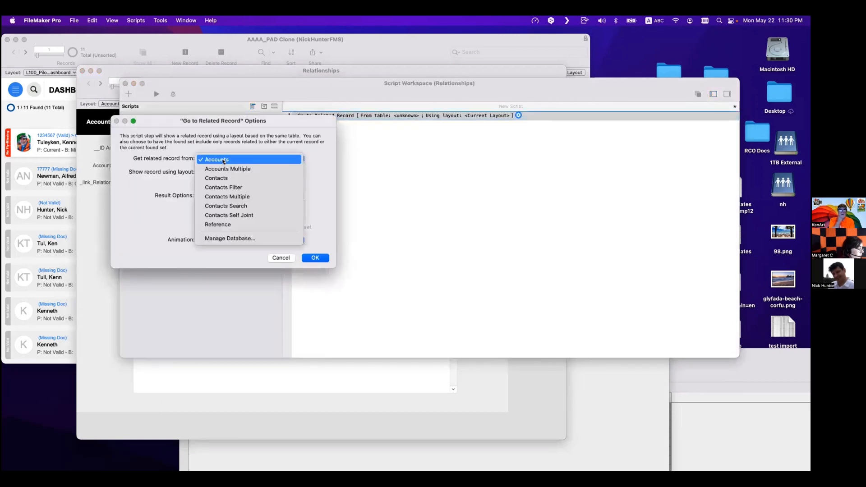
left_click(225, 178)
left_click(203, 208)
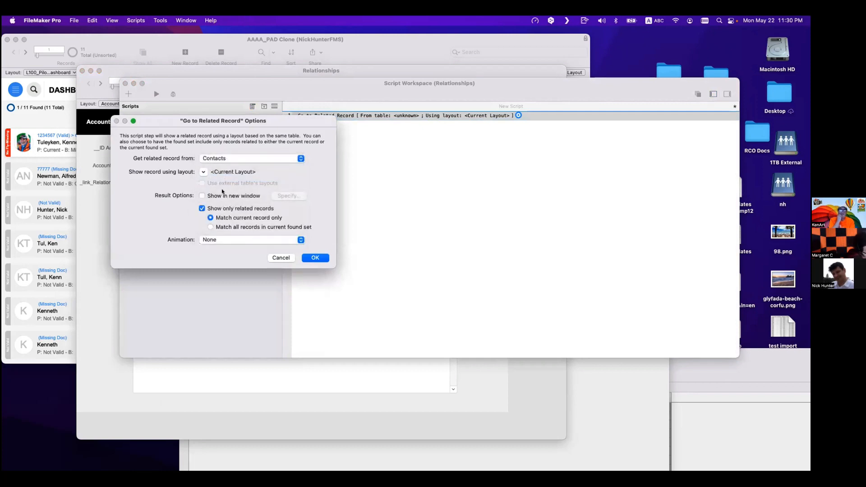
left_click(202, 196)
key("Return")
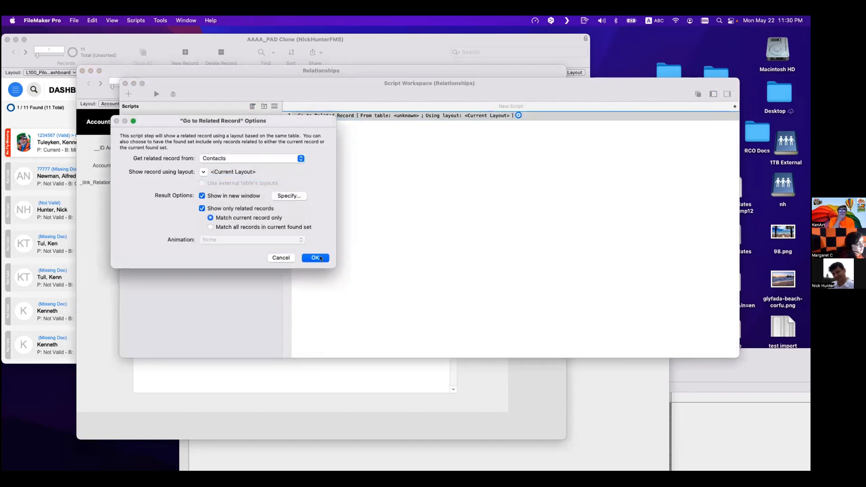
left_click(321, 258)
- Run the new script from the account record to test it
left_click_drag(269, 103, 529, 162)
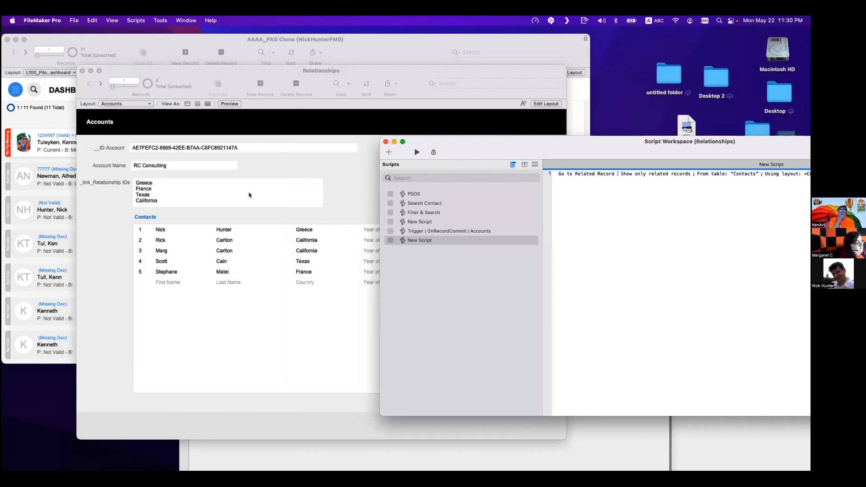
left_click(219, 229)
left_click(720, 259)
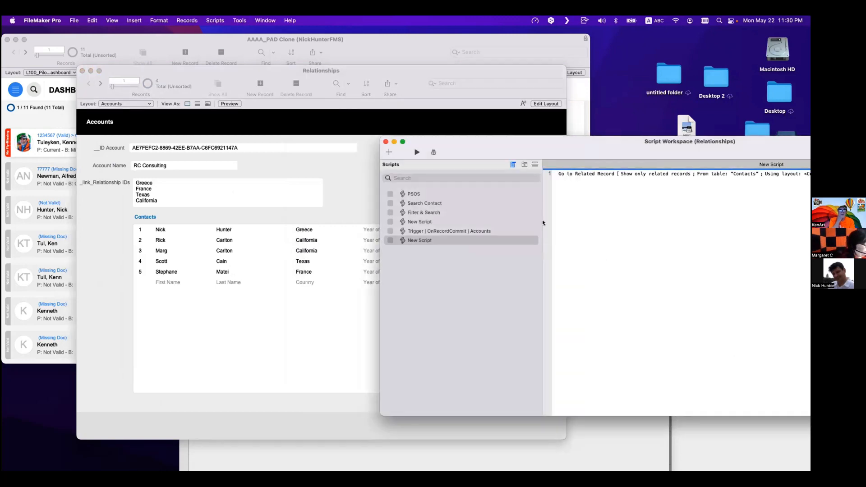
left_click(587, 175)
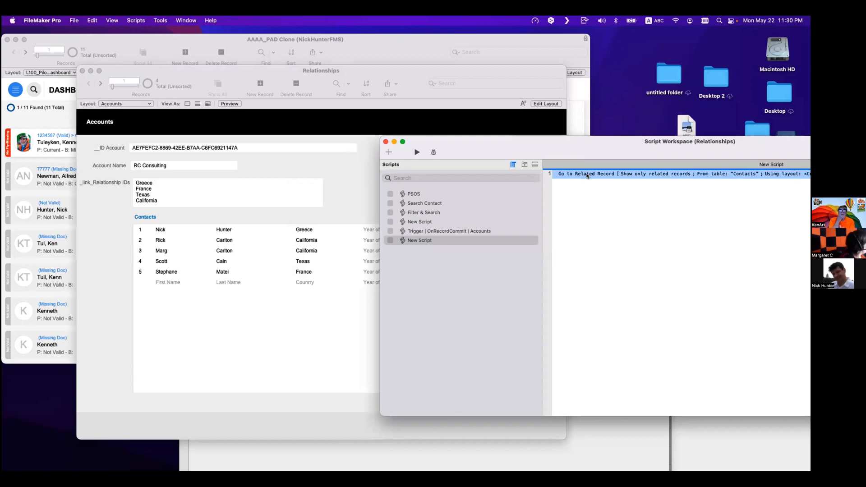
left_click(260, 290)
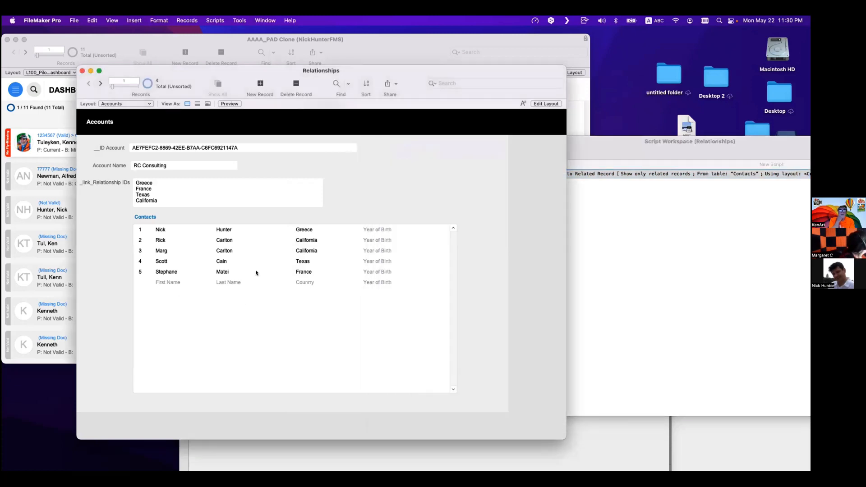
left_click(591, 244)
left_click(417, 153)
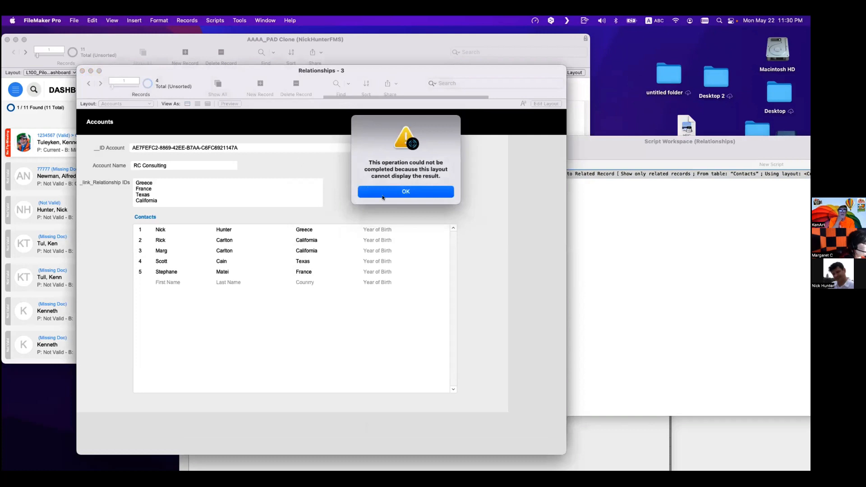
left_click(382, 197)
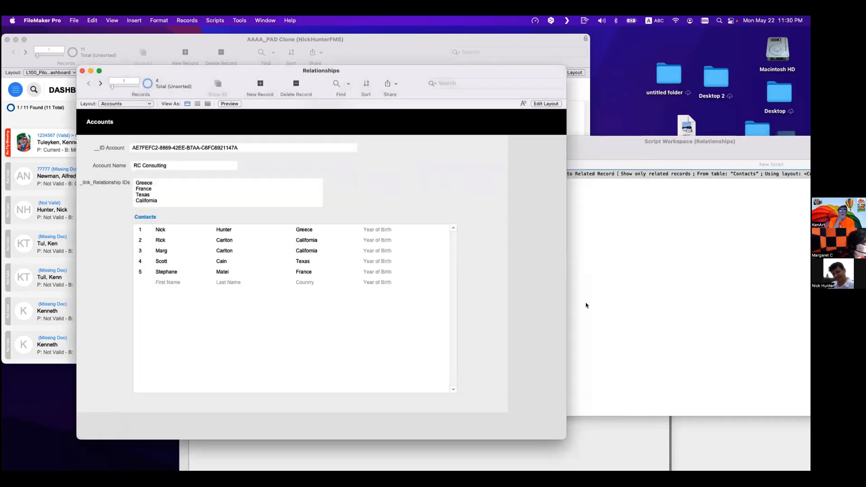
- Set the Go to Related Record step to show records using the Contacts layout
left_click(618, 283)
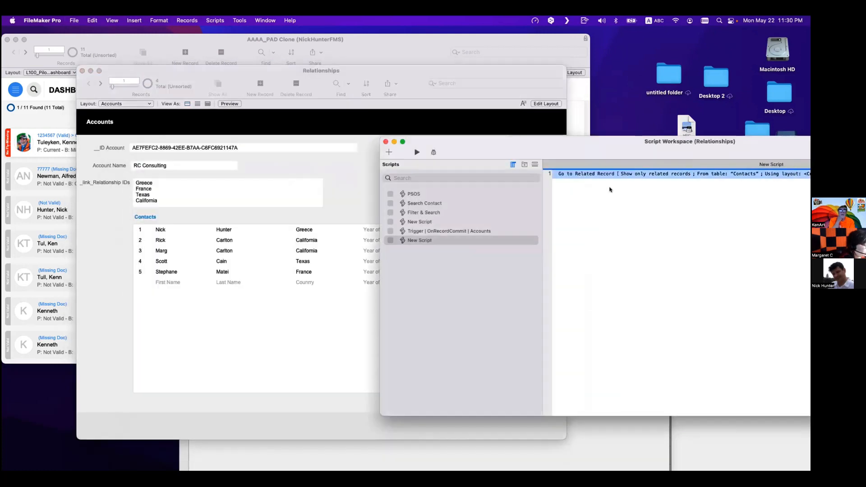
double_click(614, 174)
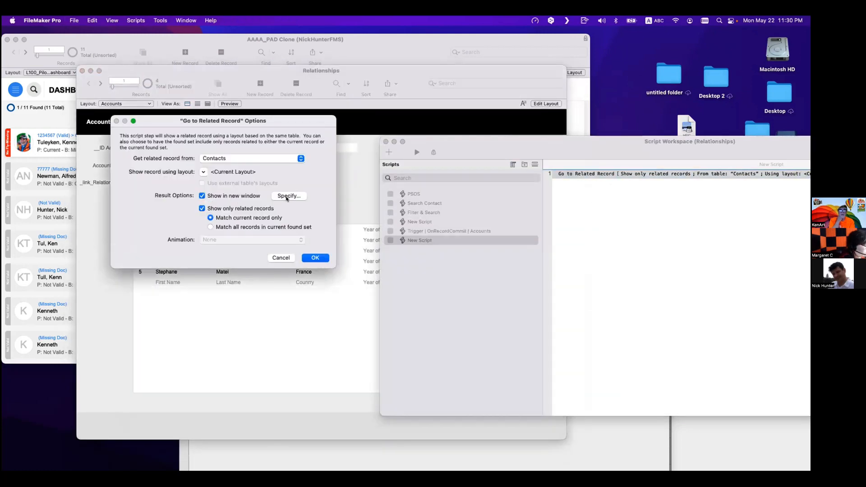
left_click(204, 172)
left_click(218, 197)
double_click(401, 236)
left_click(315, 258)
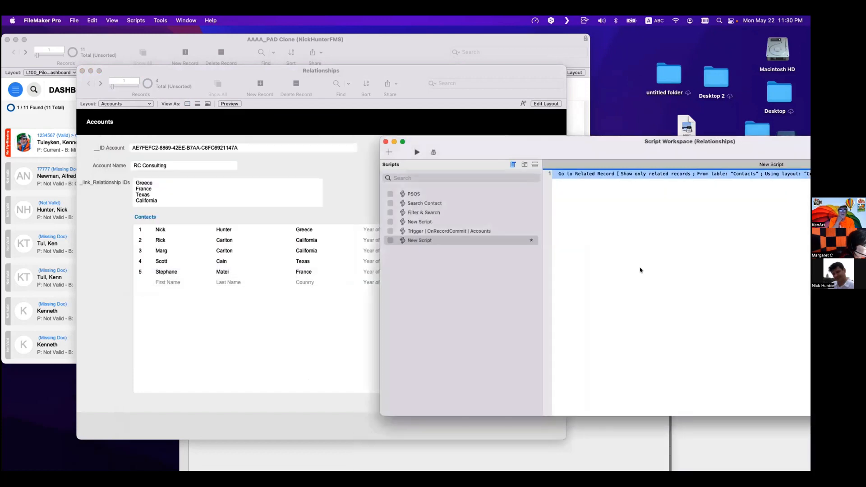
- Run the script, review the related contacts window, and close it
left_click(335, 188)
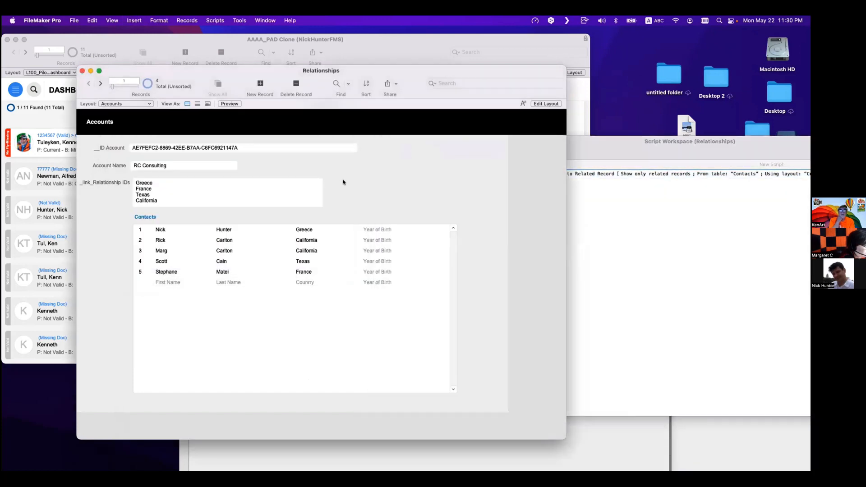
left_click(694, 275)
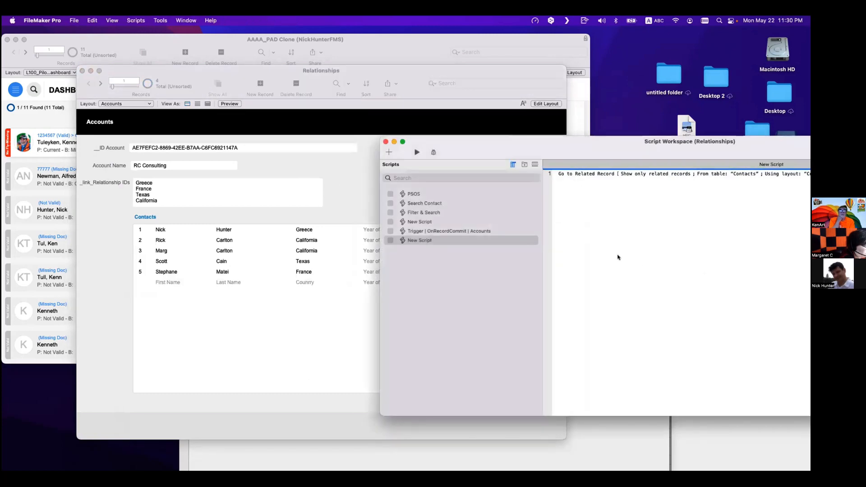
left_click(416, 152)
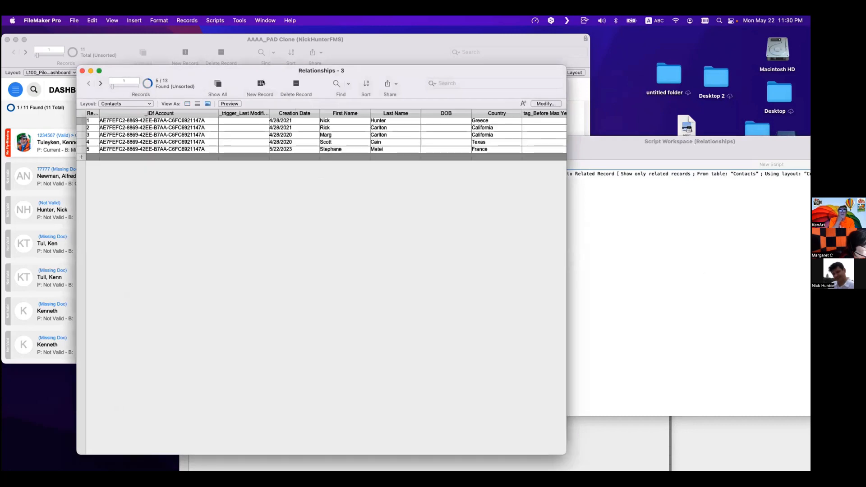
left_click_drag(263, 71, 287, 158)
key("super+w")
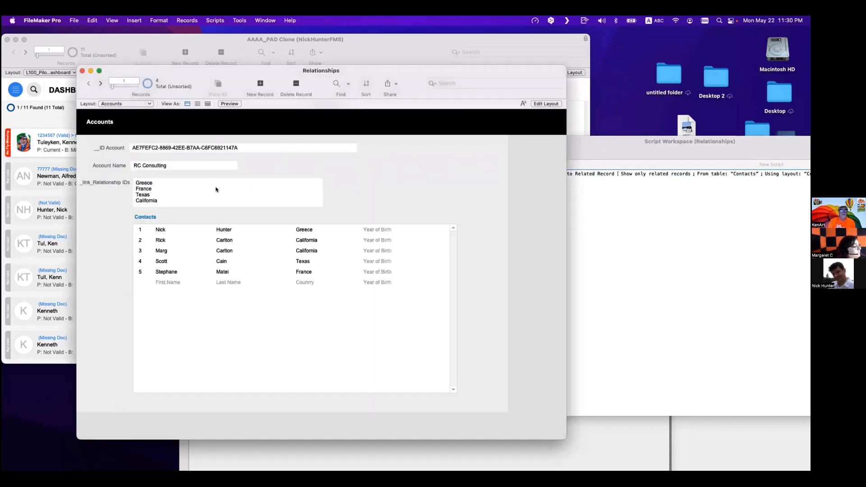
- Delete Texas from the account's _link_Relationship IDs field
left_click(154, 194)
left_click_drag(154, 194, 123, 197)
key("BackSpace")
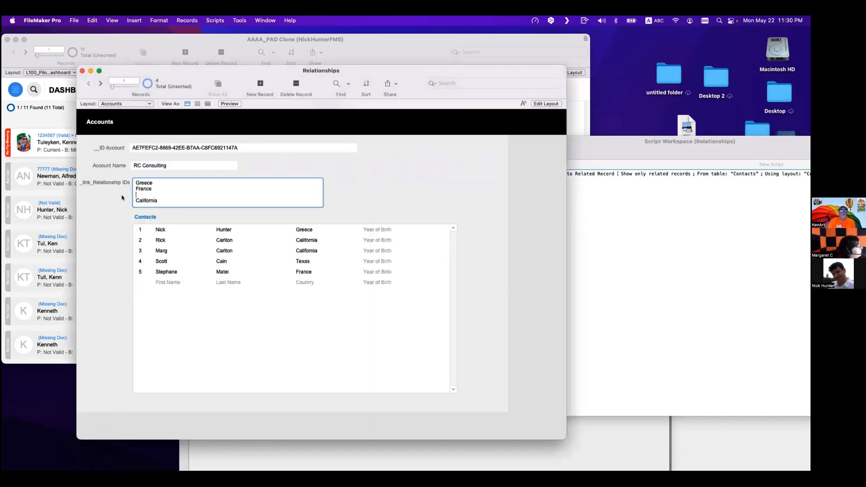
left_click(375, 172)
- Run the script again and close the related contacts window
left_click(605, 234)
left_click(415, 152)
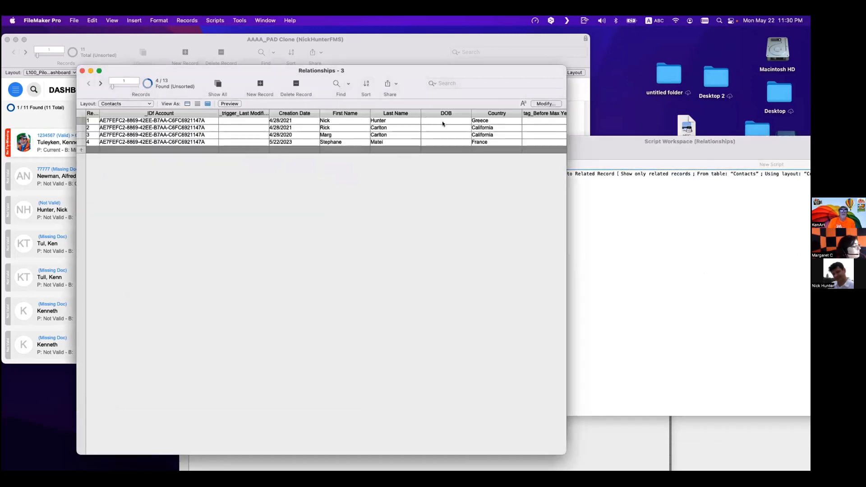
key("super+w")
- Remove California and the empty line, leaving Greece and France in the _link_Relationship IDs field
left_click(160, 195)
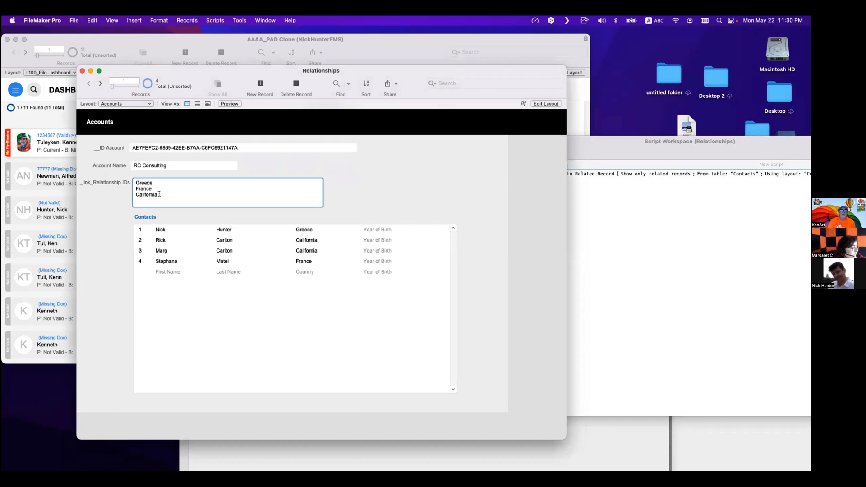
left_click_drag(160, 195, 114, 195)
key("BackSpace")
key("BackSpace")
left_click(373, 189)
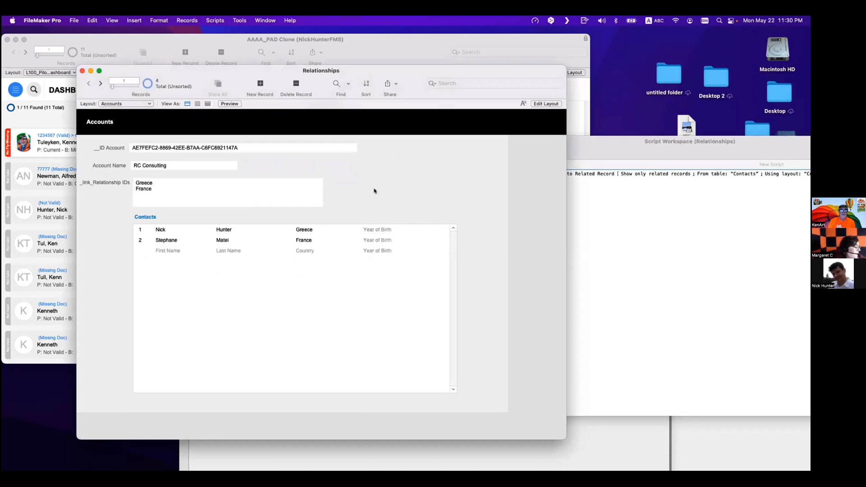
- Run the script, inspect the related contacts window, and close it
left_click(576, 215)
left_click(414, 153)
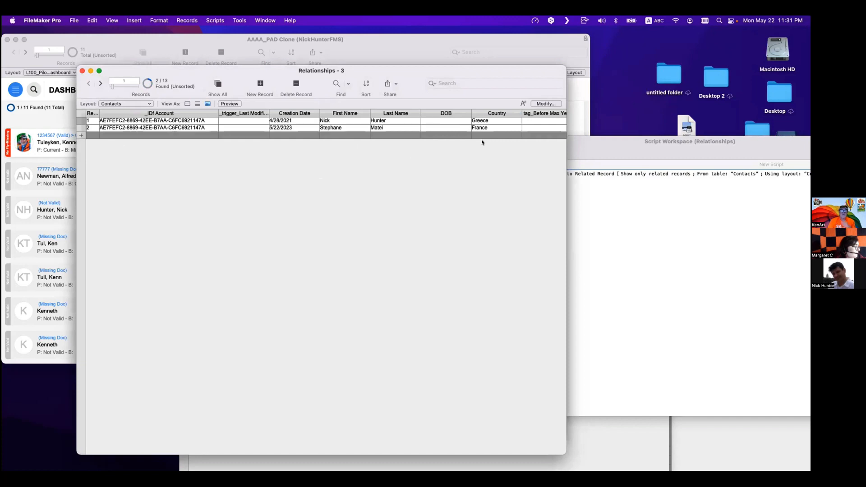
left_click_drag(210, 73, 351, 178)
left_click_drag(240, 134, 252, 113)
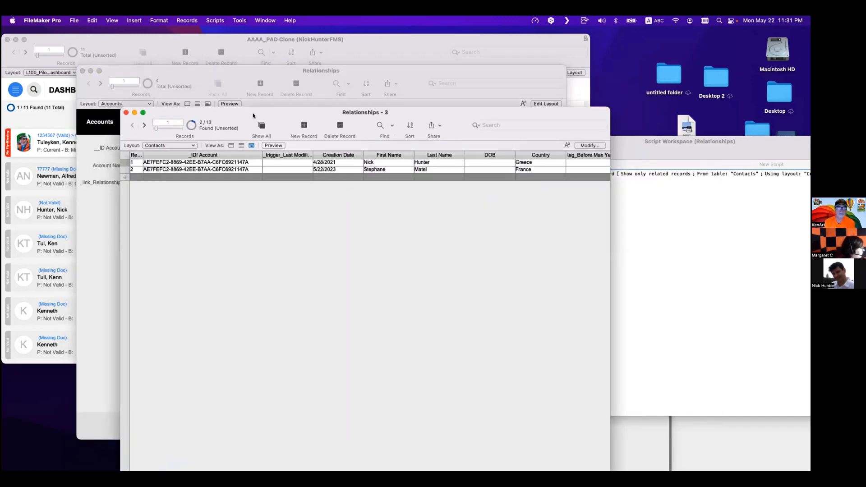
key("super+w")
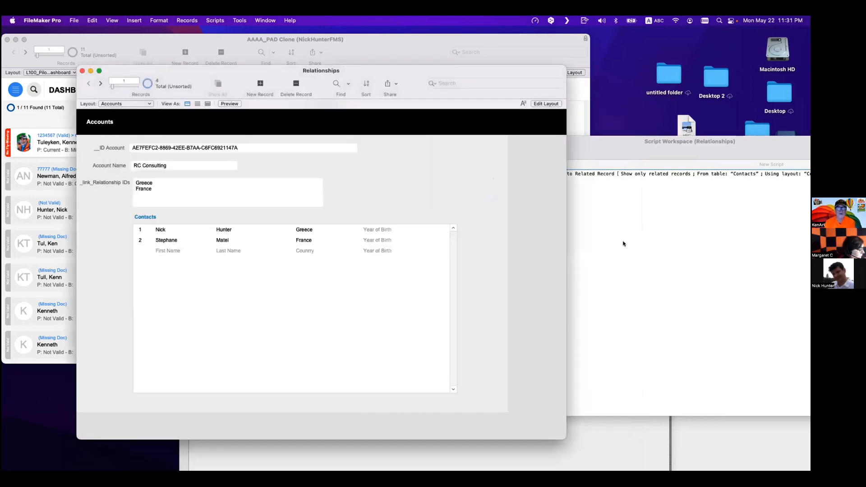
- Add a Perform Find step on a new line below the Go to Related Record step
left_click(622, 243)
left_click(559, 172)
key("Return")
key("Return")
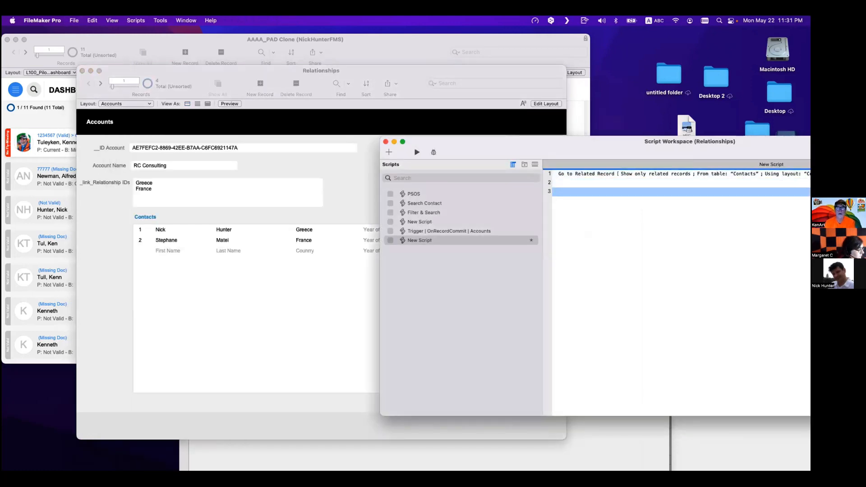
type("perf")
key("Down")
key("Return")
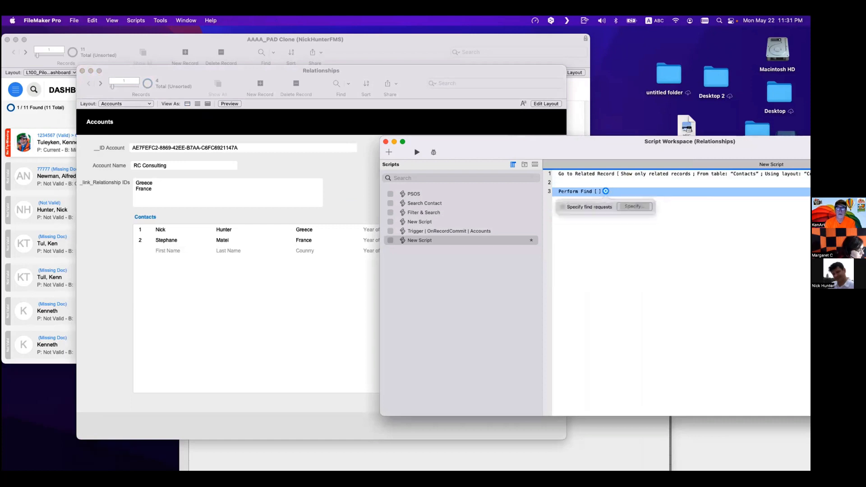
- Open the find request specification, cancel it, and delete the Perform Find step along with the empty line
left_click(631, 208)
left_click(211, 341)
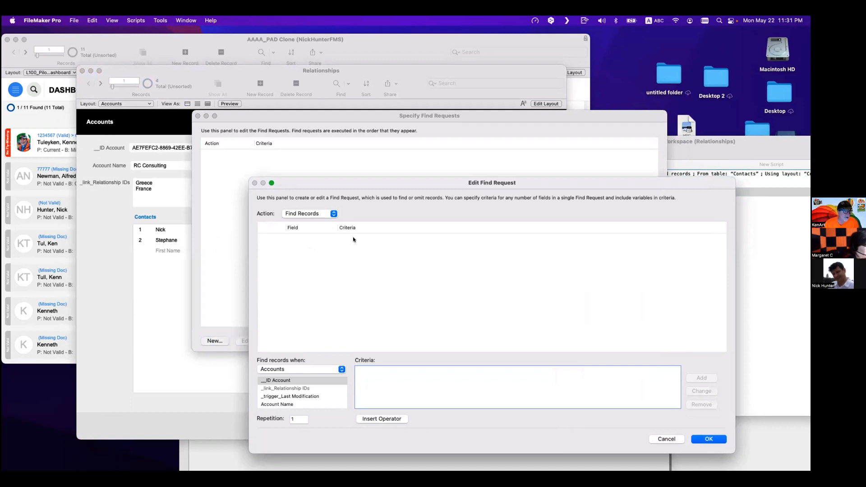
key("Escape")
key("Escape")
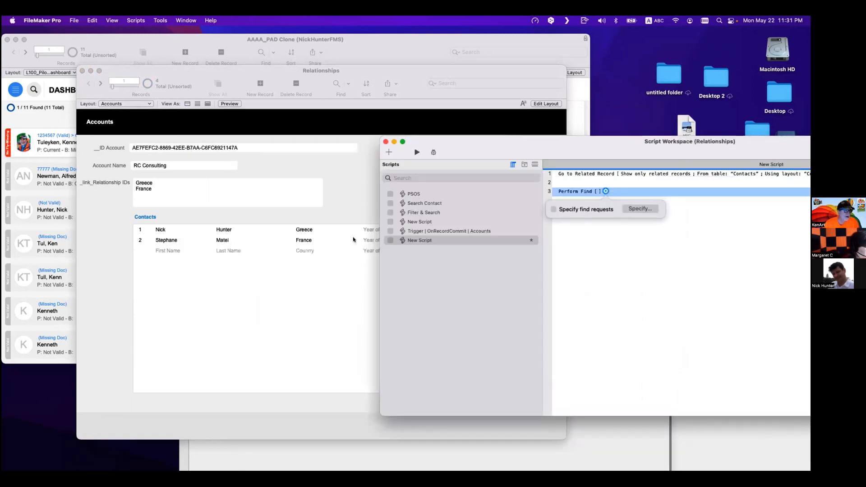
key("Delete")
key("Delete")
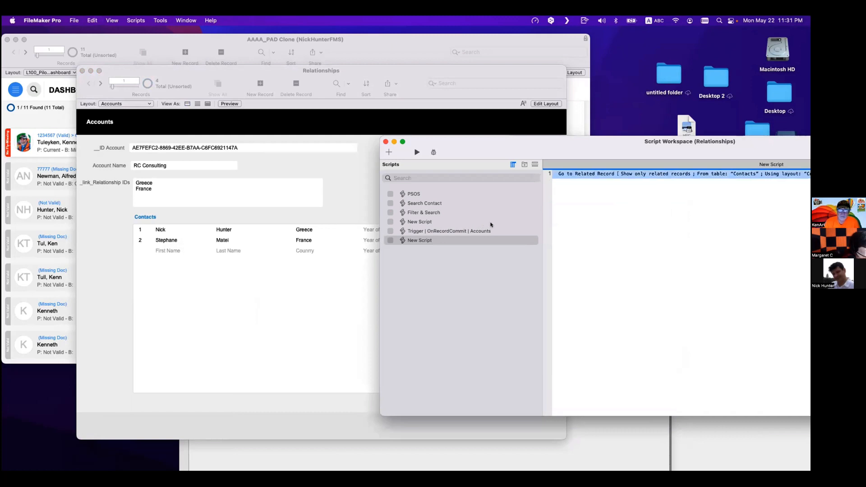
- Enter year of birth 1971 for Nick and 1983 for Stephane in the Contacts portal rows
left_click(589, 242)
left_click(343, 204)
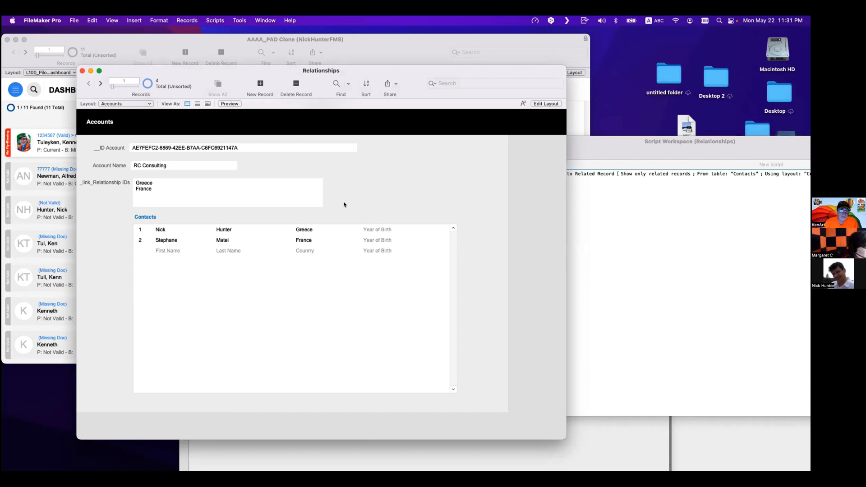
left_click(384, 231)
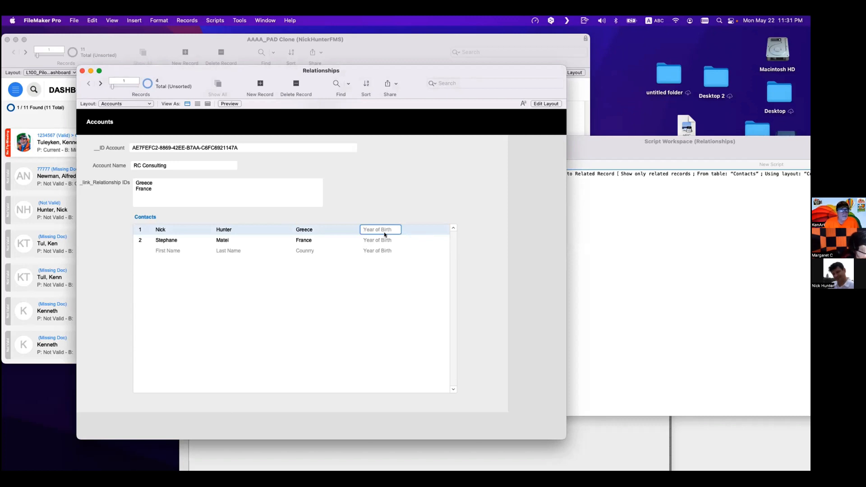
type("1971")
left_click(387, 218)
left_click(383, 240)
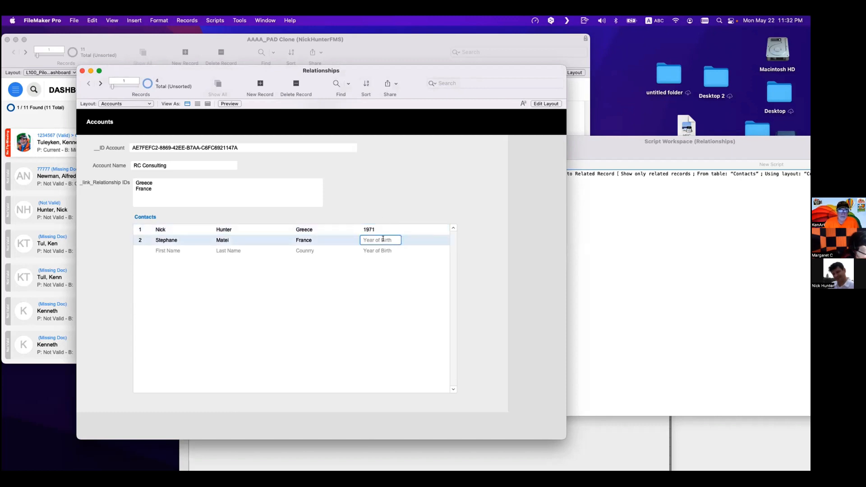
type("1983")
left_click(389, 205)
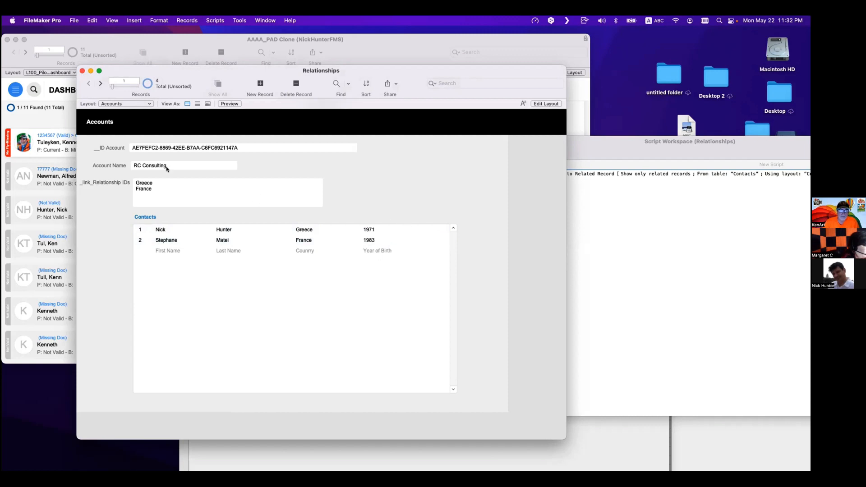
- Replace the _link_Relationship IDs contents so the field holds only Greece
left_click_drag(172, 187, 122, 178)
key("BackSpace")
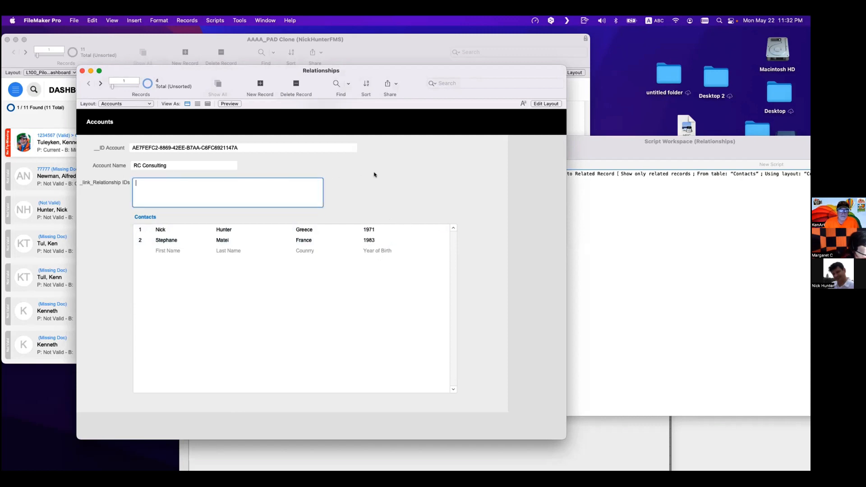
left_click(356, 203)
left_click(180, 184)
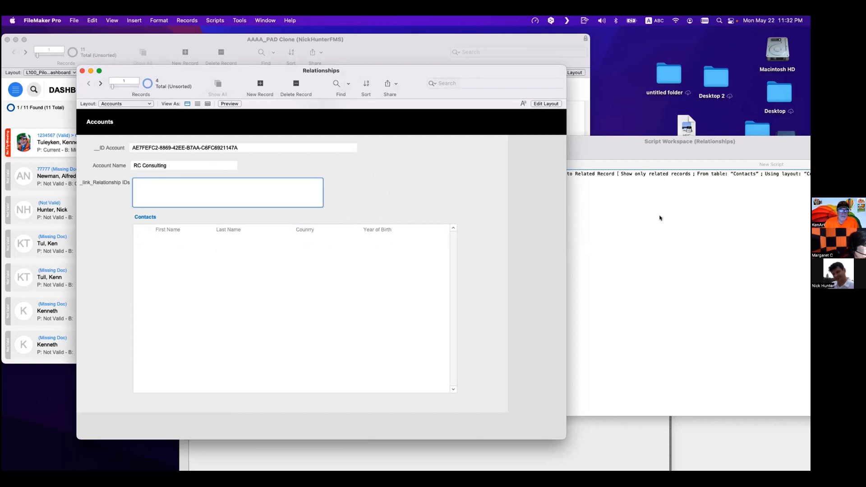
type("Gree")
key("BackSpace")
key("BackSpace")
key("BackSpace")
key("BackSpace")
left_click(159, 21)
mouse_move(189, 20)
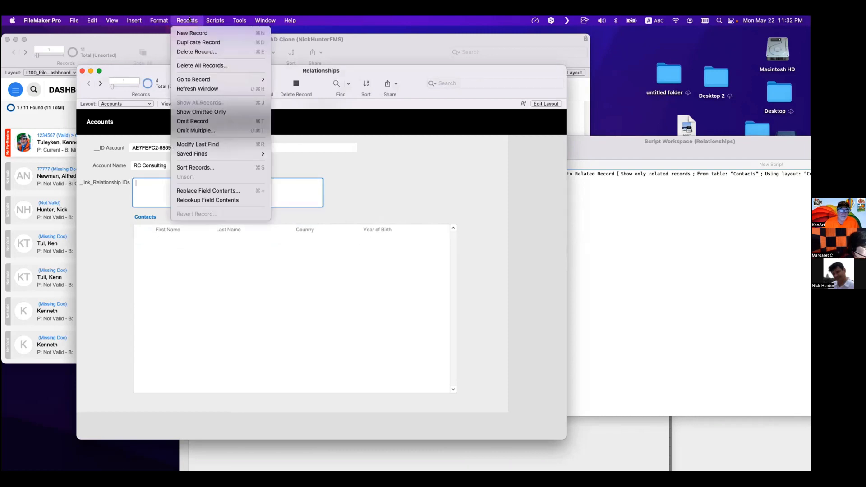
left_click(373, 190)
left_click(185, 189)
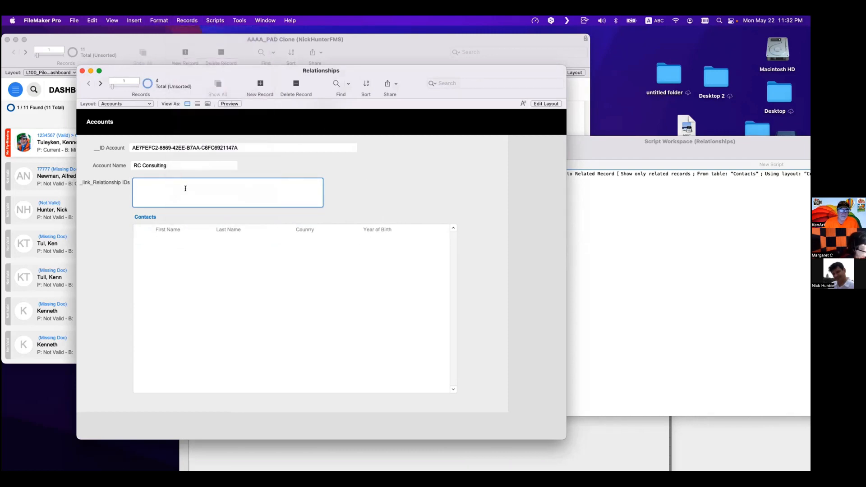
type("Greece")
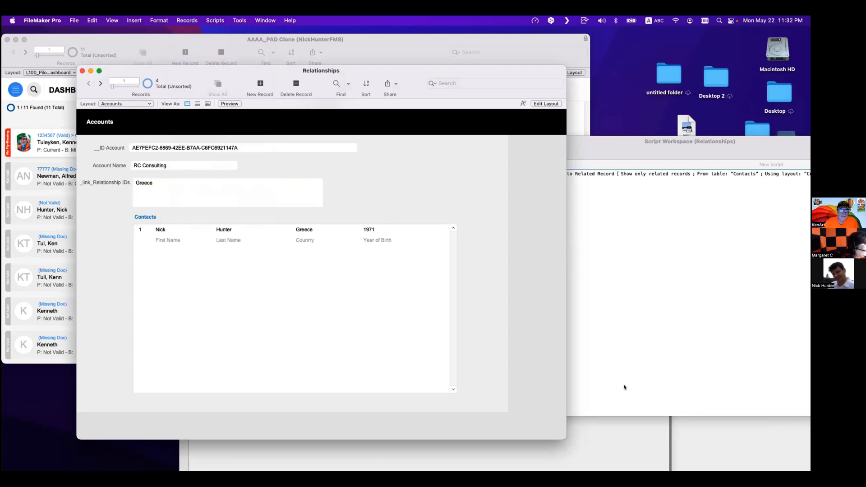
- Close the Script Workspace and bring the Contacts table view window forward
left_click_drag(450, 70, 337, 111)
left_click(491, 167)
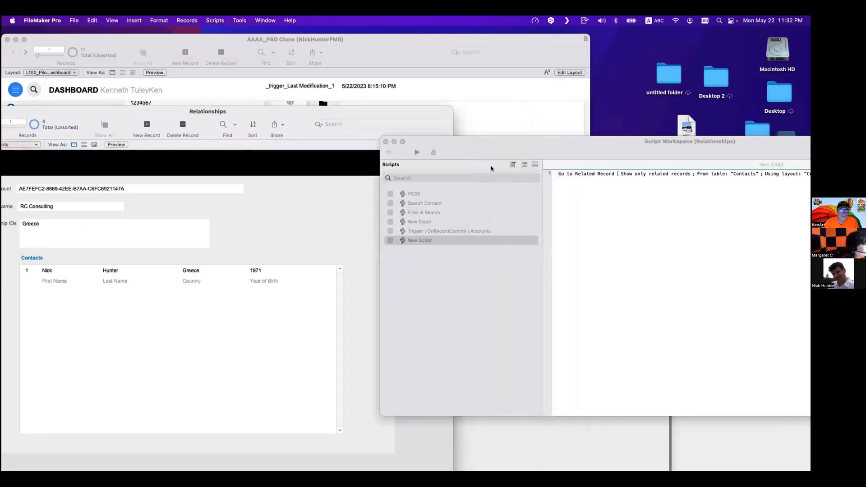
key("super+w")
left_click(566, 375)
scroll(525, 315, "right", 10)
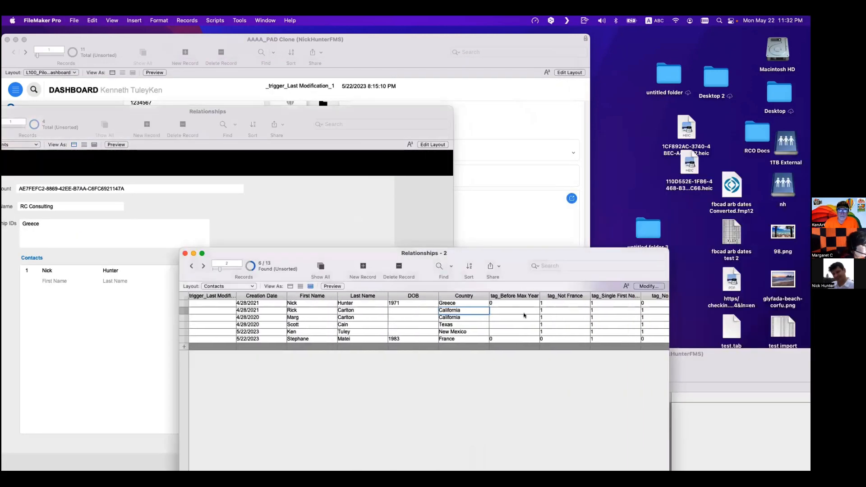
left_click(648, 286)
left_click(289, 373)
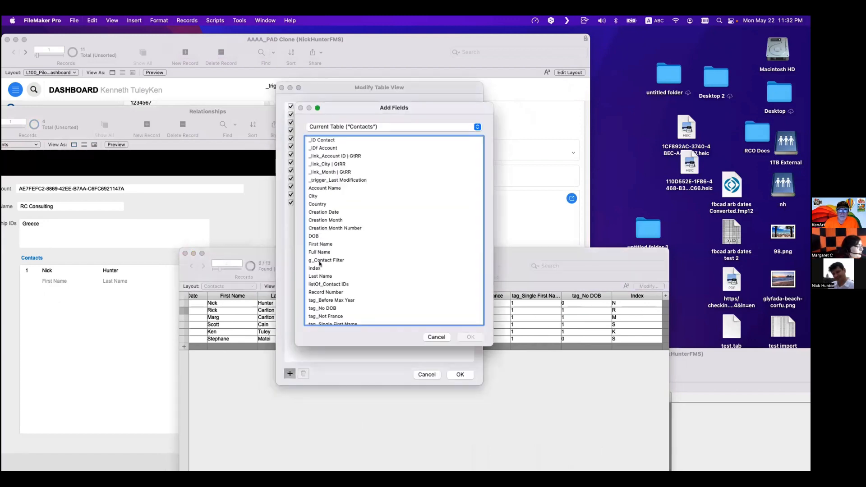
left_click(331, 277)
key("Down")
key("Down")
key("Down")
scroll(331, 277, "down", 1)
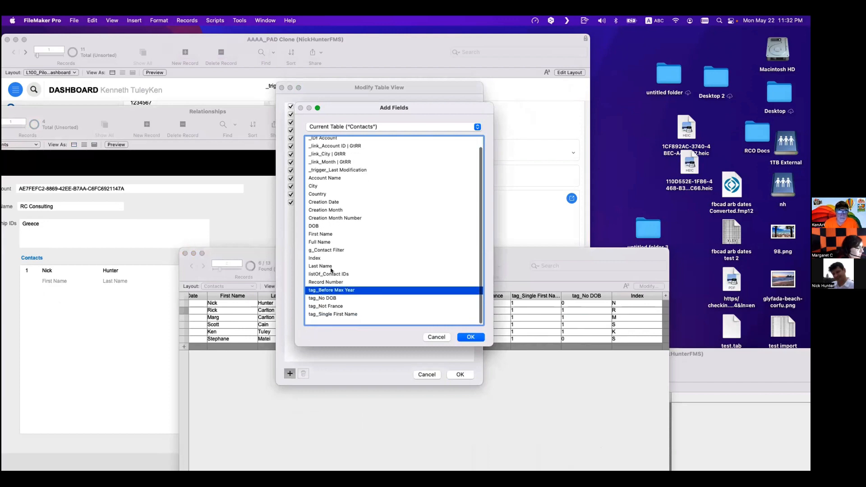
scroll(334, 221, "up", 1)
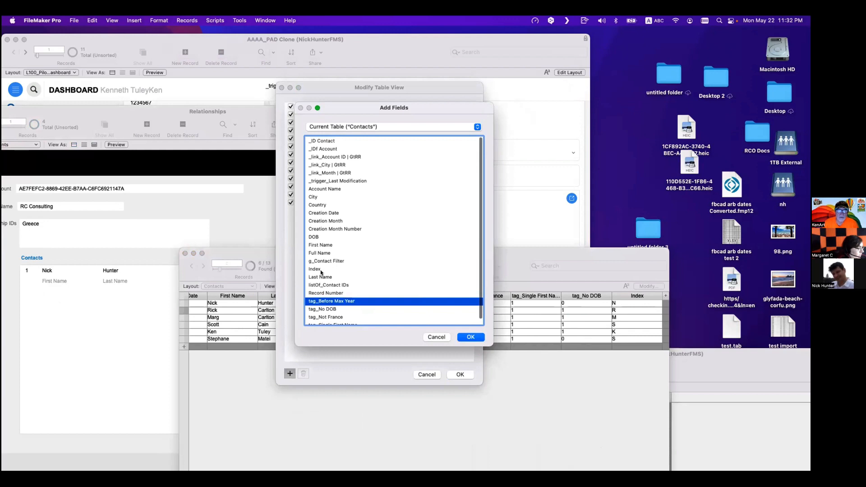
left_click(323, 237)
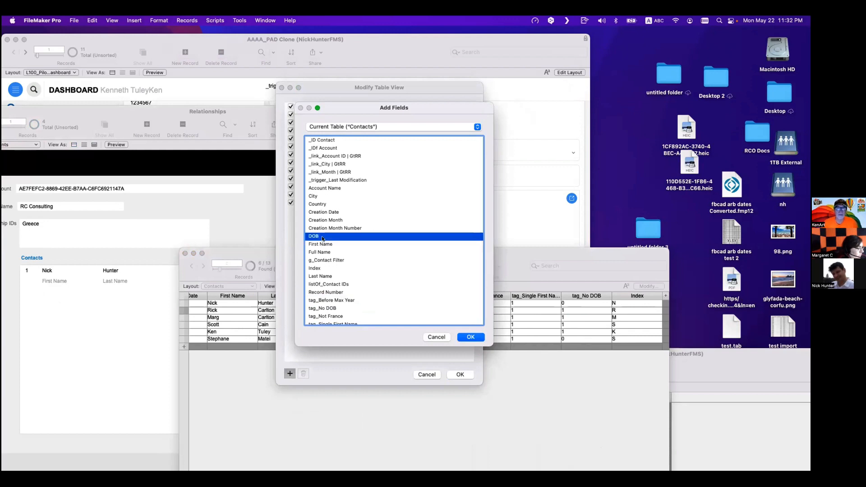
key("Escape")
key("Escape")
- Examine the Accounts layout in Layout mode and the Manage Database relationships graph
left_click(218, 222)
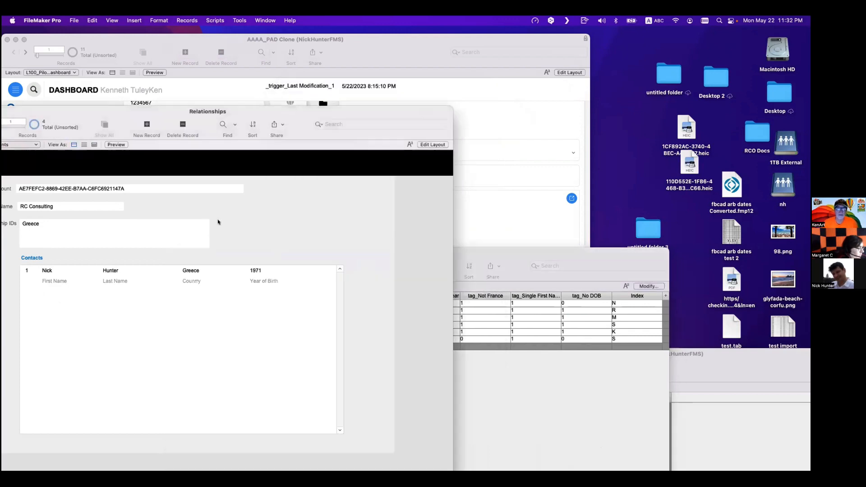
key("super+l")
key("super+b")
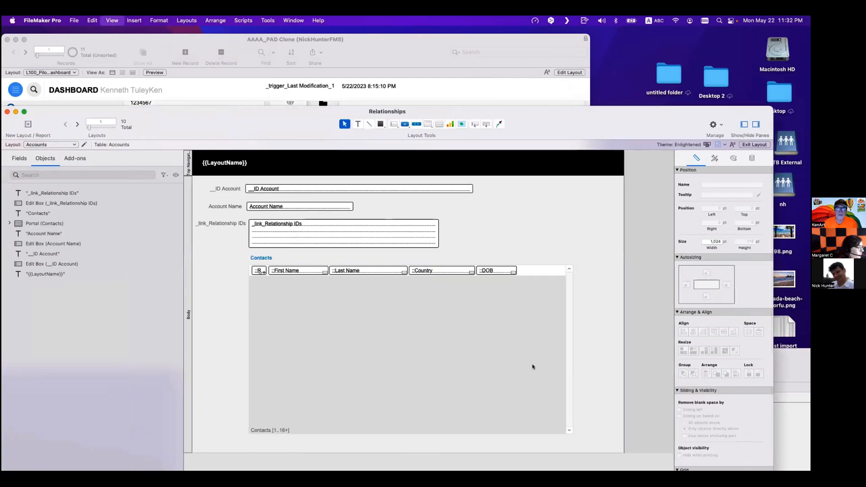
left_click(559, 401)
key("super+shift+d")
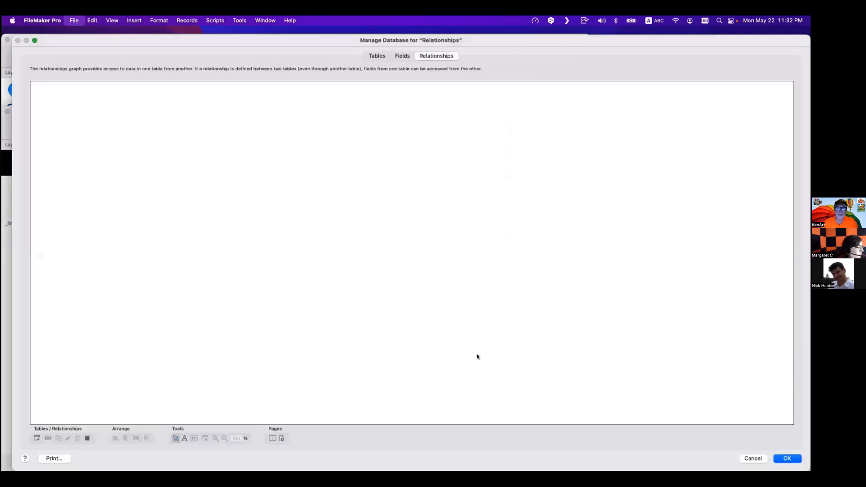
key("Escape")
left_click(322, 304)
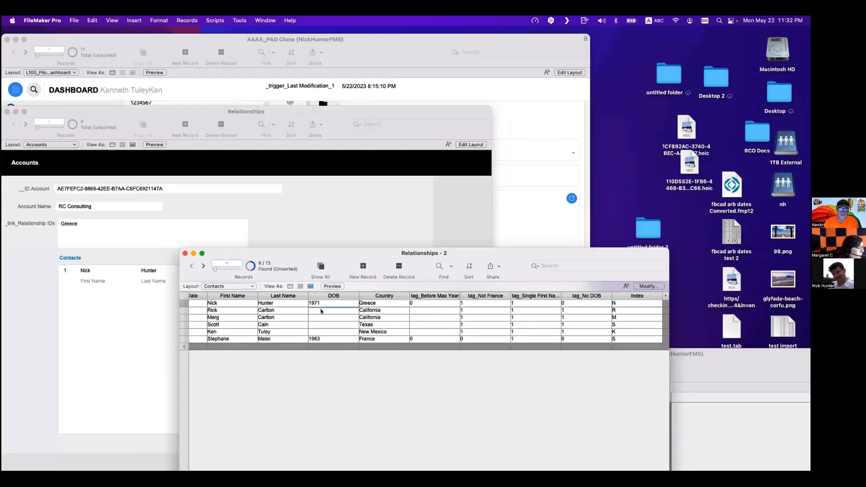
left_click(321, 311)
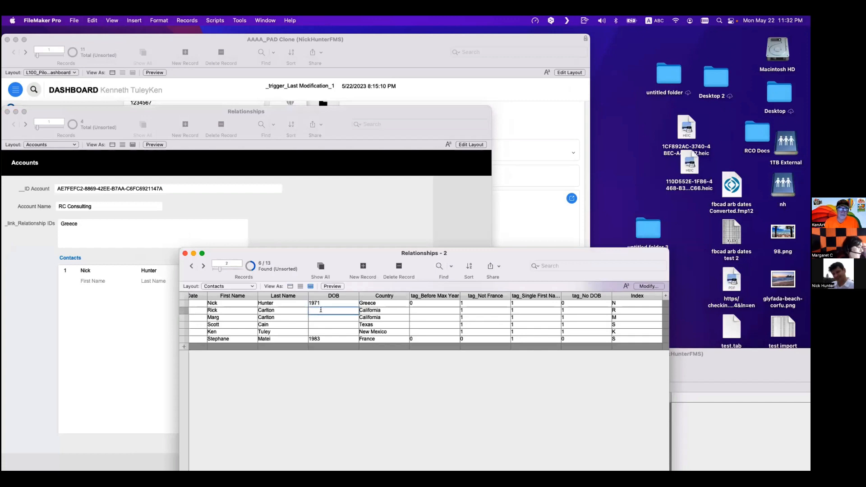
type("2000")
left_click(328, 316)
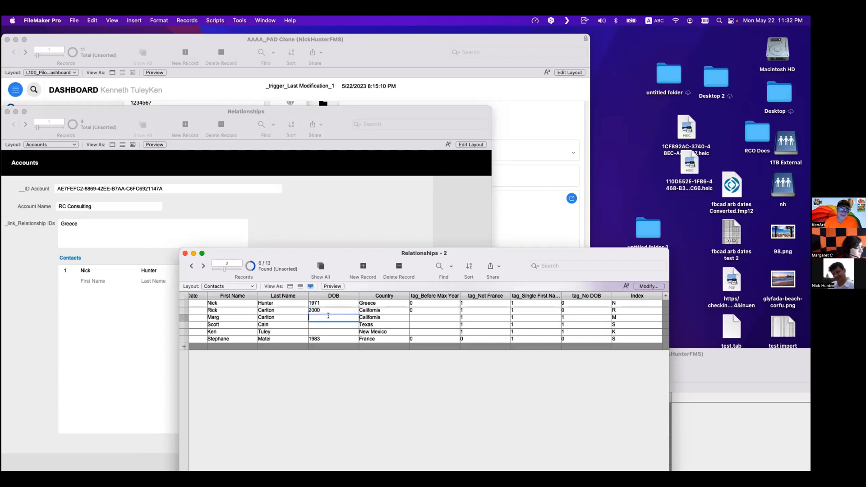
type("21")
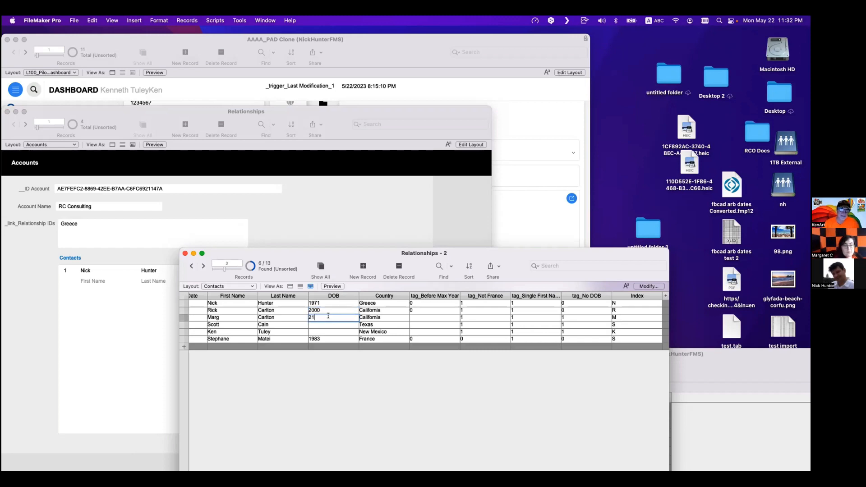
type("1")
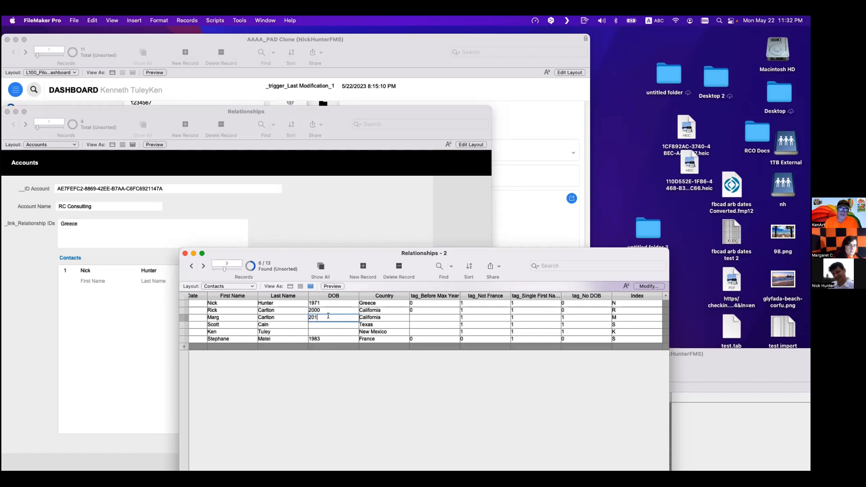
type("0")
left_click(328, 323)
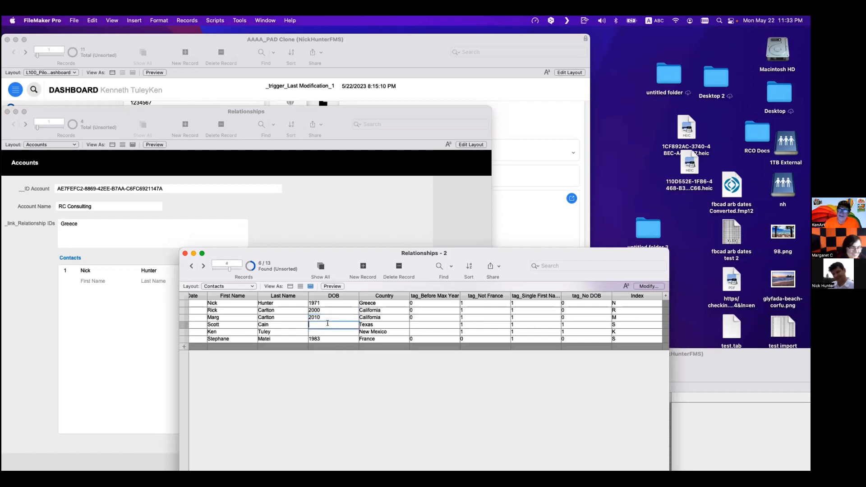
type("1900")
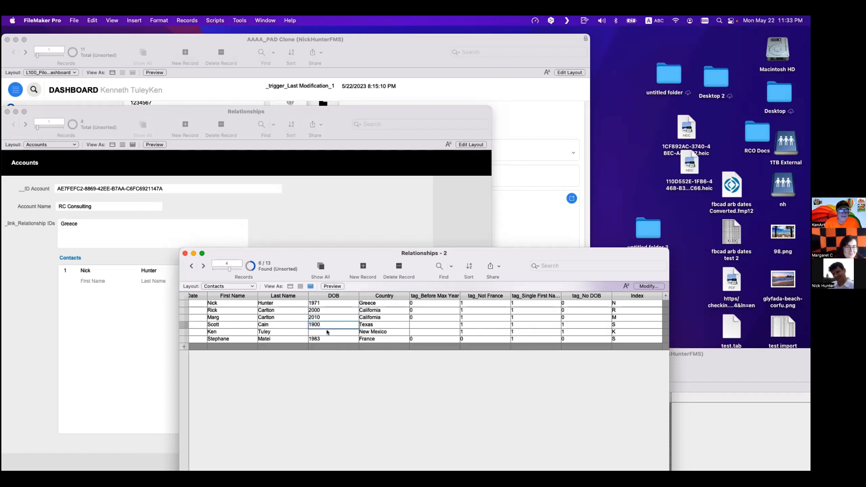
left_click(327, 332)
left_click(314, 325)
left_click_drag(315, 324, 321, 325)
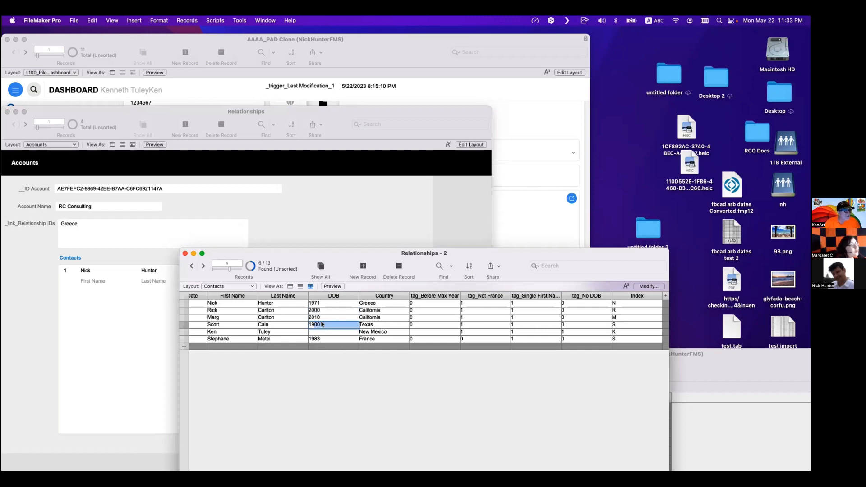
type("60")
left_click(362, 396)
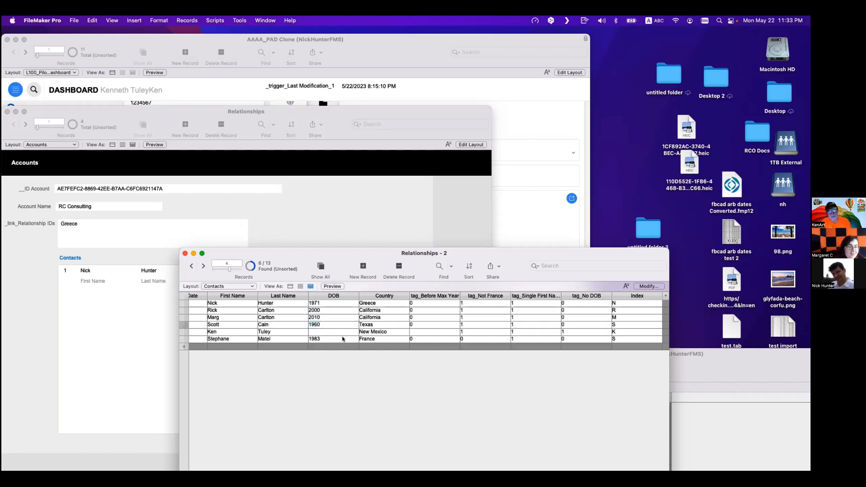
left_click(314, 323)
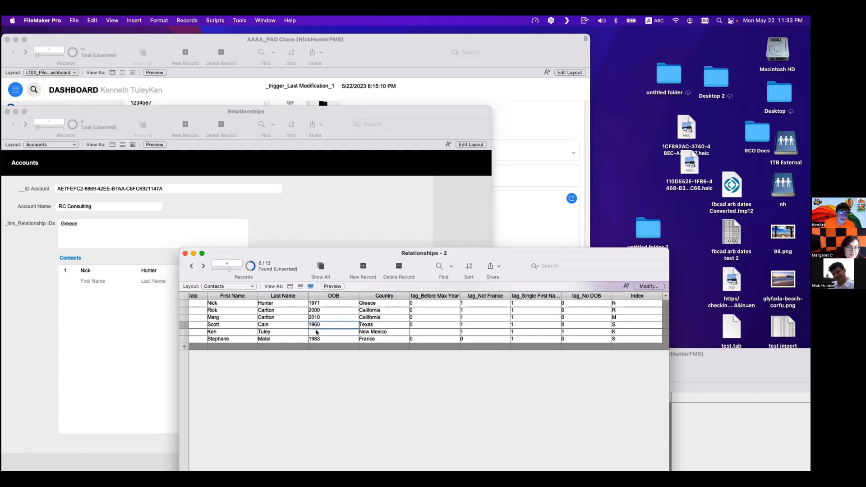
left_click(317, 331)
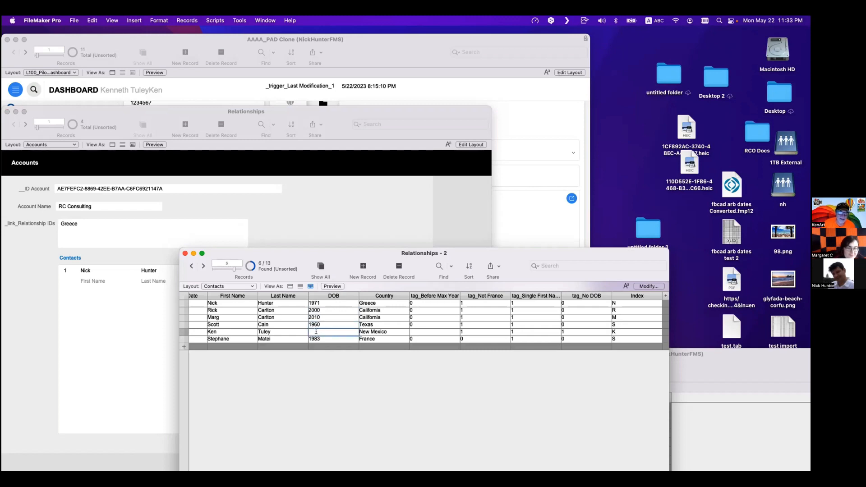
type("192")
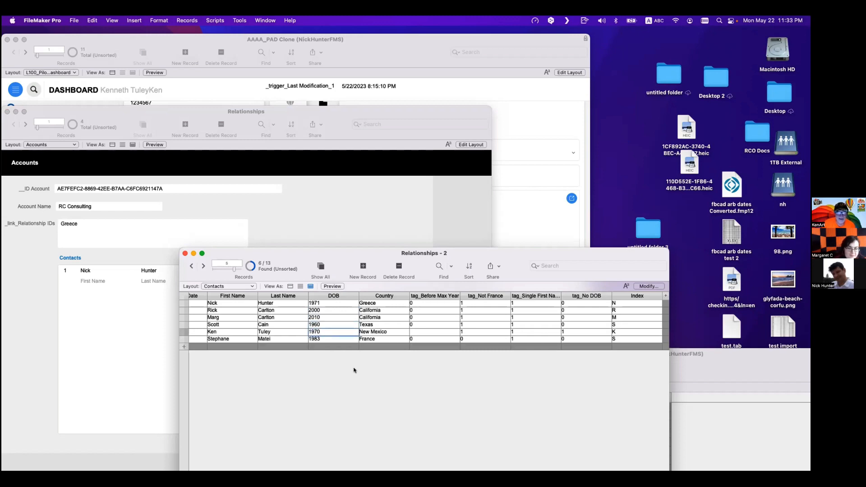
key("BackSpace")
type("1")
left_click(359, 369)
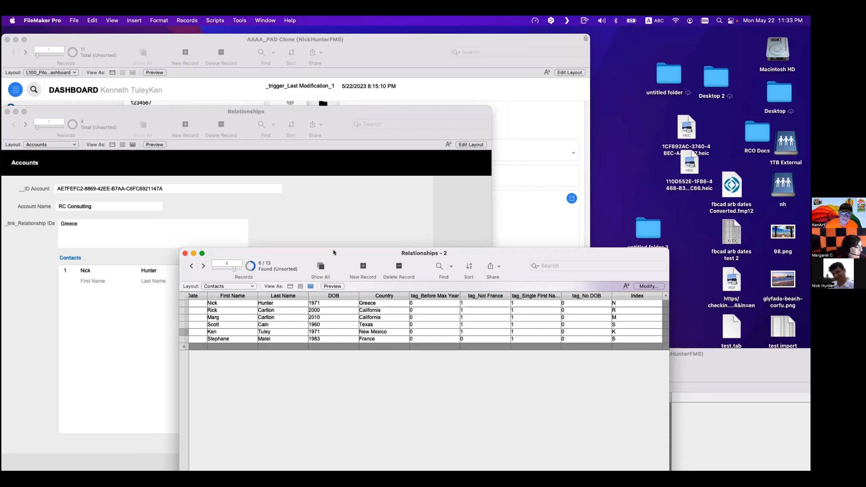
left_click_drag(334, 253, 464, 295)
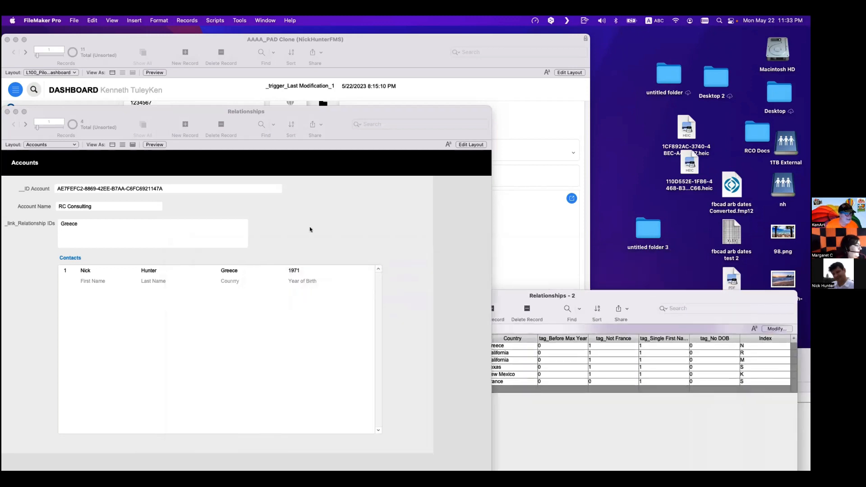
- Open the Accounts–Contacts relationship and add a match pair of _link_Relationship IDs to DOB
key("super+shift+d")
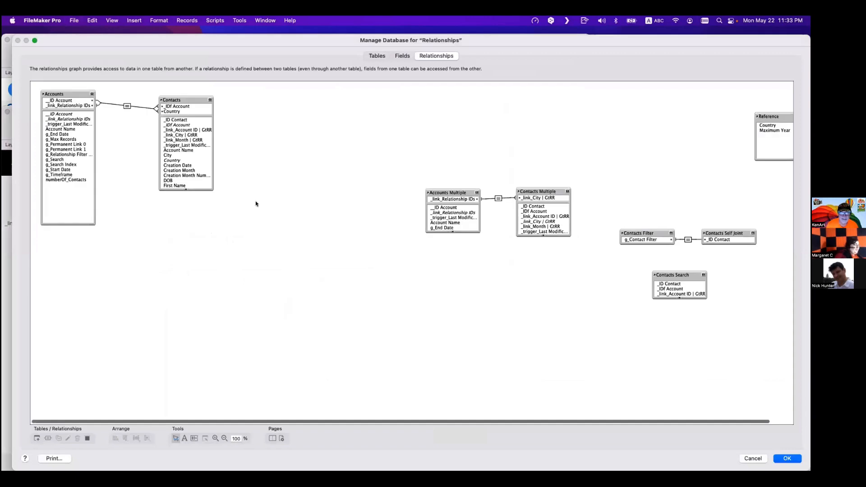
left_click(402, 55)
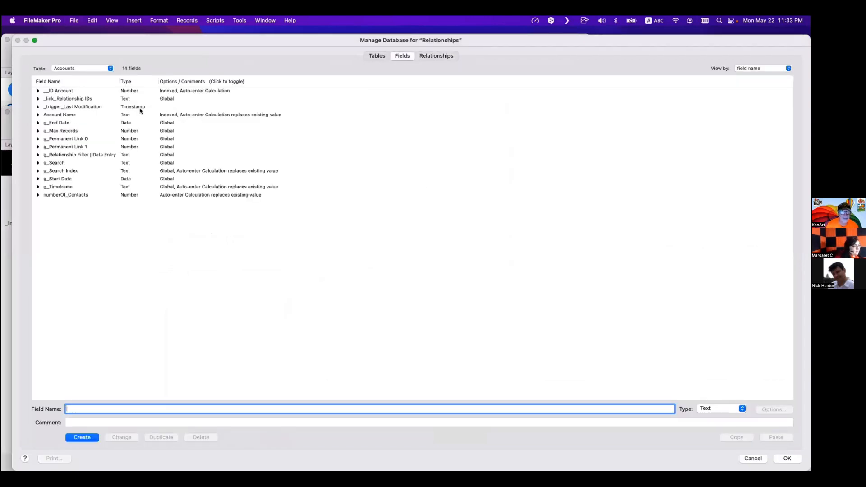
left_click(436, 55)
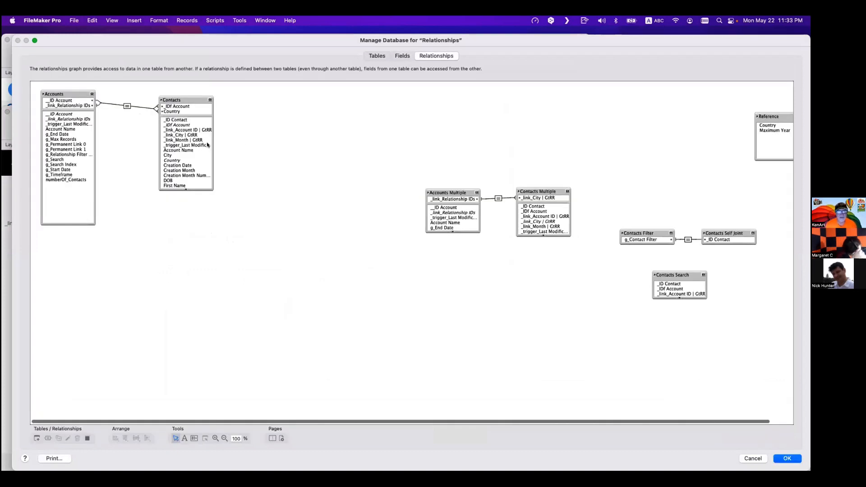
double_click(127, 106)
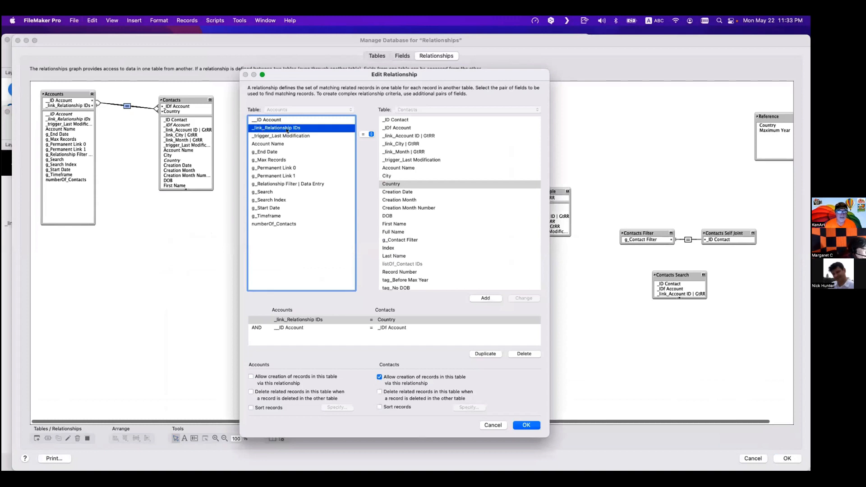
left_click(390, 216)
left_click(490, 300)
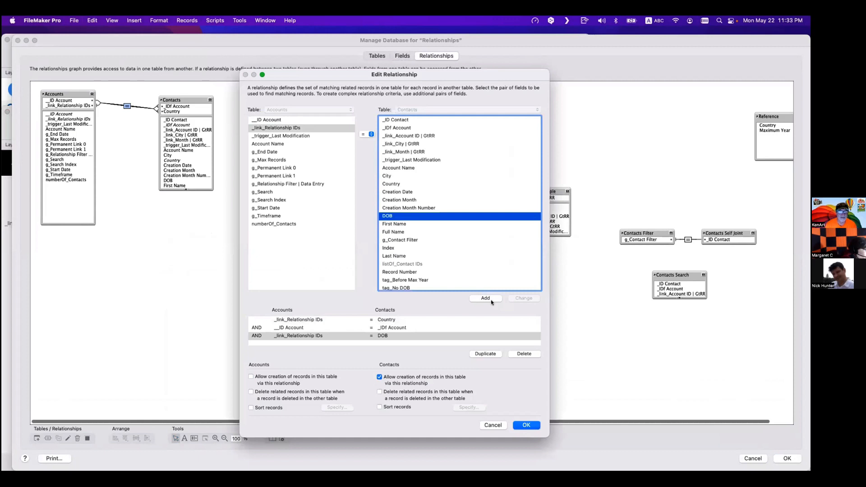
- Clear the relationship's match pairs and add __ID Account = _IDf Account as the first pair
left_click(294, 321)
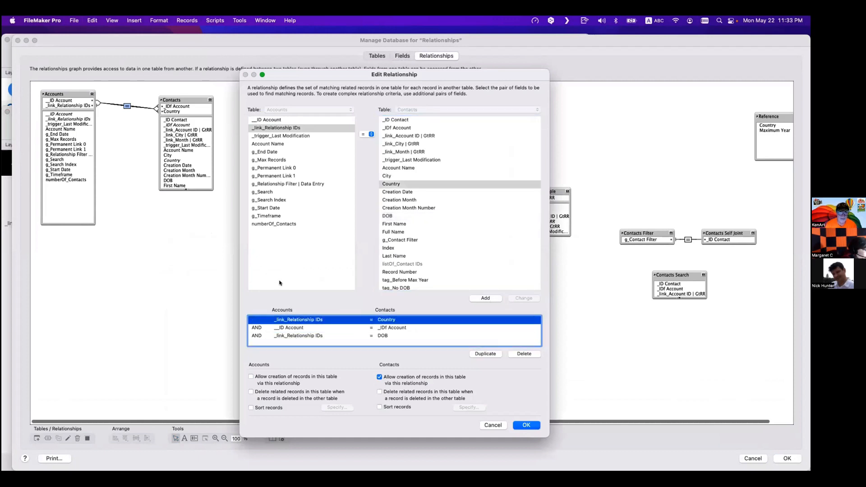
left_click(513, 355)
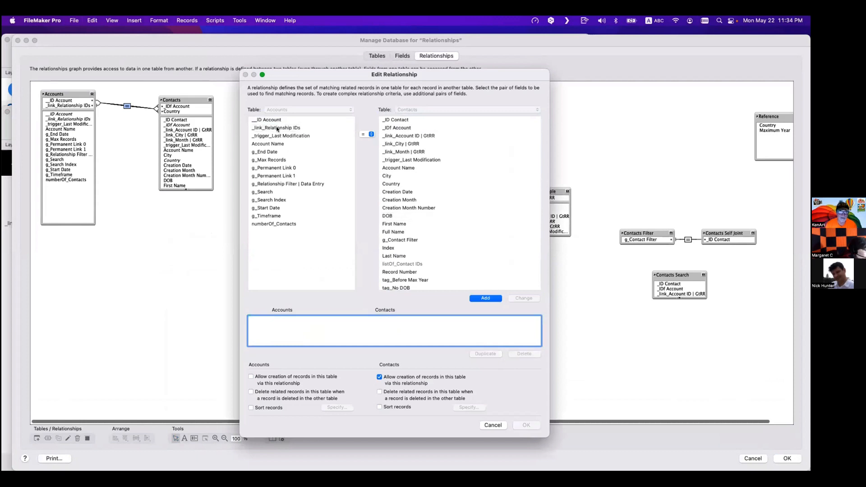
left_click(275, 120)
left_click(399, 128)
left_click(486, 298)
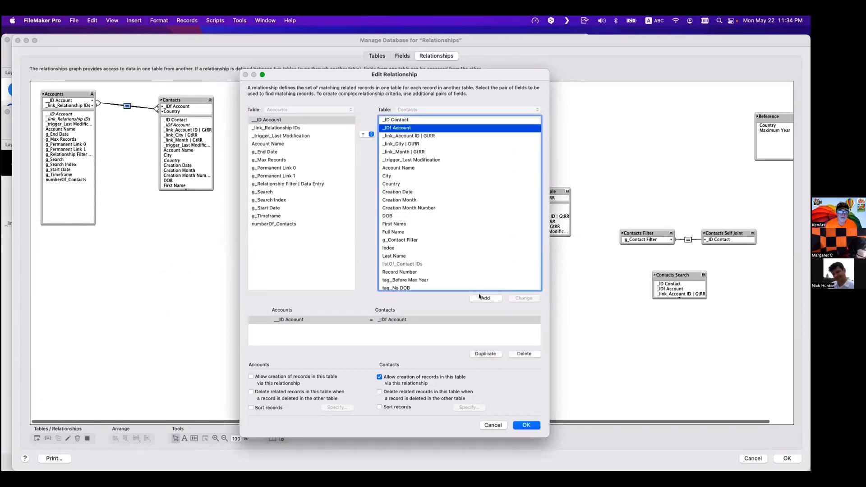
- Add _link_Relationship IDs match pairs to Country and to DOB, then save the relationship and database changes
left_click(299, 128)
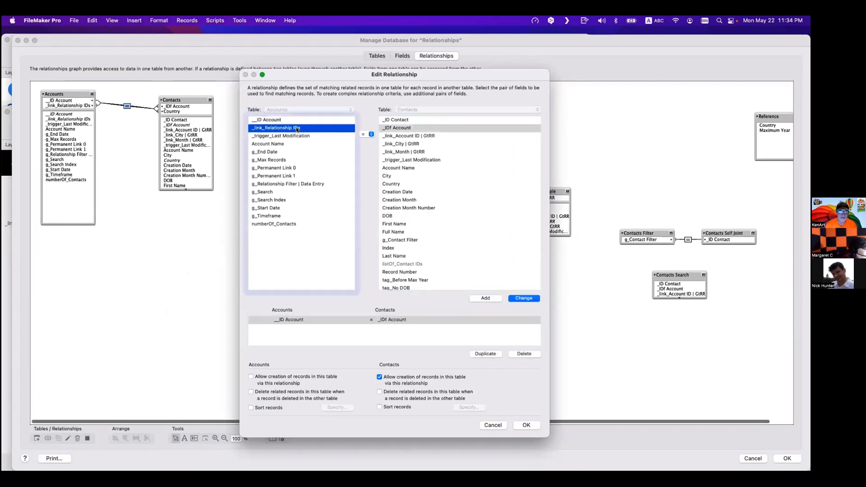
left_click(400, 184)
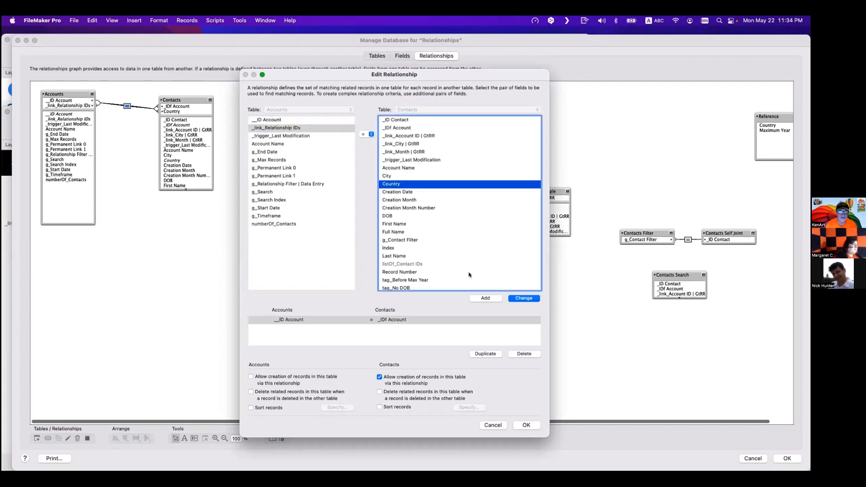
left_click(486, 298)
left_click(280, 128)
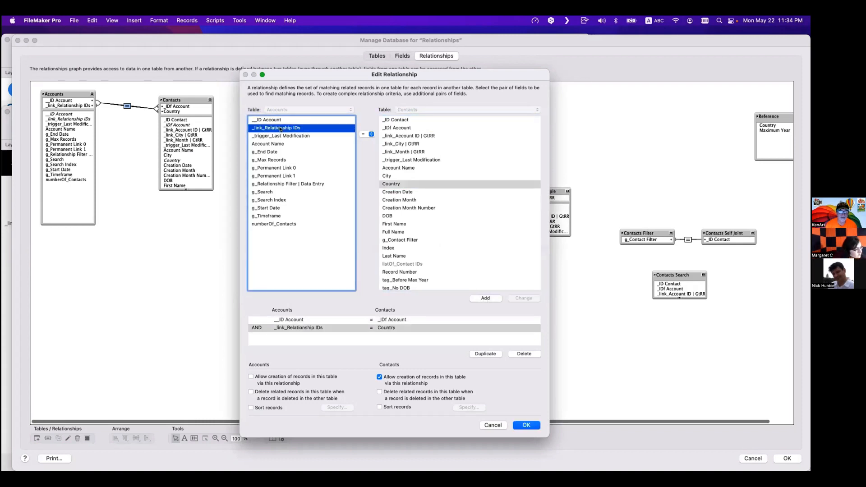
left_click(398, 216)
left_click(480, 299)
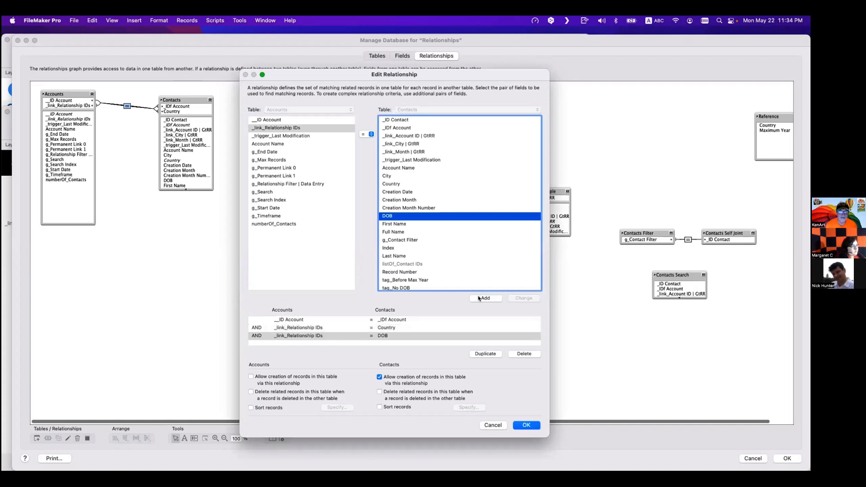
left_click(528, 424)
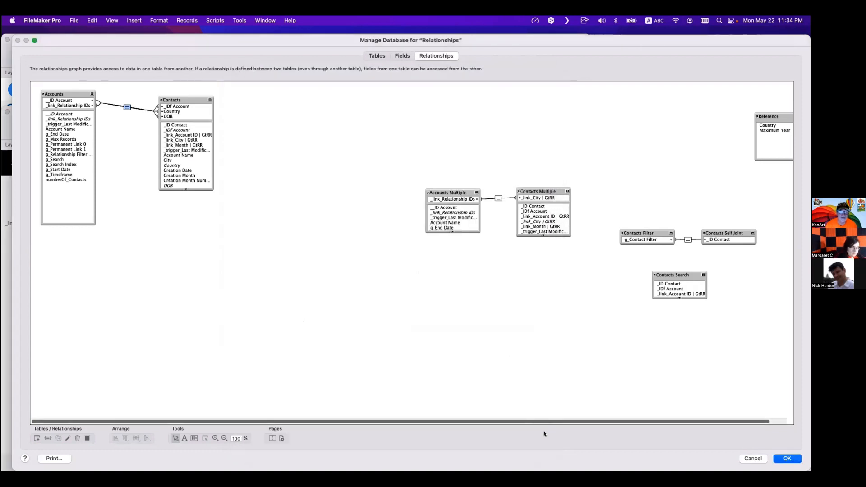
left_click(782, 458)
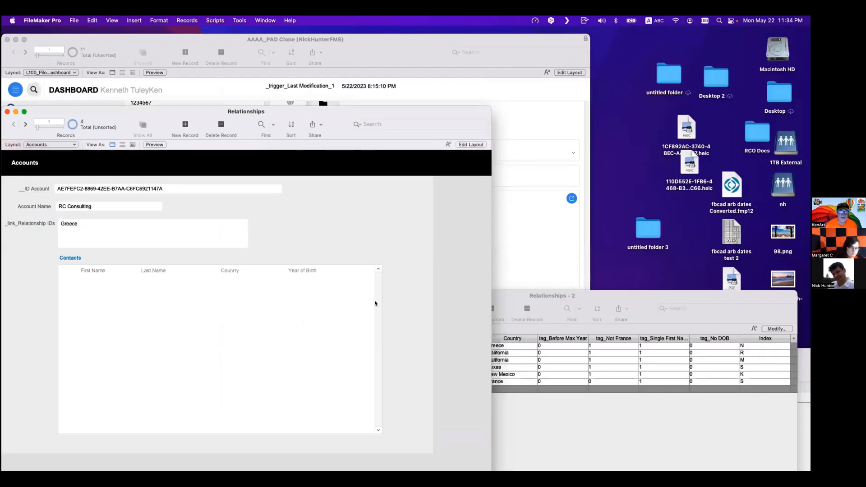
- Add 1971 as a new line in the account's _link_Relationship IDs field
left_click(77, 225)
key("super+l")
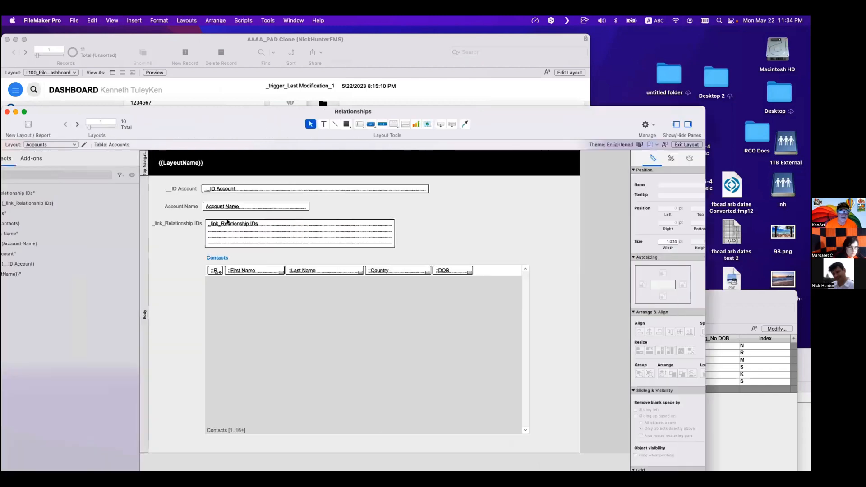
key("super+b")
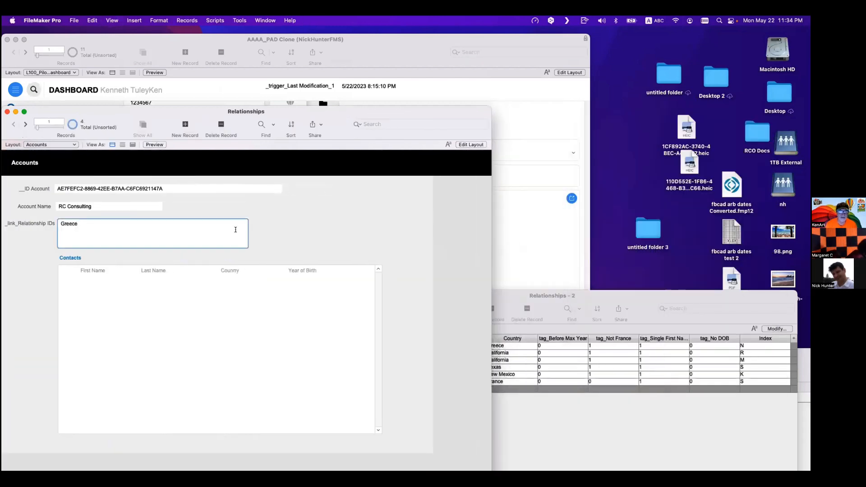
key("Return")
type("1971")
left_click(269, 223)
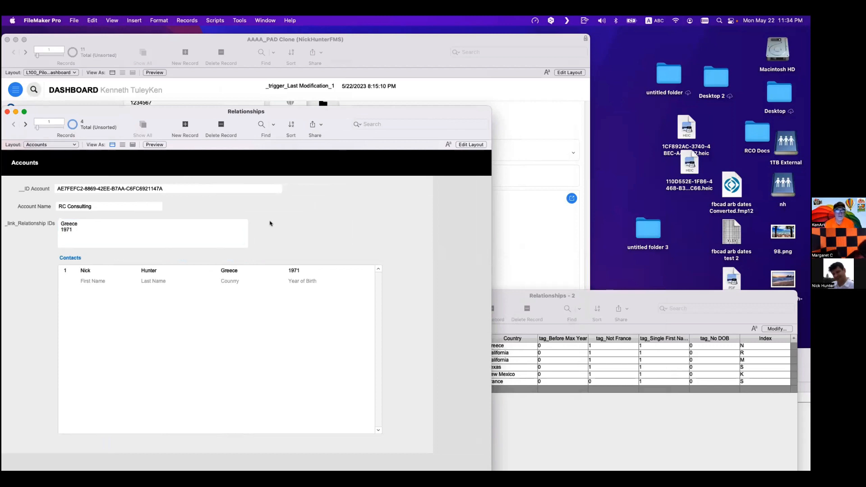
- Append 2000 as another line in the _link_Relationship IDs field
left_click(107, 236)
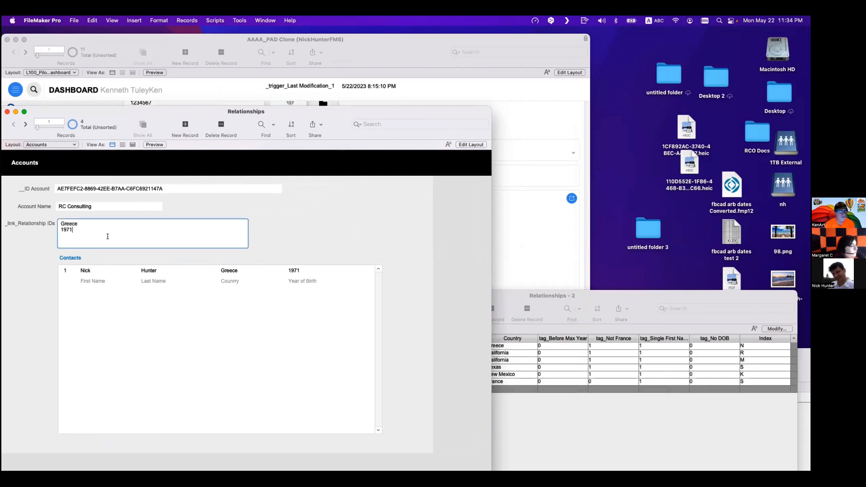
key("Return")
type("2000")
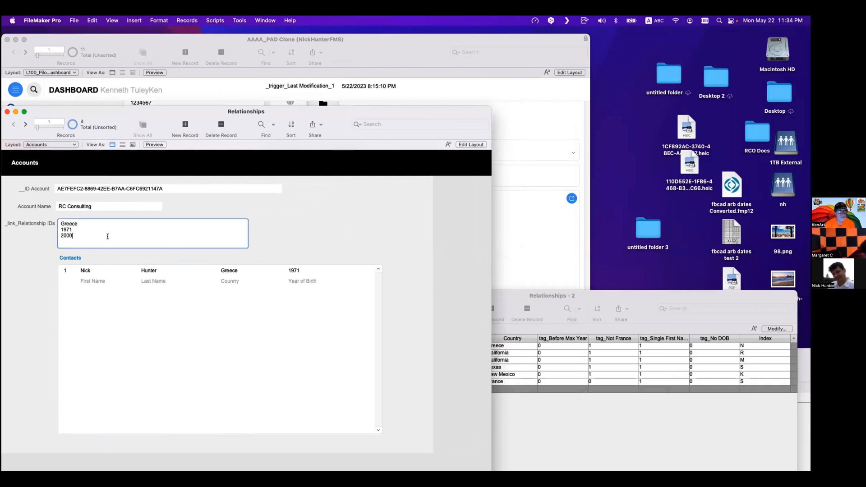
left_click(294, 224)
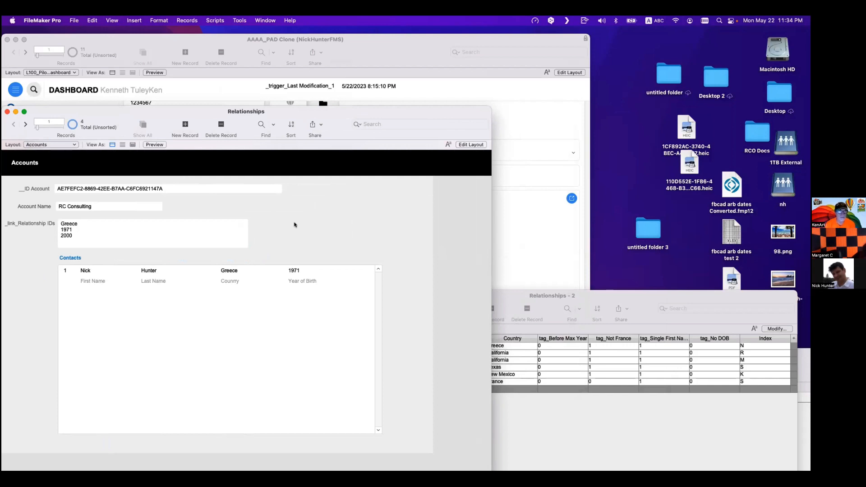
- Copy California from the Contacts table and paste it as a new line in the _link_Relationship IDs field
left_click(538, 442)
left_click(512, 353)
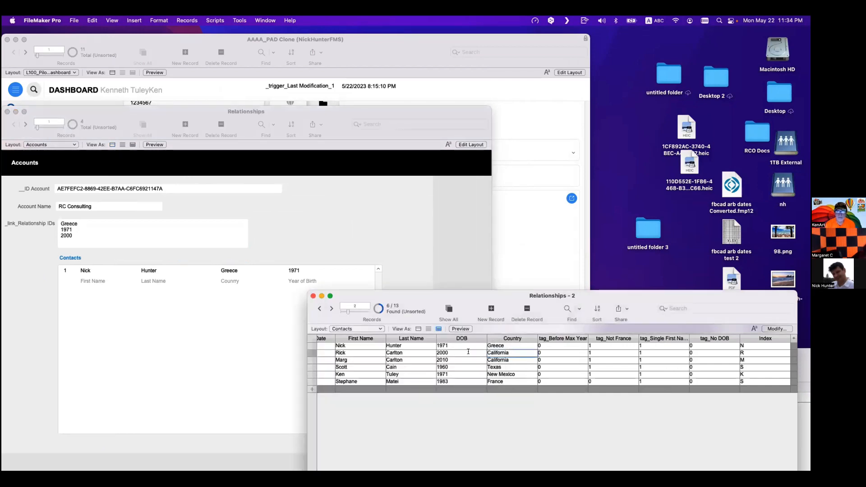
key("super+a")
key("super+c")
left_click(179, 242)
key("super+v")
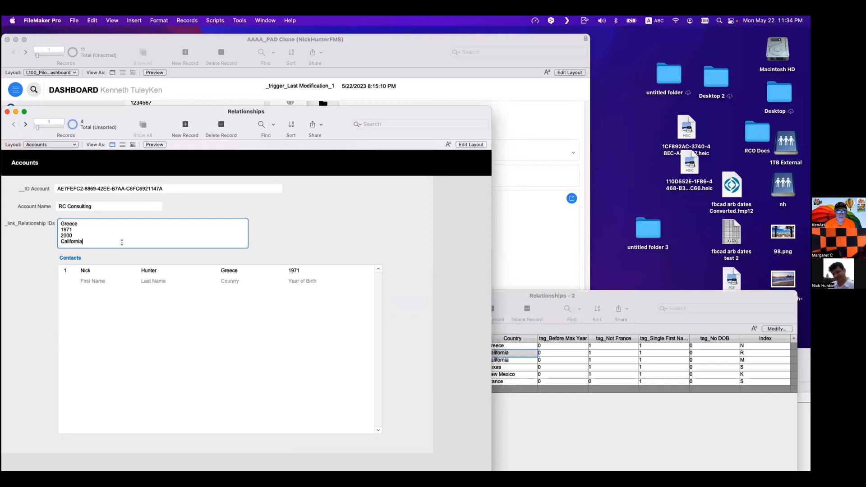
left_click(313, 235)
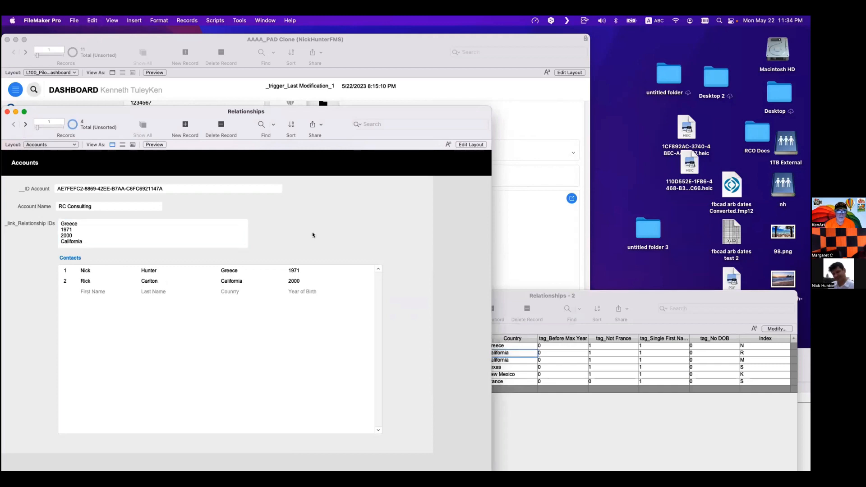
- Change the 2000 key in _link_Relationship IDs to 2001 and back to 2000
left_click(68, 235)
type("1")
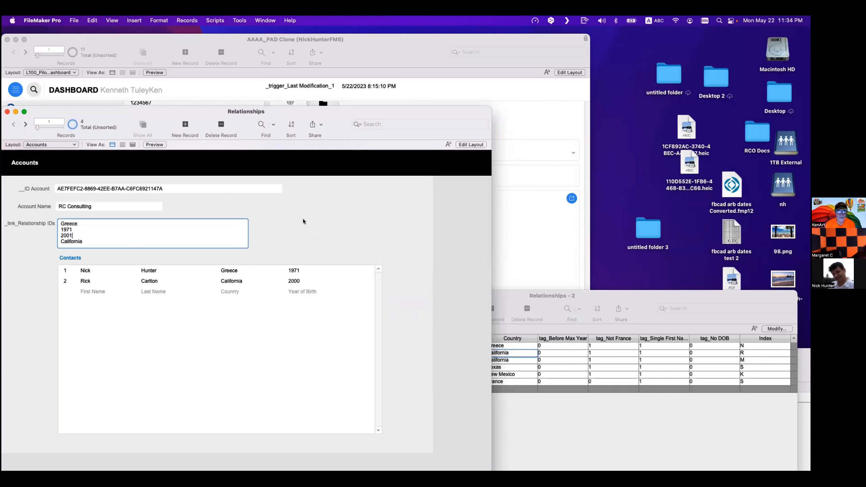
left_click(308, 222)
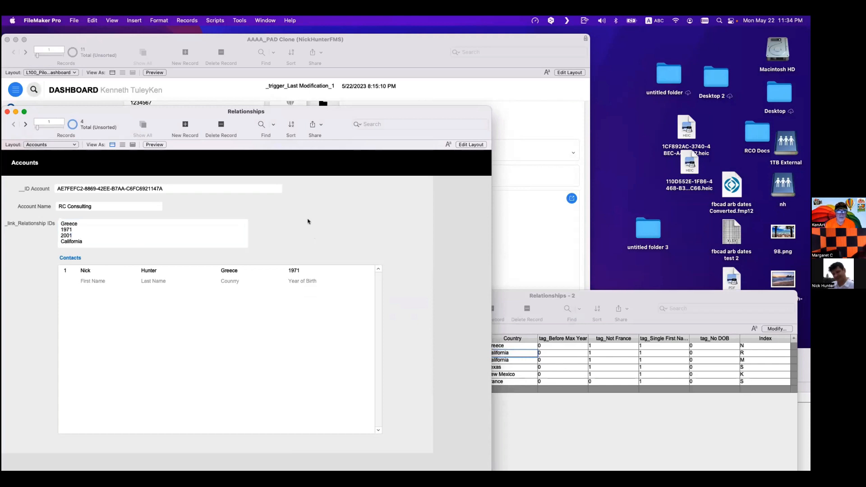
left_click(79, 239)
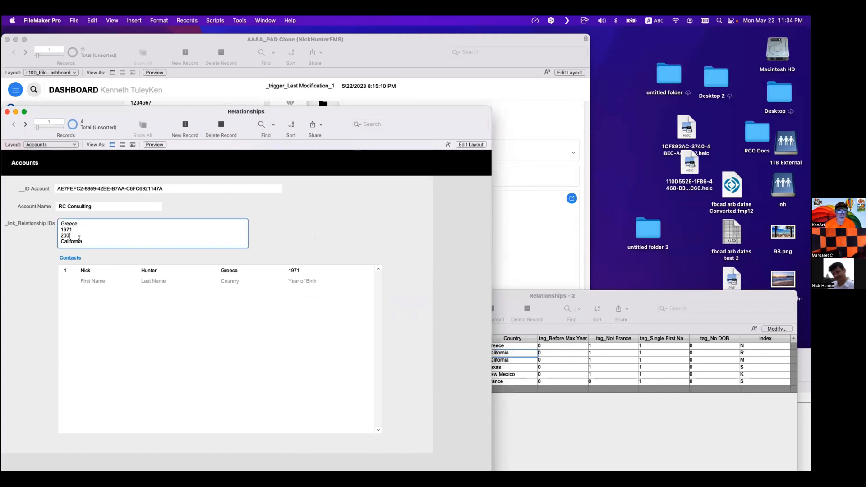
type("0")
left_click(299, 230)
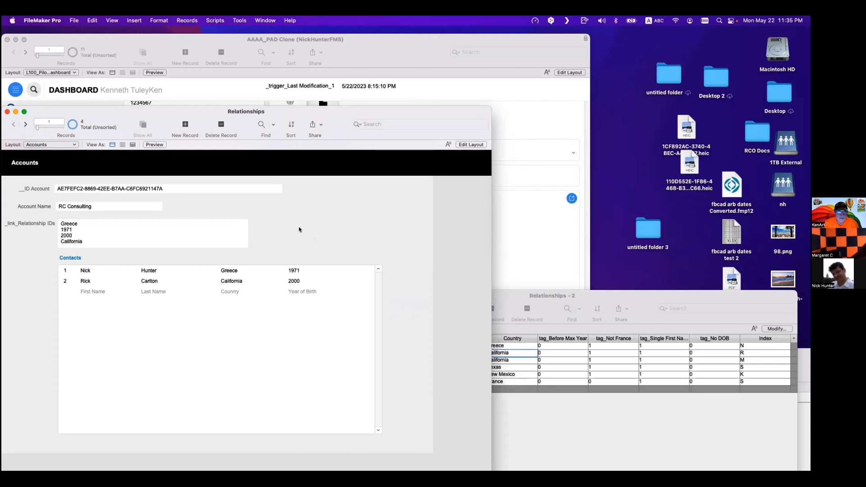
- Change the DOB match operator in the Accounts–Contacts relationship to ≠ and save the database changes
left_click(180, 190)
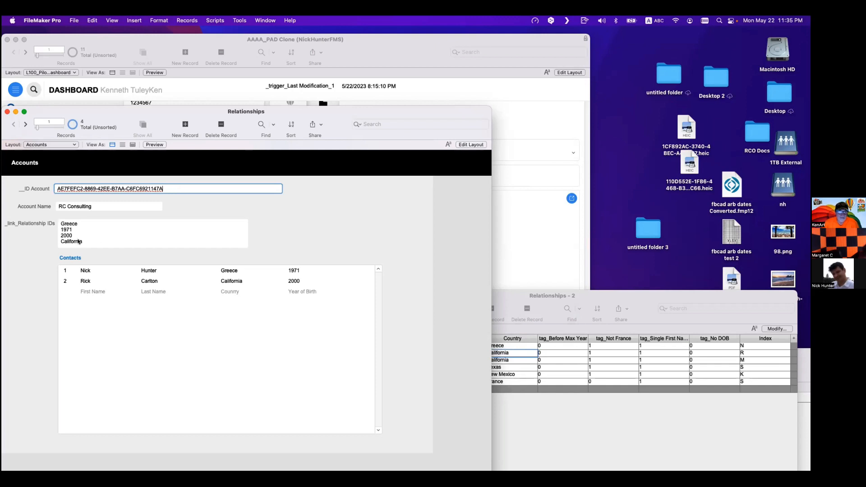
key("super+shift+d")
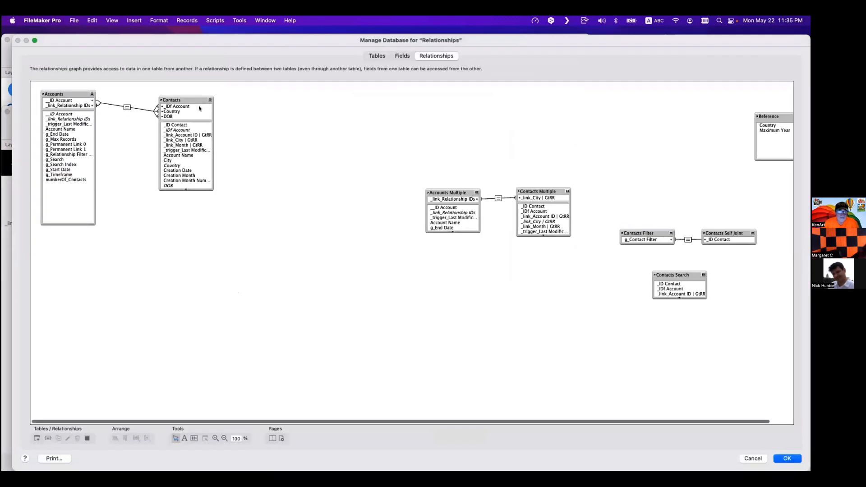
double_click(127, 108)
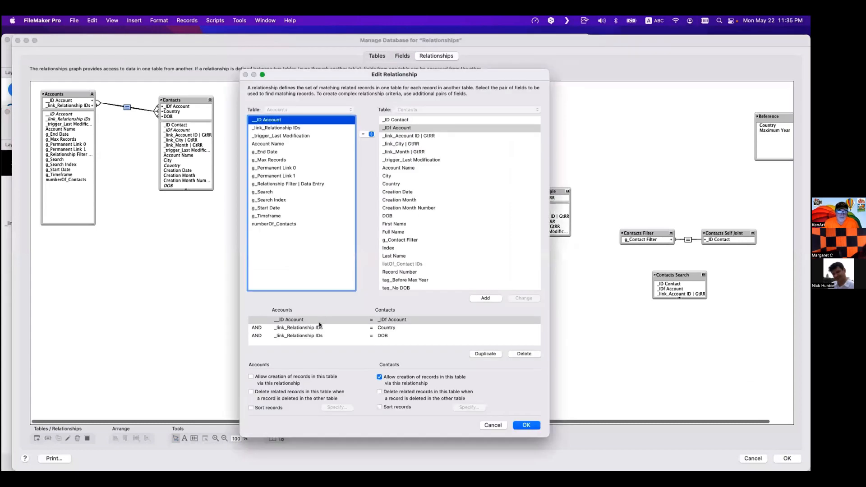
left_click(376, 337)
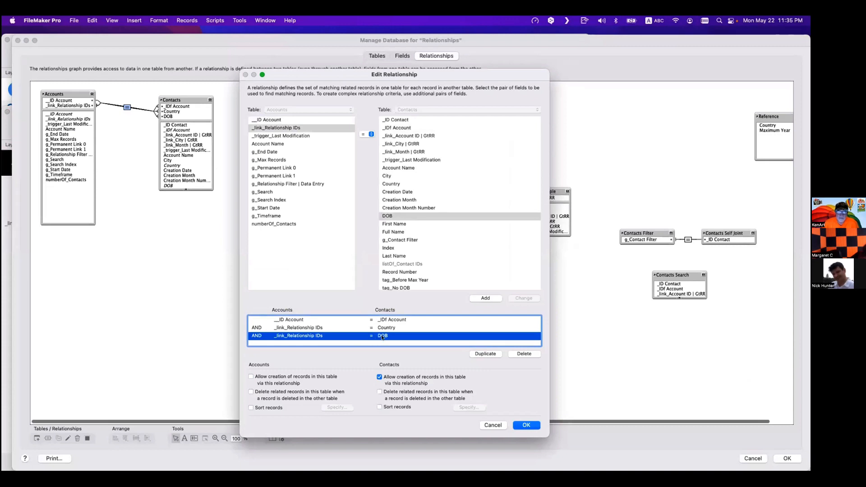
left_click(366, 134)
left_click(364, 142)
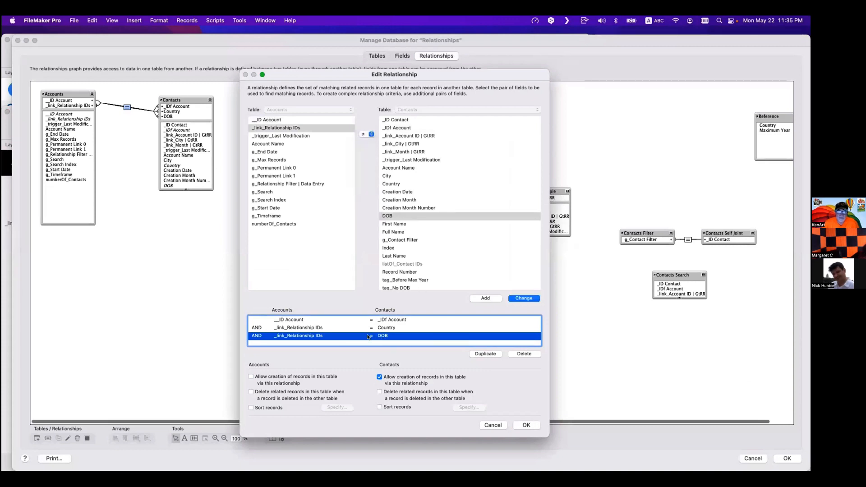
left_click(519, 299)
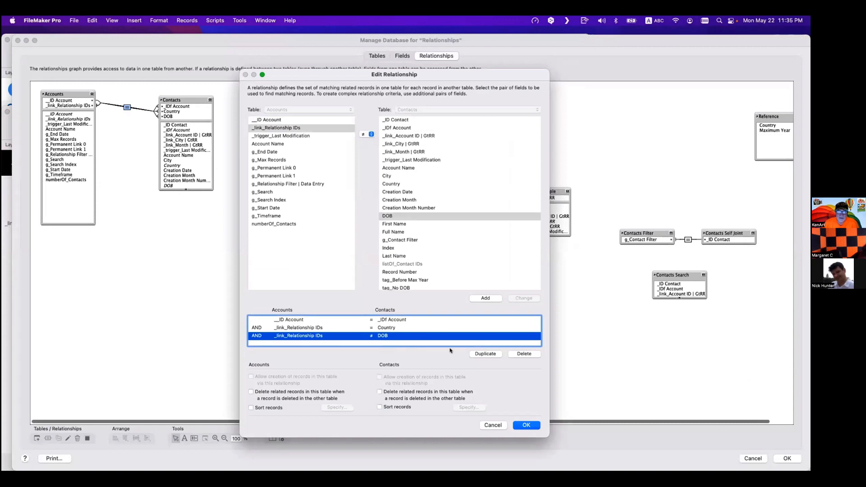
left_click(526, 425)
left_click(787, 458)
- Change the 2000 key in the _link_Relationship IDs field to 2001
left_click(72, 235)
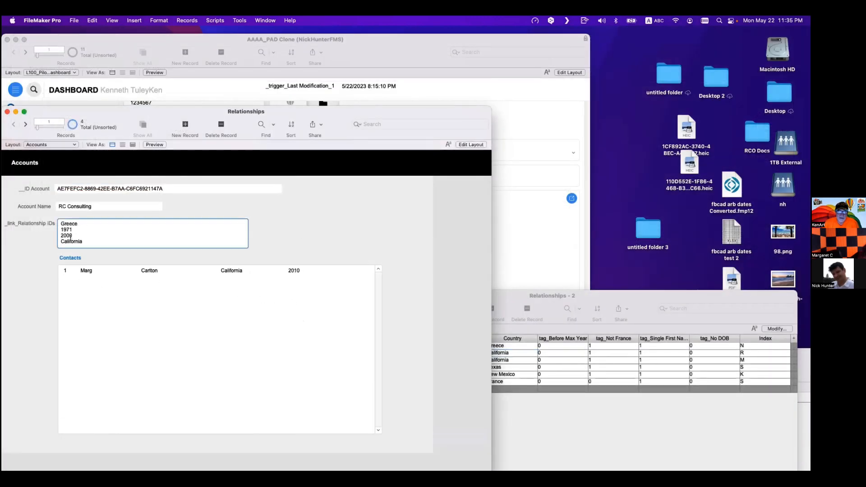
key("BackSpace")
type("1")
left_click(276, 236)
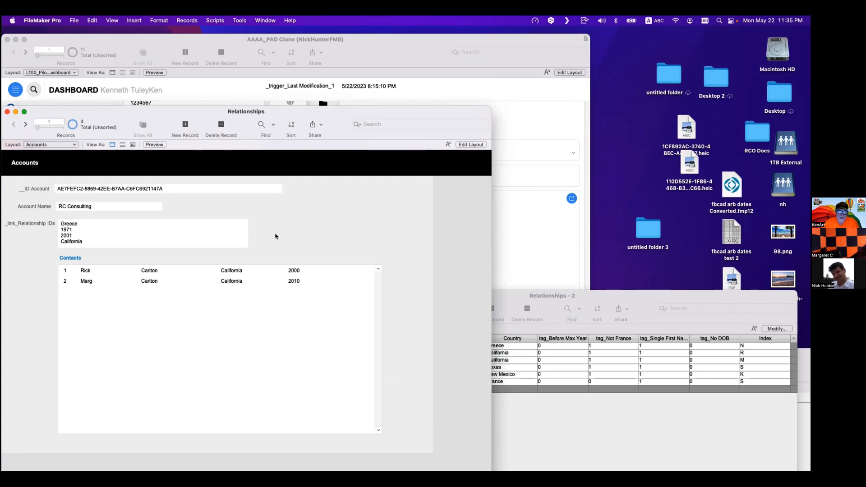
- Change the 1971 key in the _link_Relationship IDs field to 1973
left_click_drag(72, 230, 69, 230)
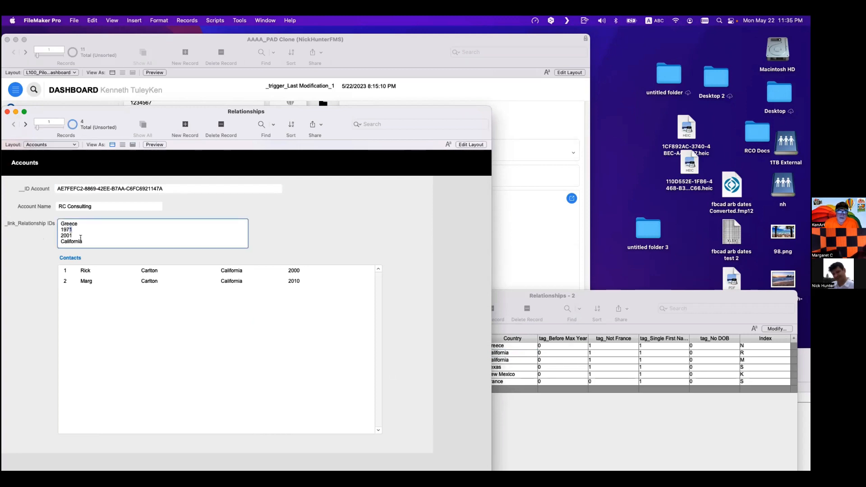
type("3")
left_click(295, 212)
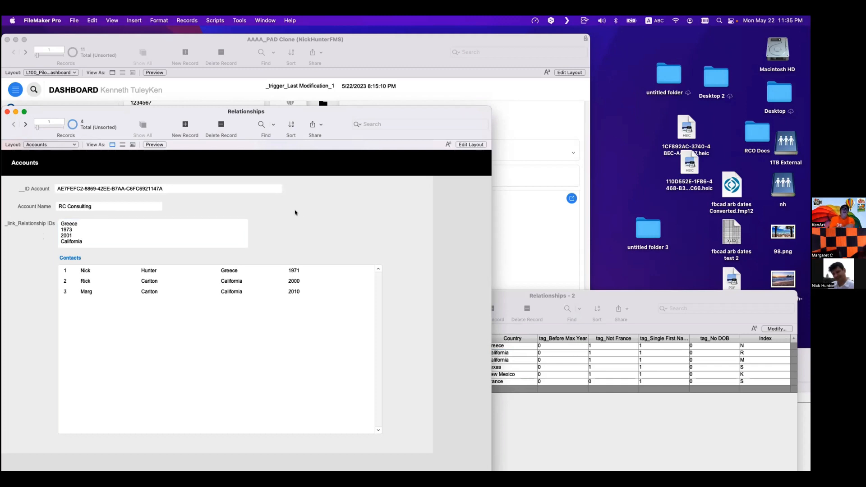
- Set the DOB match operator in the Accounts–Contacts relationship back to = and save the database changes
key("super+shift+d")
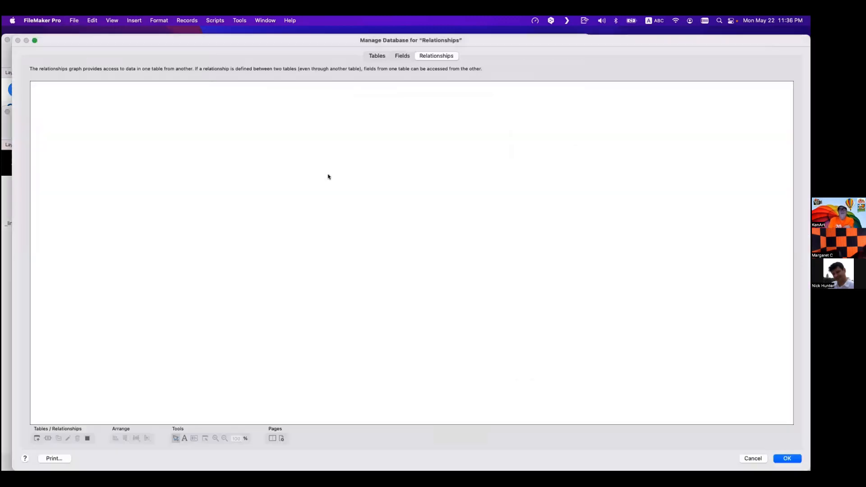
double_click(128, 107)
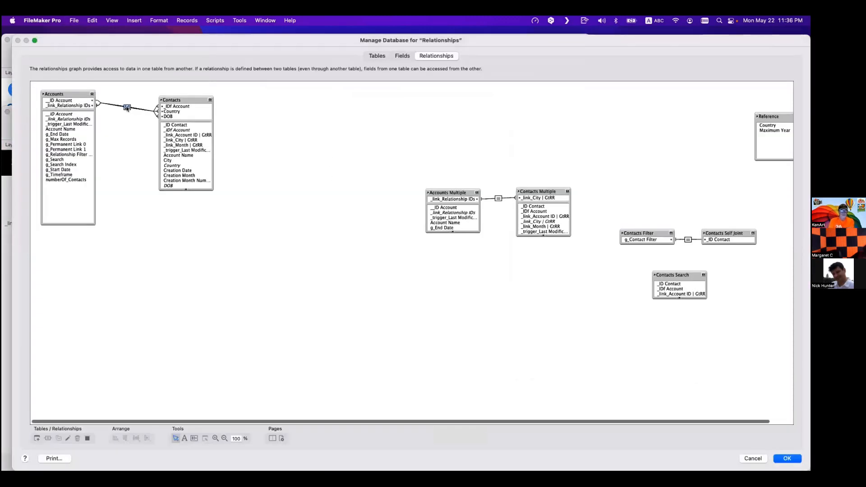
left_click(338, 337)
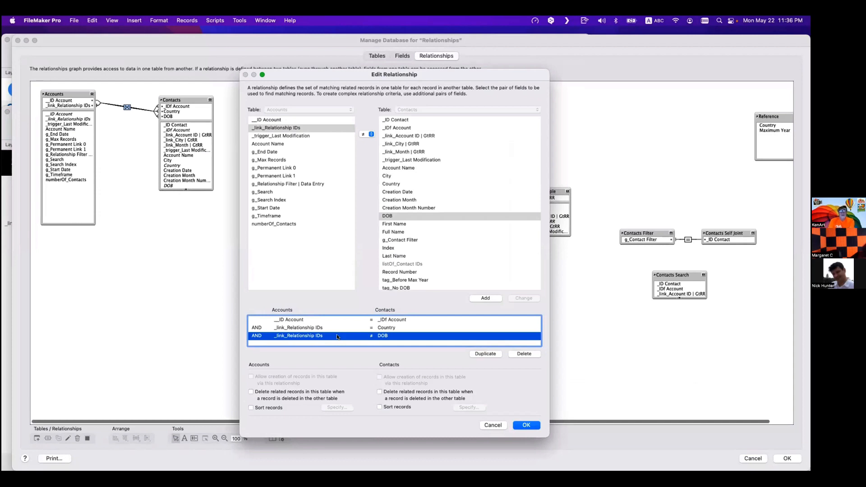
left_click(368, 134)
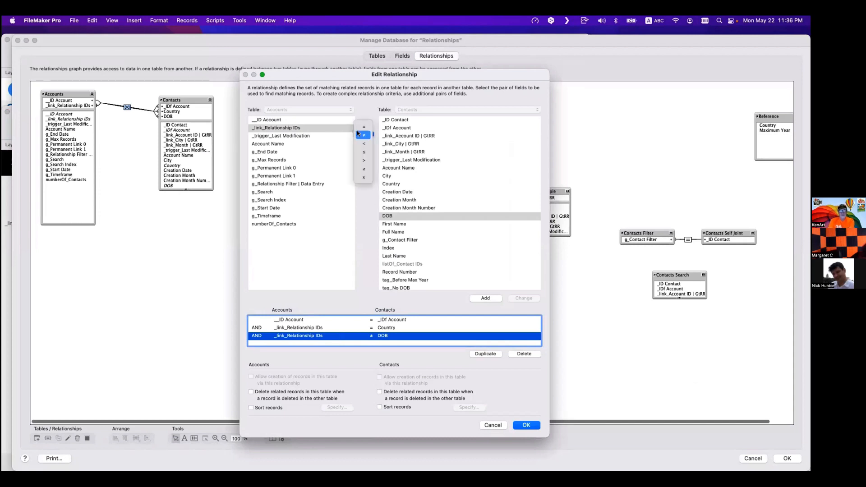
left_click(361, 125)
left_click(518, 298)
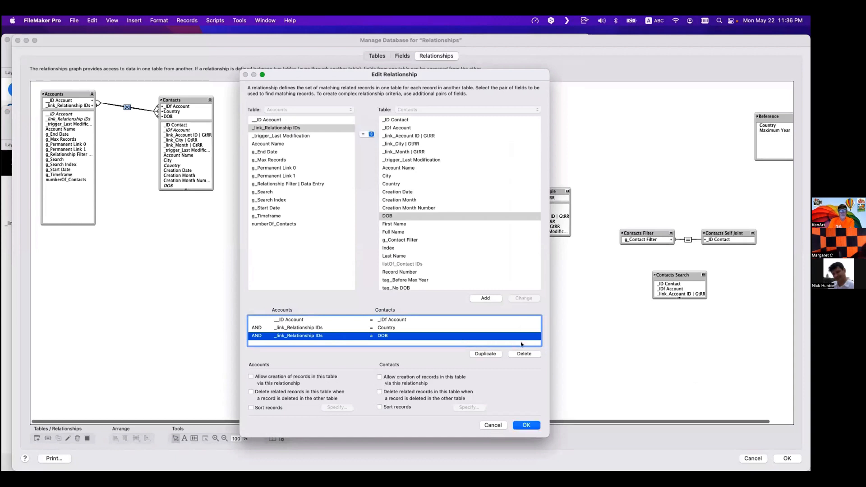
left_click(527, 424)
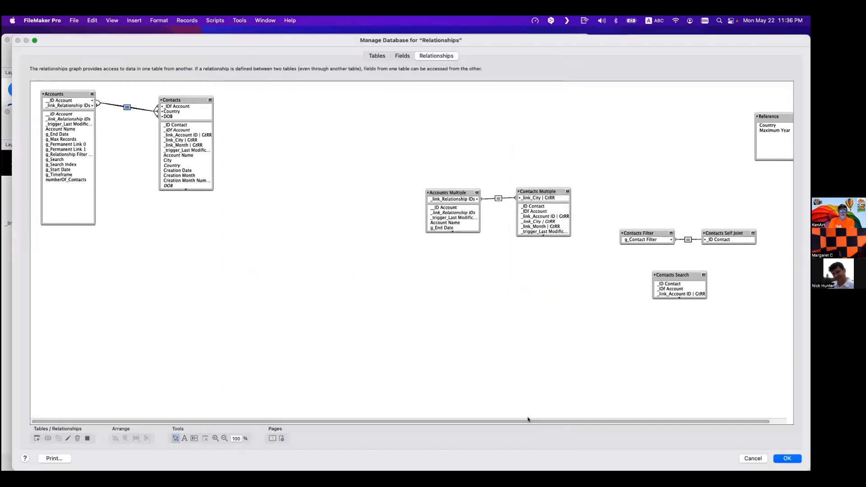
left_click(778, 458)
- Change the 2001 key in the _link_Relationship IDs field to 2000
left_click(71, 233)
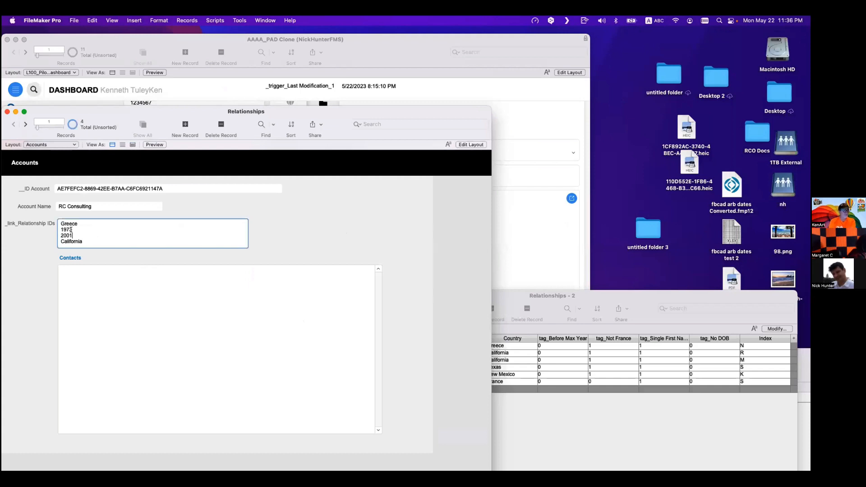
left_click_drag(74, 236, 67, 236)
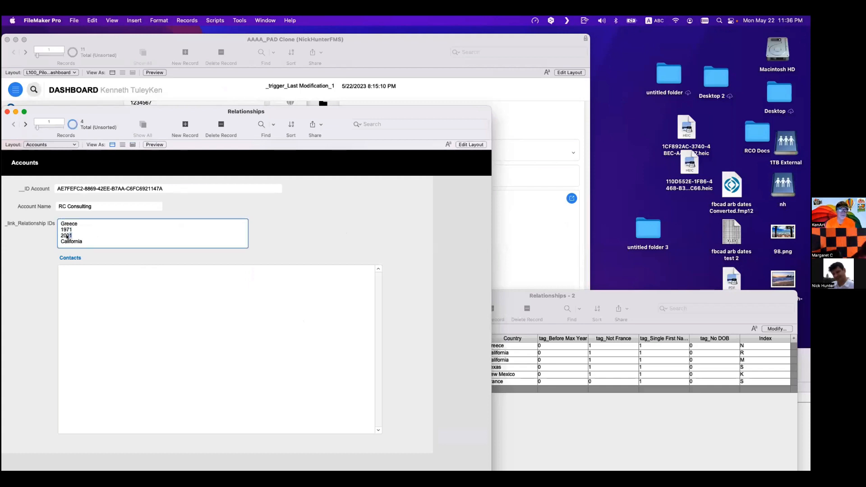
type("00")
left_click(272, 225)
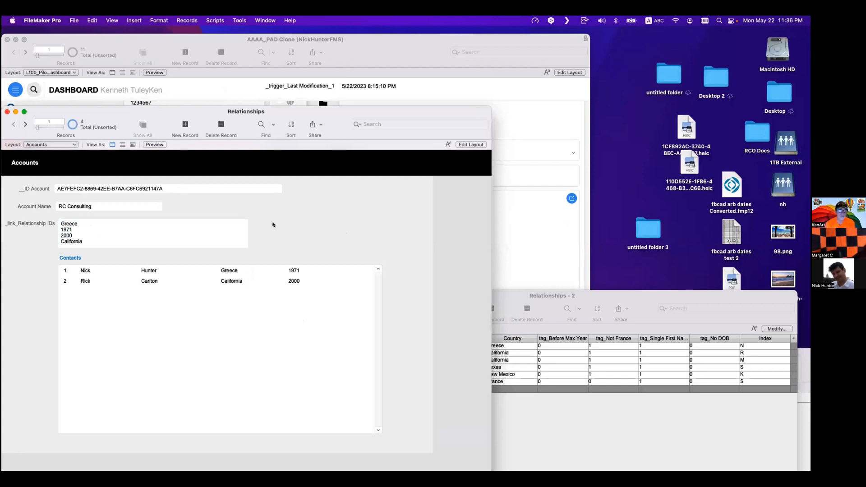
key("super+shift+d")
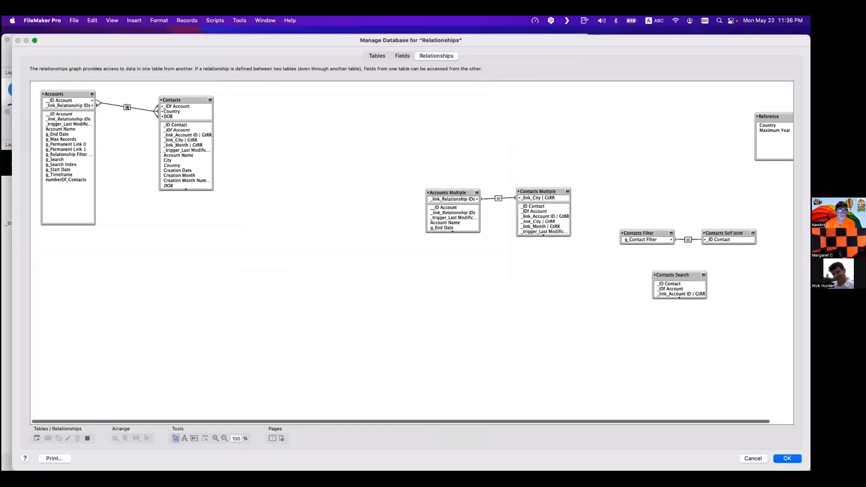
double_click(127, 107)
left_click(307, 336)
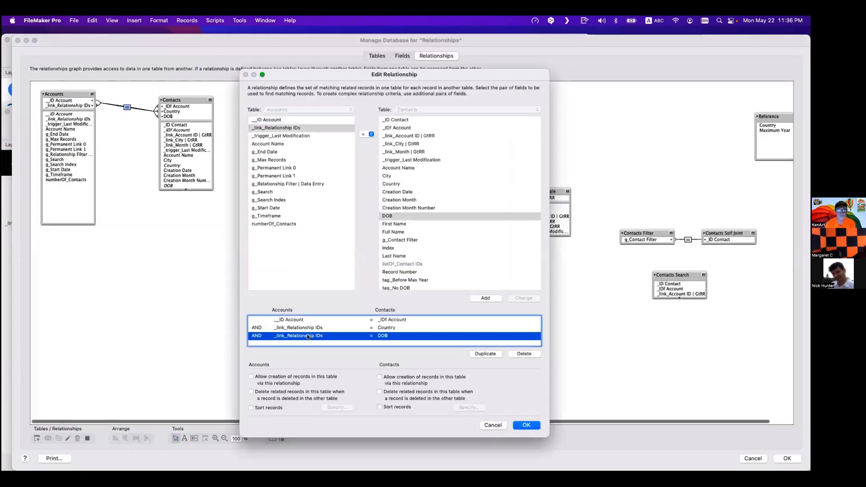
key("Return")
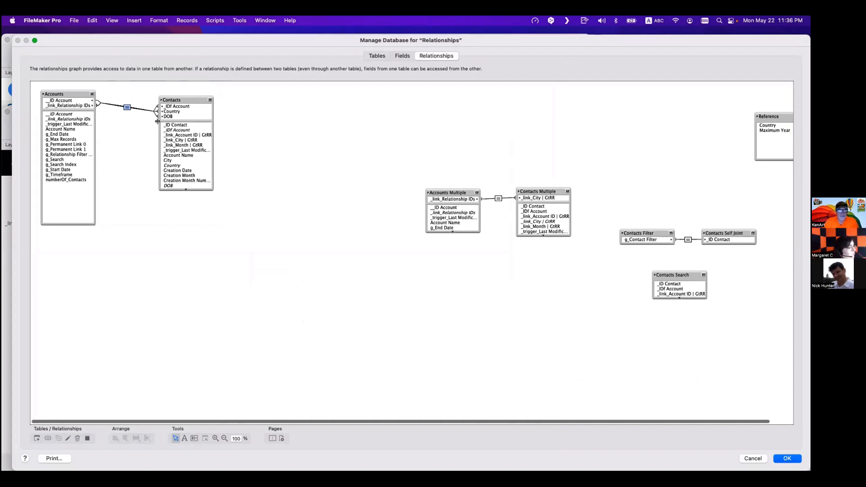
left_click(396, 55)
left_click(103, 70)
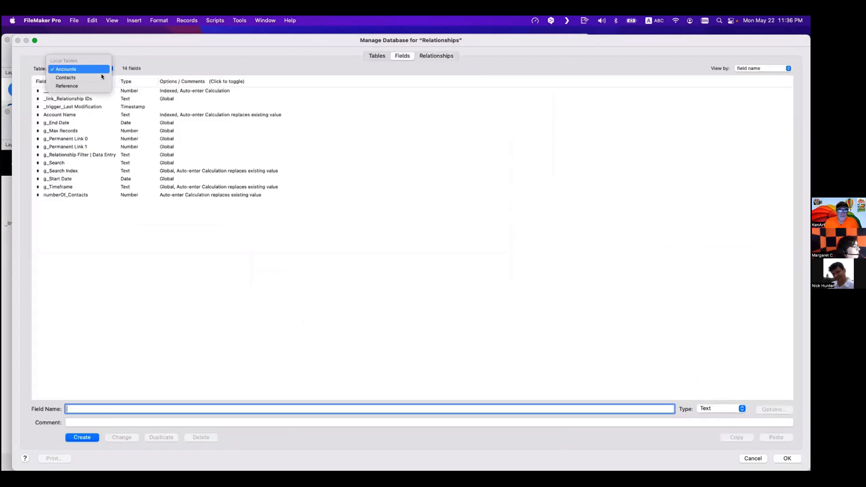
left_click(97, 77)
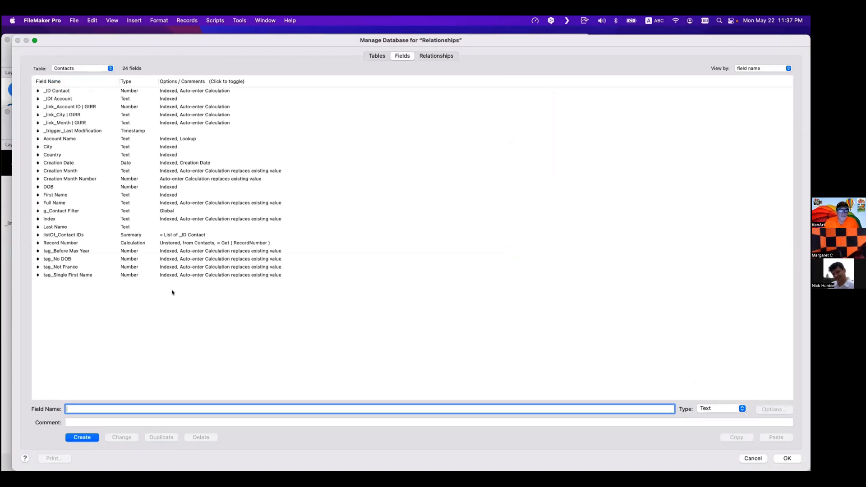
left_click(113, 261)
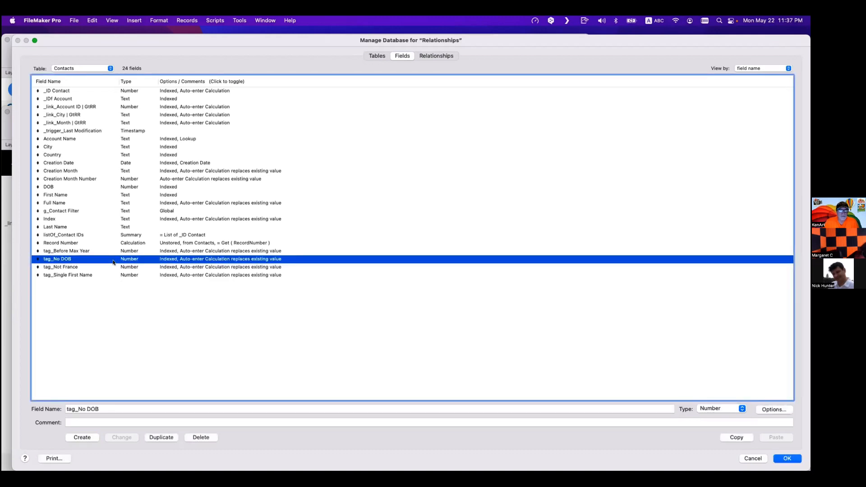
left_click_drag(78, 409, 114, 406)
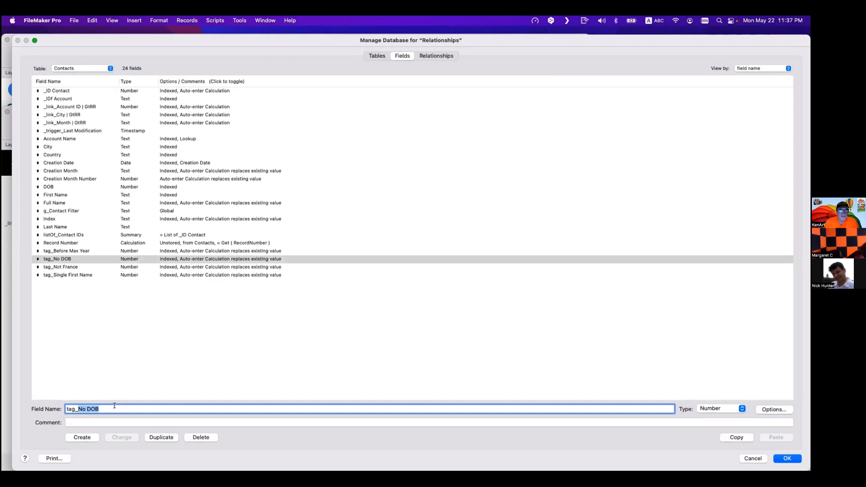
type("2")
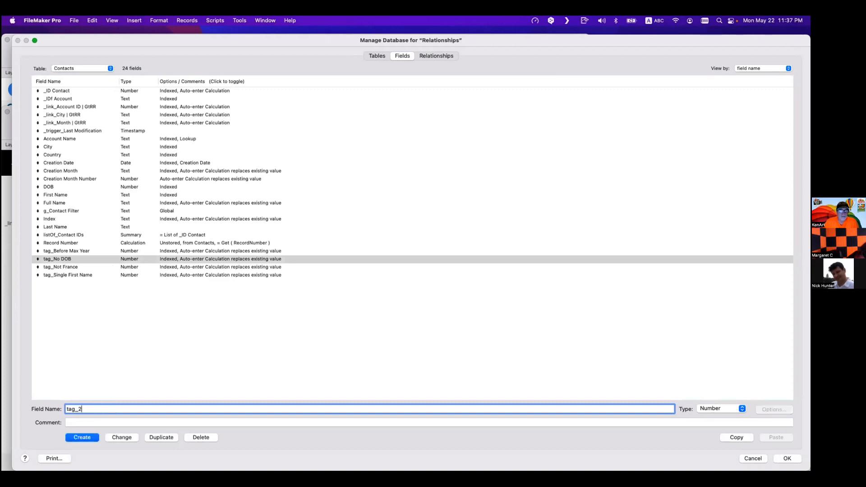
type("000s")
key("Escape")
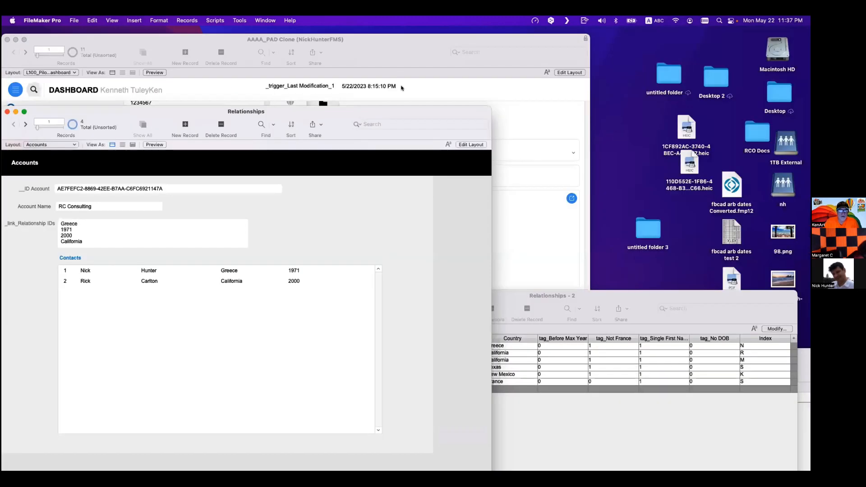
- Duplicate the Accounts field _link_Relationship IDs and rename the copy _link_Relationship IDs | Additional
key("super+shift+d")
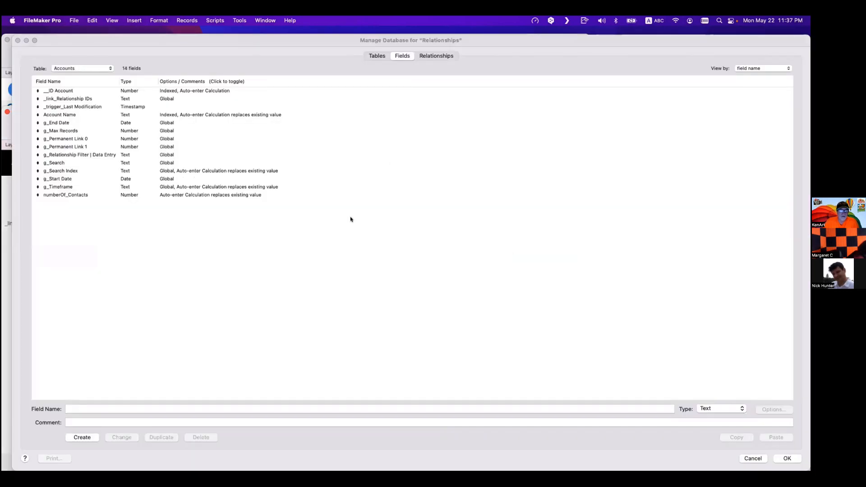
left_click(422, 56)
double_click(127, 107)
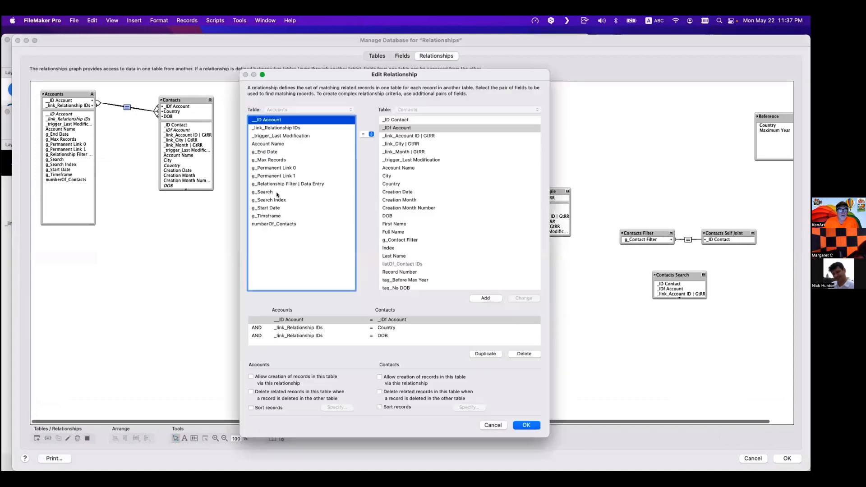
left_click(321, 336)
key("Escape")
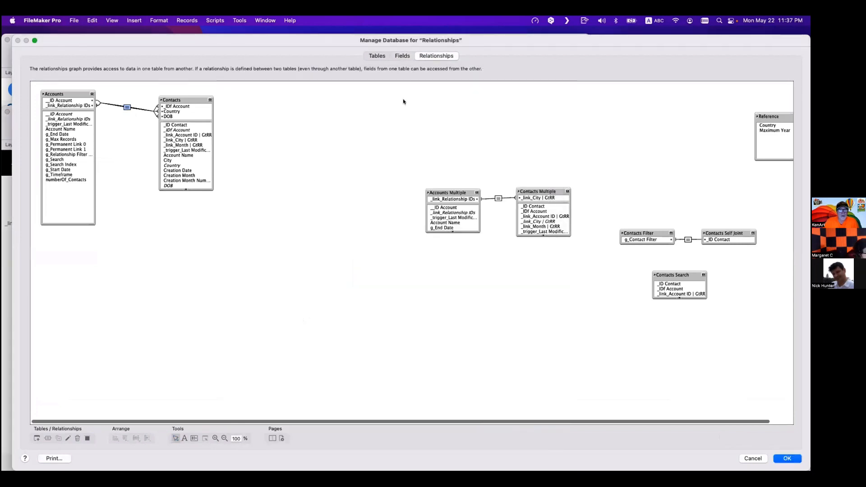
left_click(403, 56)
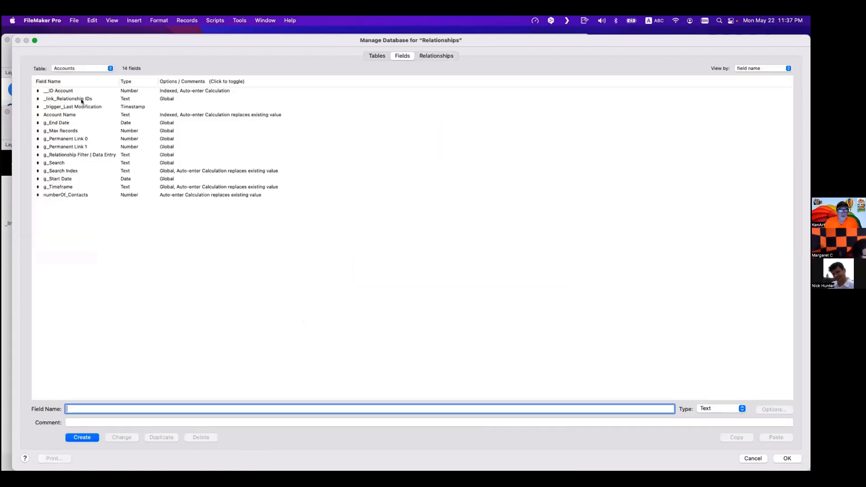
left_click(83, 99)
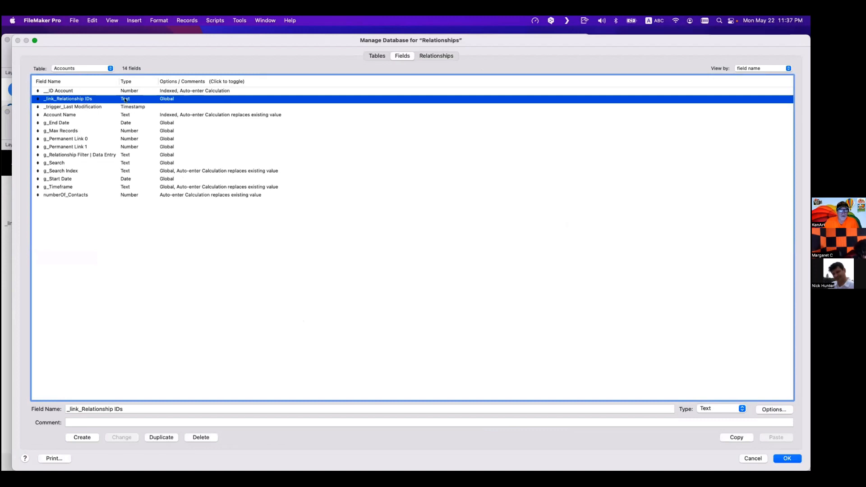
left_click(160, 437)
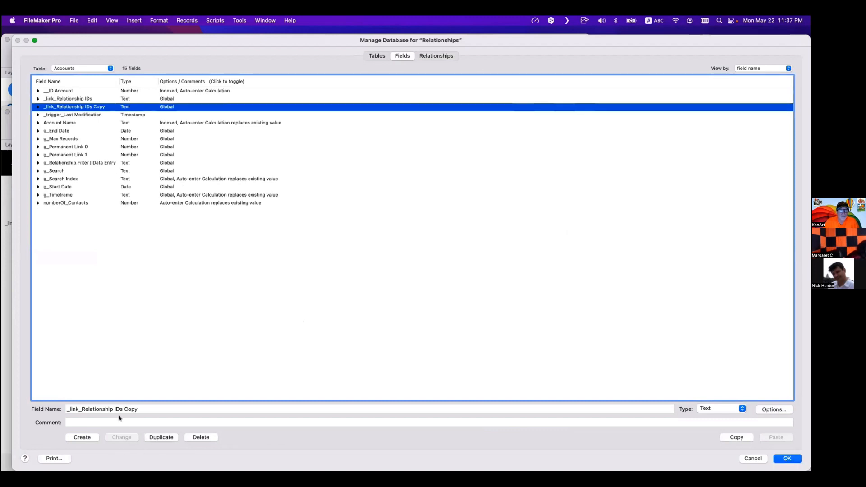
left_click_drag(123, 409, 139, 409)
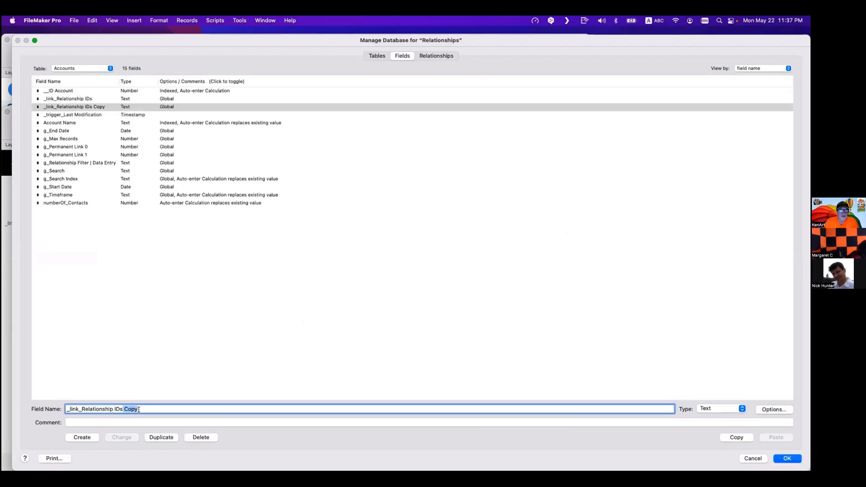
key("BackSpace")
type("| Addiont")
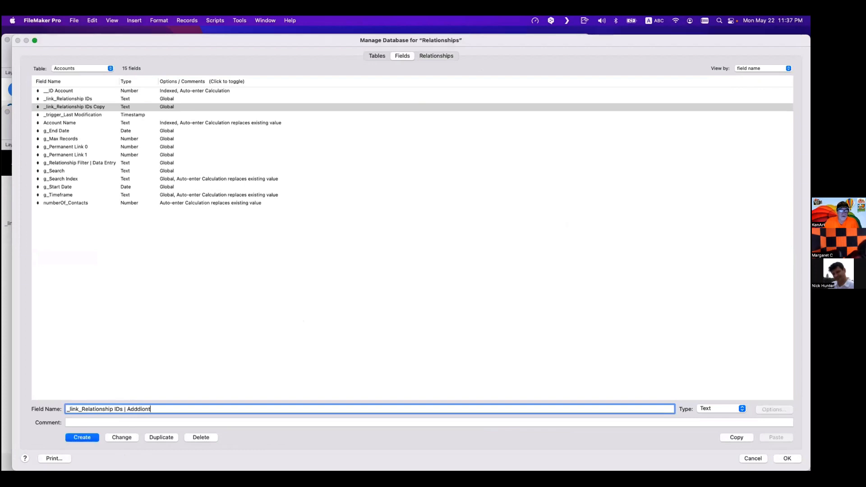
key("BackSpace")
key("BackSpace")
key("BackSpace")
key("BackSpace")
type("itional")
left_click(121, 438)
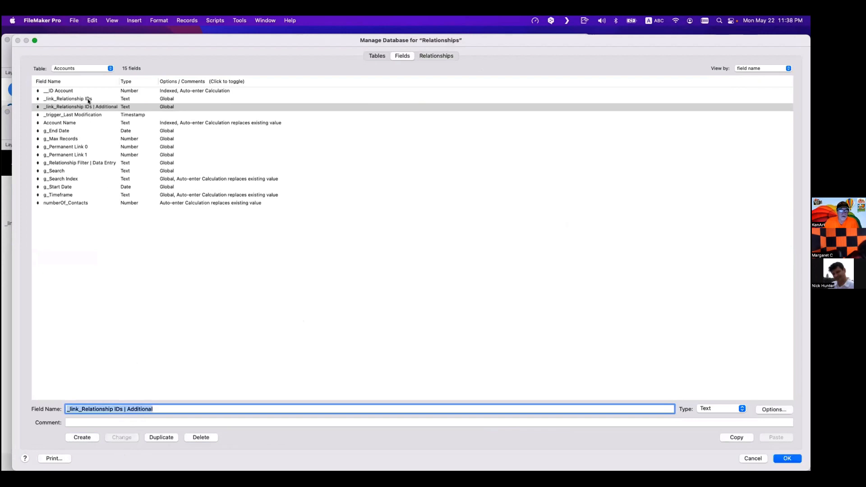
- In the Accounts–Contacts relationship, match DOB against _link_Relationship IDs | Additional instead, then save the database changes
left_click(440, 56)
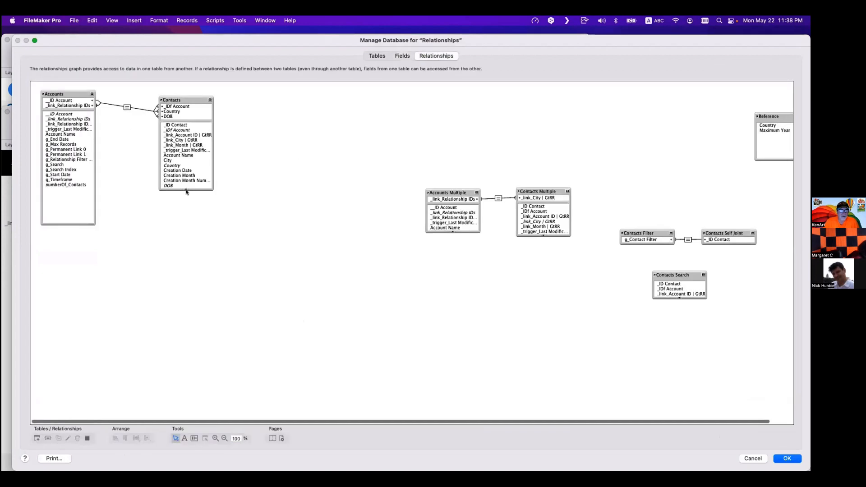
left_click(127, 108)
double_click(127, 108)
left_click(318, 329)
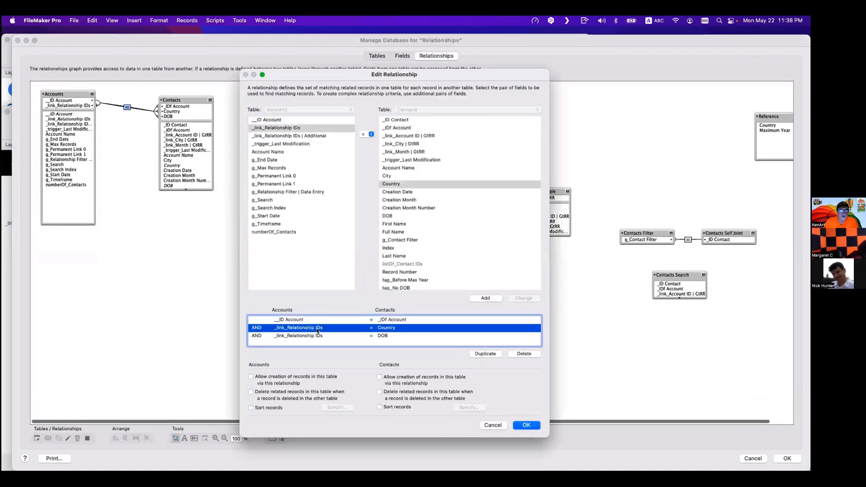
left_click(318, 336)
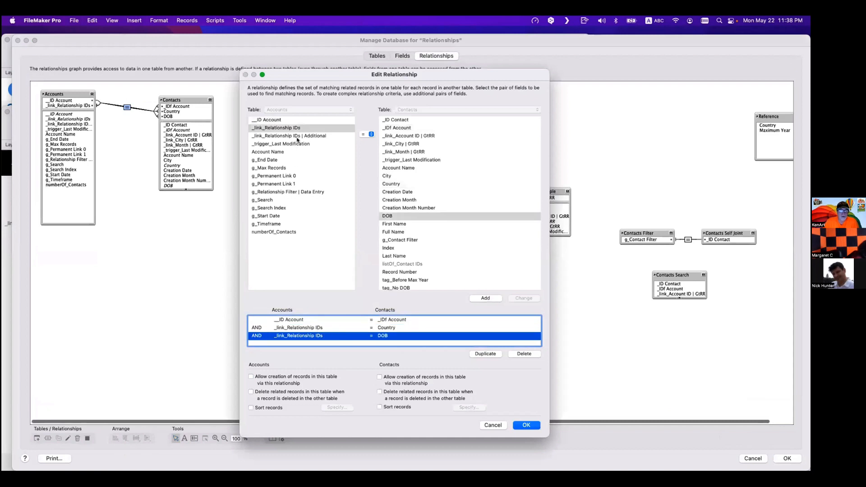
left_click(297, 137)
left_click(523, 299)
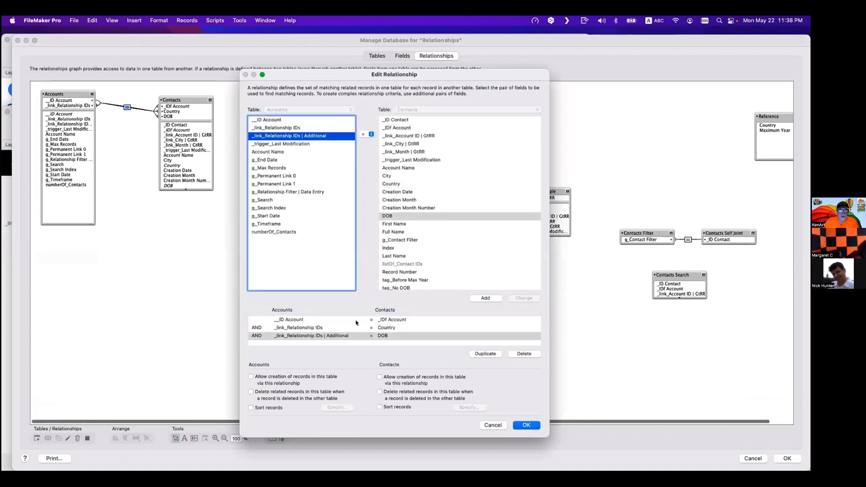
left_click(333, 328)
left_click(334, 321)
left_click(327, 328)
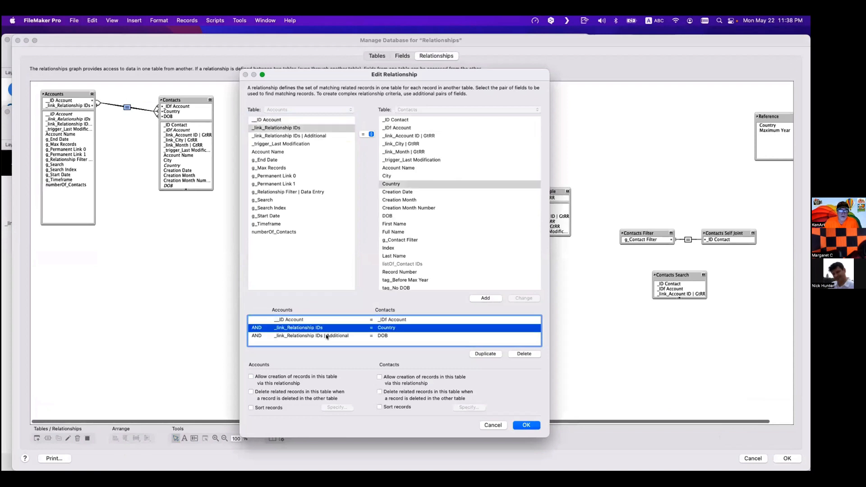
left_click(327, 336)
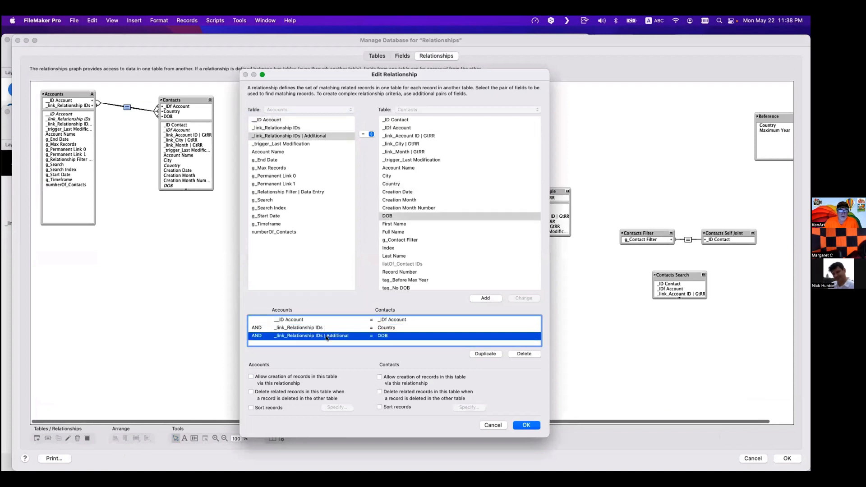
left_click(527, 426)
left_click(786, 458)
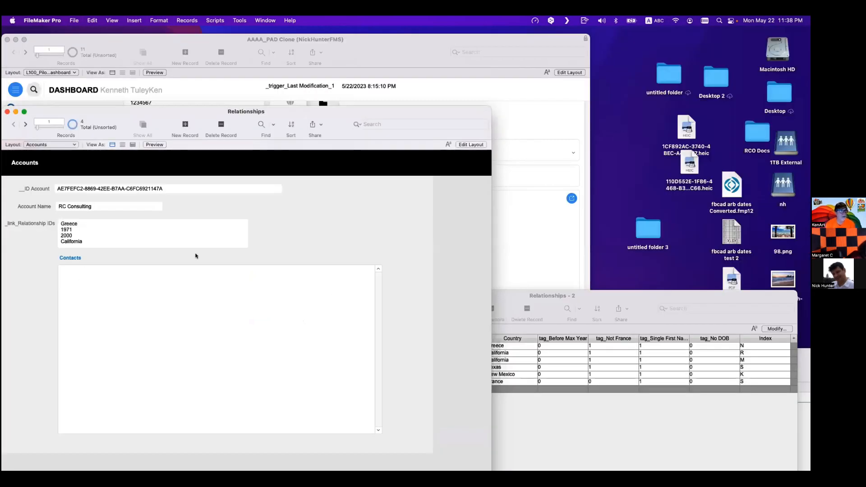
- Add a copy of the multi-key field to the Accounts layout, assign it _link_Relationship IDs | Additional, narrow it, and return to Browse mode
key("super+l")
left_click(261, 235)
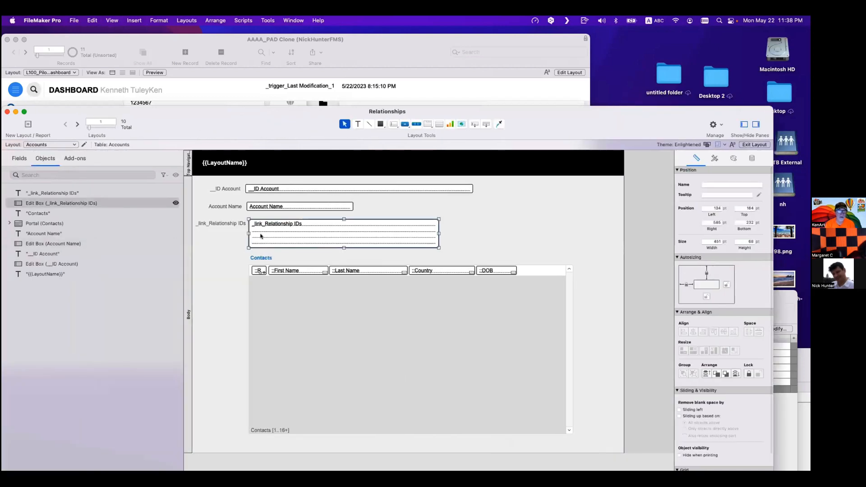
left_click_drag(261, 235, 485, 237)
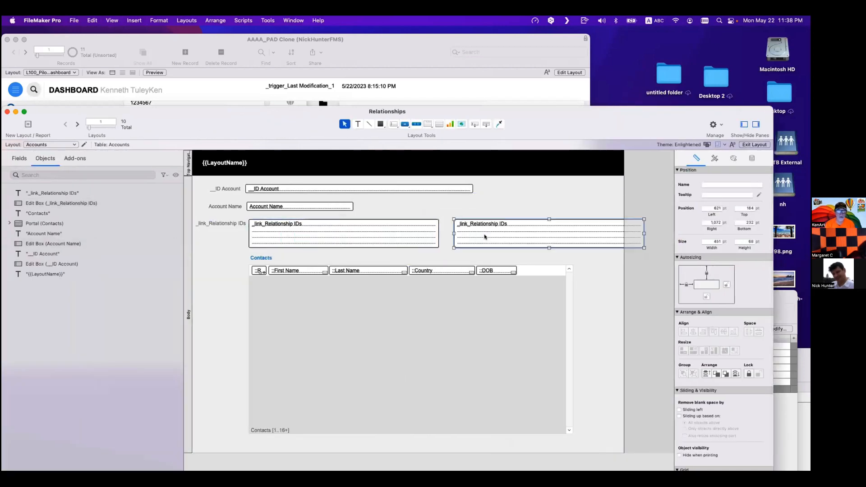
double_click(485, 237)
left_click(377, 223)
left_click(510, 349)
left_click_drag(446, 224, 500, 210)
left_click(606, 233)
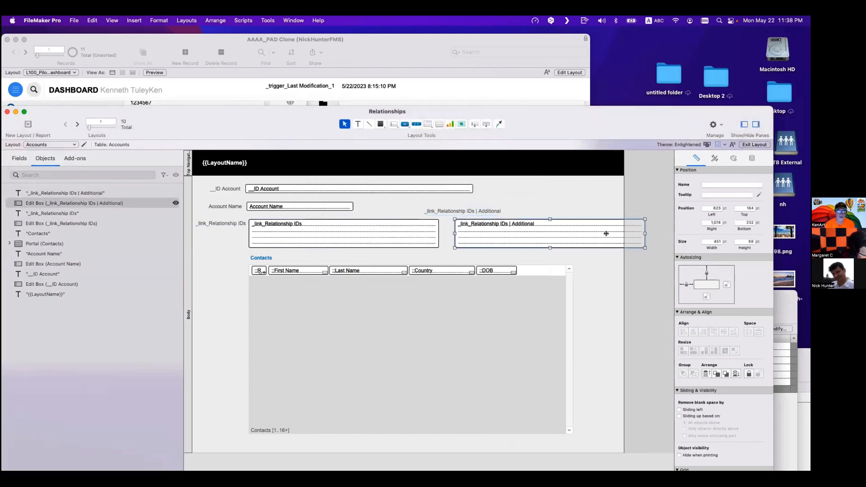
left_click_drag(644, 234, 574, 234)
left_click(582, 243)
key("super+b")
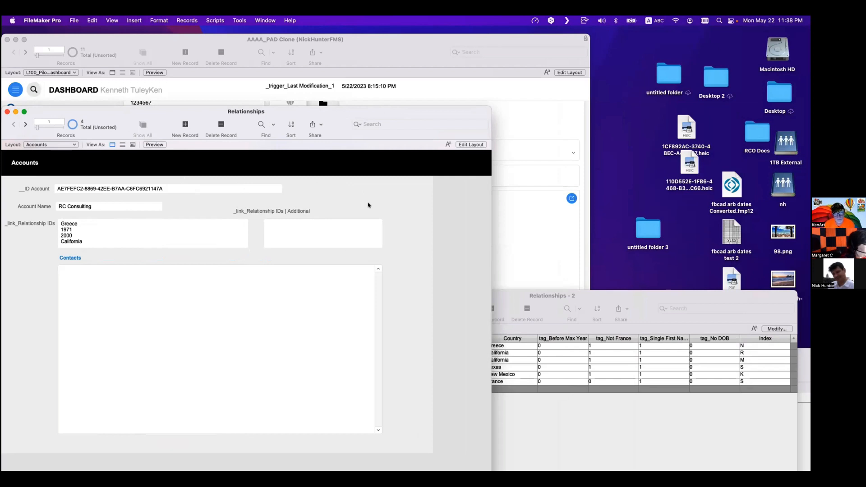
- Try setting the Additional-to-DOB match operator to < in the Accounts–Contacts relationship
key("super+shift+d")
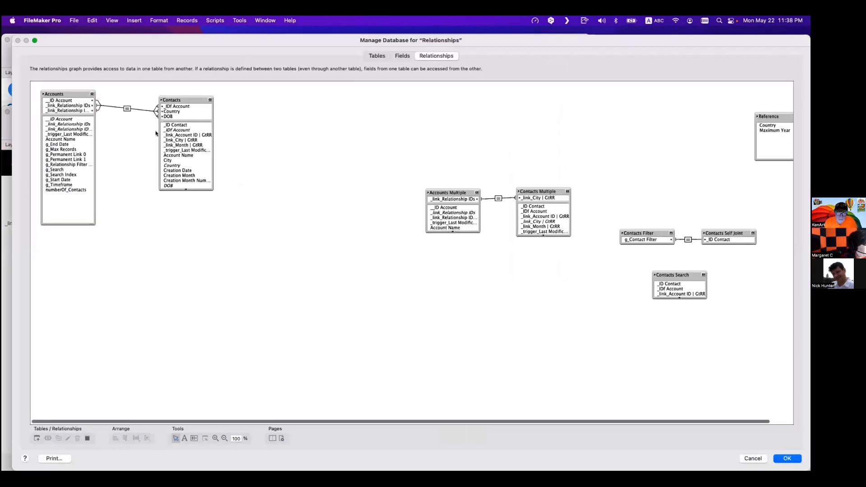
double_click(128, 108)
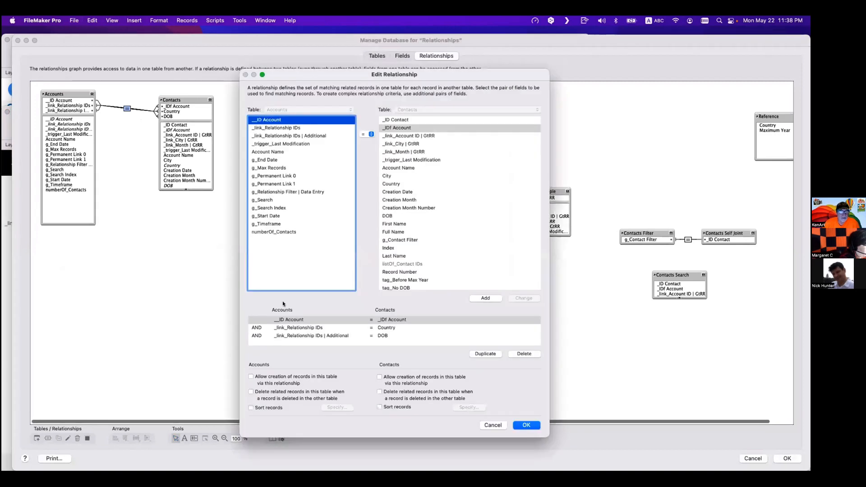
left_click(348, 336)
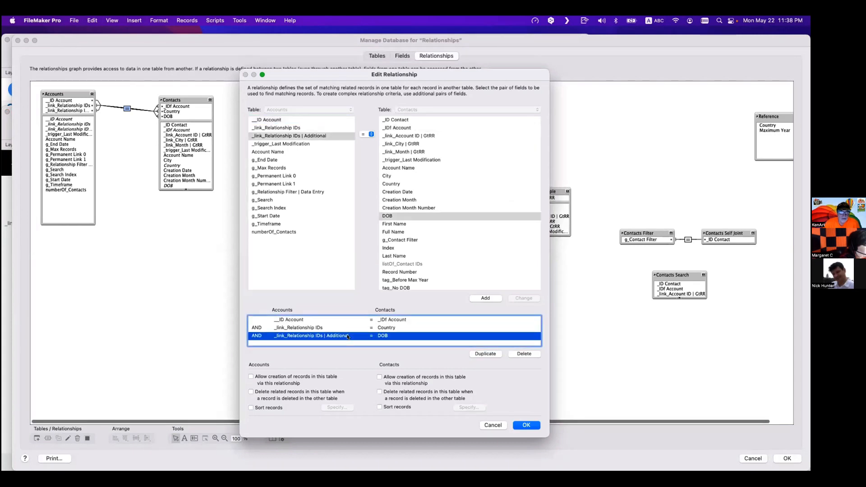
left_click(370, 134)
left_click(365, 153)
left_click(526, 297)
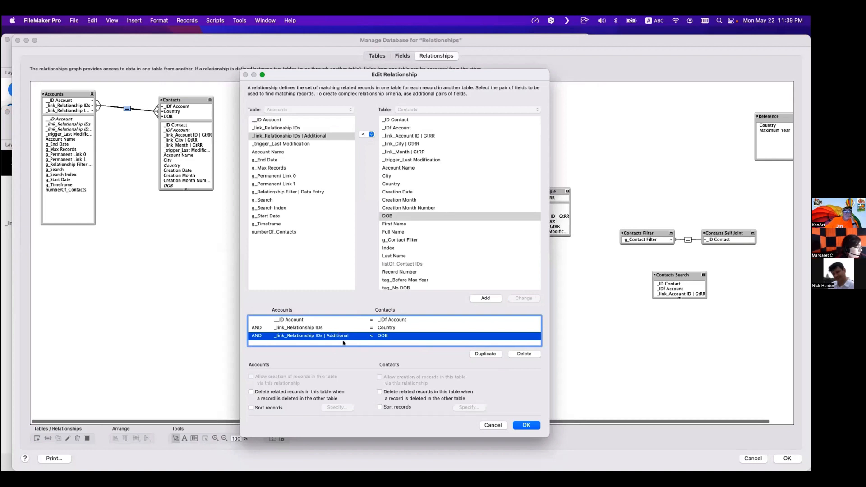
key("Escape")
- Duplicate the Accounts field _link_Relationship IDs | Additional
left_click(406, 56)
left_click(122, 114)
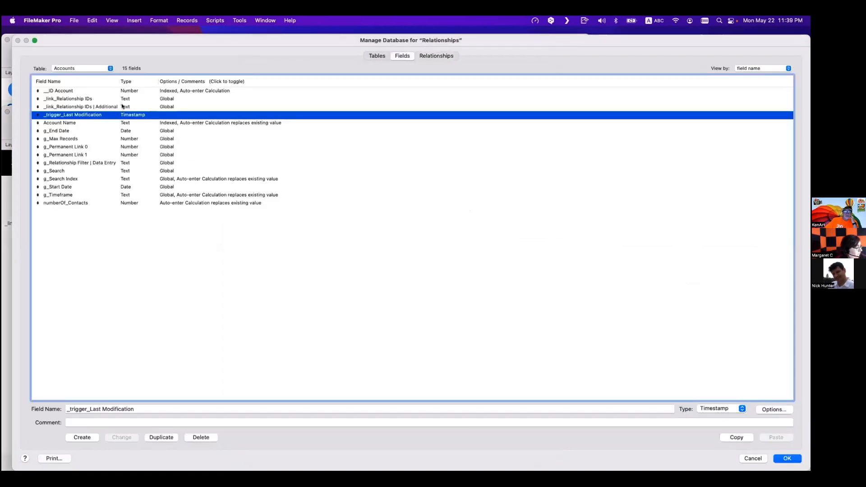
left_click(123, 107)
left_click(164, 437)
double_click(161, 409)
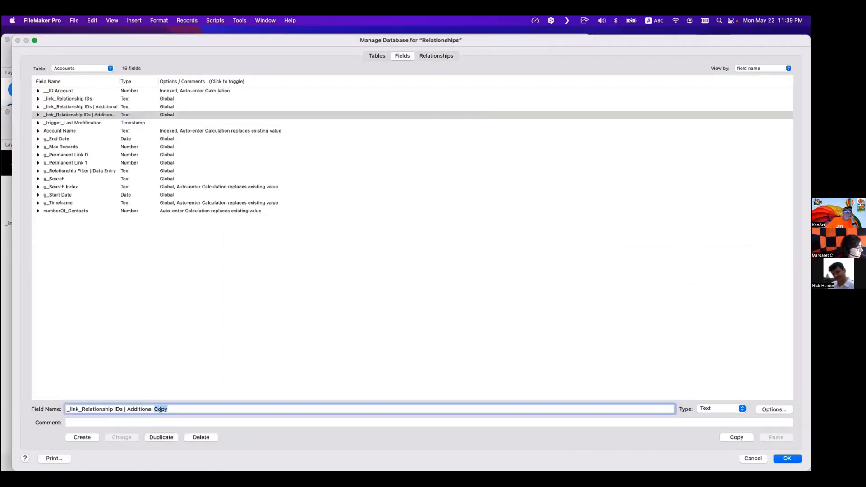
type("2")
left_click(166, 437)
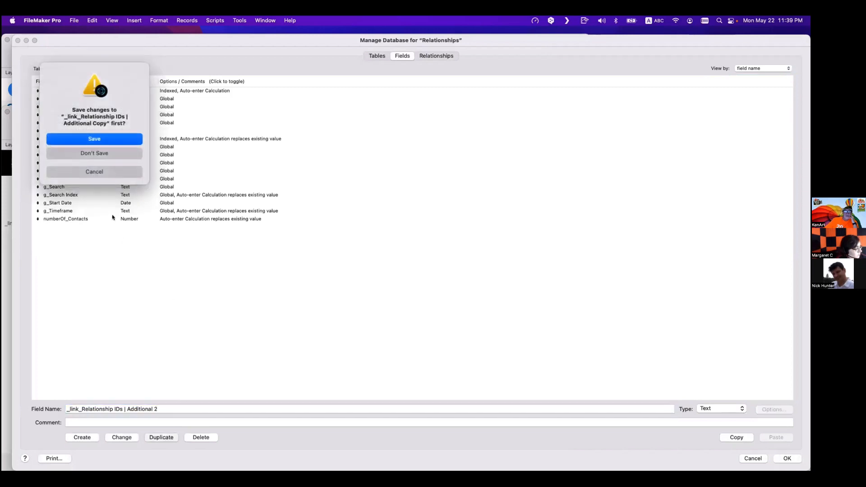
left_click(115, 155)
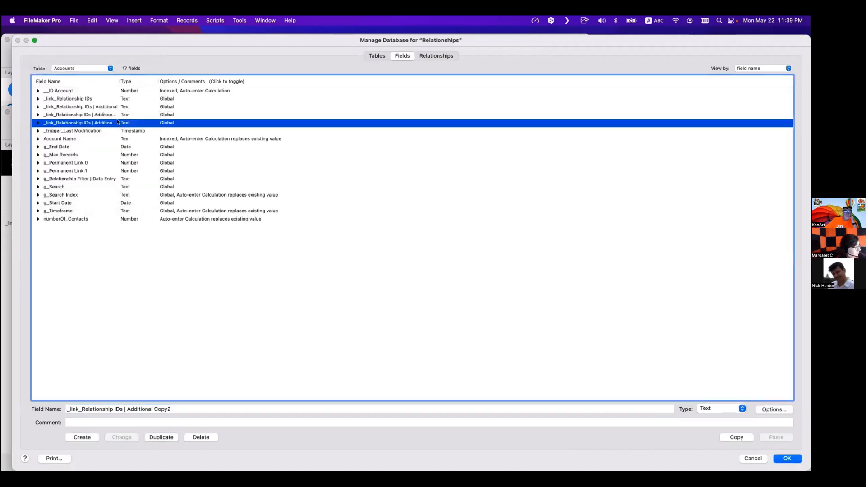
key("Delete")
- Rename the duplicated field _link_Relationship IDs | Additional 2
left_click(120, 137)
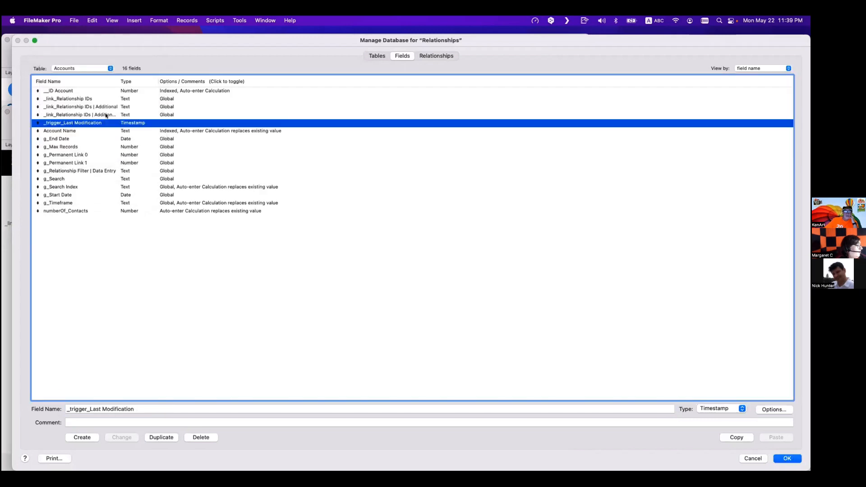
left_click(163, 409)
double_click(161, 409)
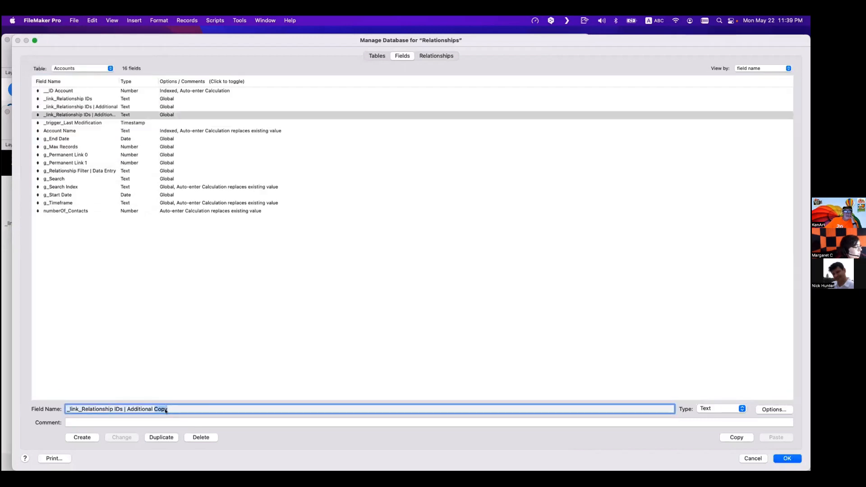
type("2")
left_click(128, 437)
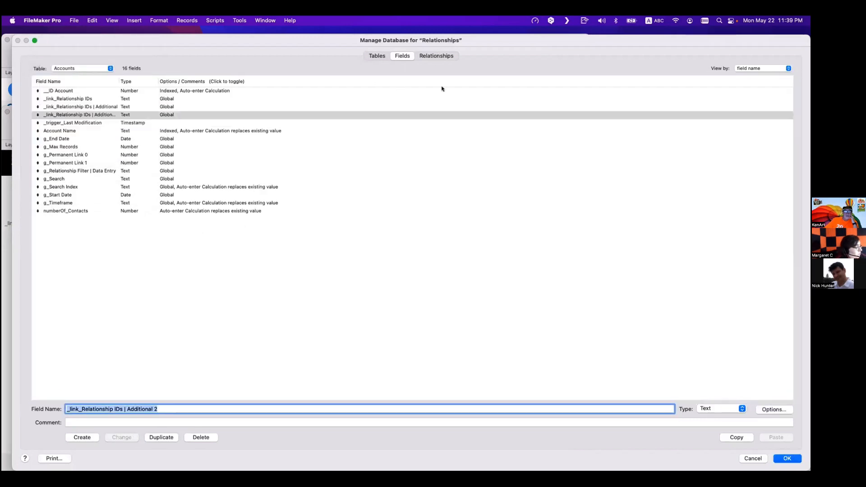
- Change the operator of the _link_Relationship IDs | Additional to DOB match to < in the Accounts–Contacts relationship
left_click(428, 55)
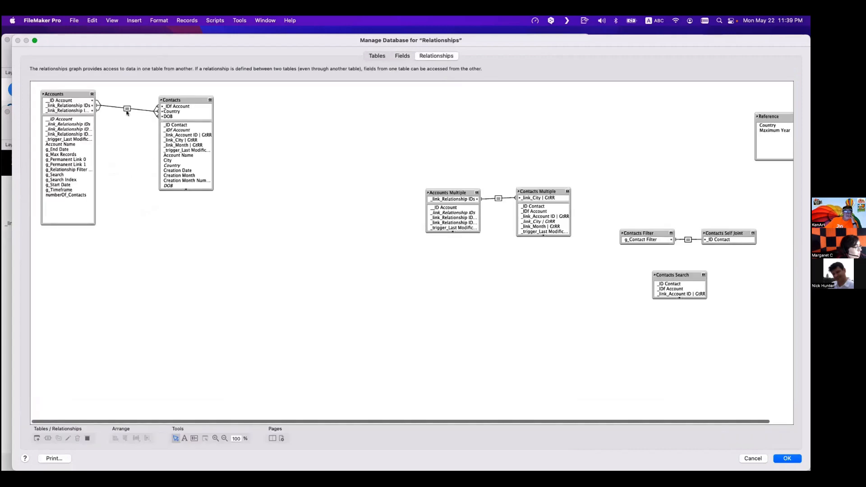
double_click(127, 109)
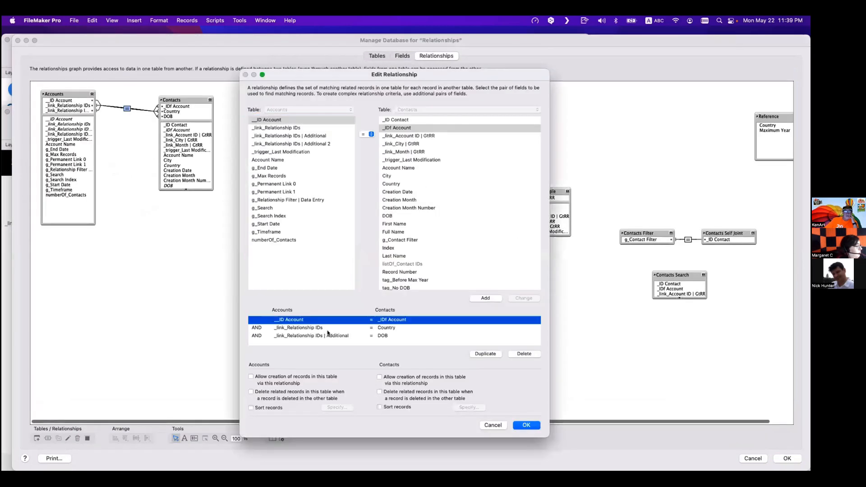
left_click(328, 334)
left_click(368, 134)
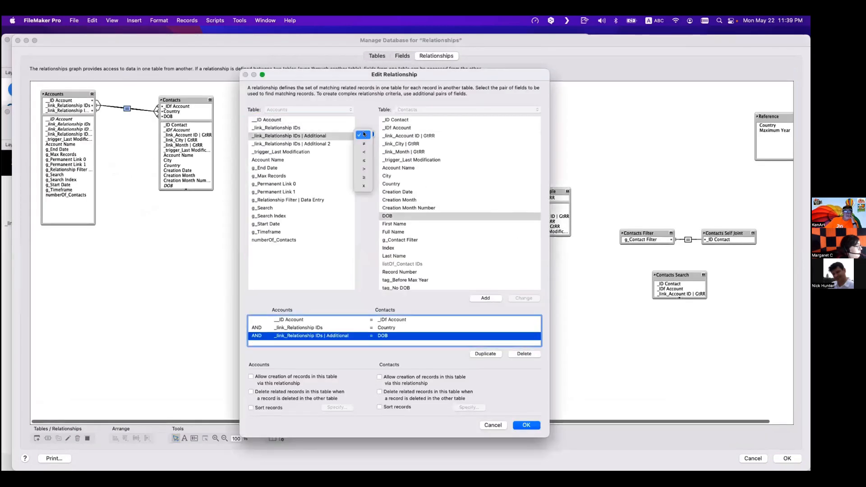
left_click(363, 150)
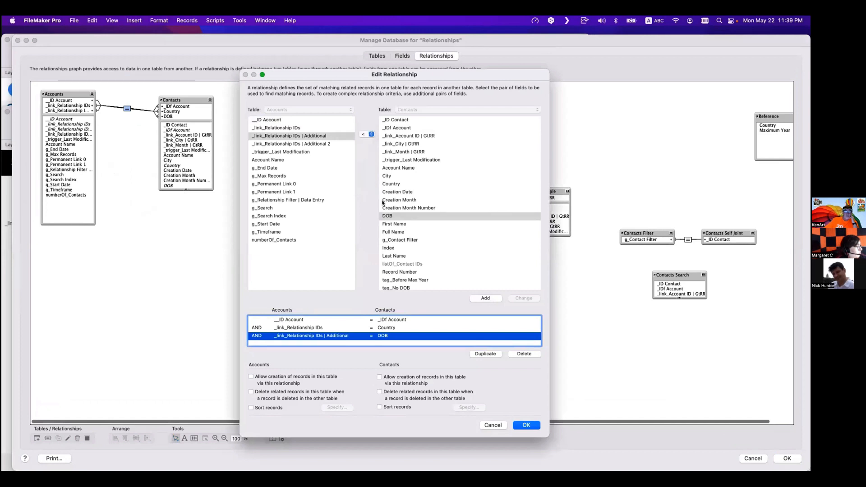
left_click(519, 299)
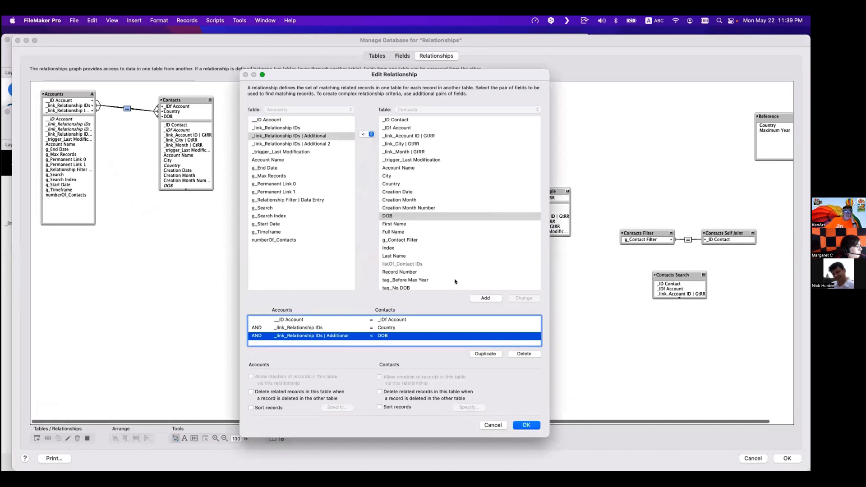
- Add a match of _link_Relationship IDs | Additional 2 > DOB to the relationship and close it
left_click(316, 144)
left_click(363, 134)
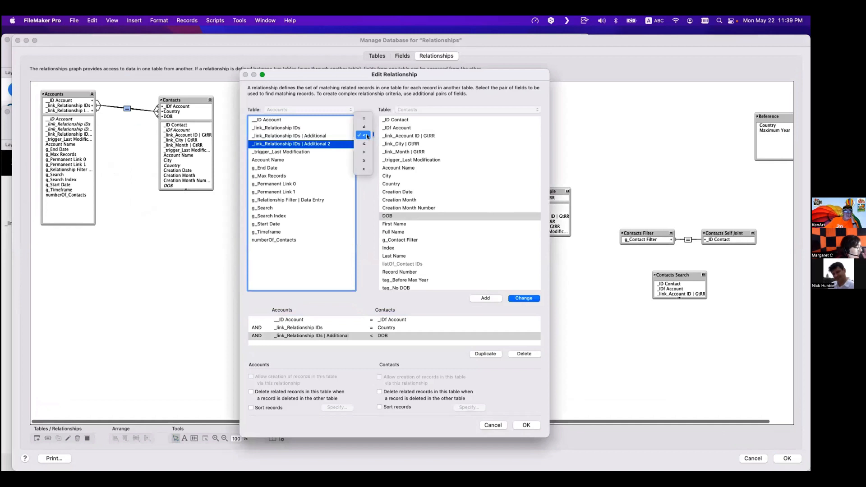
left_click(364, 151)
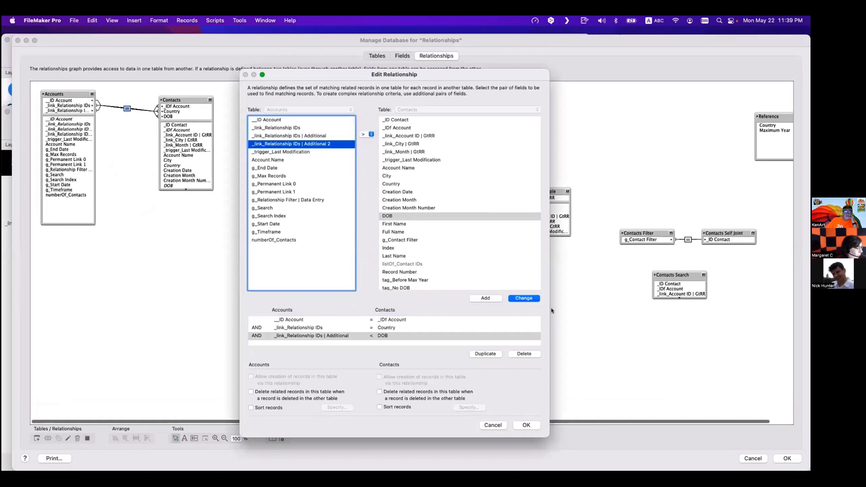
left_click(497, 297)
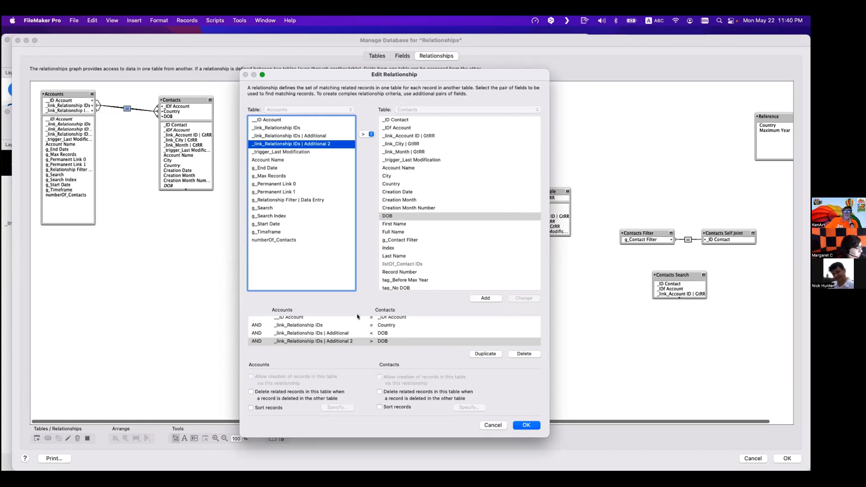
left_click(374, 334, "shift")
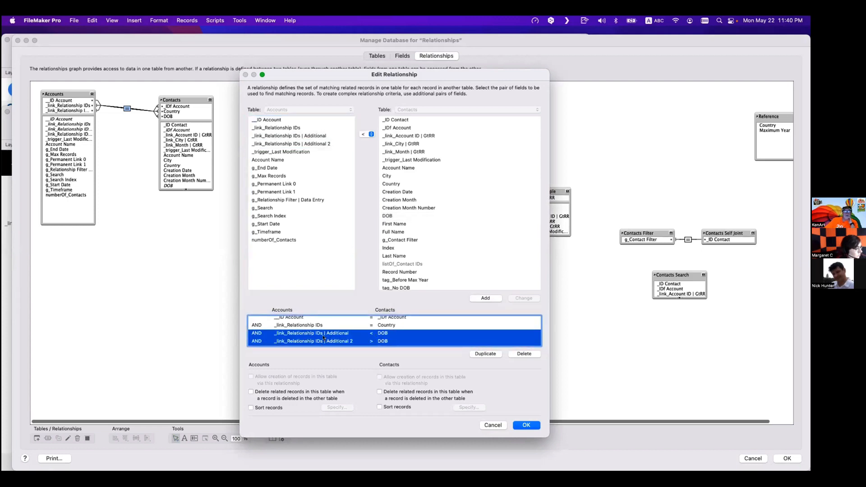
key("Return")
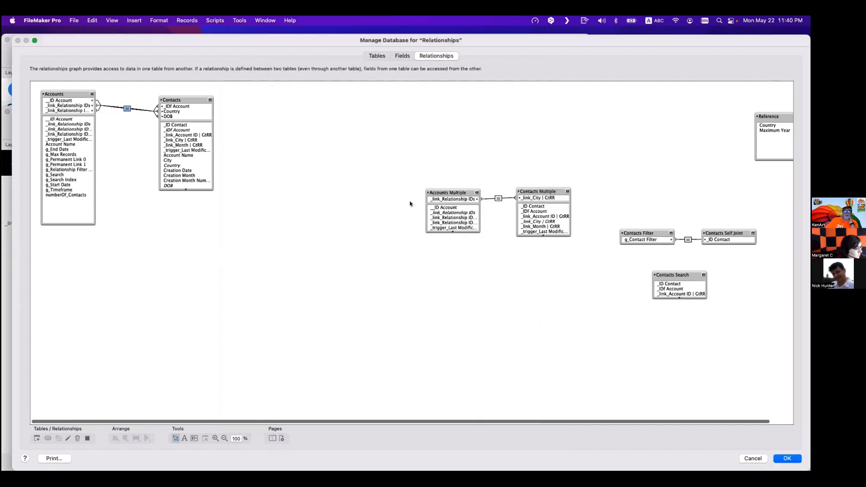
- Create a Number field named tag_2000s in the Contacts table
left_click(403, 55)
left_click(97, 68)
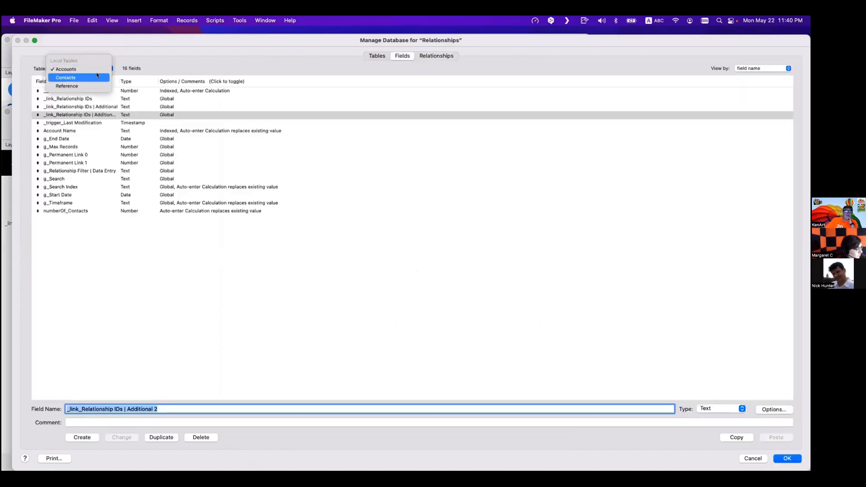
left_click(81, 77)
left_click(86, 251)
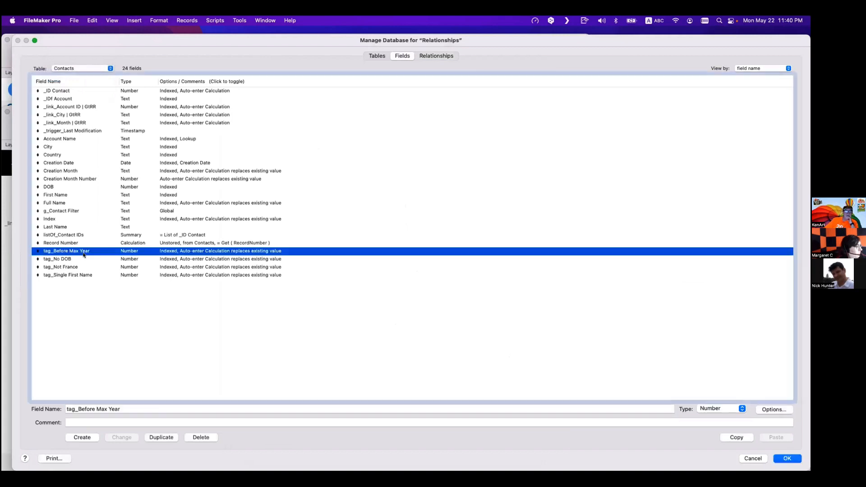
left_click(85, 259)
triple_click(77, 405)
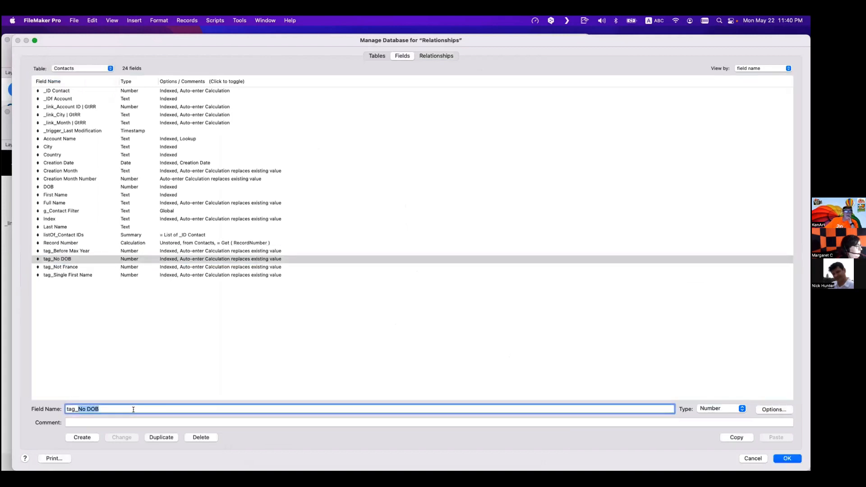
type("tag_2000s")
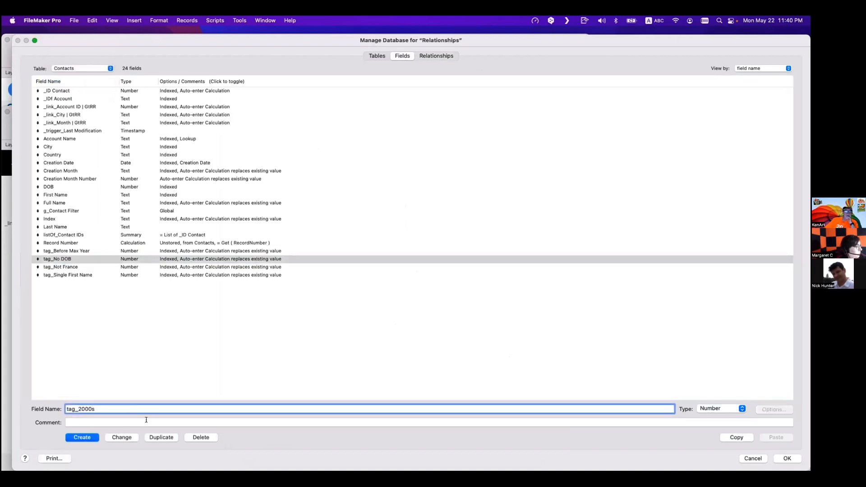
left_click(81, 438)
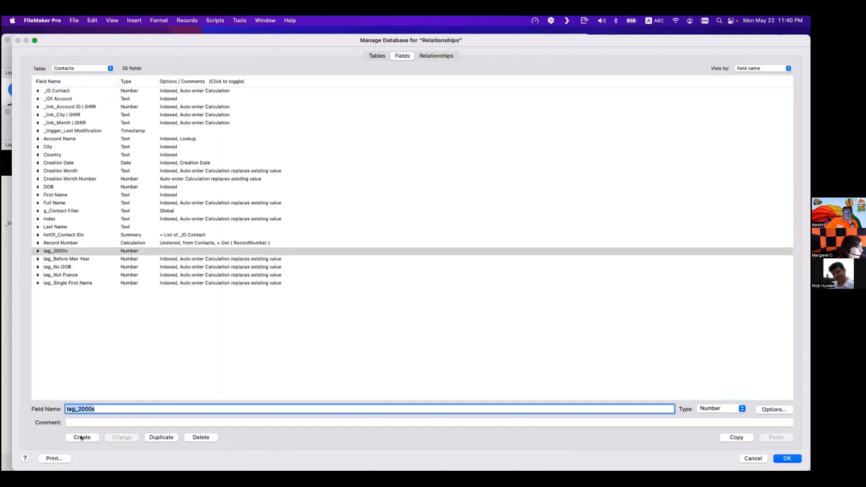
left_click(148, 249)
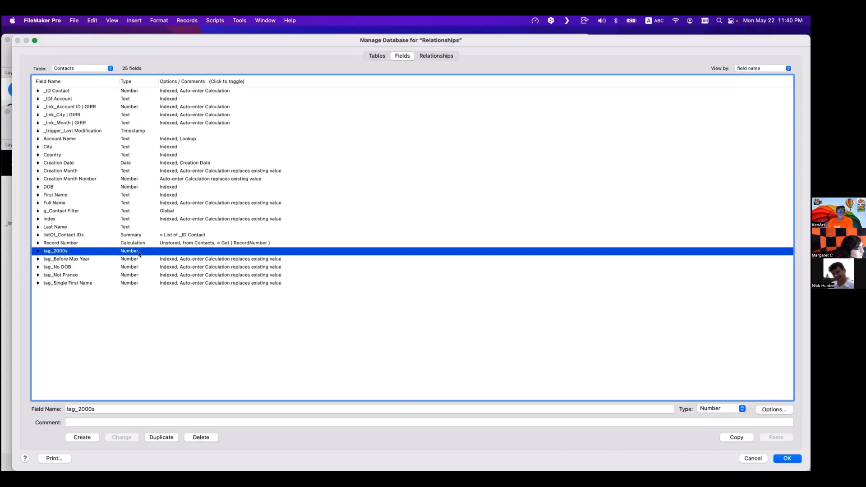
double_click(140, 252)
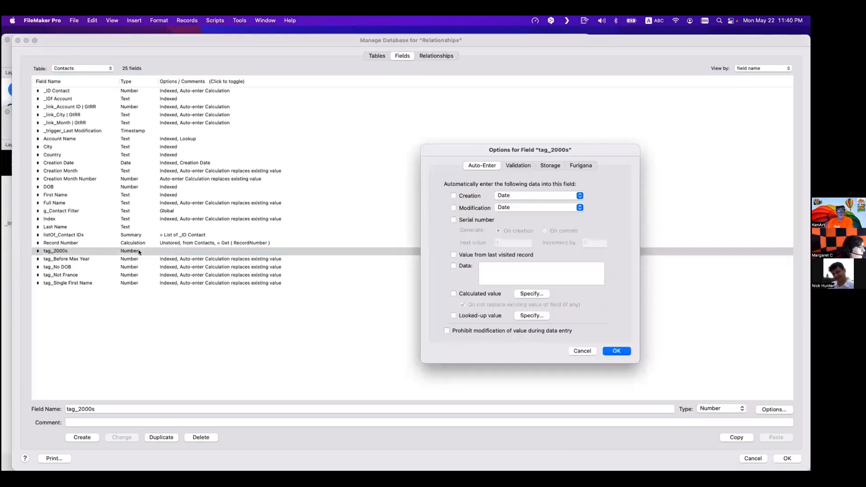
left_click(526, 293)
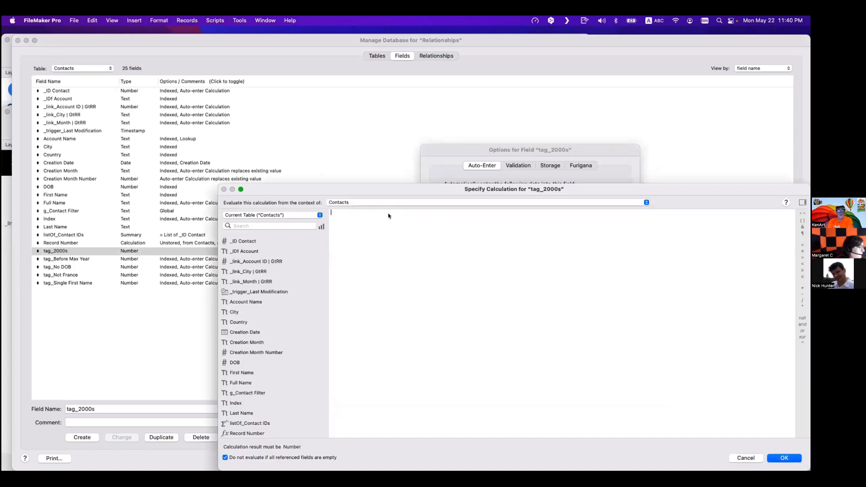
type("range")
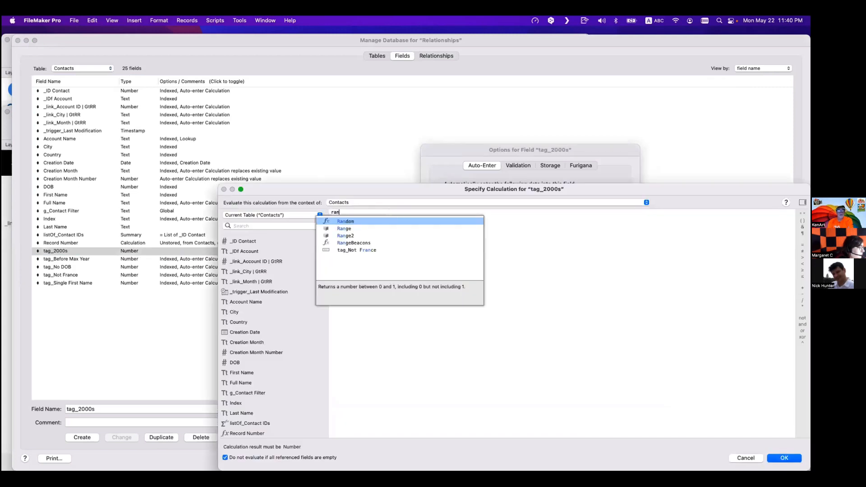
key("Up")
key("Up")
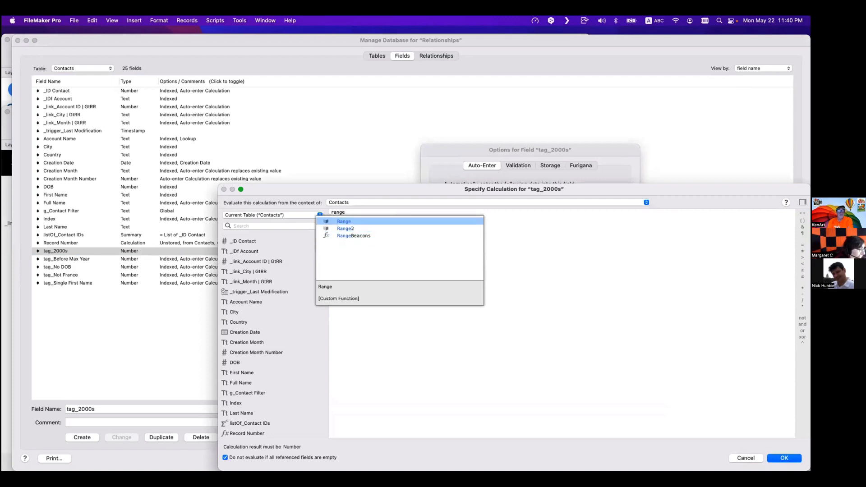
key("Return")
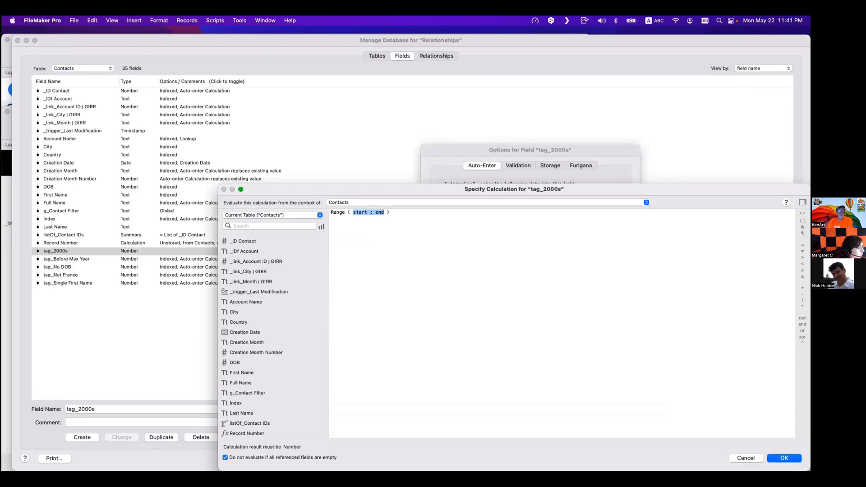
left_click(356, 212)
double_click(357, 212)
key("Escape")
key("Escape")
key("Escape")
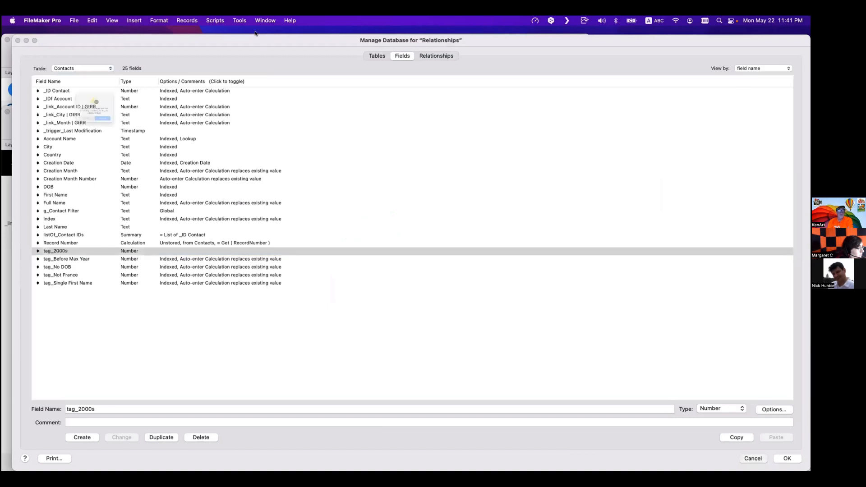
- Close the database dialog and evaluate Range ( 2000 ; 2010 ) as a Data Viewer expression
left_click(68, 142)
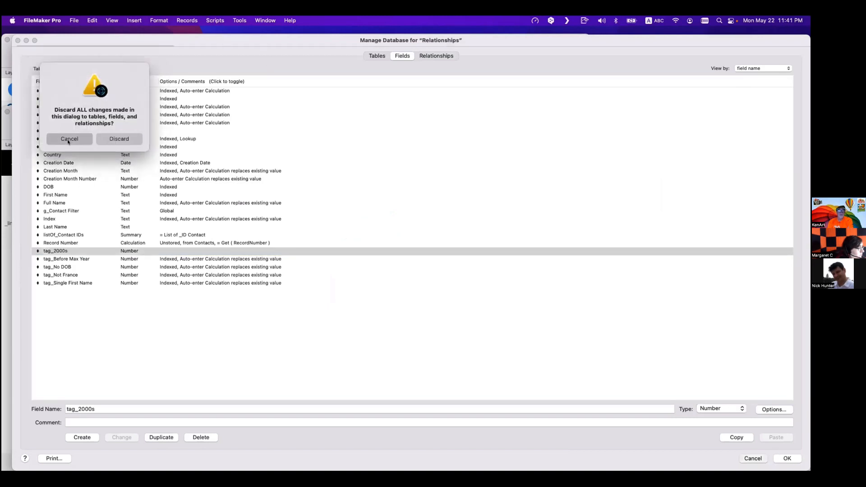
left_click(787, 459)
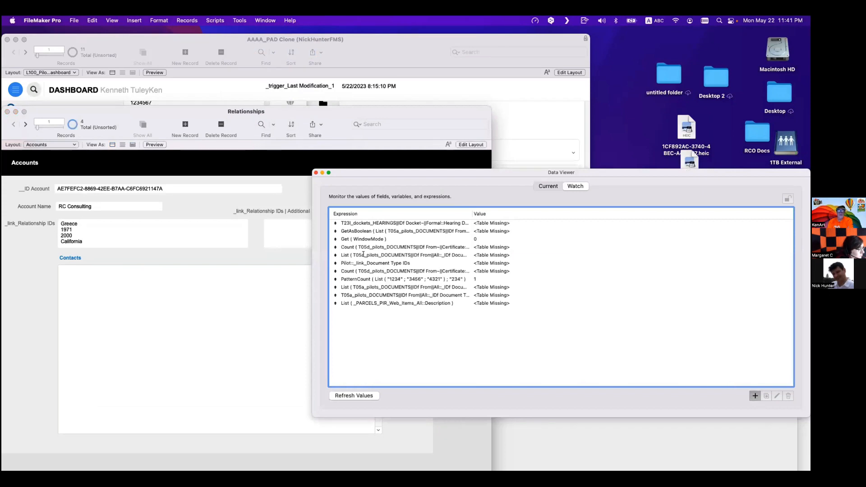
type("rang")
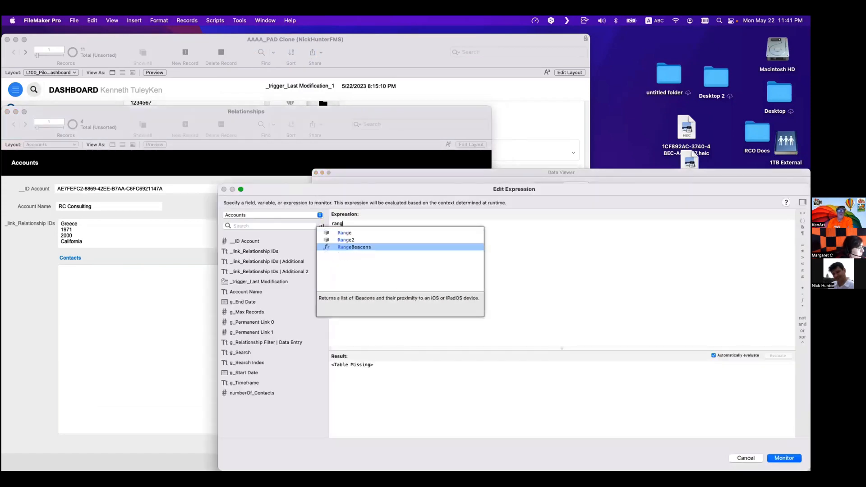
key("Up")
key("Up")
key("Return")
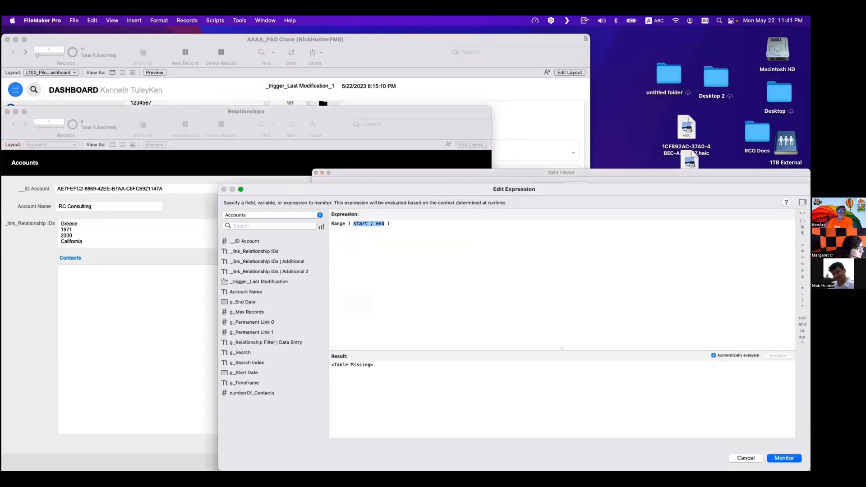
double_click(357, 223)
type("2000")
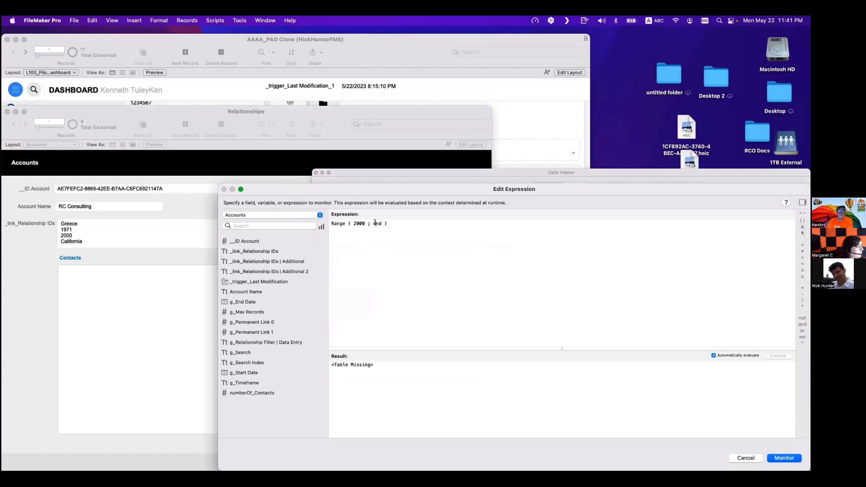
left_click(375, 224)
type("200")
key("BackSpace")
key("BackSpace")
key("BackSpace")
key("BackSpace")
key("Right")
key("BackSpace")
key("BackSpace")
type("2010")
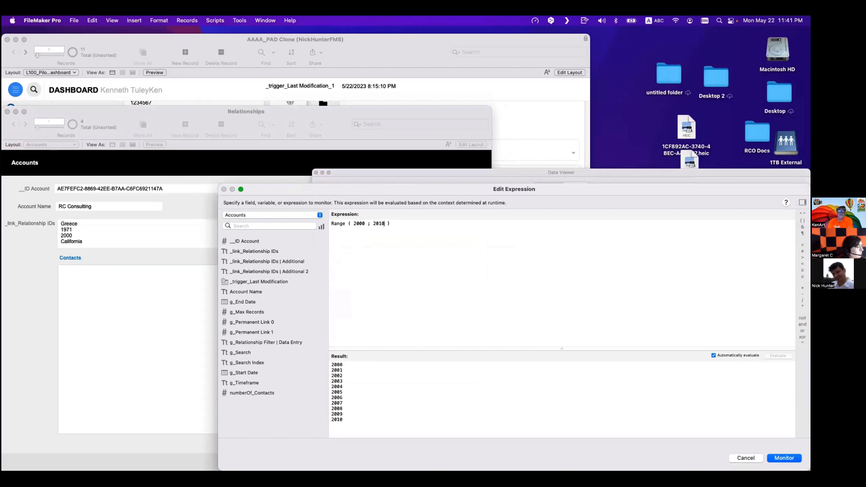
- Try end years 2009 and 3000 in the Range expression, return to Range ( 2000 ; 2009 ), and close the editor
double_click(362, 419)
key("super+a")
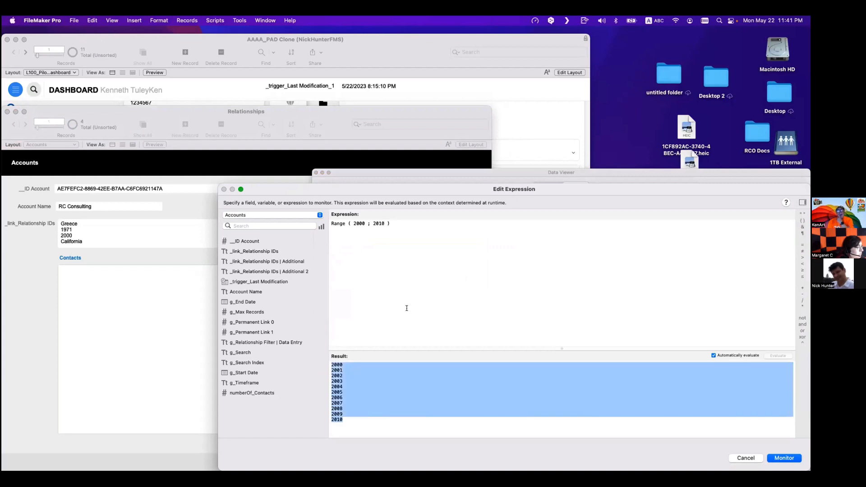
left_click(379, 223)
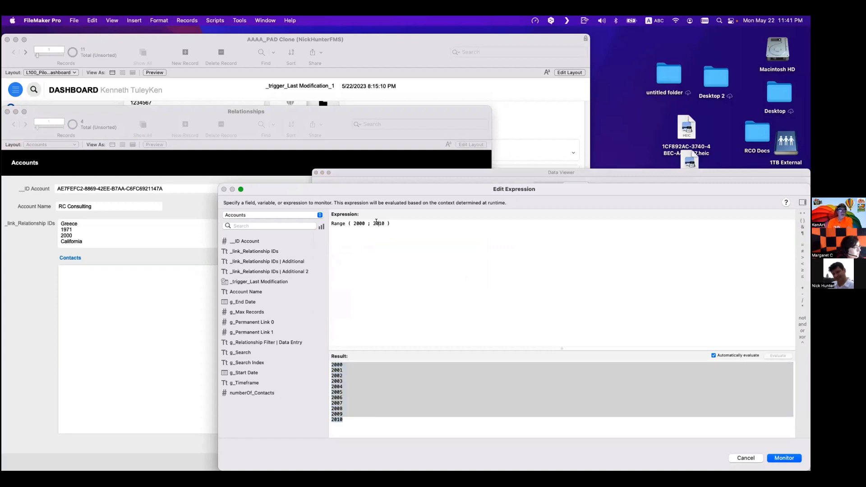
left_click_drag(379, 223, 385, 223)
type("09")
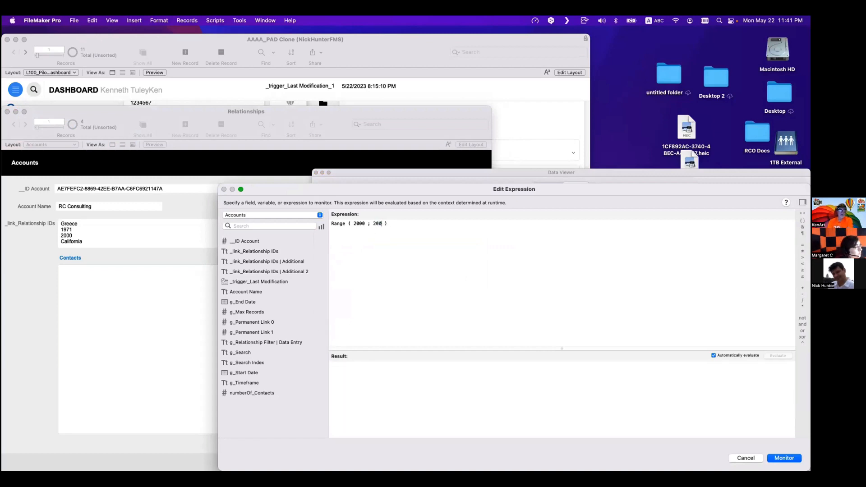
left_click_drag(354, 413, 320, 359)
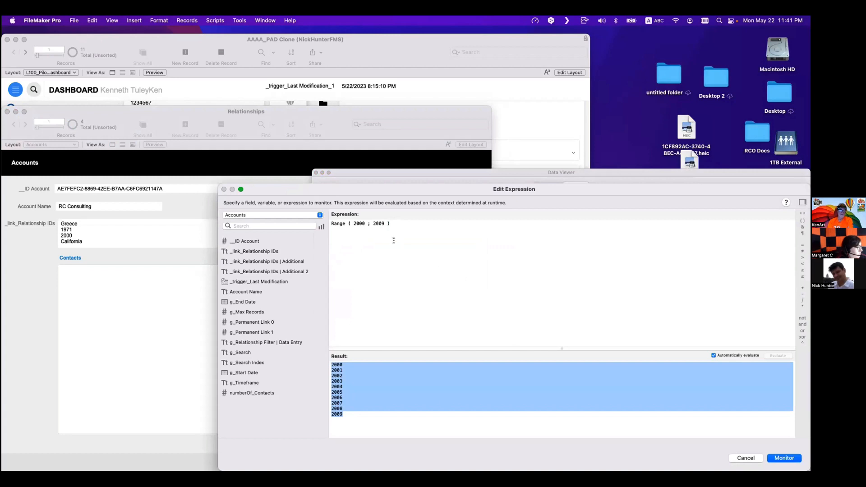
double_click(379, 223)
type("2")
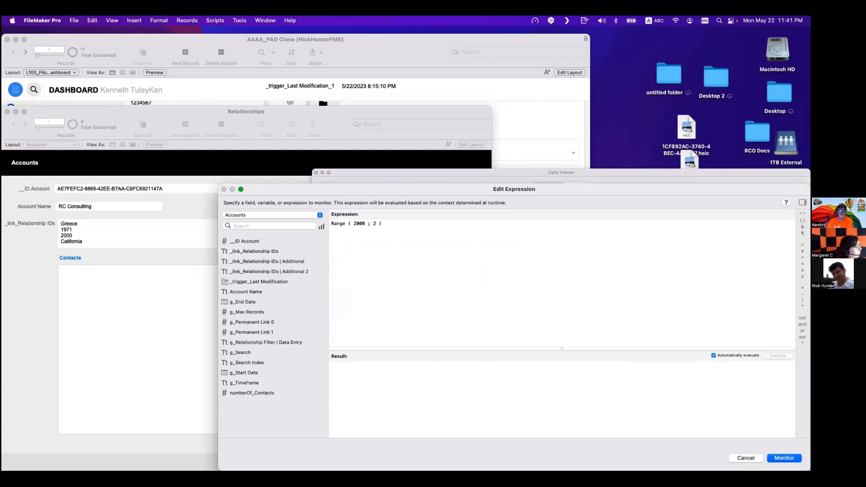
key("BackSpace")
type("3000")
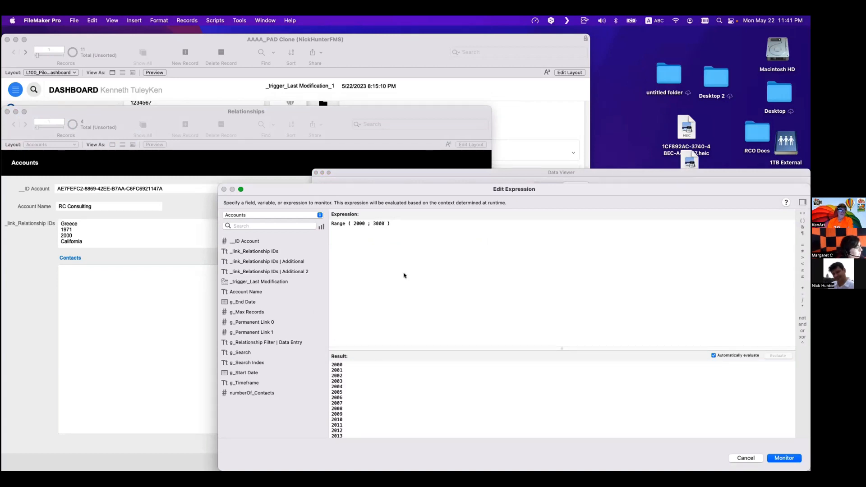
scroll(411, 384, "down", 20)
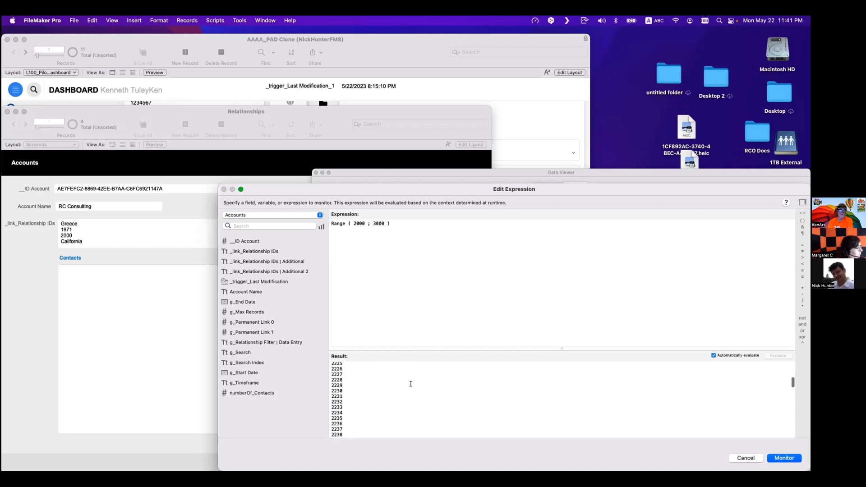
scroll(411, 384, "up", 20)
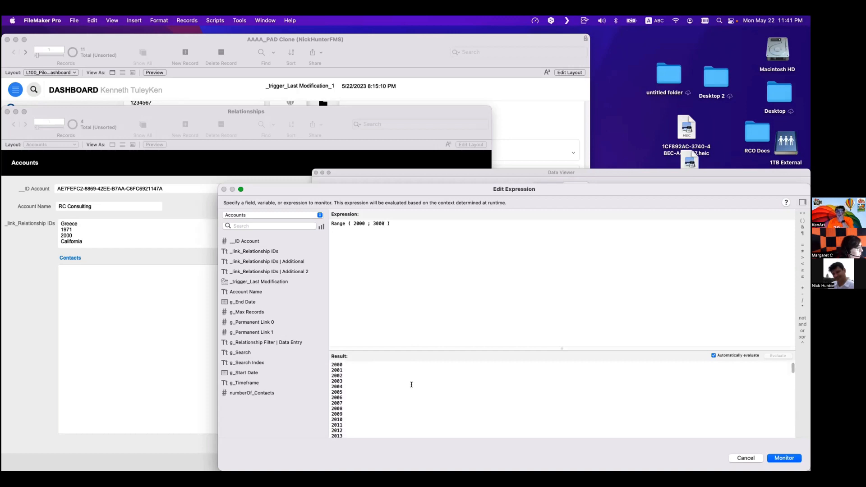
double_click(377, 223)
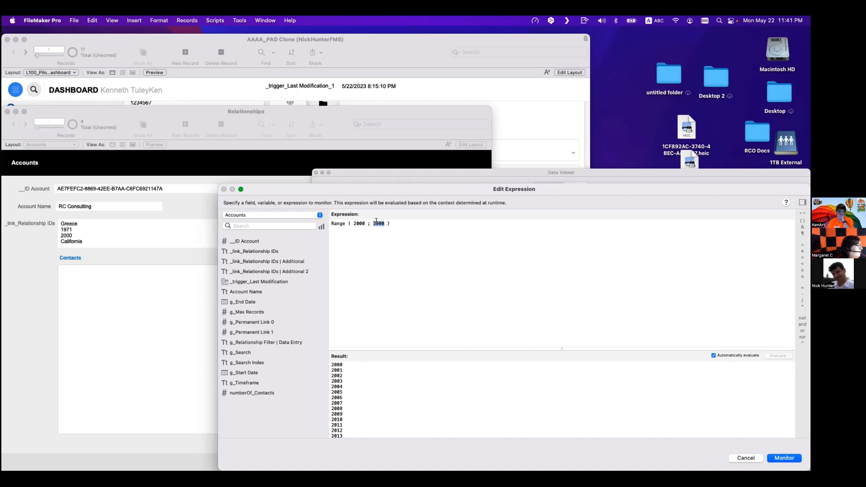
type("2009")
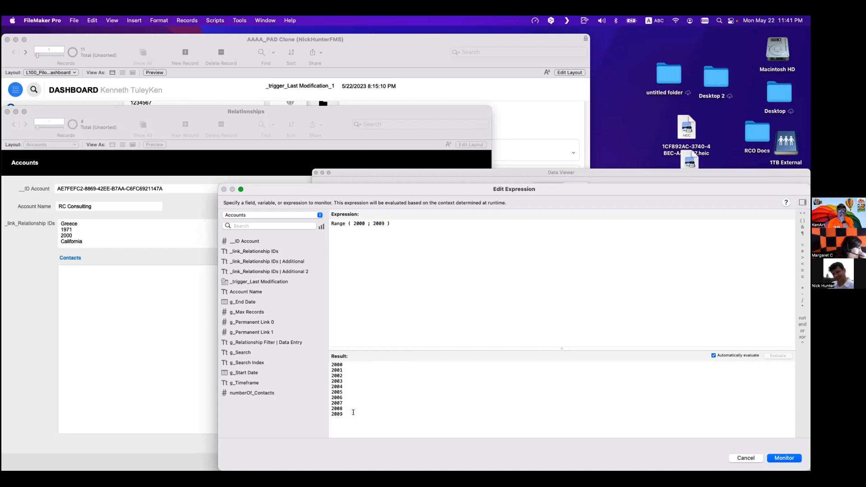
left_click_drag(354, 413, 328, 348)
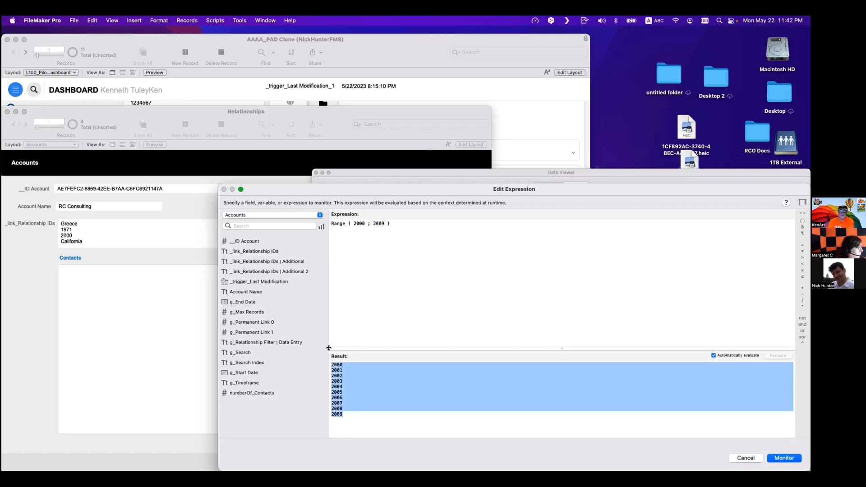
key("Escape")
key("Escape")
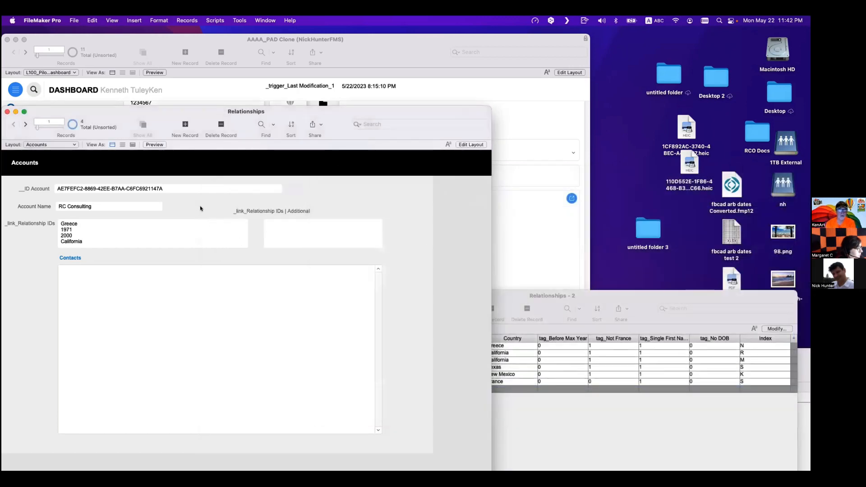
- Open the auto-enter calculated value editor for the tag_2000s field in the Contacts table
key("super+shift+d")
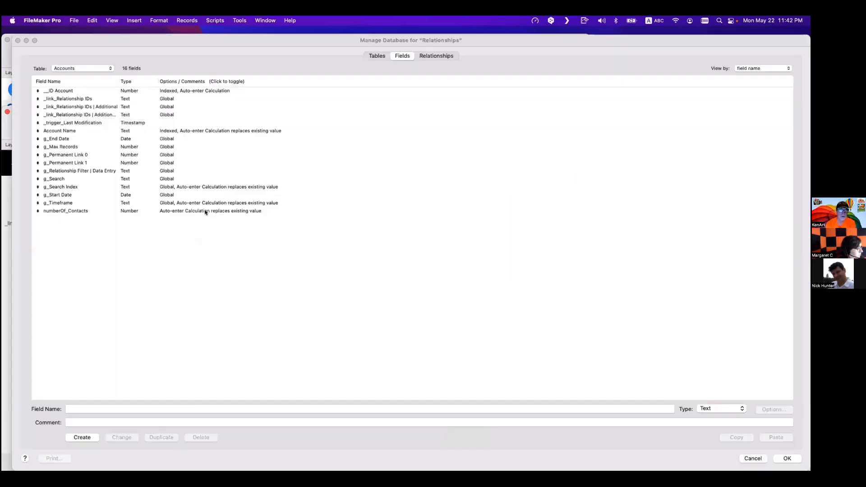
left_click(91, 68)
left_click(96, 75)
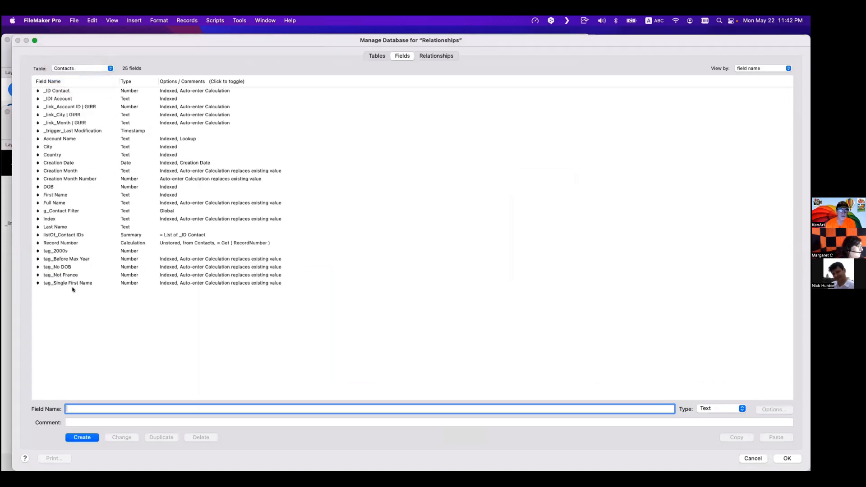
double_click(73, 251)
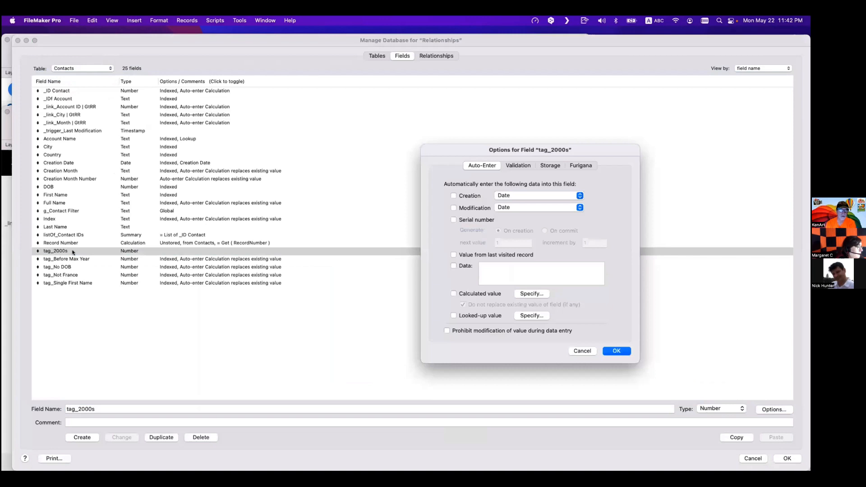
left_click(531, 294)
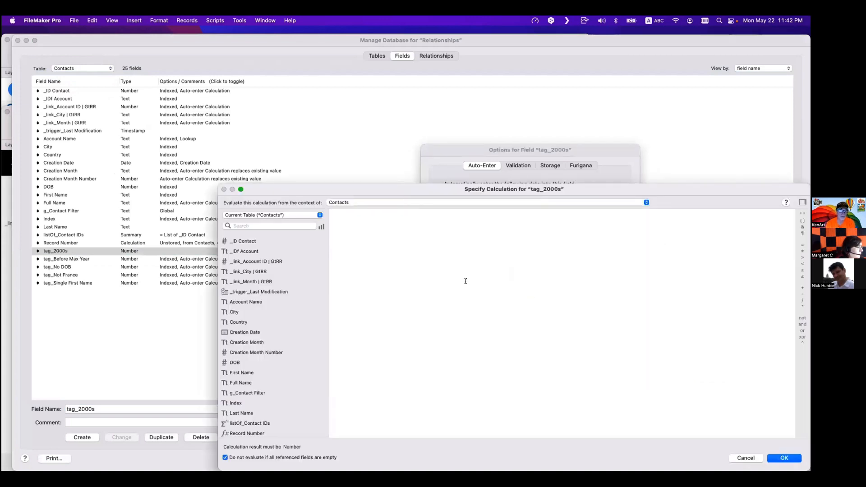
- Start a Let statement in the calculation defining range = Range ( 2000 ; 2009 )
type("Let")
key("Escape")
type("(")
key("Return")
key("Tab")
key("Return")
key("Tab")
type("range =")
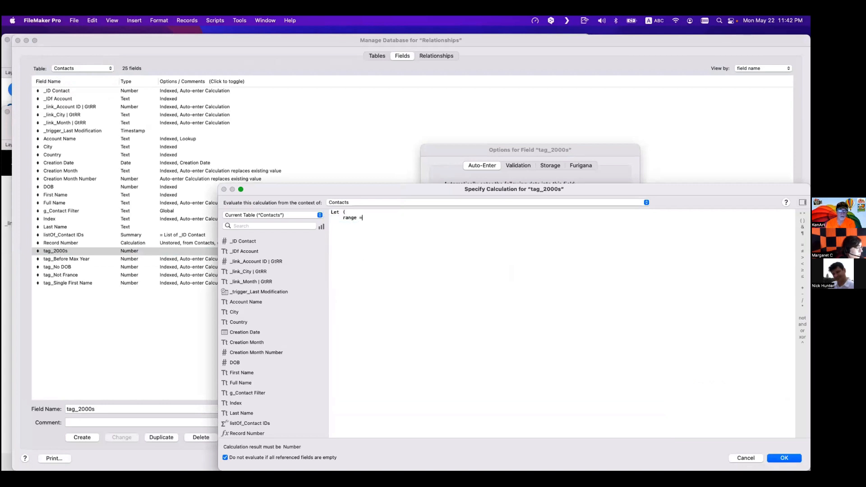
type(" rang")
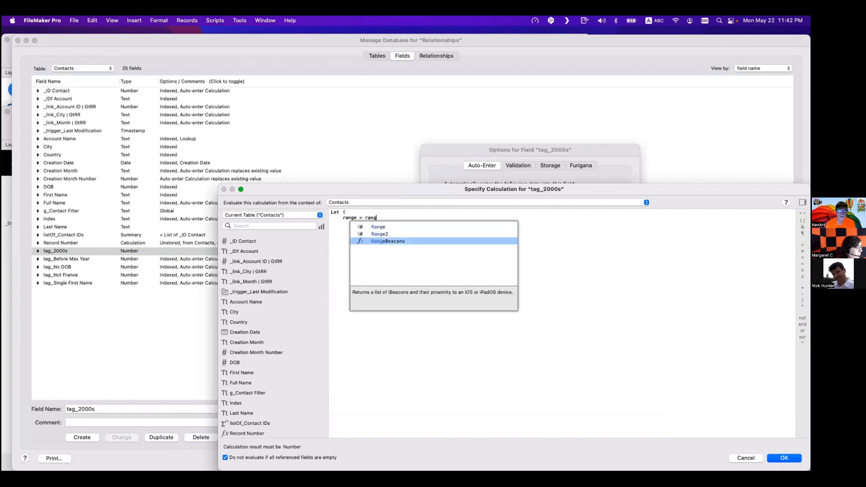
key("Up")
key("Up")
key("Return")
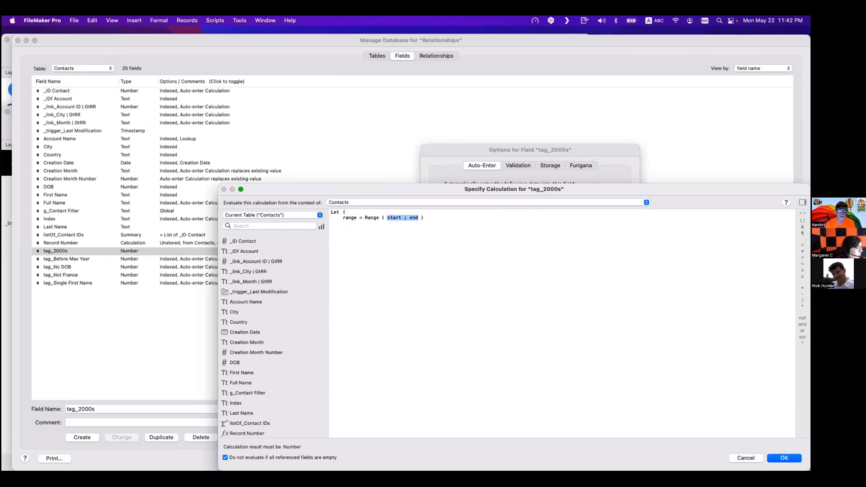
type("2000")
double_click(412, 216)
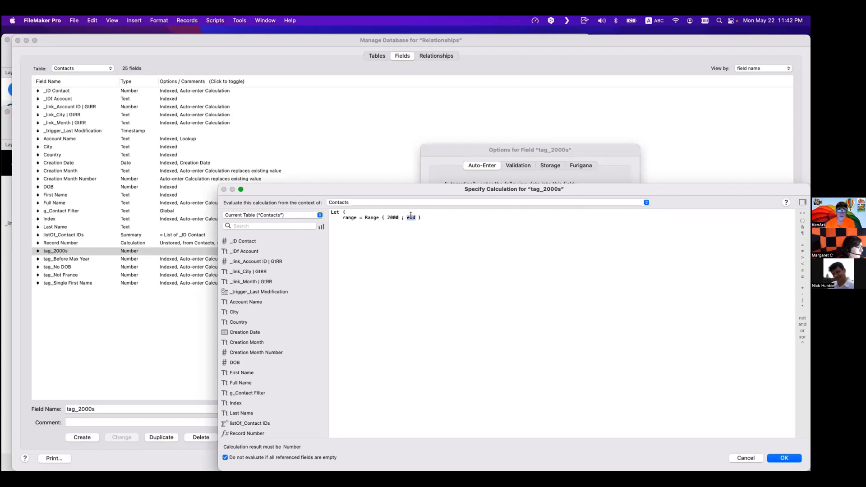
type("2009")
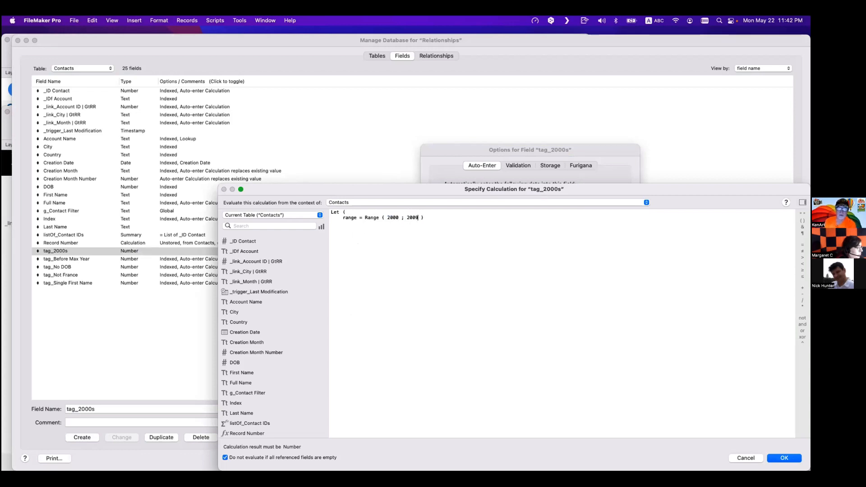
- Add PatternCount ( range ; DOB ) as the result expression of the Let statement
left_click(417, 235)
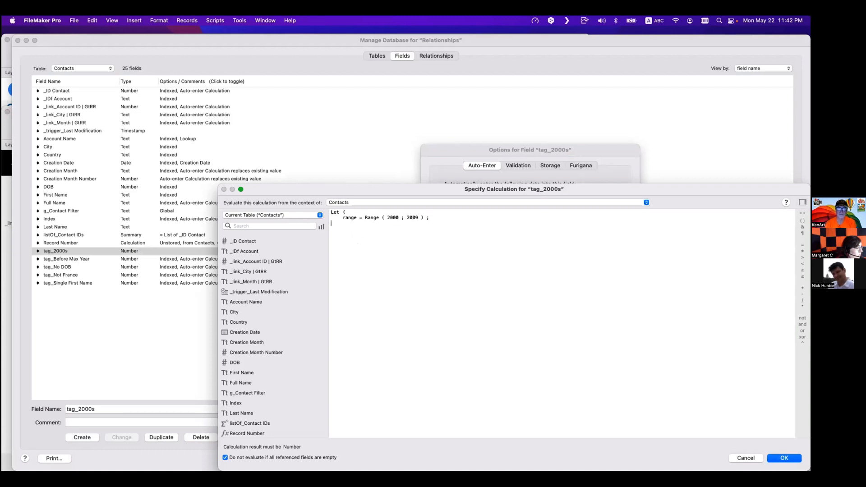
key("Return")
key("Return")
key("Tab")
type("pat")
key("Return")
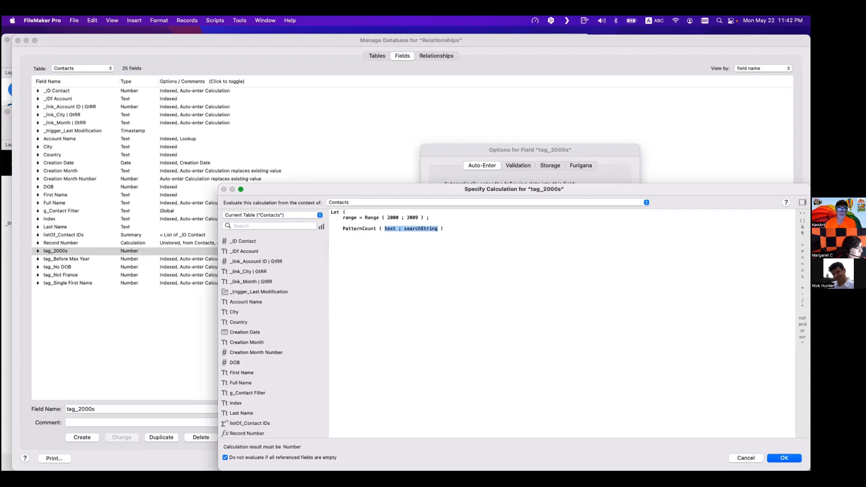
double_click(389, 228)
double_click(240, 364)
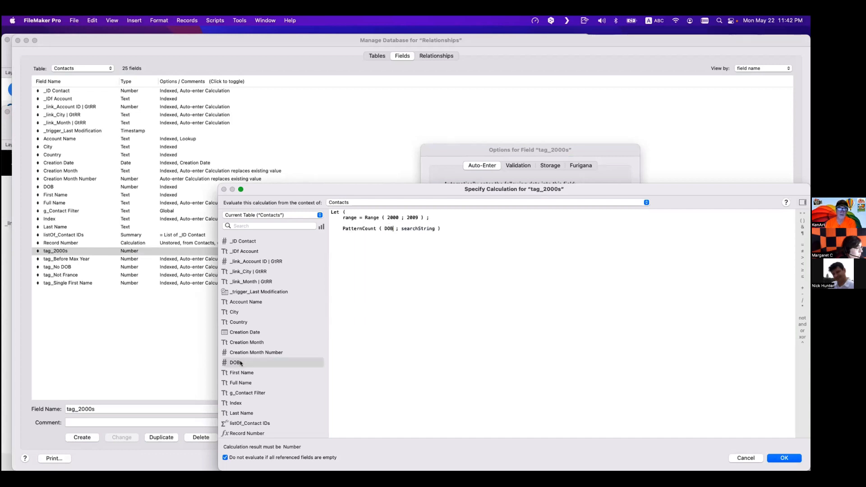
double_click(355, 218)
key("super+c")
double_click(411, 229)
key("super+v")
key("super+z")
key("super+z")
double_click(242, 362)
double_click(389, 228)
key("super+c")
double_click(418, 228)
key("super+v")
double_click(351, 217)
key("super+c")
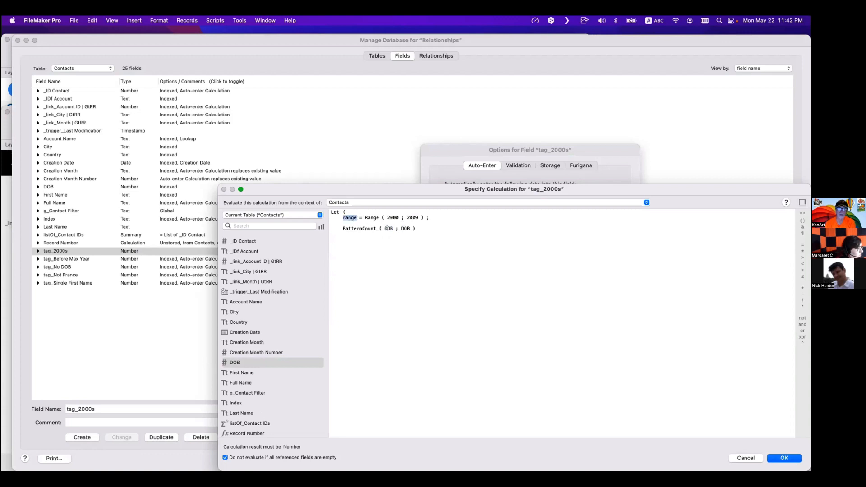
double_click(388, 229)
key("super+v")
left_click(406, 228)
left_click_drag(363, 217, 399, 219)
left_click(403, 228)
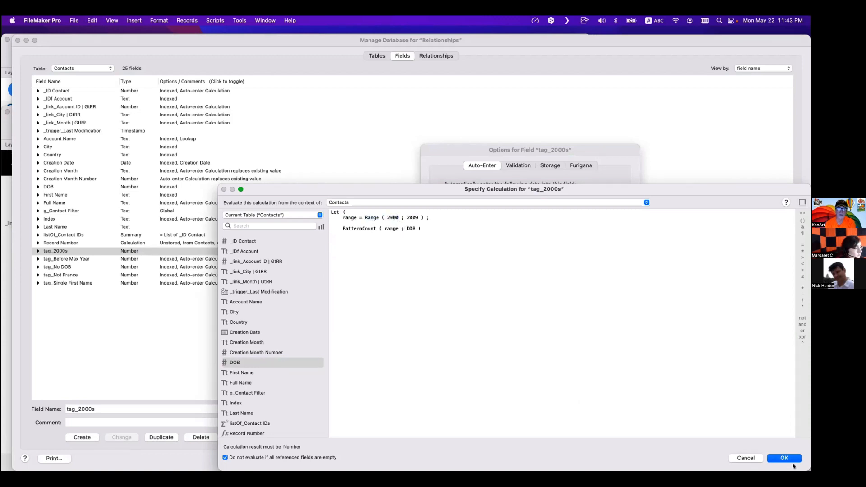
- Close the Let statement with a parenthesis, save the calculation and confirm the field options
left_click(448, 245)
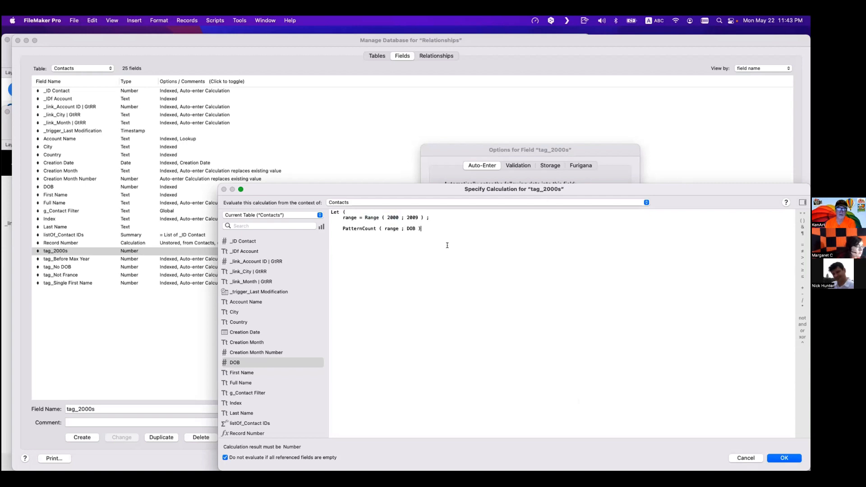
type(")")
key("KP_Enter")
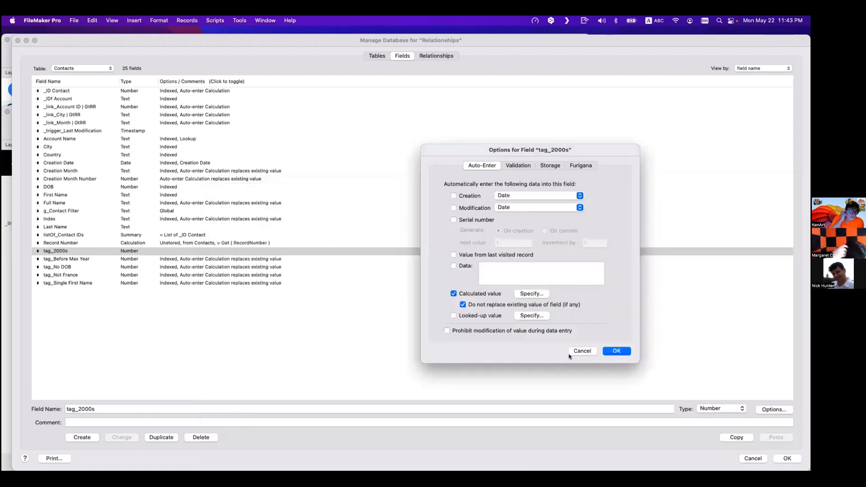
left_click(613, 351)
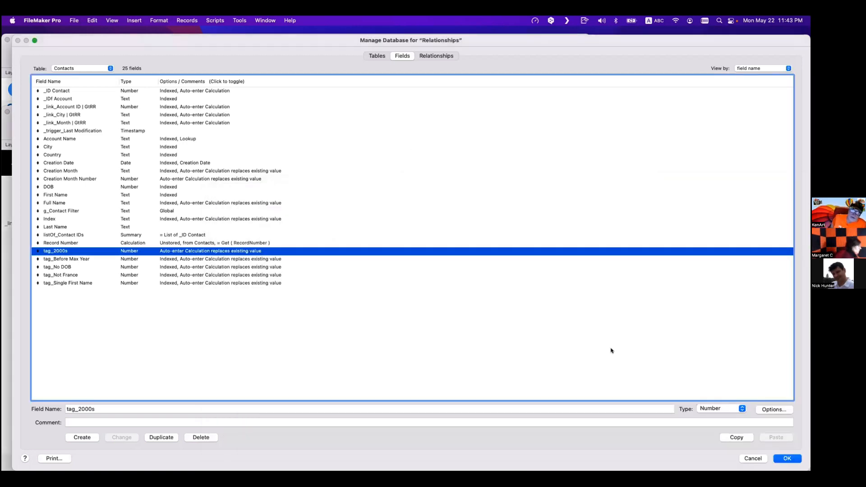
- Reopen the tag_2000s calculation and select the PatternCount line for review
double_click(253, 251)
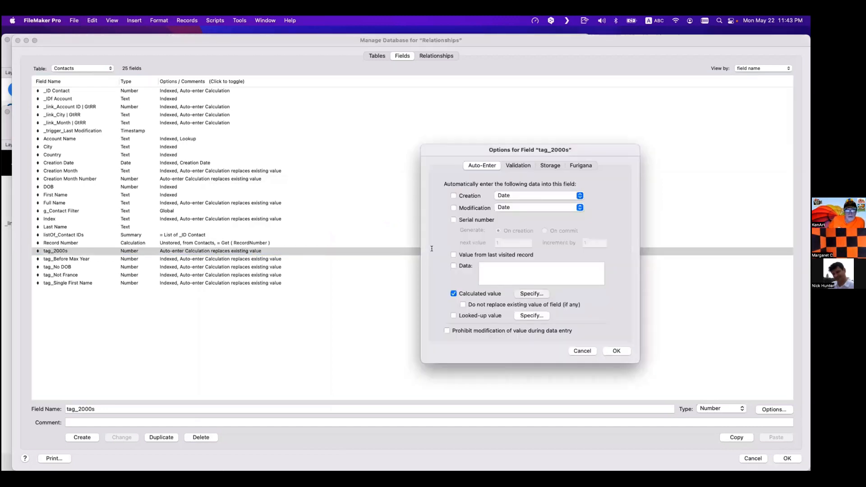
left_click(525, 293)
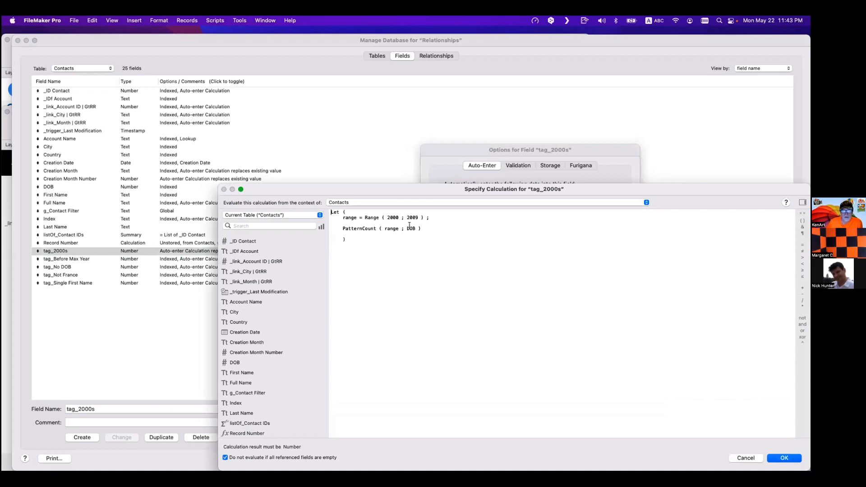
double_click(414, 228)
double_click(392, 229)
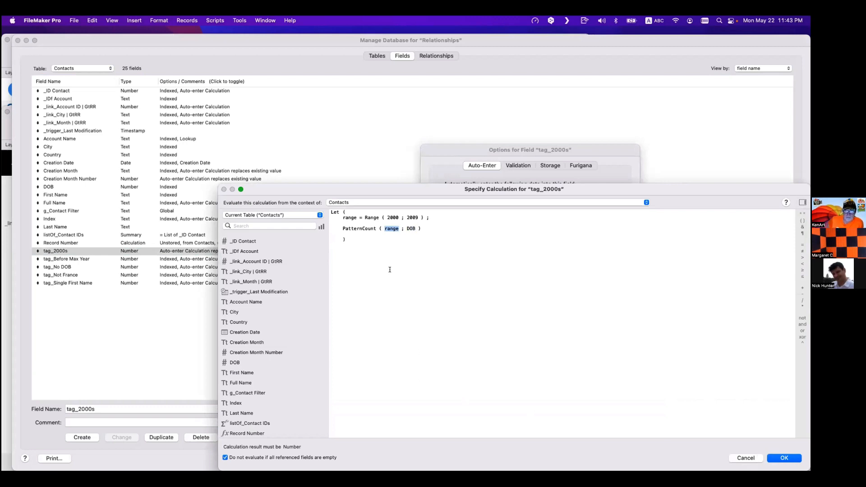
left_click(384, 251)
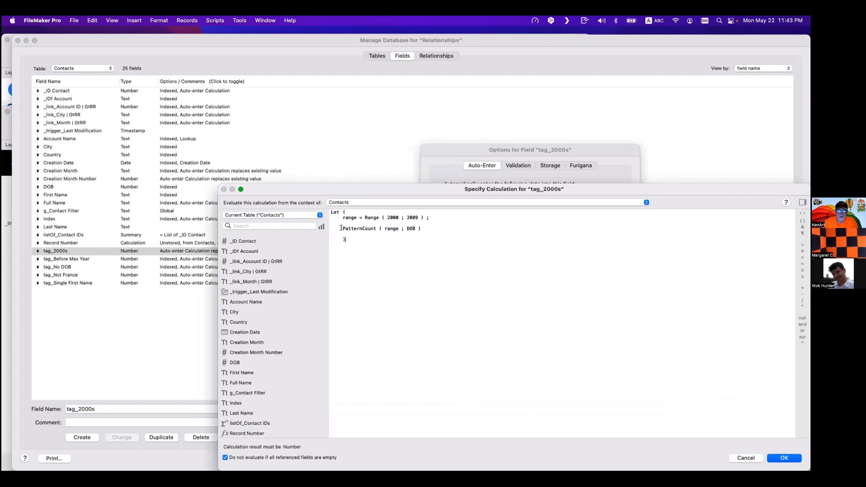
left_click_drag(341, 228, 422, 226)
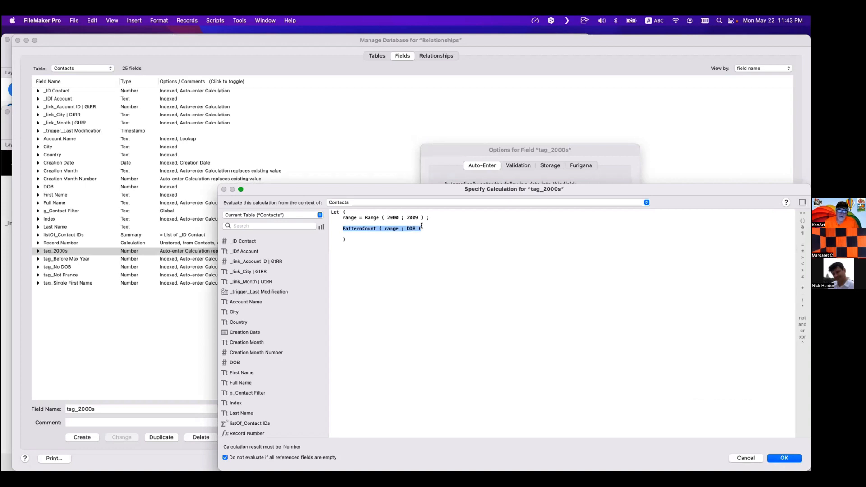
- Save the tag_2000s calculation, confirm the field options and close the database definitions
left_click(397, 261)
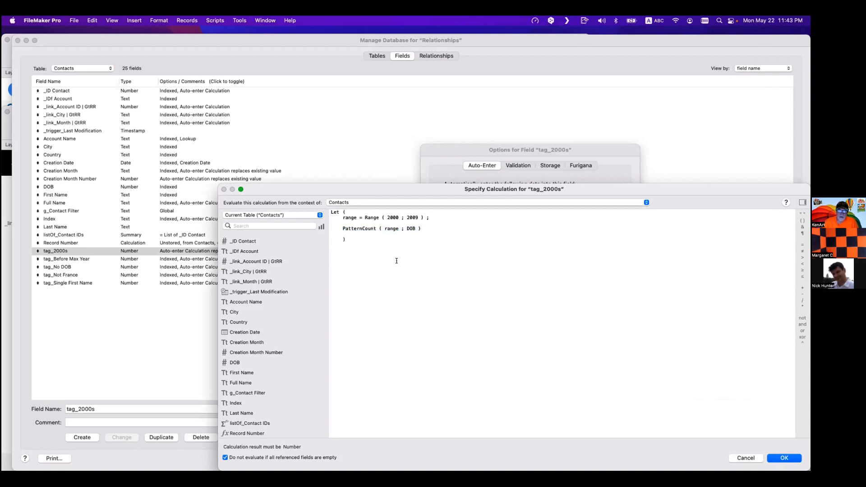
key("super+a")
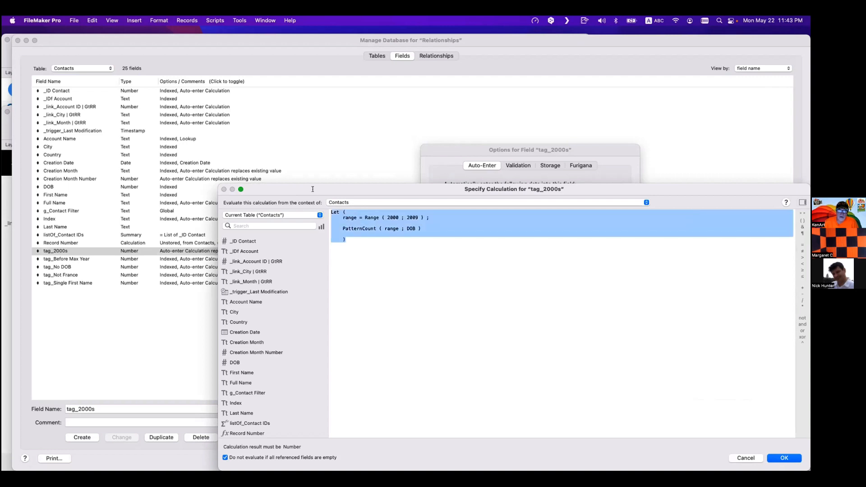
left_click(784, 458)
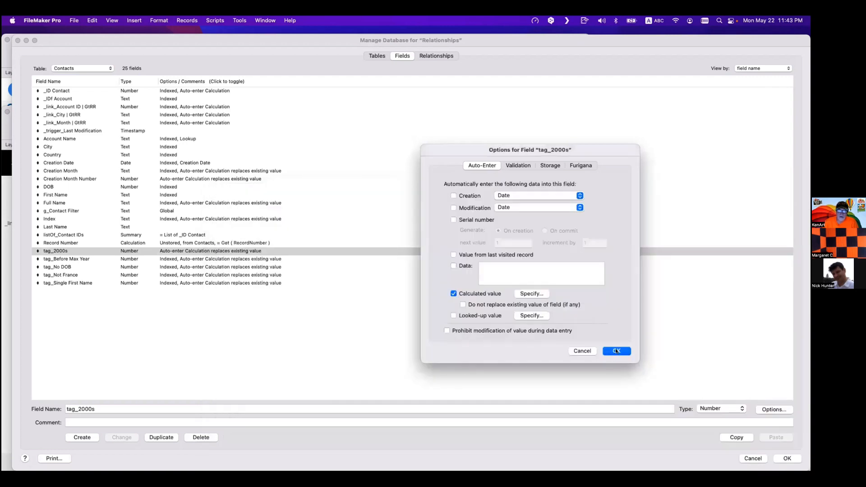
left_click(613, 352)
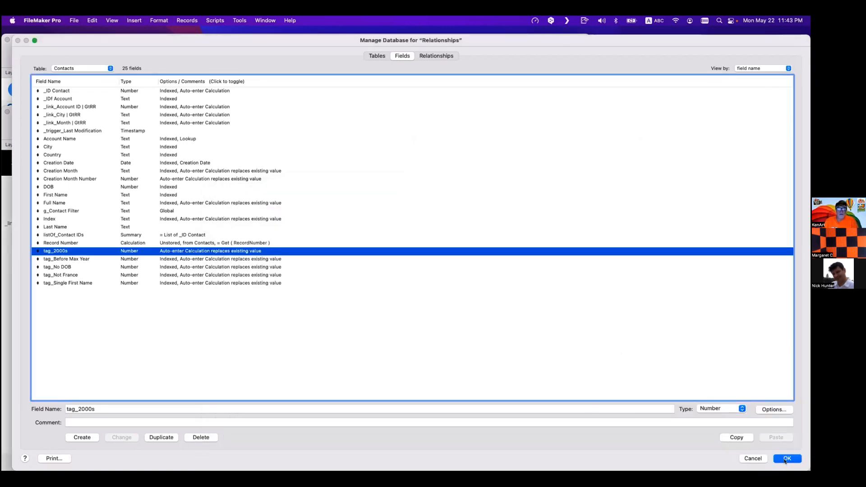
key("Return")
left_click(623, 403)
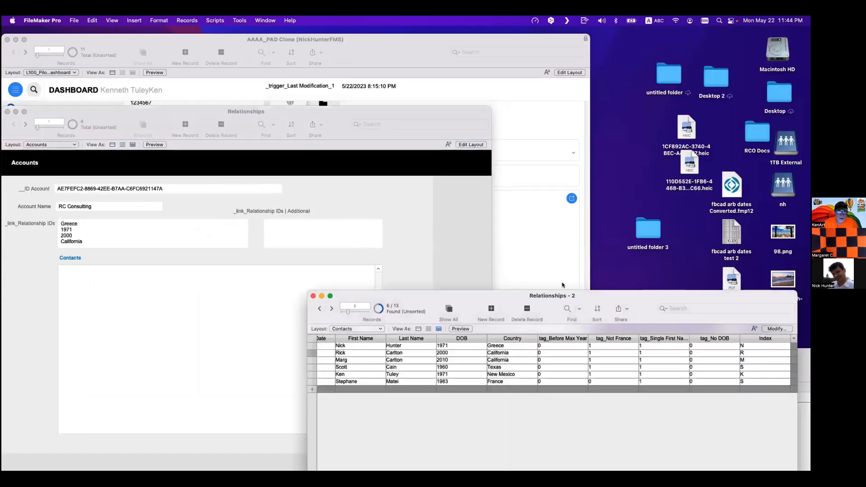
- Open the Contacts table view's column list and remove the columns from Country through Index
left_click_drag(567, 296, 337, 205)
left_click(543, 239)
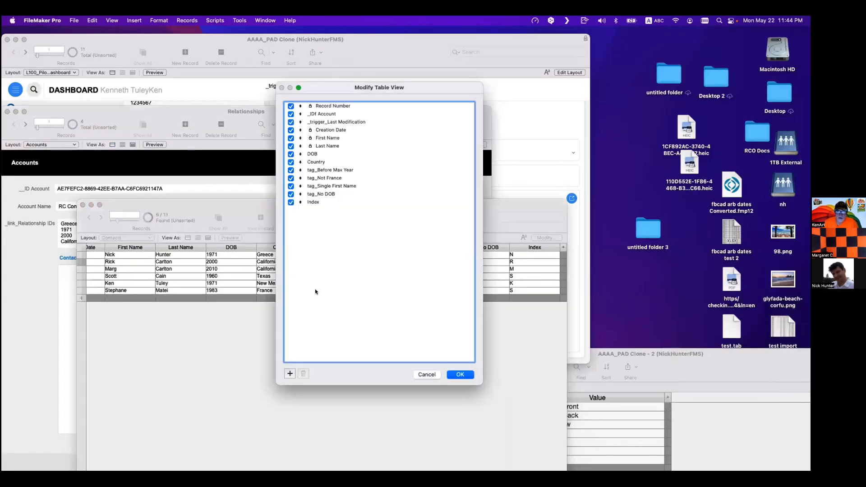
left_click(291, 201)
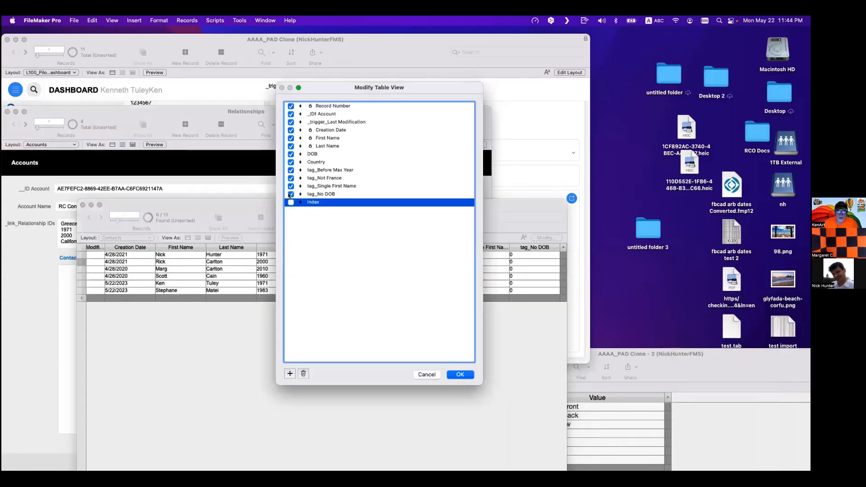
left_click(328, 162, "shift")
key("BackSpace")
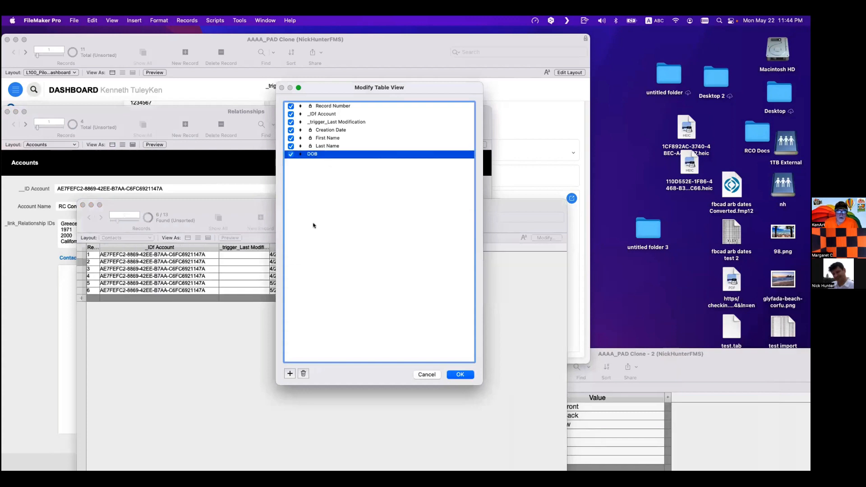
- Add the tag_2000s field as a column in the Contacts table view
left_click(290, 373)
left_click(334, 299)
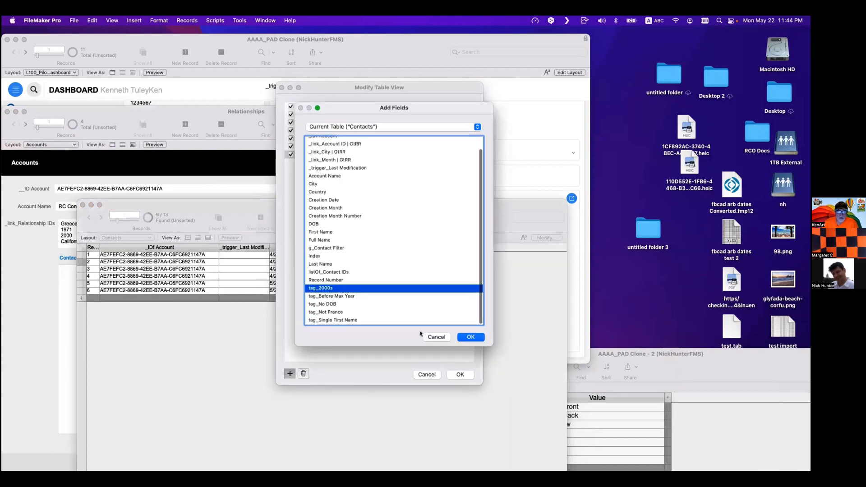
left_click(470, 337)
left_click(460, 375)
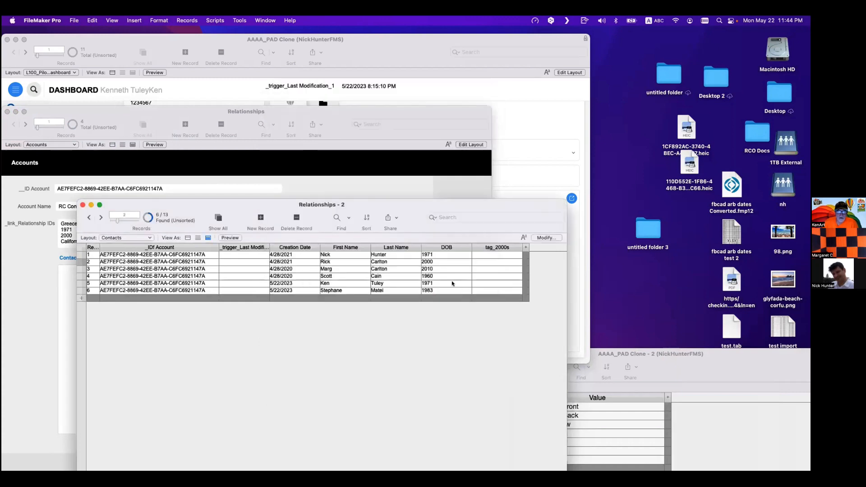
- Replace the DOB contents across all found contacts with the calculated result DOB to retrigger auto-entry
left_click(441, 255)
key("super+equal")
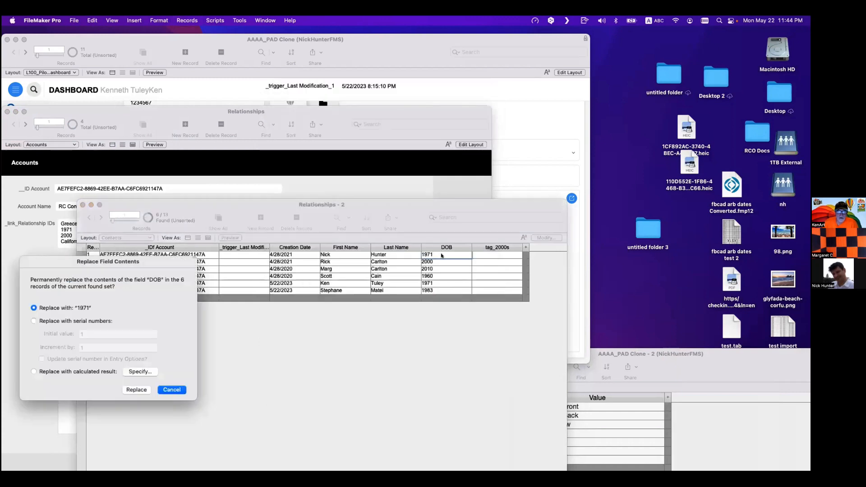
left_click(137, 371)
double_click(234, 271)
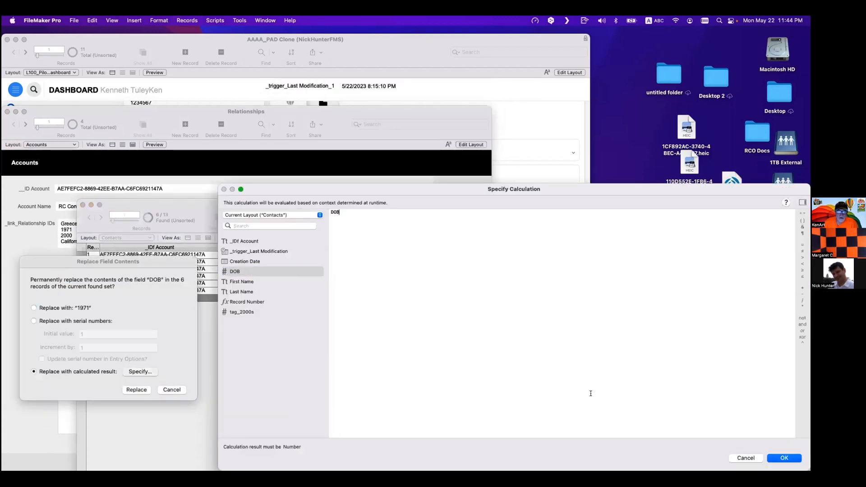
left_click(784, 458)
left_click(136, 390)
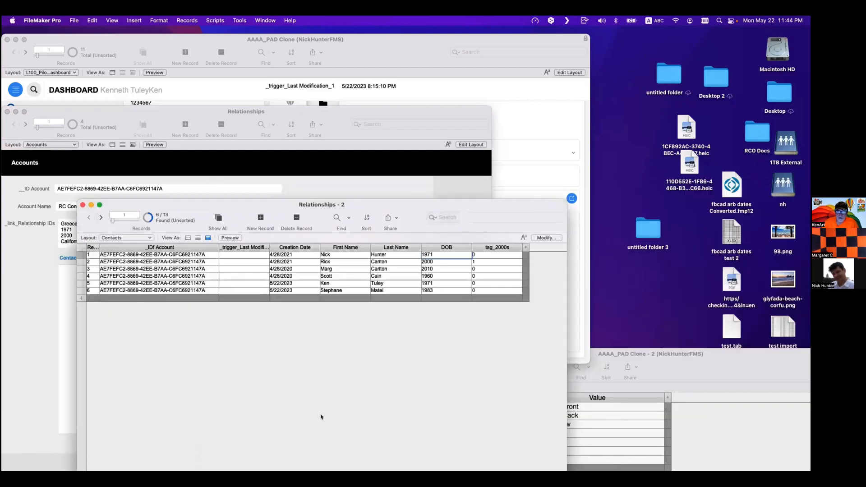
left_click(323, 415)
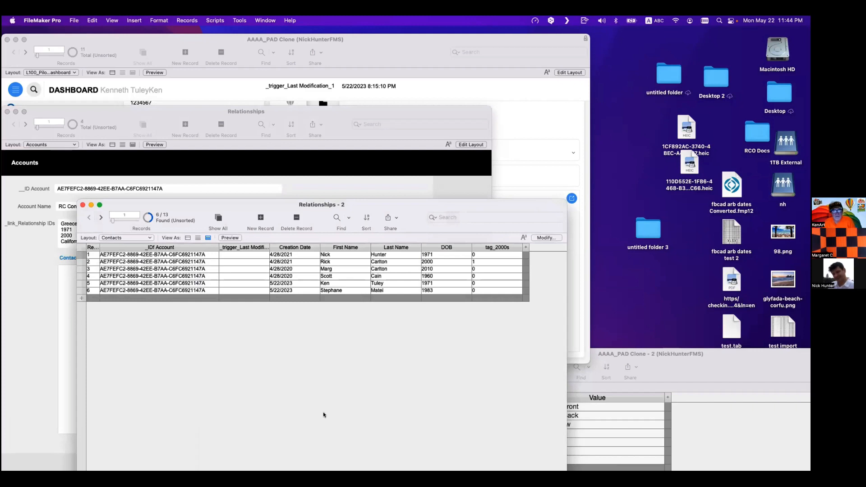
- Set the third contact's DOB to 2008
left_click(425, 268)
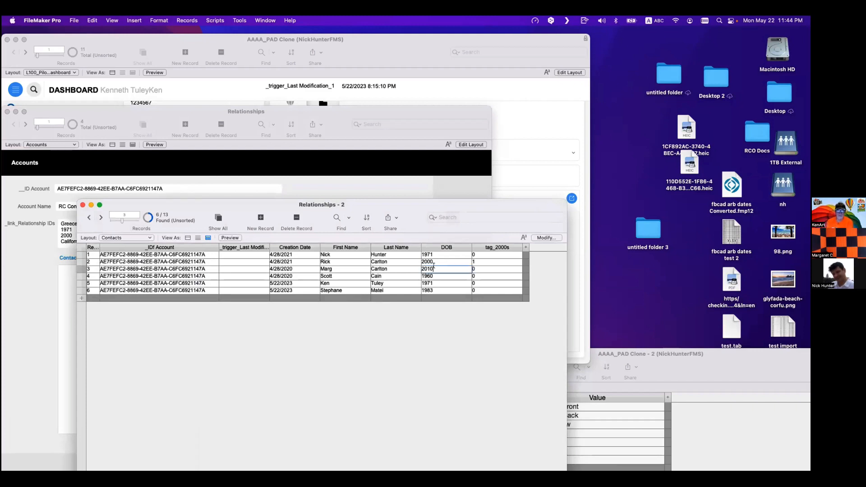
double_click(425, 268)
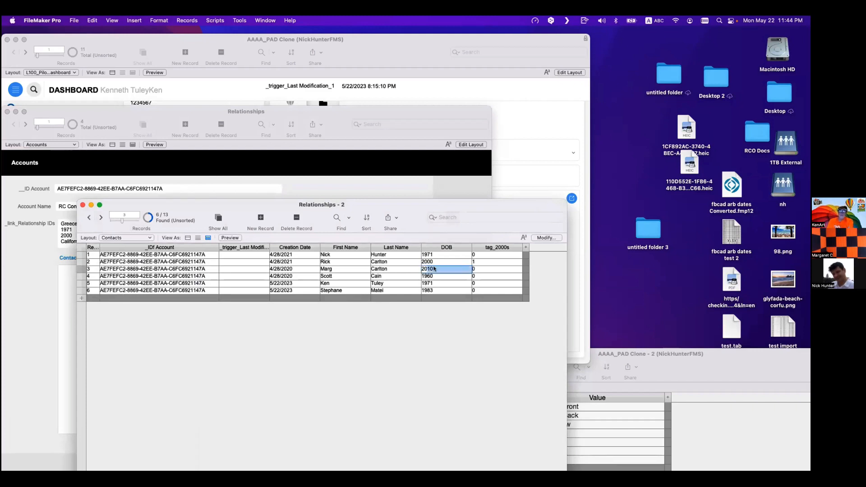
type("2008")
left_click(438, 340)
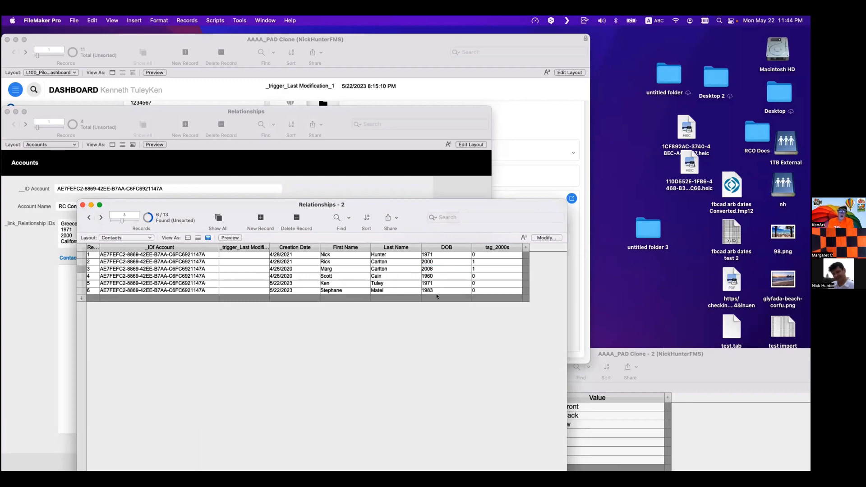
- Switch to the Accounts layout in Layout mode and inspect the relationship ID fields and their labels
left_click_drag(220, 207, 415, 225)
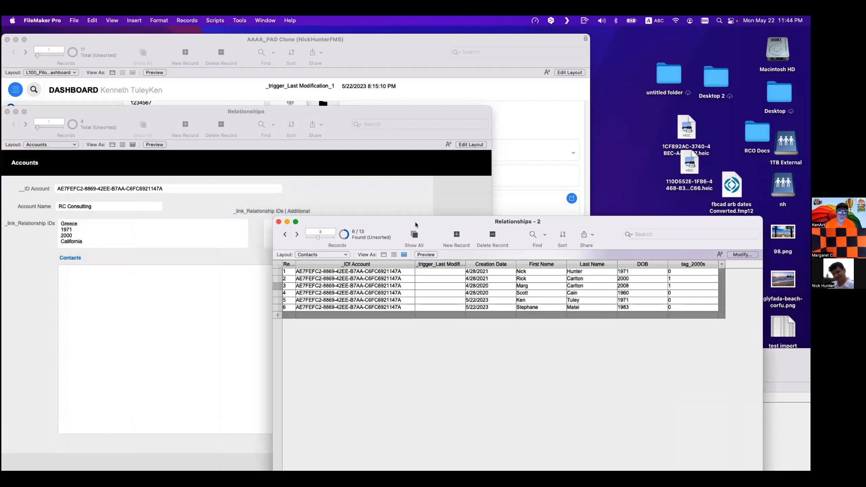
left_click(368, 195)
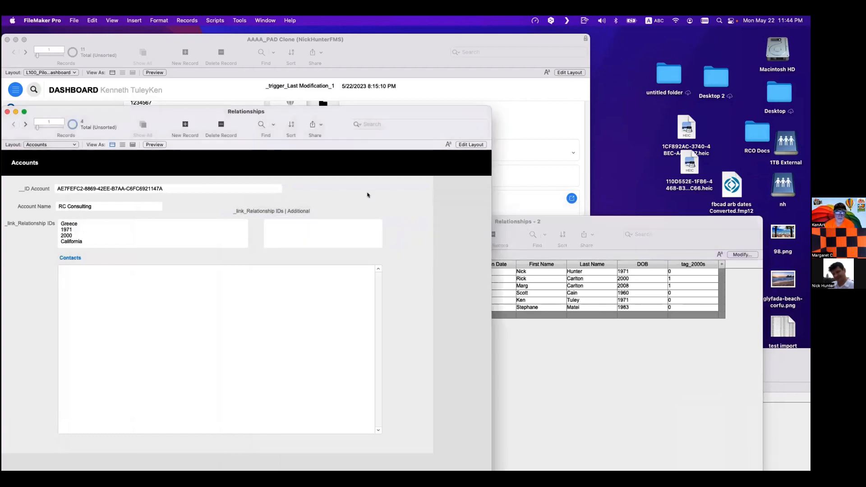
key("super+l")
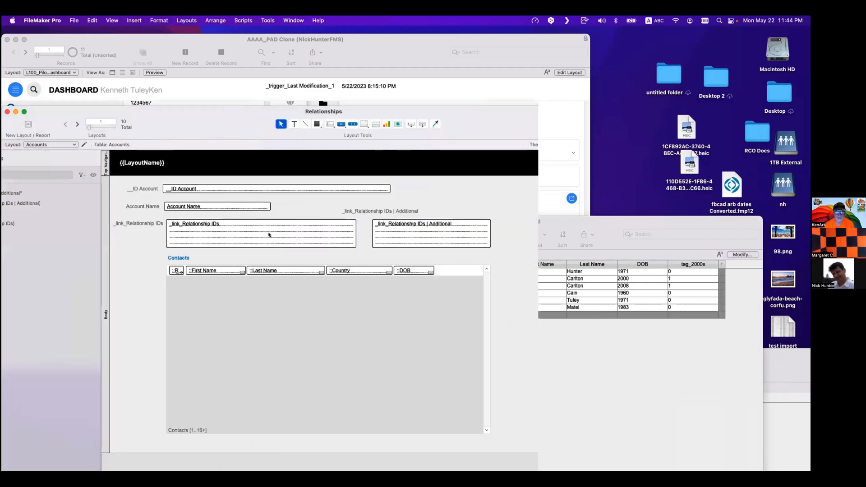
left_click(484, 240)
left_click(459, 212, "shift")
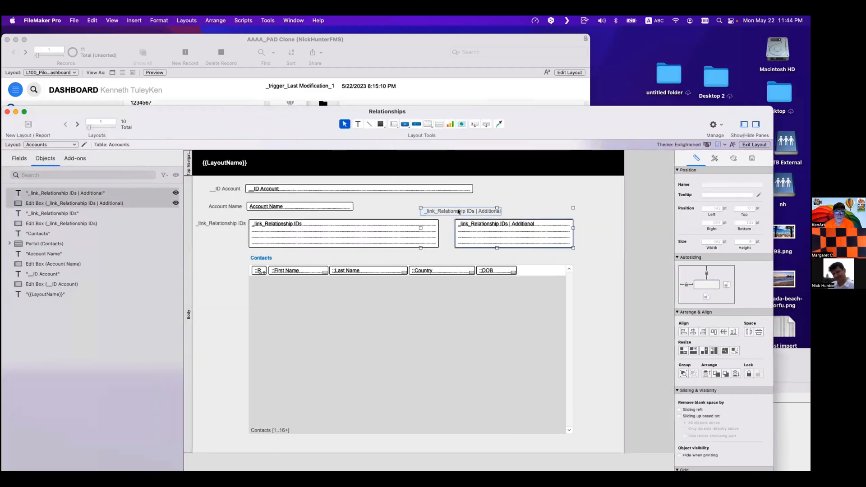
left_click(471, 201)
left_click(467, 231)
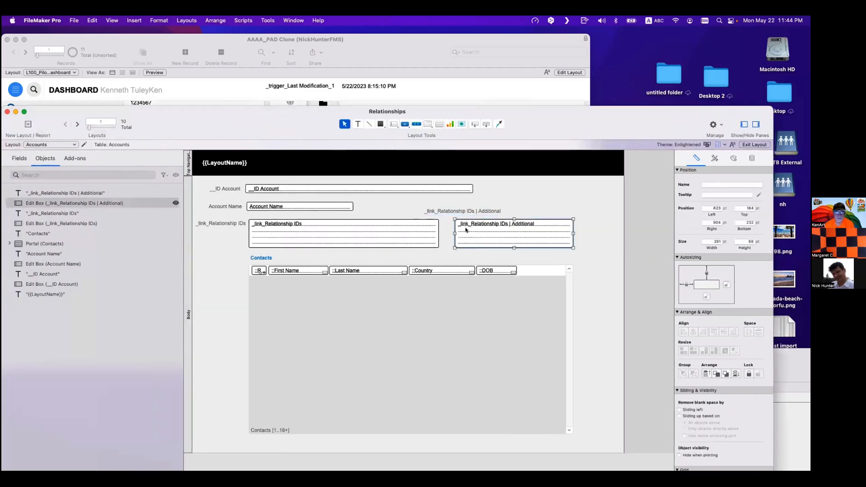
left_click(457, 206)
left_click(472, 231)
left_click(464, 212, "shift")
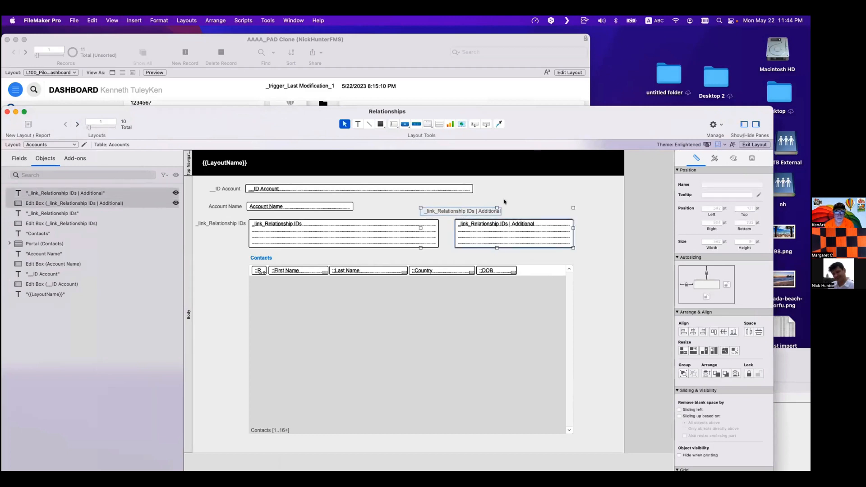
left_click(504, 202)
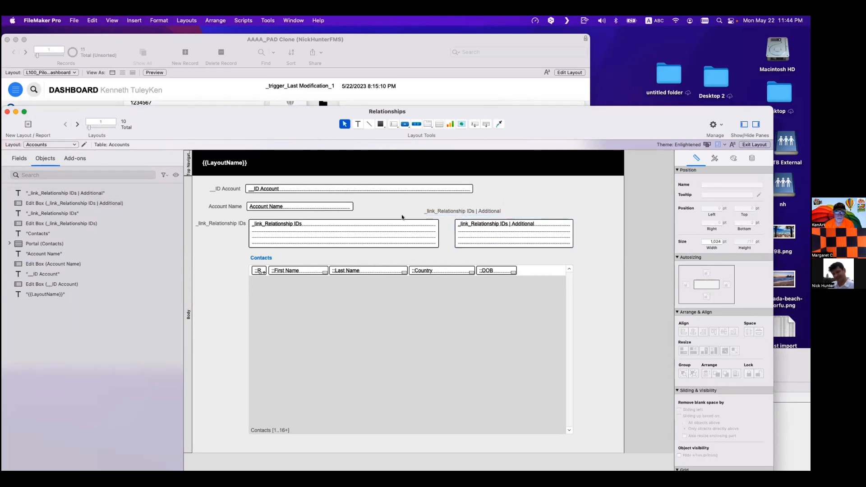
- Open the database definitions to review the relationships graph, then close it
key("super+shift+d")
left_click(423, 58)
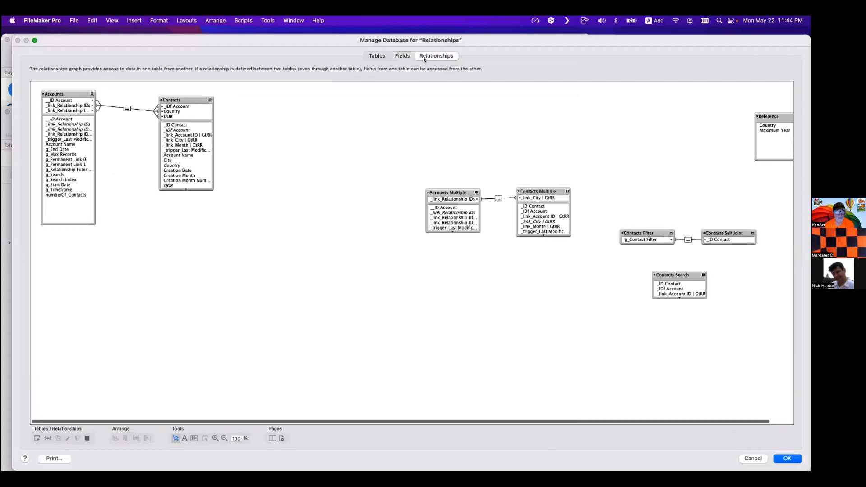
key("Escape")
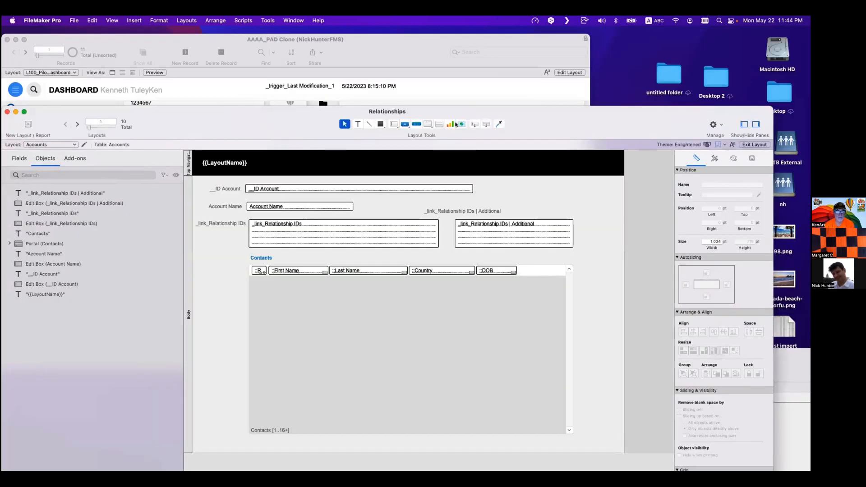
- Place the g_Permanent Link 1 field without a label beside the ID Account field and return to Browse mode
left_click_drag(475, 125, 523, 184)
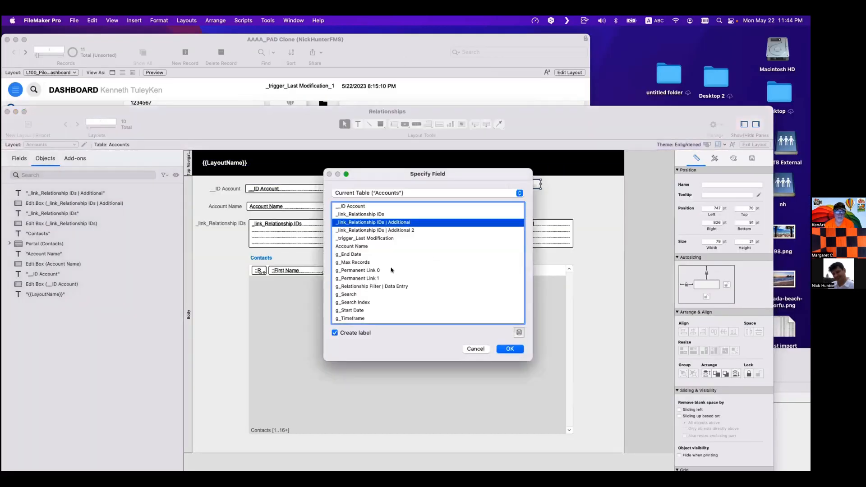
left_click(345, 333)
double_click(374, 278)
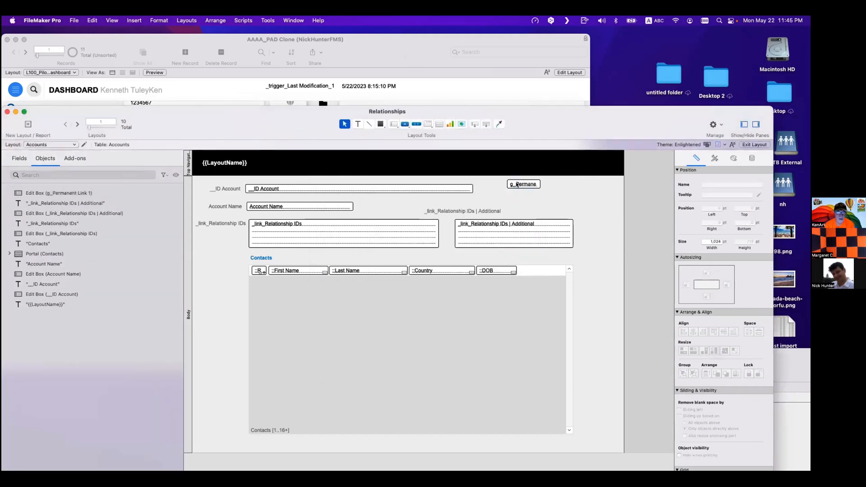
left_click_drag(517, 185, 510, 187)
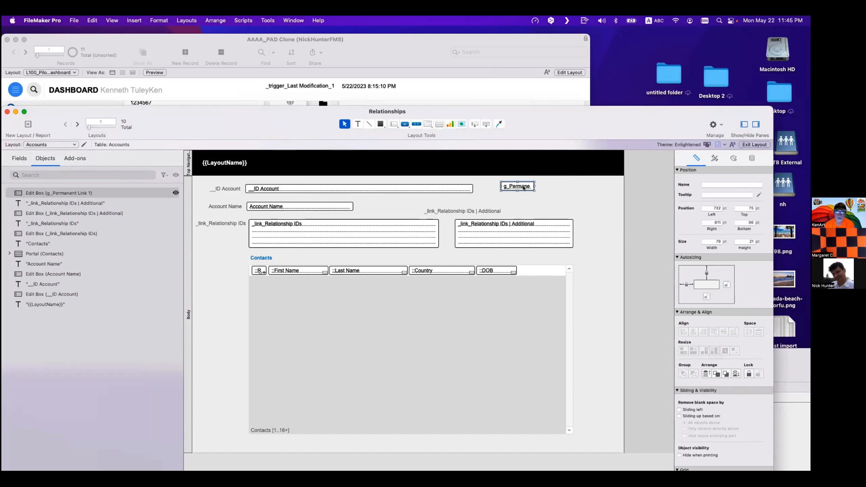
key("super+b")
- Review the Accounts table's fields, including g_Permanent Link 0 and g_Permanent Link 1, then close the dialog
key("shift+super+d")
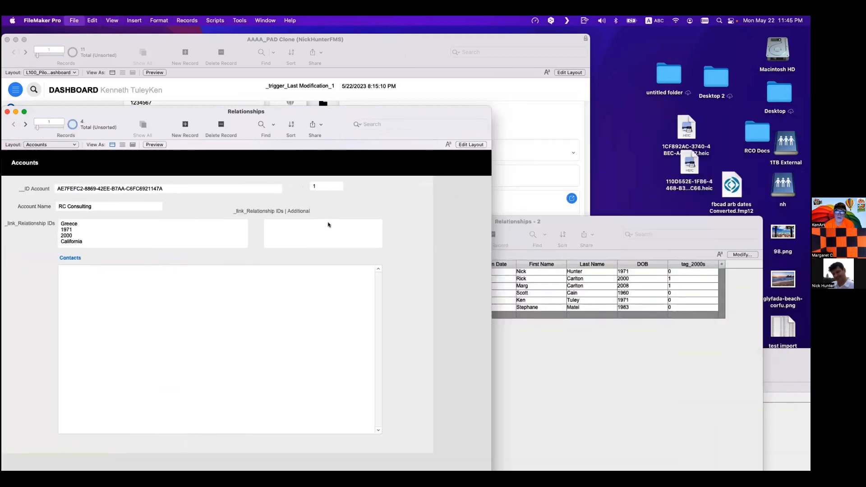
left_click(403, 56)
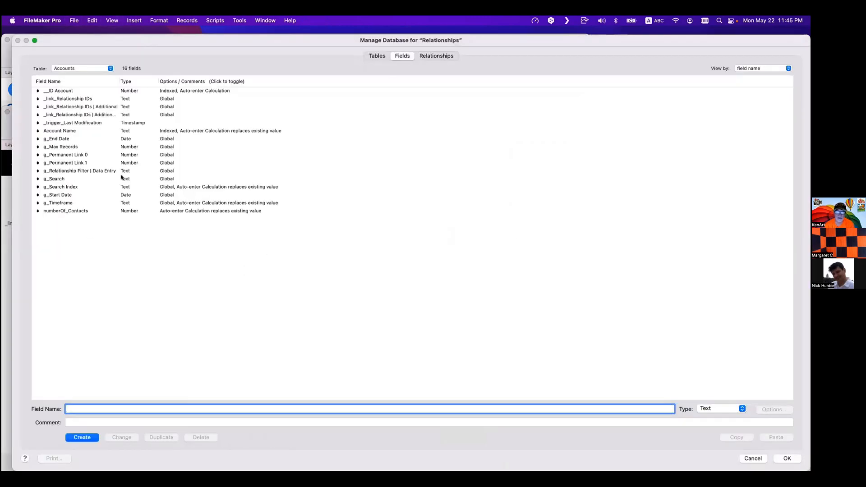
left_click(84, 68)
left_click(84, 68)
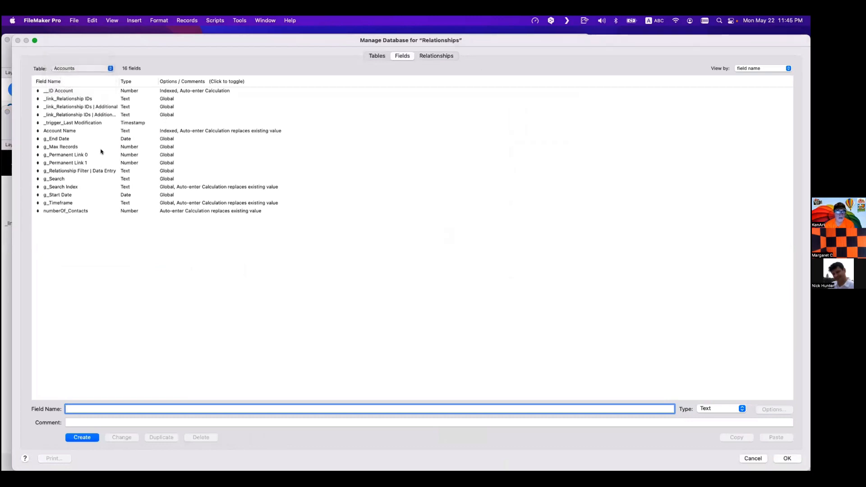
left_click(113, 163)
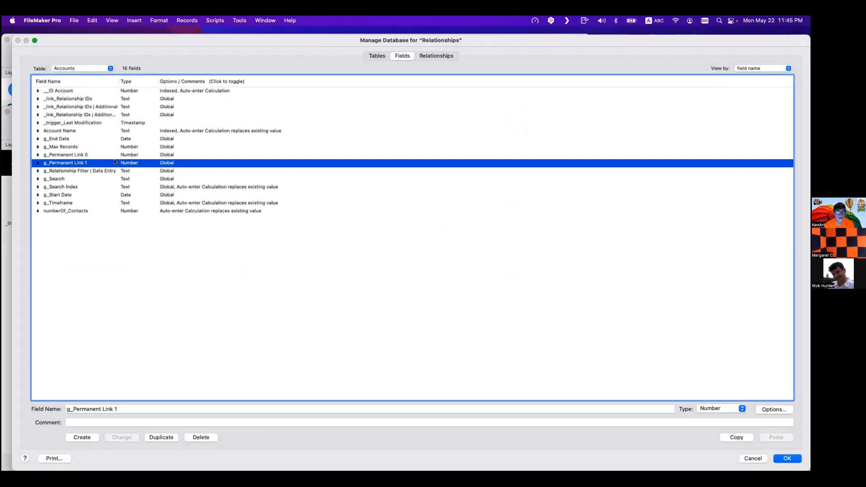
key("Up")
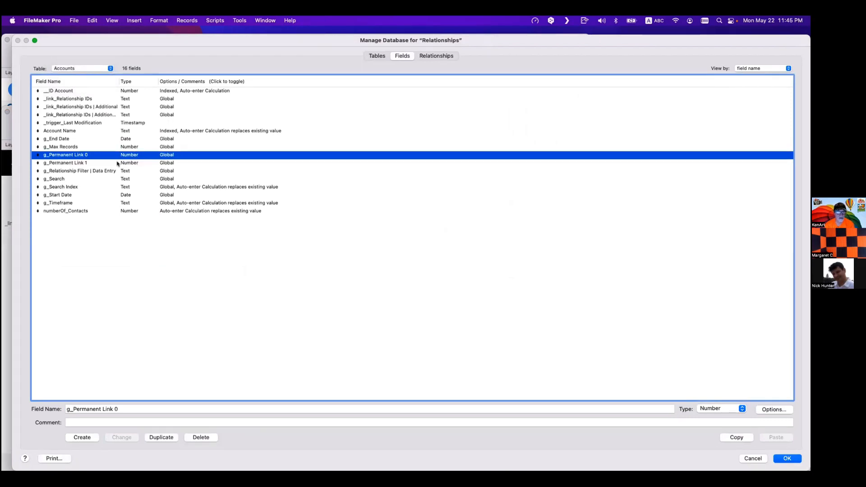
left_click(117, 163)
left_click(114, 156)
left_click(116, 163)
key("Escape")
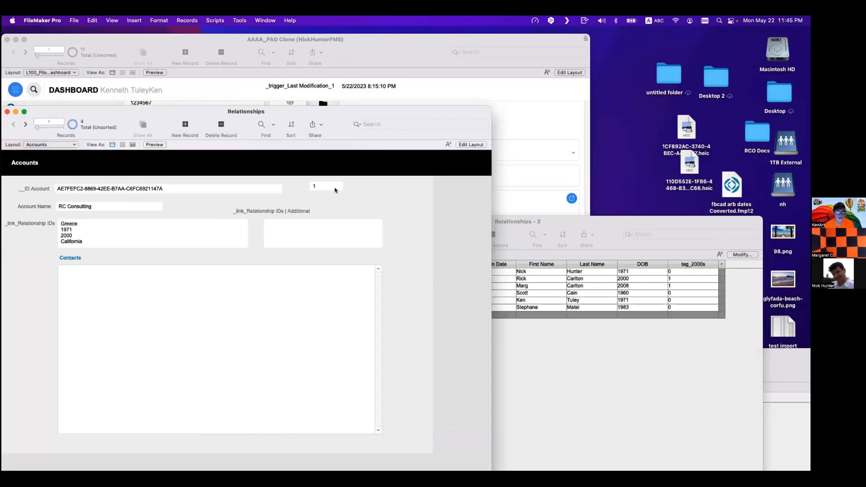
left_click_drag(31, 129, 129, 121)
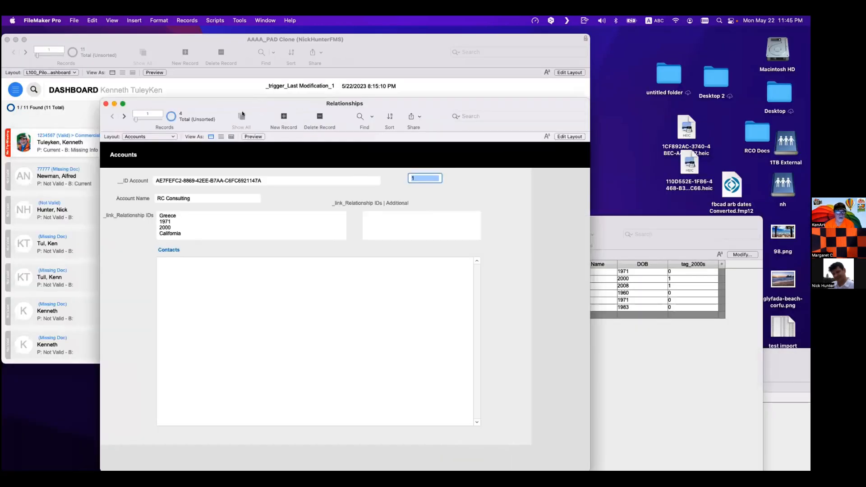
left_click(125, 117)
left_click(125, 118)
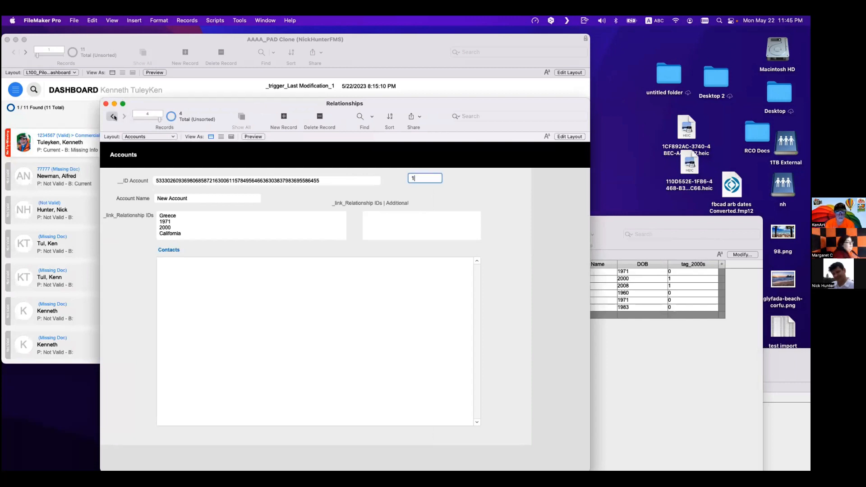
left_click(113, 117)
left_click(114, 117)
left_click_drag(264, 102, 207, 89)
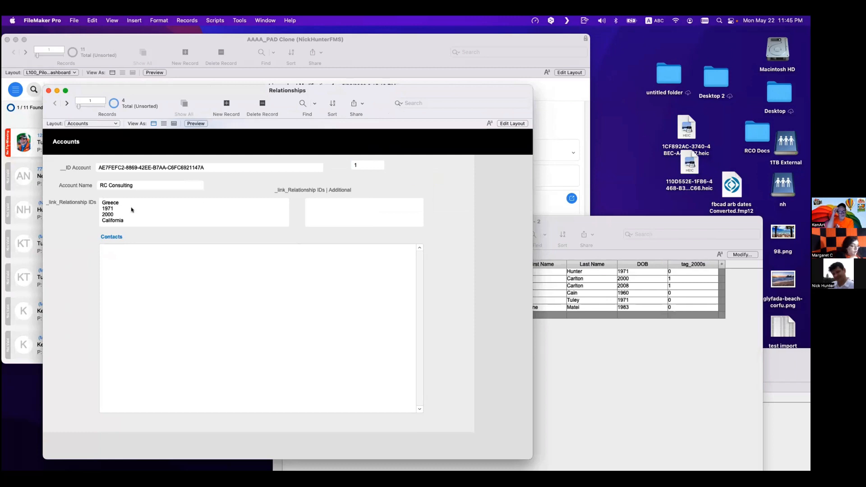
- Delete the 1971 and 2000 lines from the account's _link_Relationship IDs field
left_click_drag(119, 213, 97, 211)
key("BackSpace")
key("BackSpace")
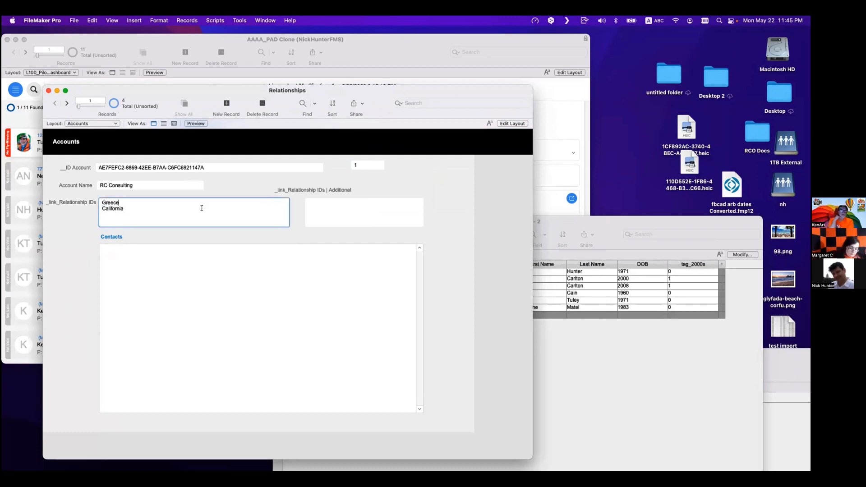
left_click(214, 191)
- Add a g_Permanent Link 1 ≠ tag_2000s criterion to the Accounts–Contacts relationship and close the database definitions
key("super+shift+d")
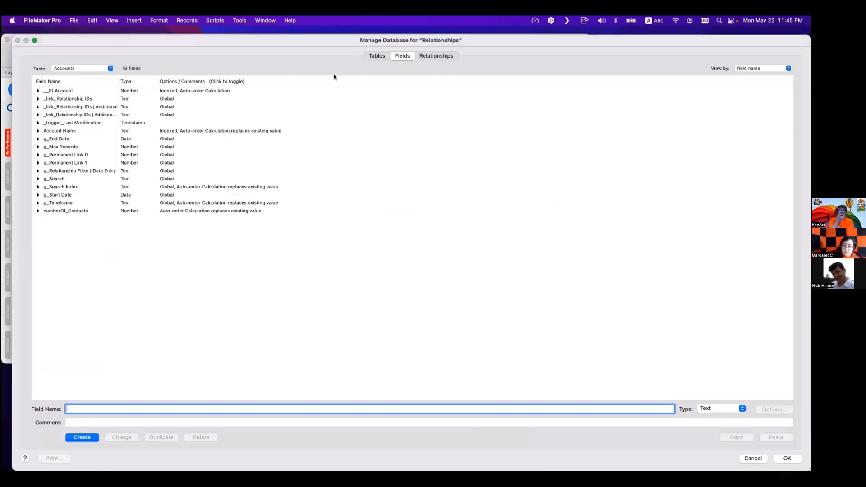
left_click(435, 55)
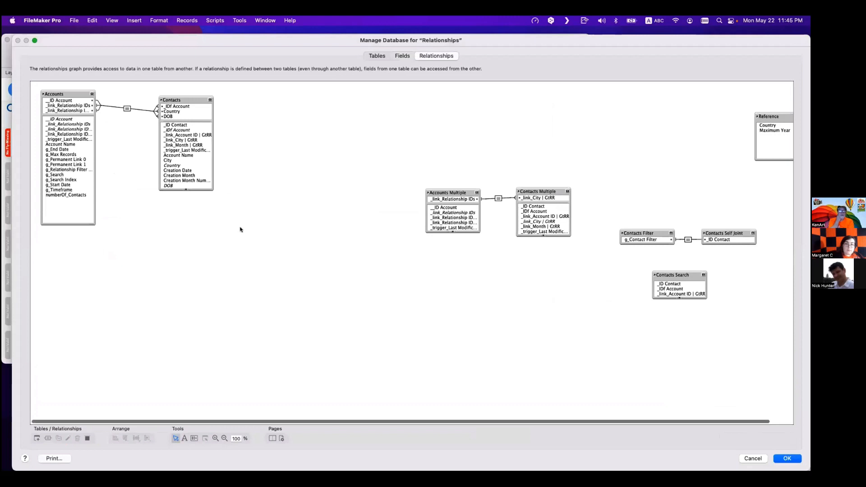
double_click(127, 108)
left_click(328, 321)
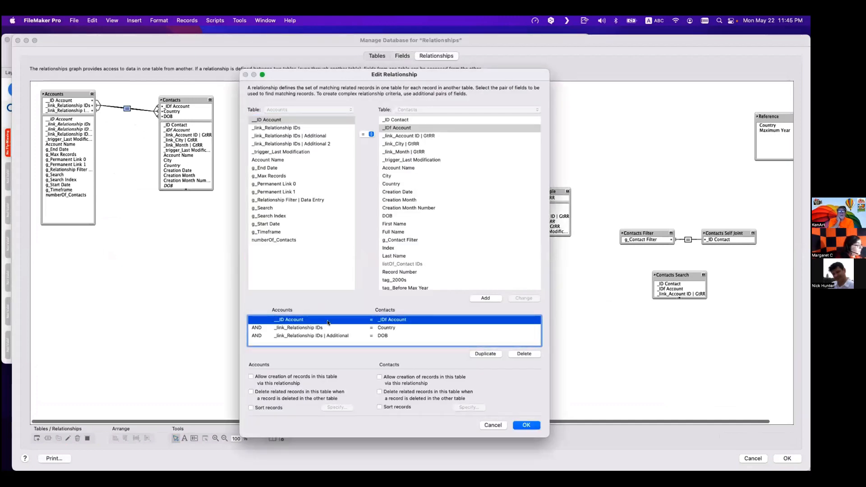
left_click(331, 328)
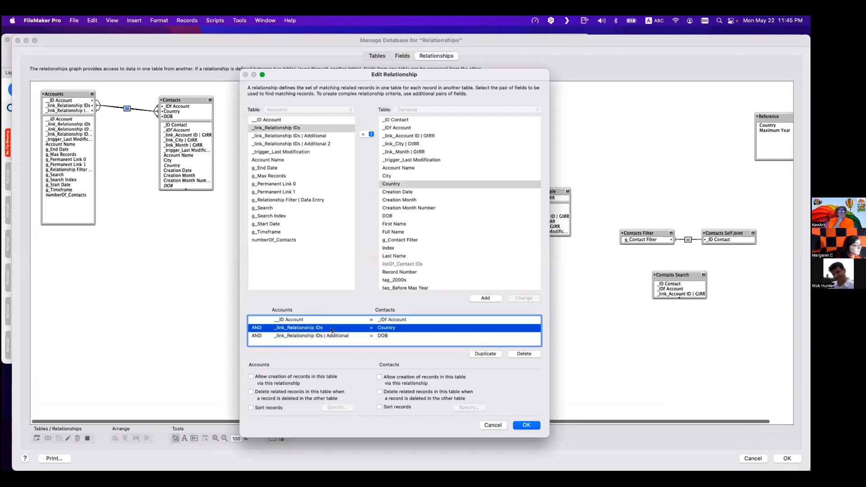
left_click(336, 337)
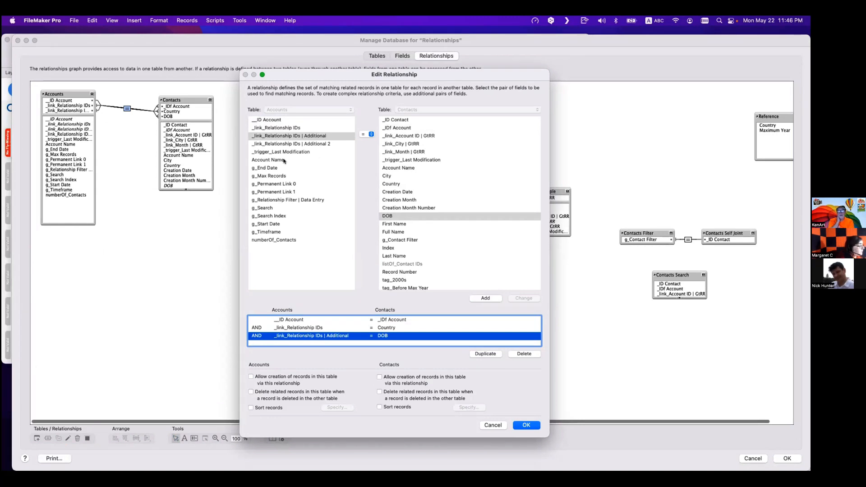
left_click(289, 191)
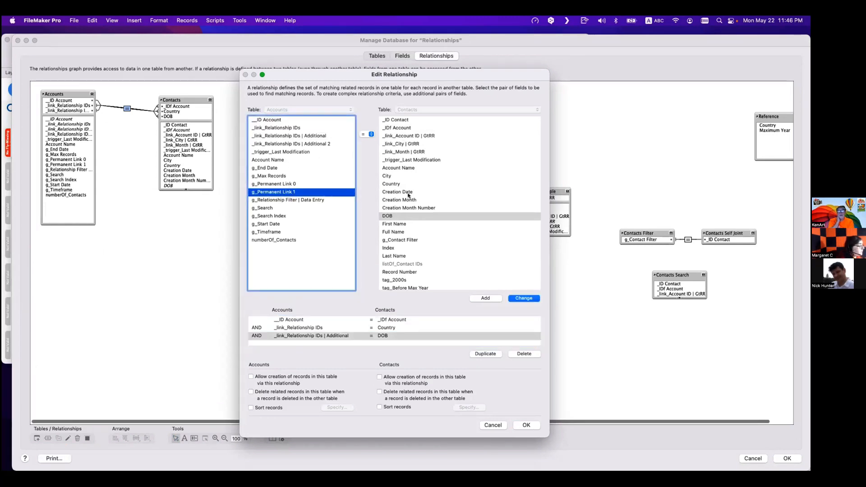
scroll(408, 269, "down", 3)
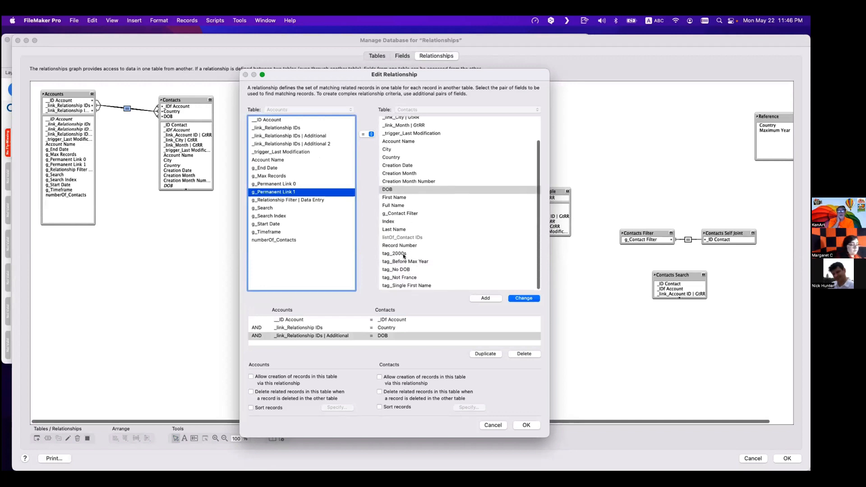
left_click(402, 253)
left_click(369, 134)
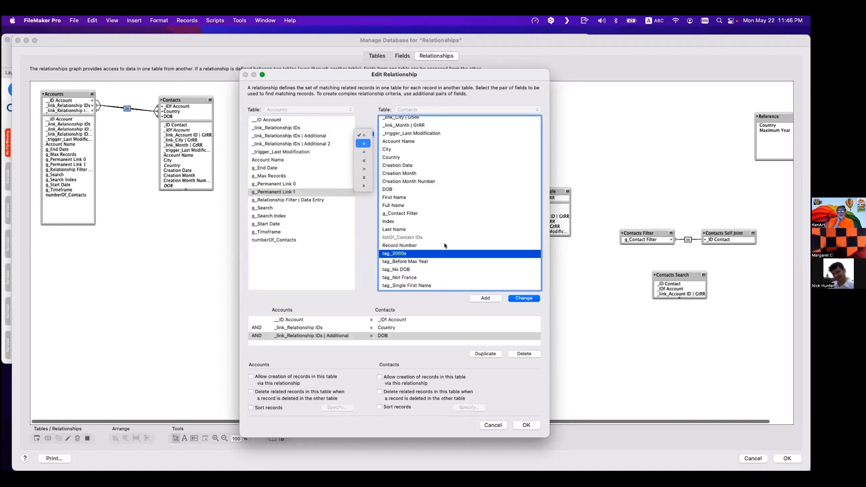
left_click(366, 142)
left_click(485, 298)
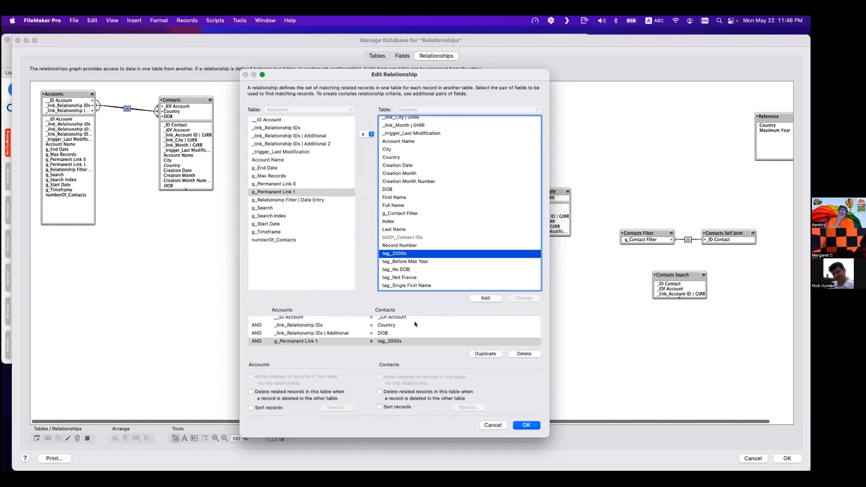
left_click(527, 425)
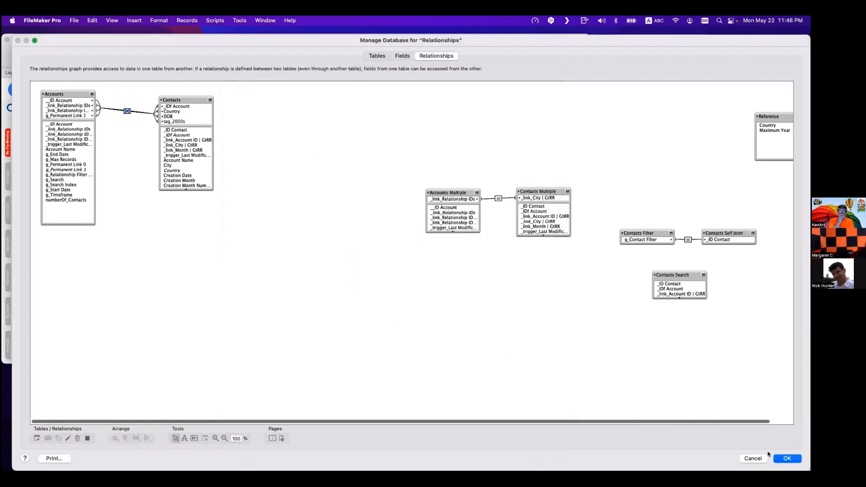
left_click(788, 458)
- Enter 1971 in the account's _link_Relationship IDs | Additional field
left_click(167, 212)
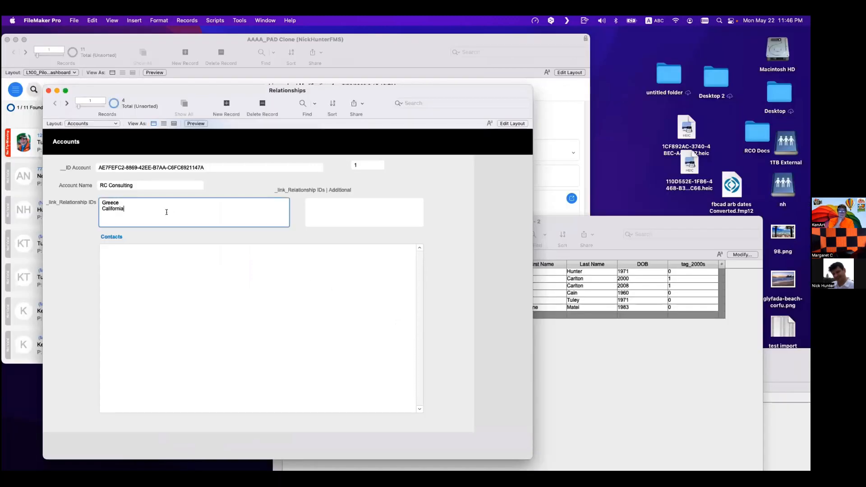
left_click(321, 212)
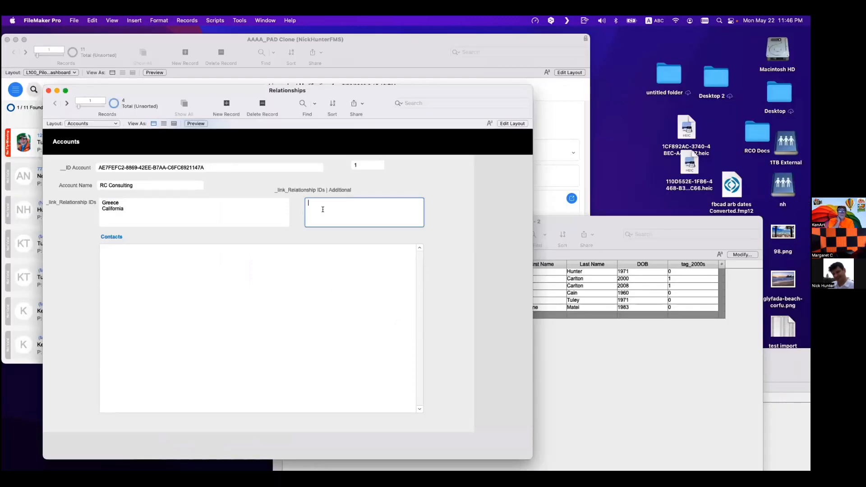
type("1971")
left_click(409, 181)
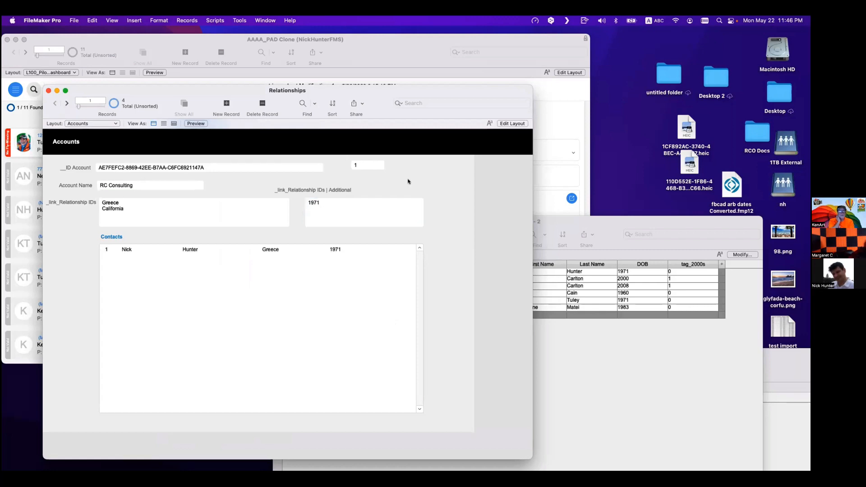
- Add the Country field as a column to the Contacts table view
left_click(354, 211)
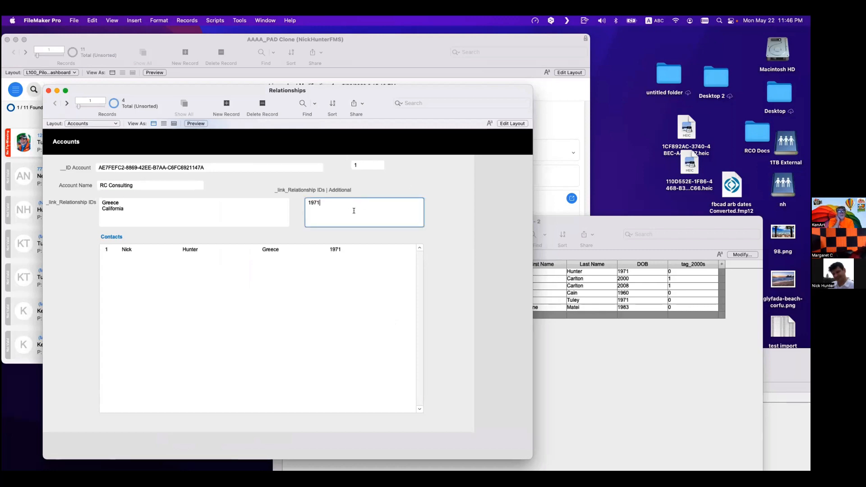
left_click(586, 364)
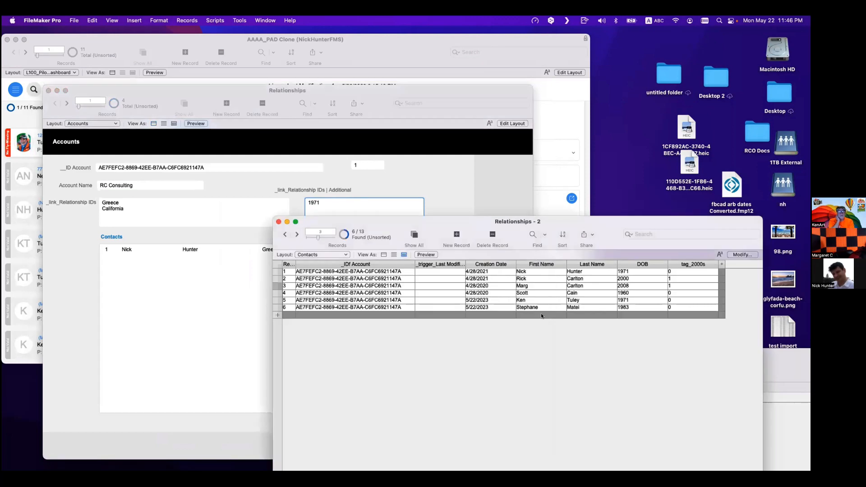
left_click(742, 256)
left_click(290, 374)
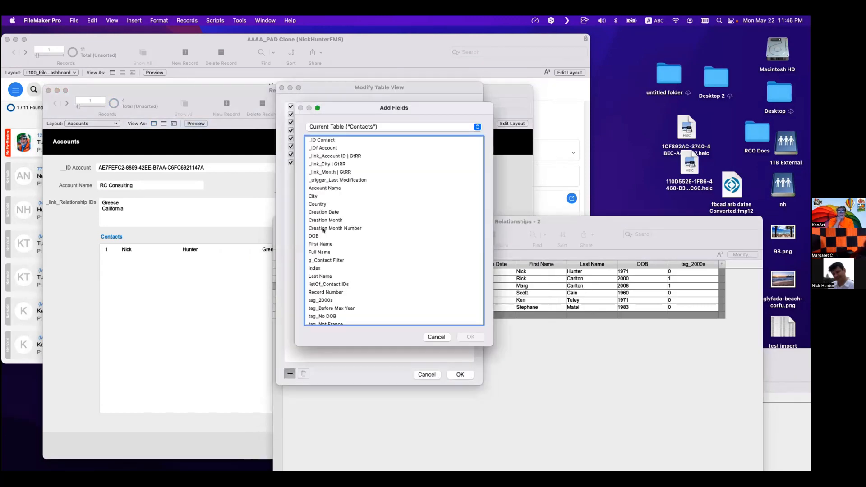
double_click(321, 205)
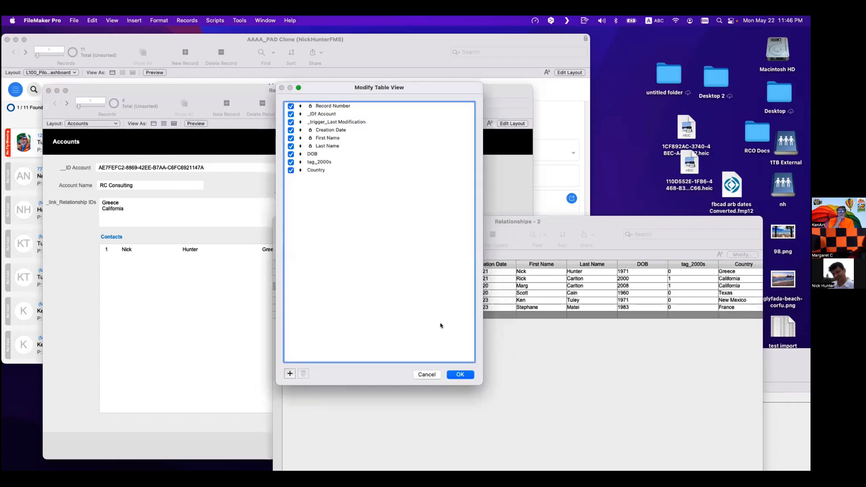
left_click(460, 375)
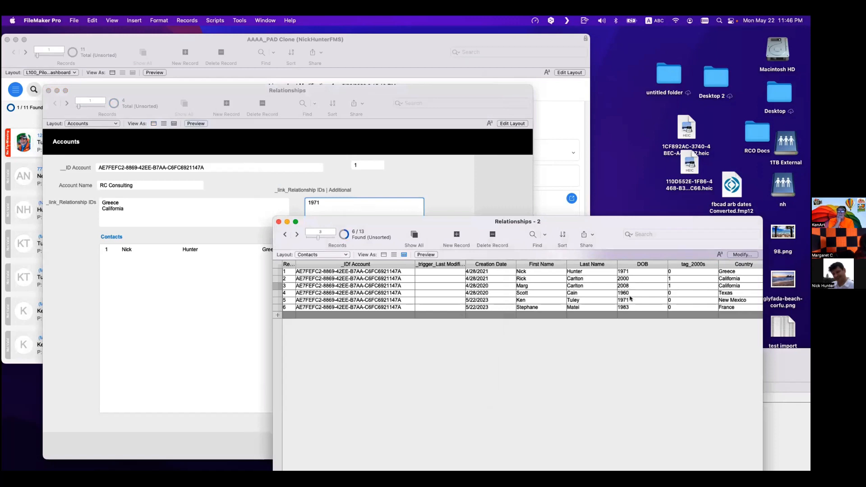
left_click(630, 299)
left_click(631, 293)
key("super+a")
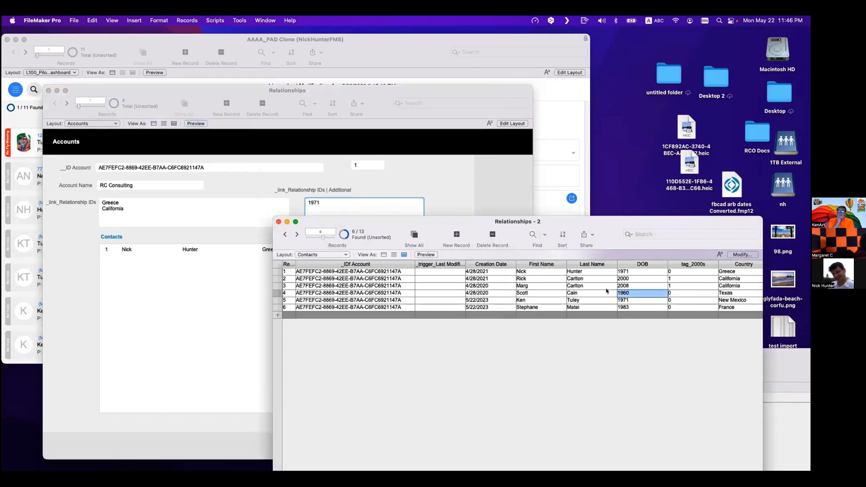
type("2002")
left_click(672, 351)
left_click(633, 285)
key("super+a")
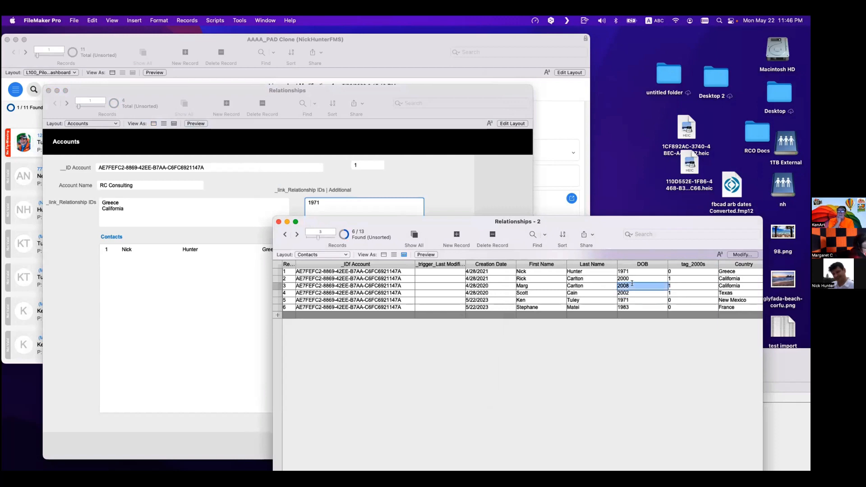
type("1976")
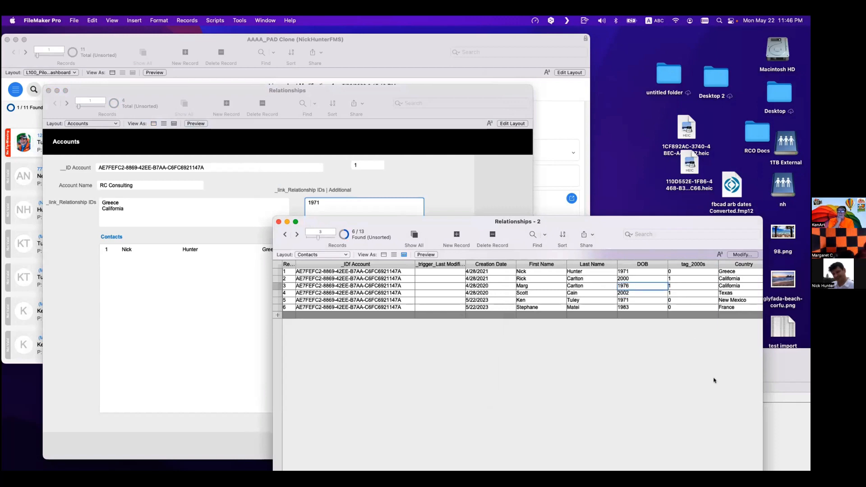
left_click(714, 380)
- Add 1976 as a new line in the _link_Relationship IDs | Additional field
left_click(639, 286)
key("super+c")
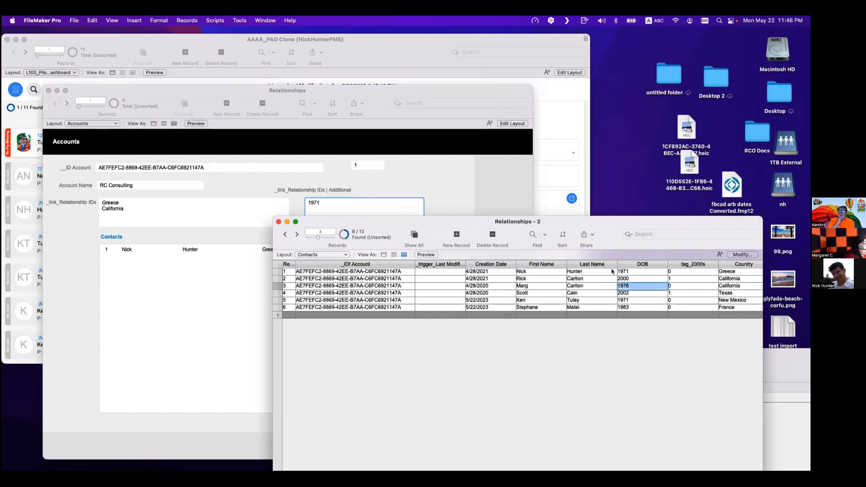
left_click(331, 221)
key("Return")
key("super+v")
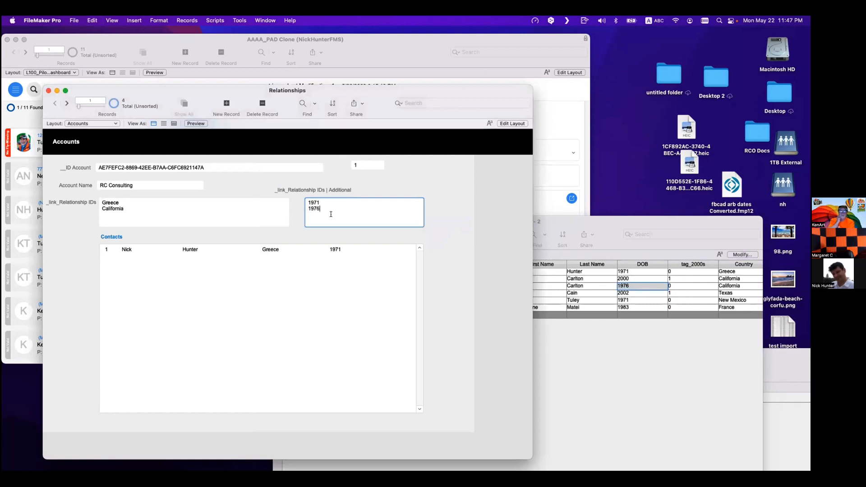
left_click(396, 185)
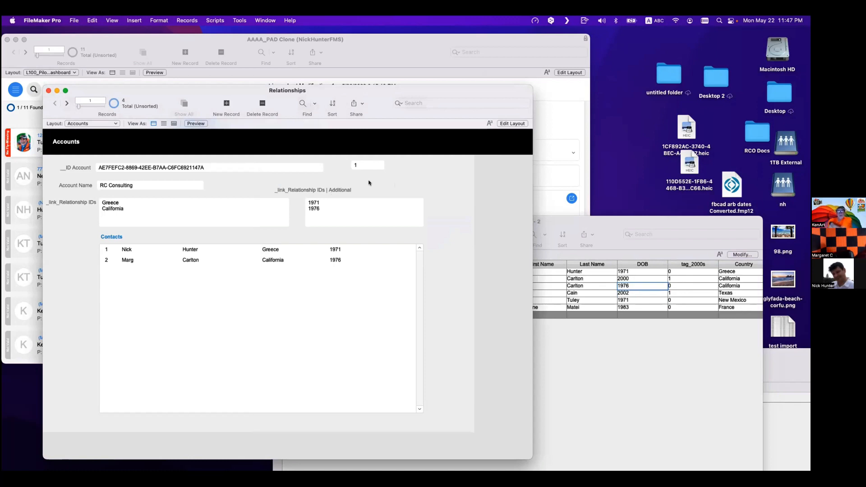
- Add 2000 as a further line in the _link_Relationship IDs | Additional field
left_click(333, 217)
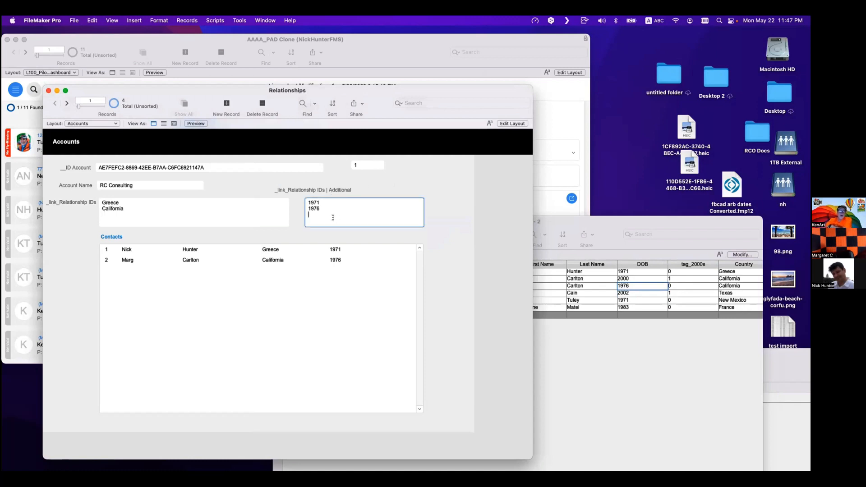
key("Return")
type("2000")
left_click(366, 189)
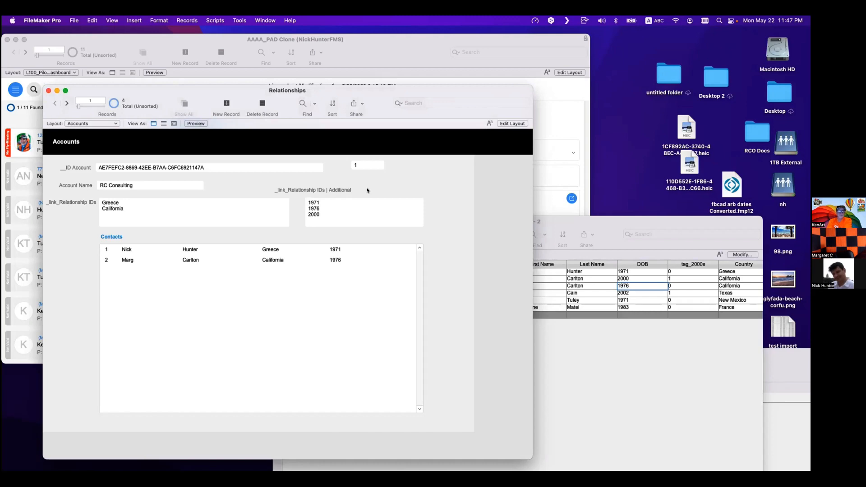
- Remove the _link_Relationship IDs | Additional = DOB criterion from the Accounts–Contacts relationship
key("super+shift+d")
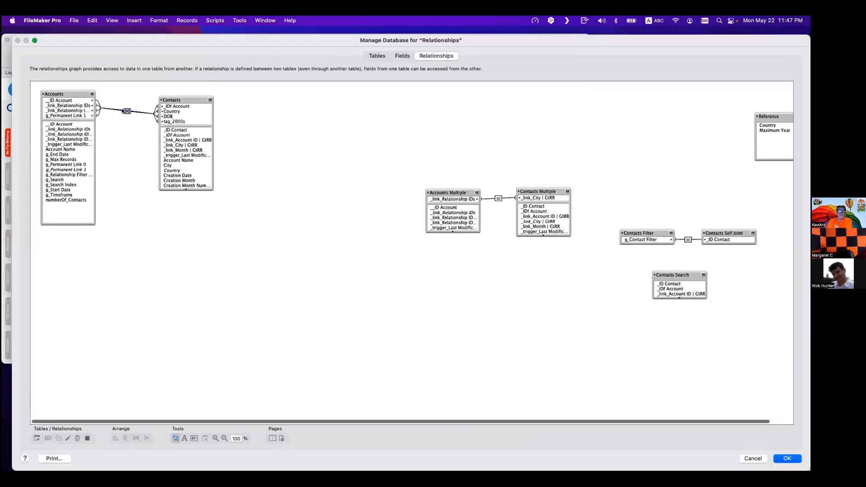
double_click(127, 112)
left_click(368, 336)
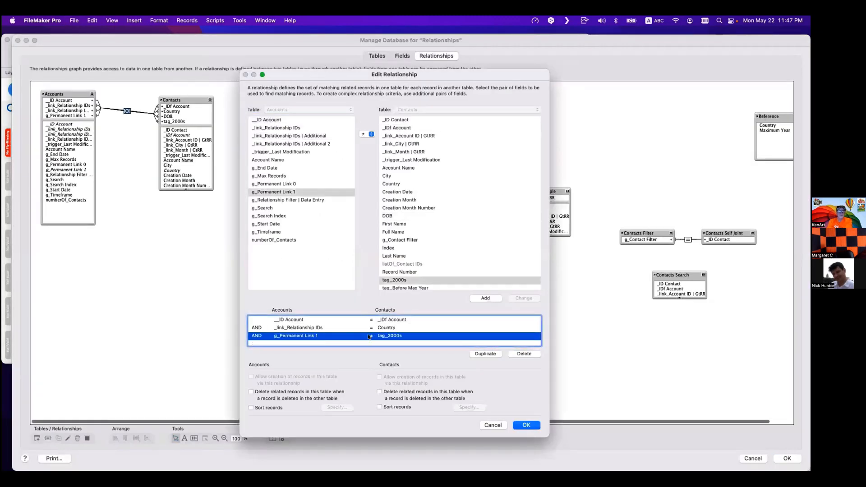
key("BackSpace")
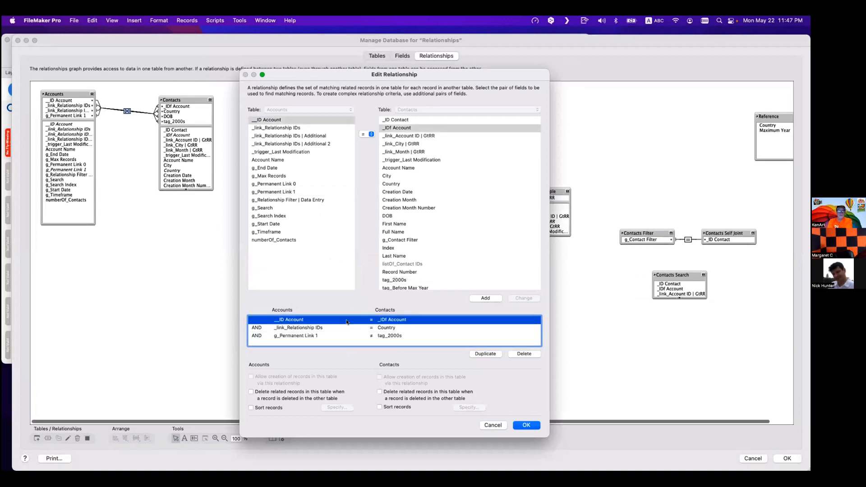
left_click(351, 329)
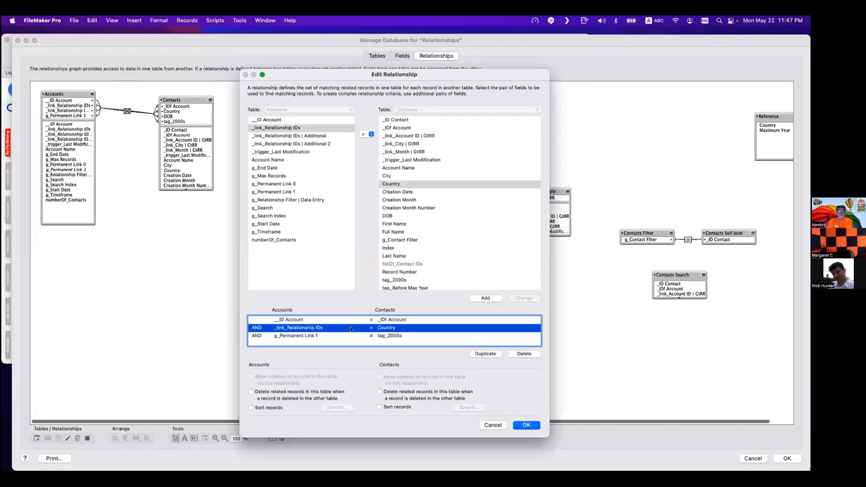
left_click(354, 336)
left_click(523, 426)
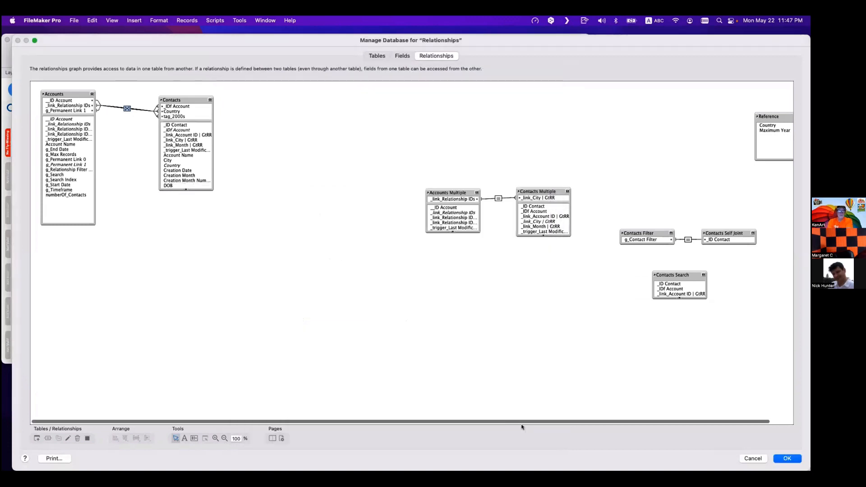
- Add Texas as a new line in the account's _link_Relationship IDs field
left_click(788, 458)
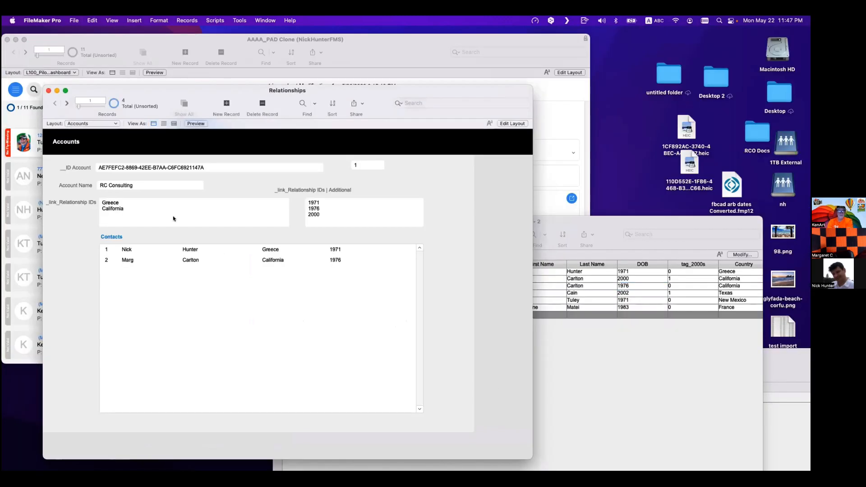
left_click(160, 215)
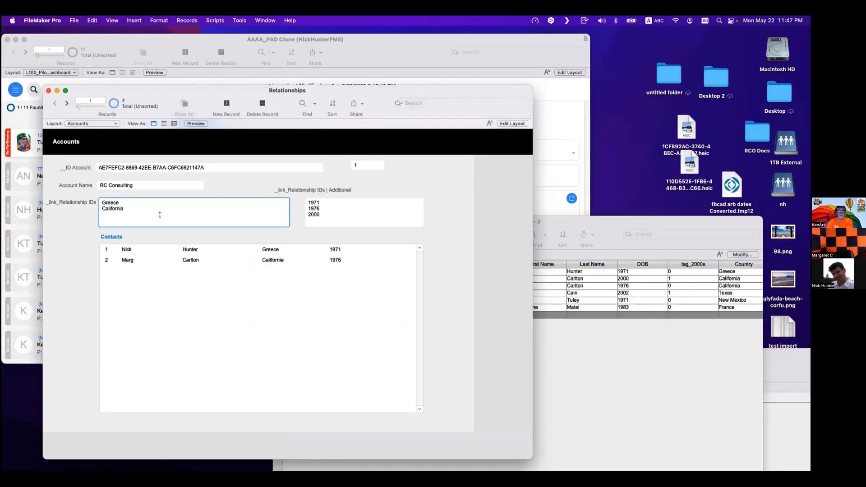
type("Texas")
left_click(211, 188)
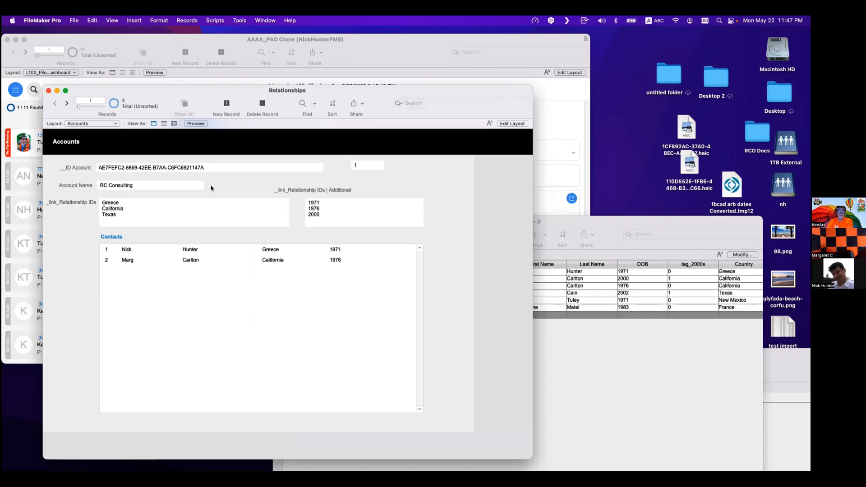
- Clear all values from the _link_Relationship IDs | Additional field
left_click(146, 205)
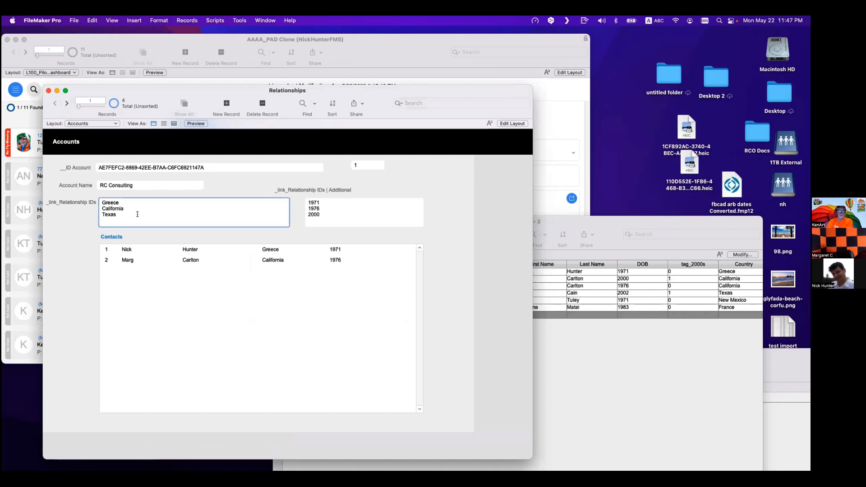
left_click(360, 218)
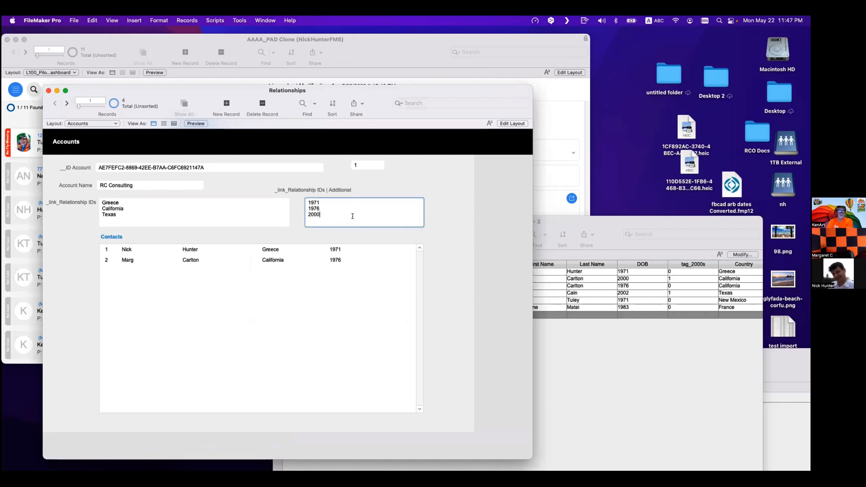
key("super+a")
key("BackSpace")
- Add New Mexico as a further line in the _link_Relationship IDs field
left_click(125, 211)
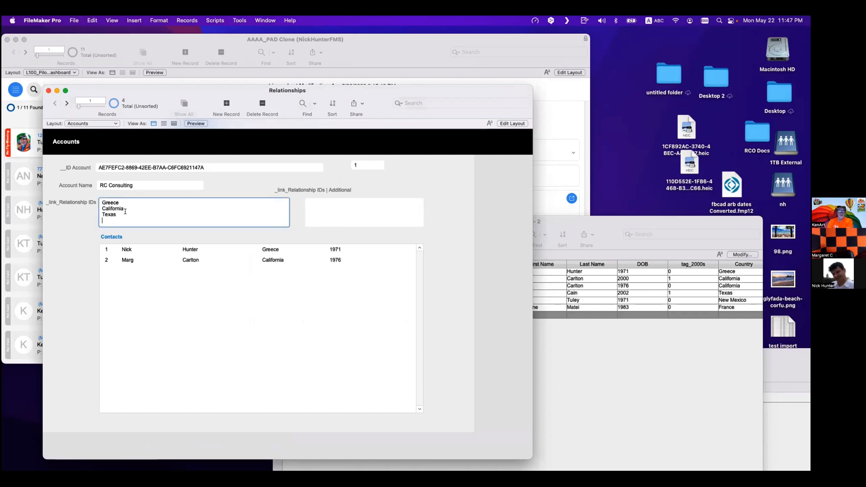
key("Return")
type("New Mexico")
left_click(241, 185)
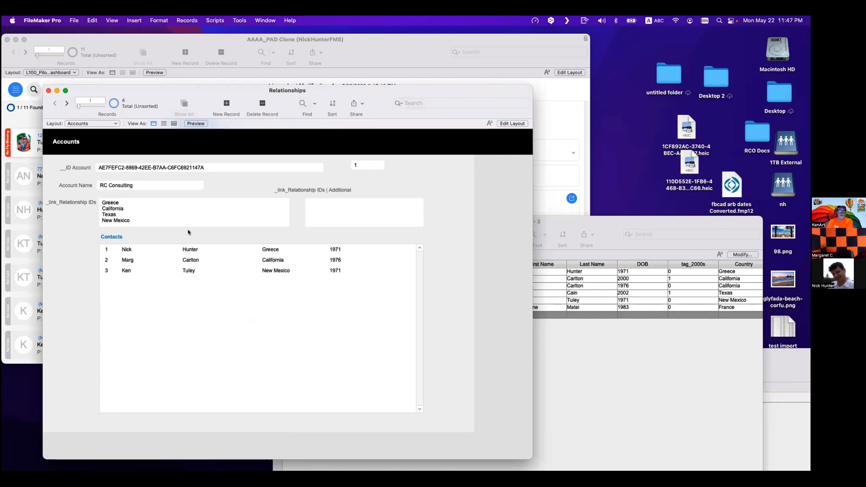
- Remove the _link_Relationship IDs = Country criterion from the Accounts–Contacts relationship
key("super+shift+d")
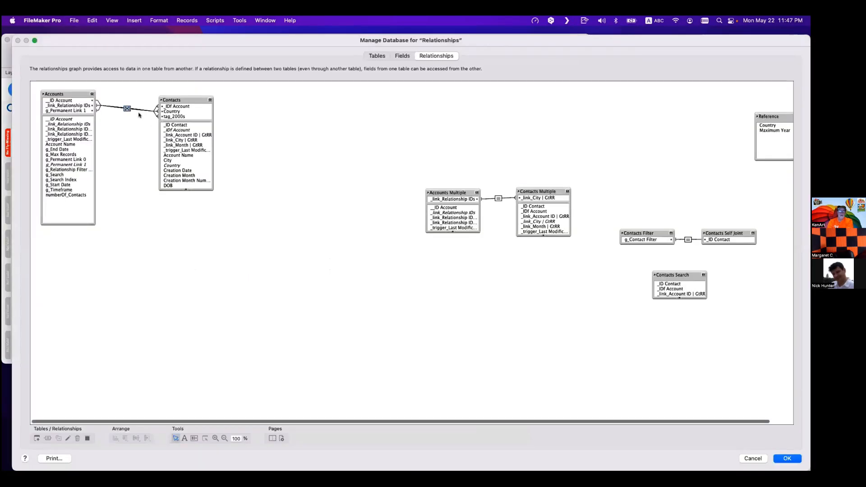
double_click(139, 112)
left_click(322, 329)
key("Delete")
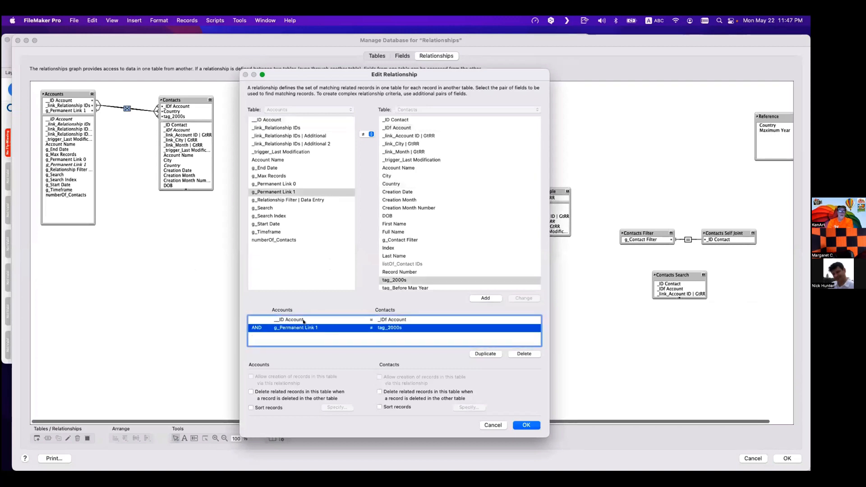
left_click(304, 320)
left_click(307, 328)
left_click(527, 425)
left_click(787, 458)
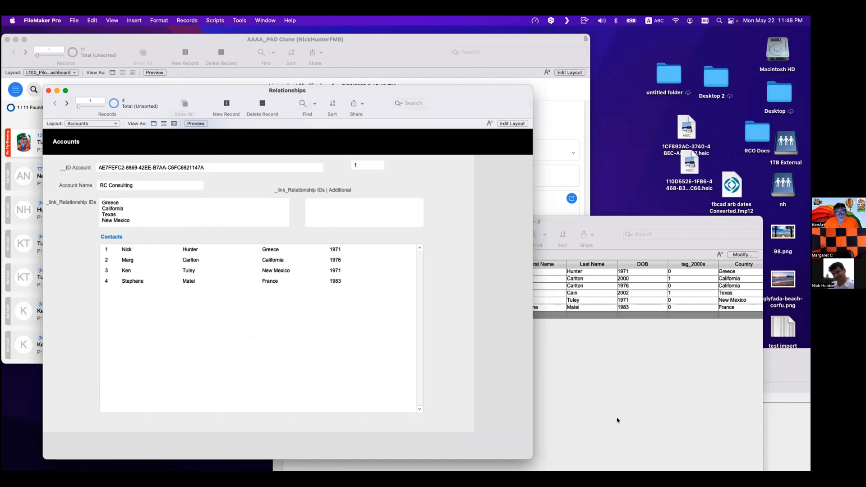
- Find the account's contacts by pasting its ID into _IDf Account, adding an omit request on tag_2000s
left_click(674, 278)
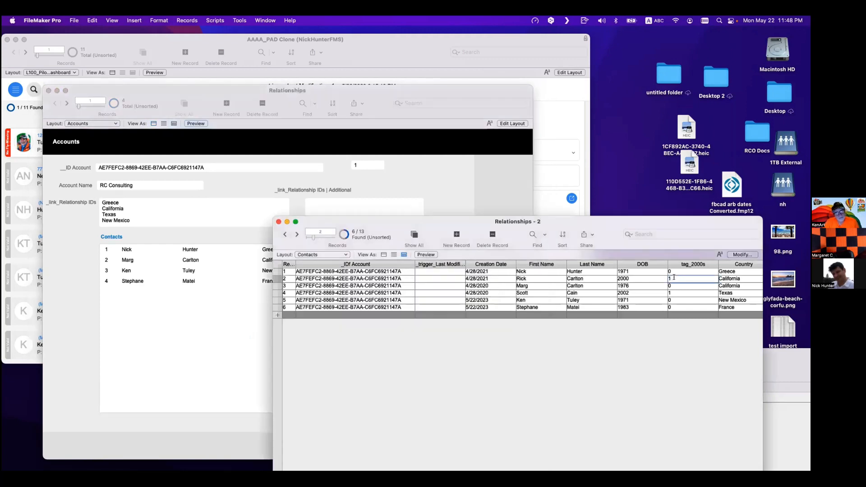
left_click(674, 293)
left_click(668, 365)
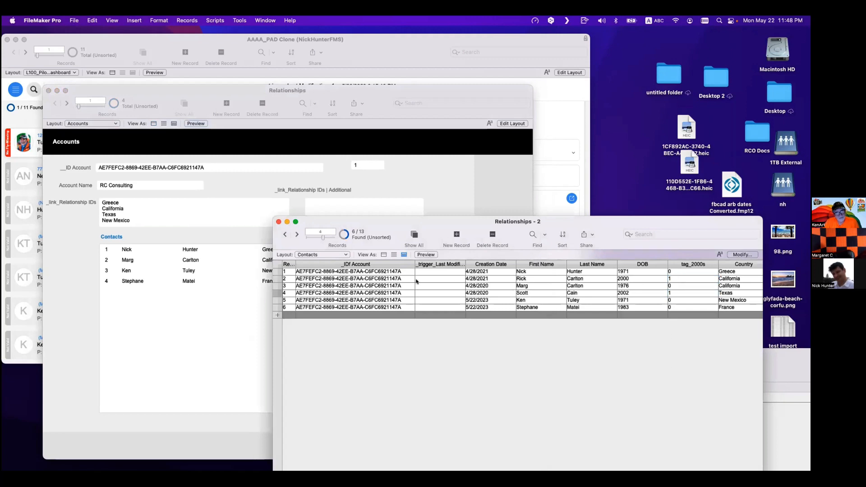
left_click(331, 270)
key("super+c")
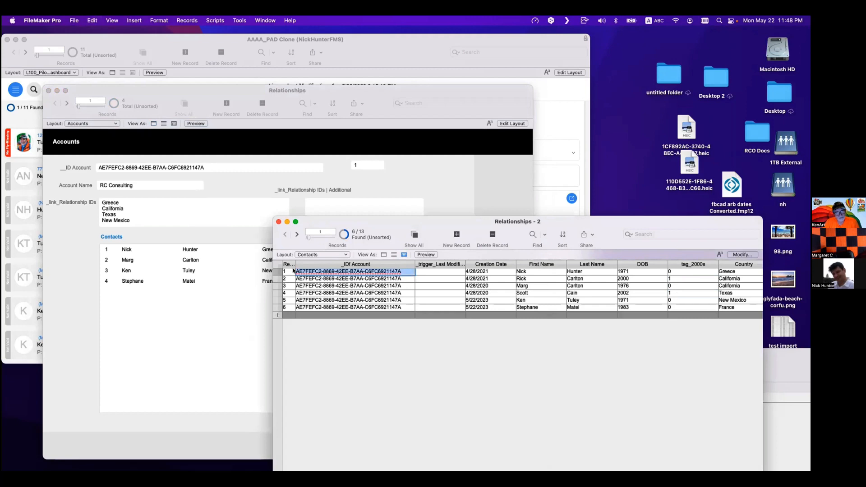
left_click(532, 234)
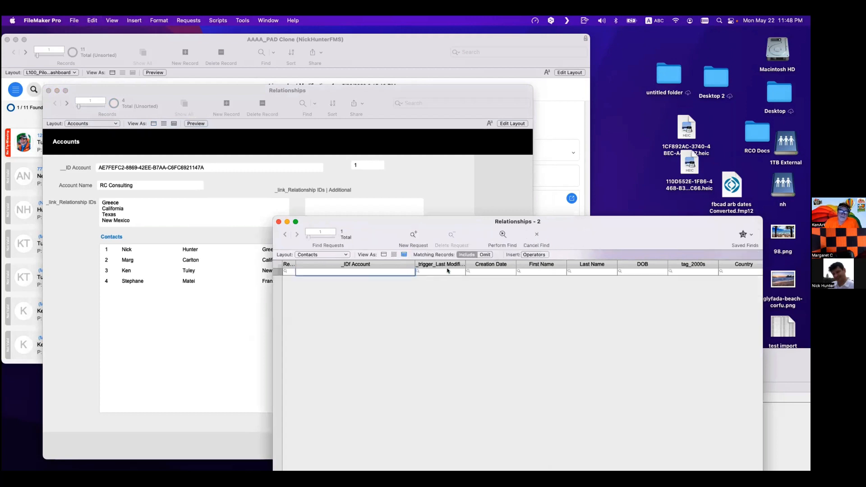
key("super+v")
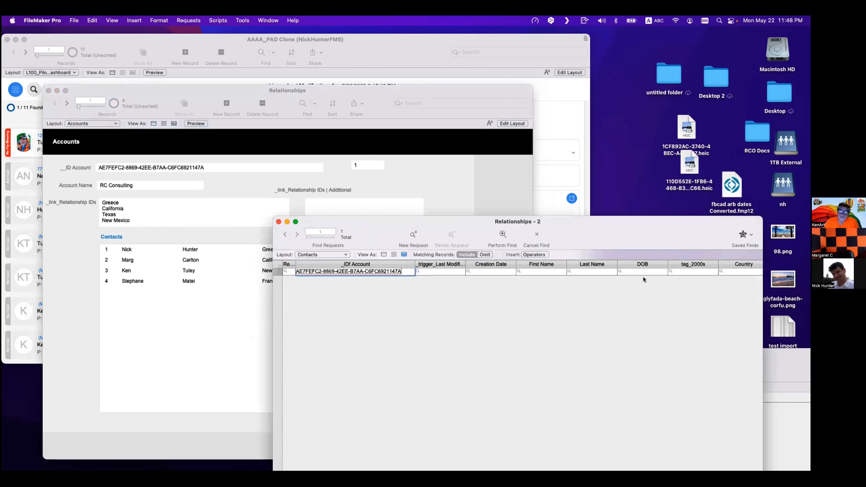
left_click(686, 271)
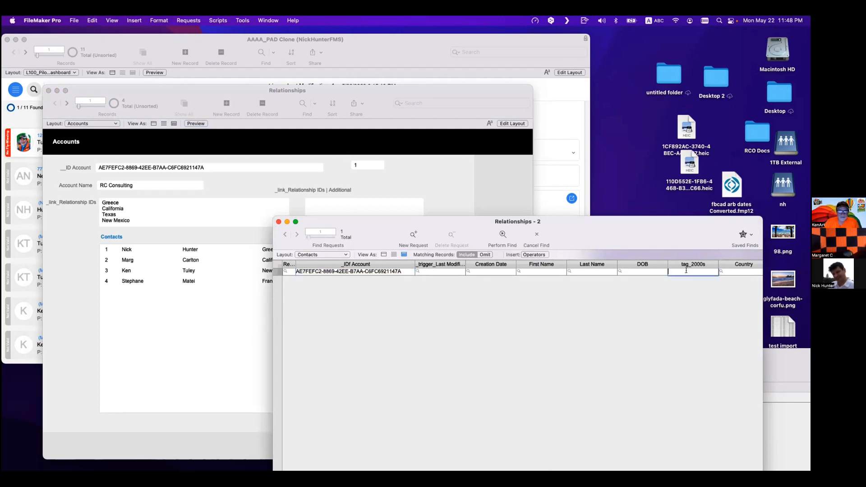
left_click(412, 235)
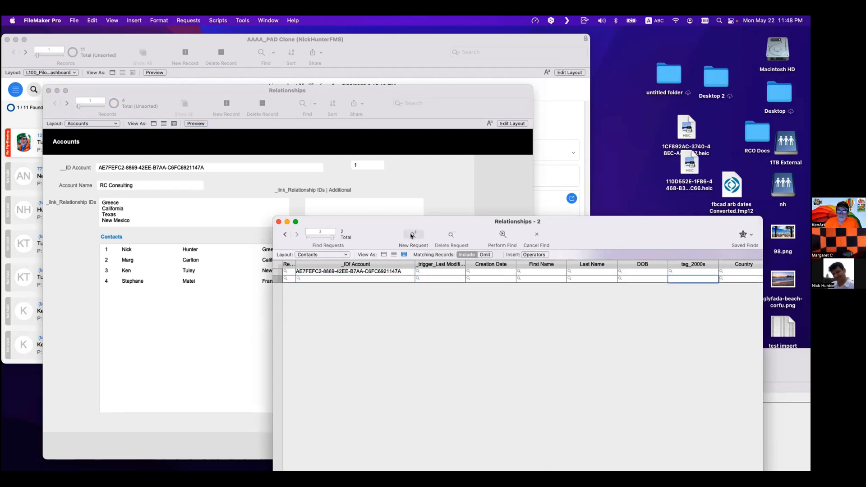
left_click(687, 276)
left_click(486, 254)
left_click(503, 234)
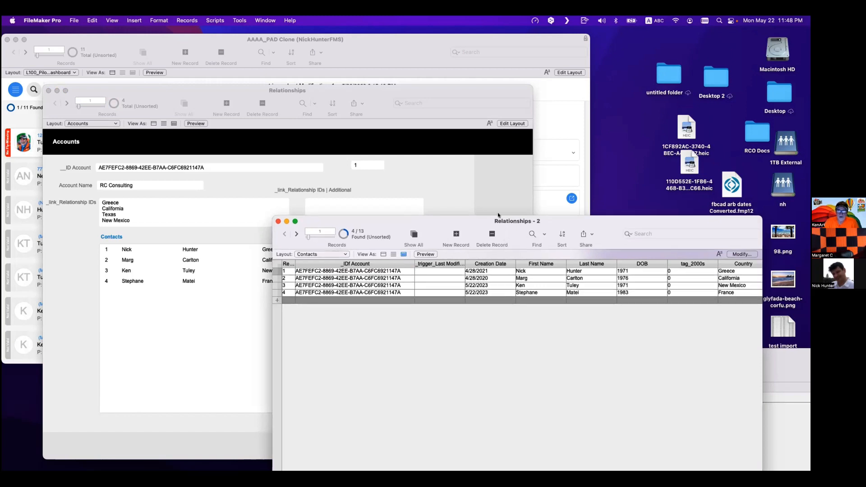
- Examine the auto-enter calculation of the tag_2000s field in the Contacts table
left_click_drag(517, 222, 476, 199)
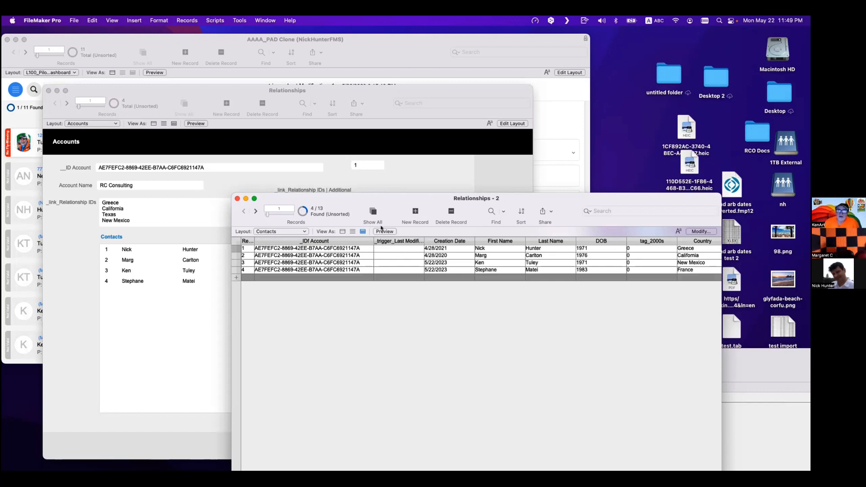
key("super+shift+d")
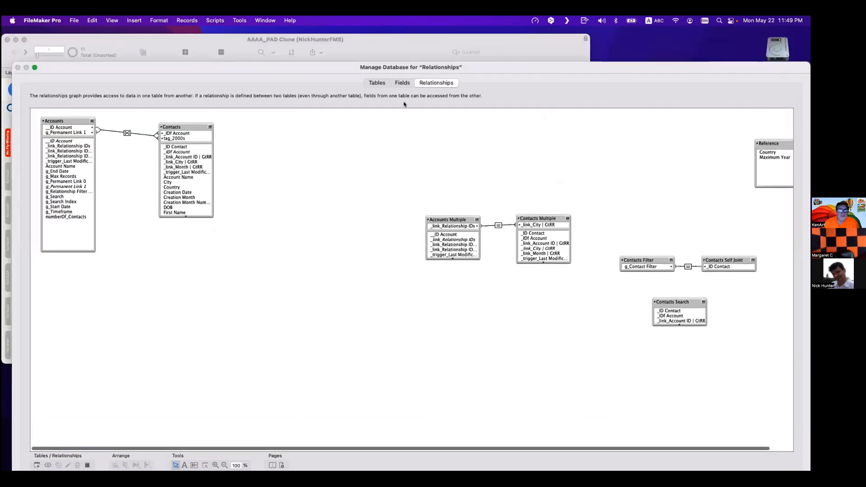
left_click(403, 83)
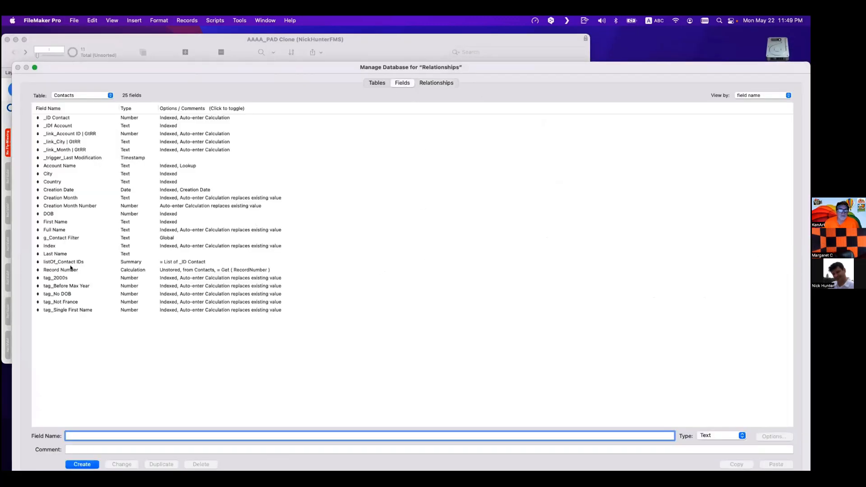
double_click(70, 277)
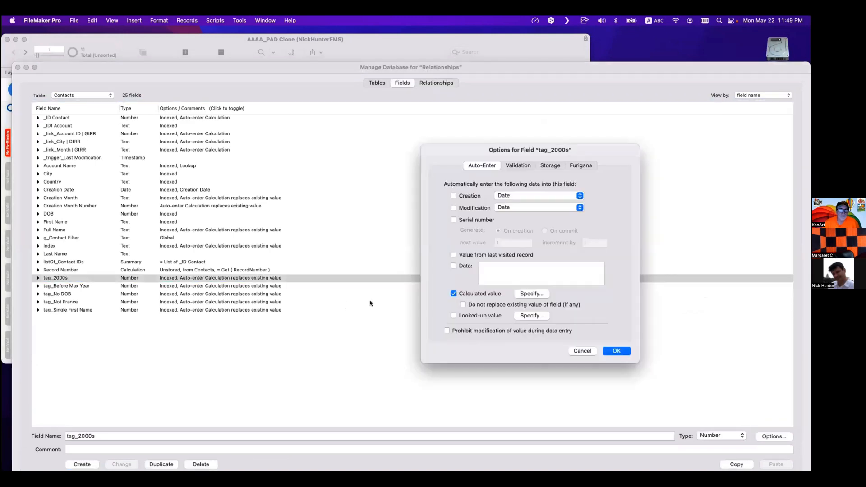
left_click(529, 293)
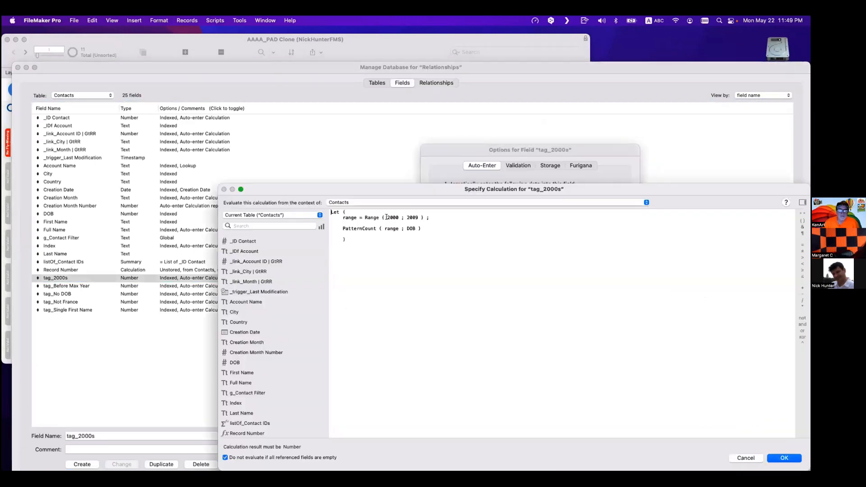
double_click(387, 218)
double_click(407, 217)
double_click(391, 218)
double_click(411, 218)
key("Escape")
key("Escape")
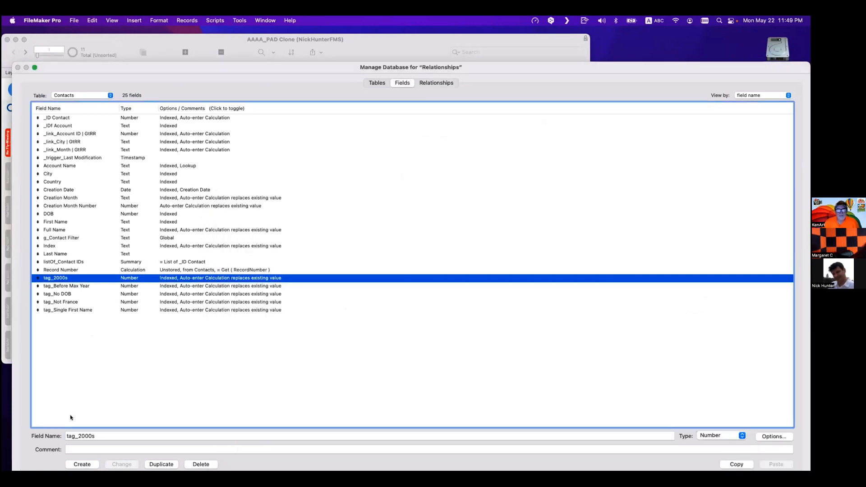
- Create a Date field named g_Sart Date in the Contacts table
double_click(87, 434)
key("BackSpace")
type("Start")
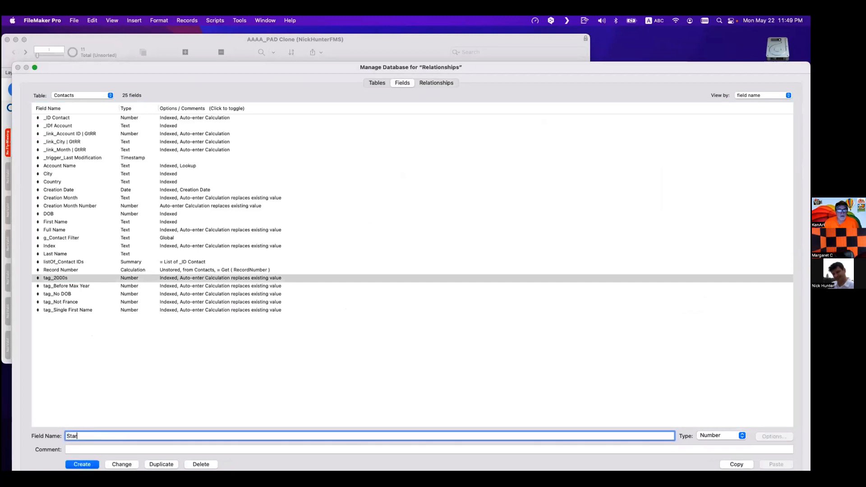
key("BackSpace")
key("BackSpace")
key("BackSpace")
key("BackSpace")
key("BackSpace")
type("g")
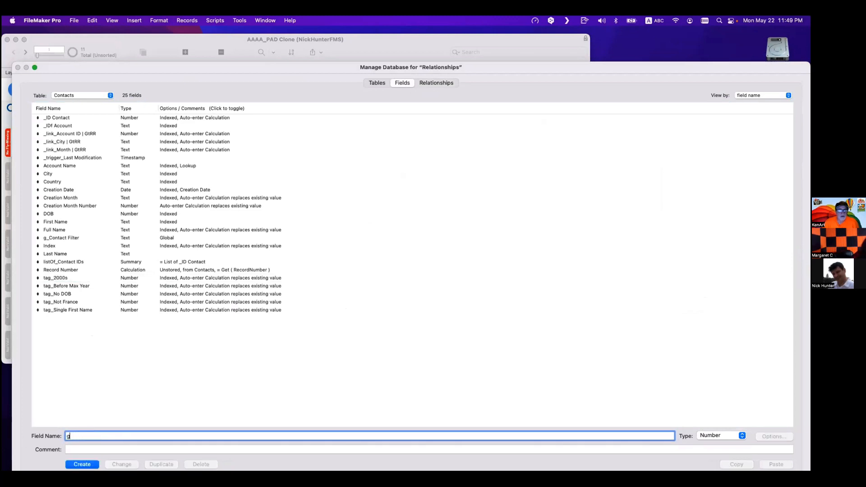
type("_Satrt")
key("BackSpace")
type("Date")
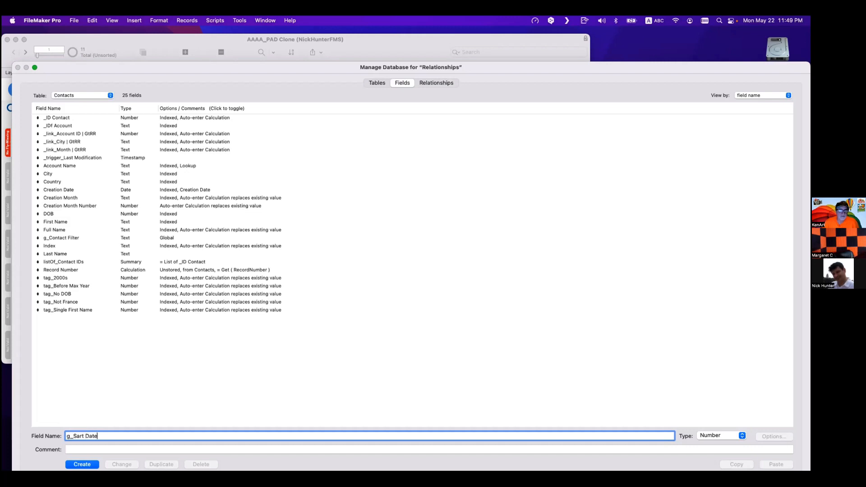
left_click(720, 436)
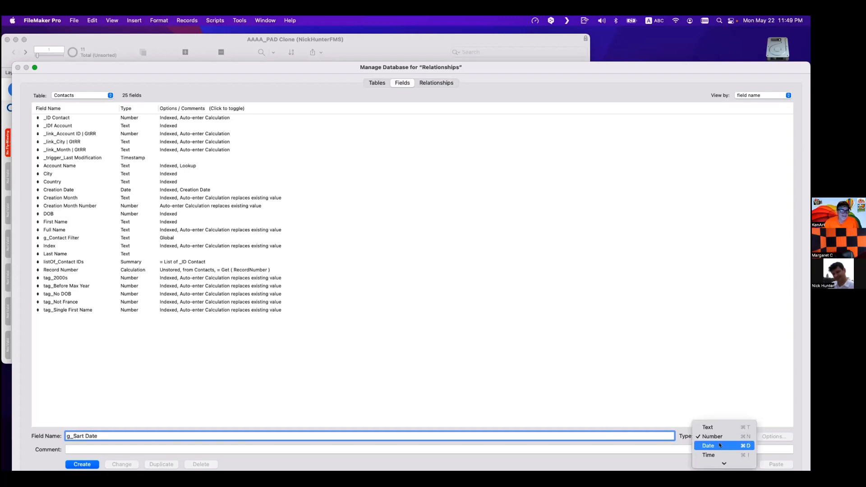
left_click(711, 445)
left_click(84, 465)
- Duplicate the date field and rename the copy to g_End Date
left_click(159, 464)
left_click(75, 435)
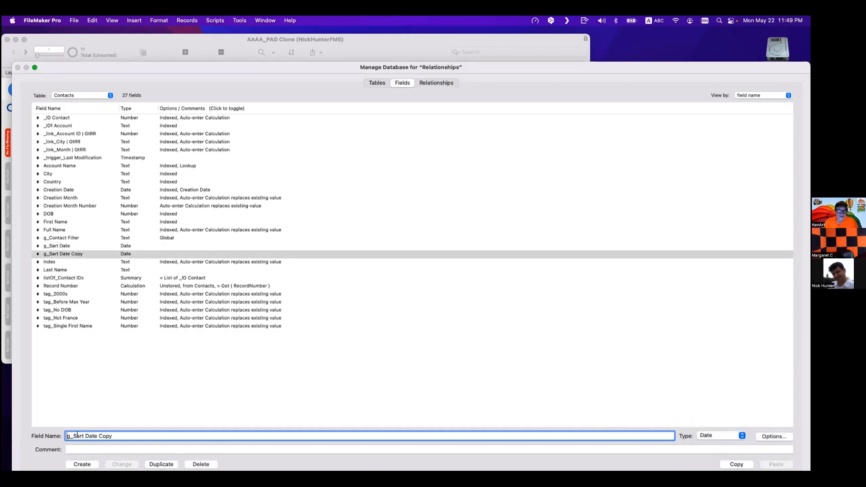
left_click_drag(72, 436, 85, 435)
type("End")
double_click(98, 436)
key("BackSpace")
key("BackSpace")
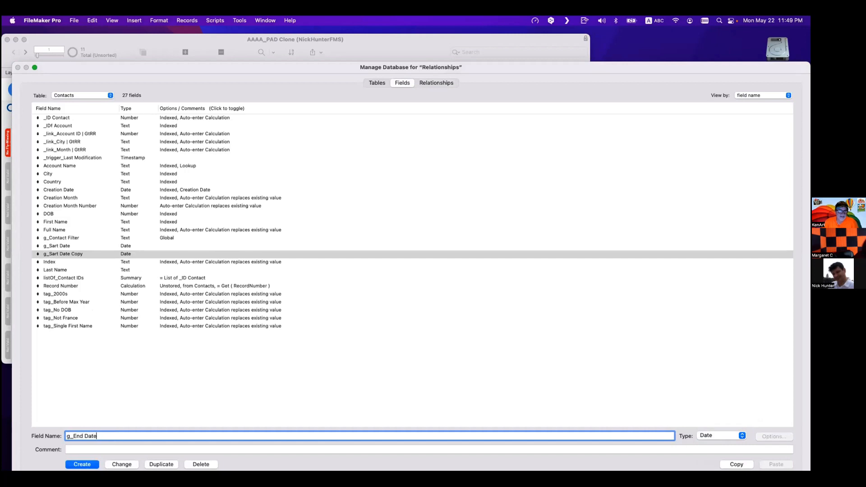
left_click(120, 462)
- Set both g_End Date and g_Sart Date to use global storage
double_click(194, 245)
left_click(546, 167)
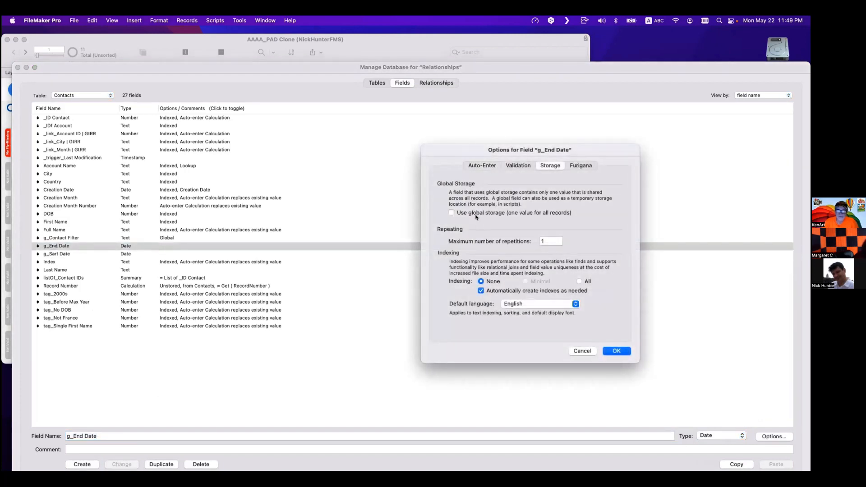
left_click(475, 214)
key("Return")
double_click(266, 254)
left_click(508, 213)
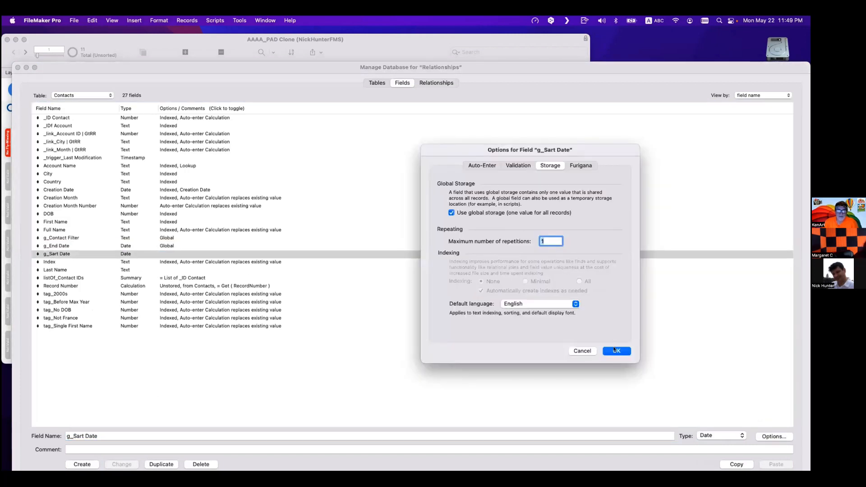
left_click(617, 351)
- Rename the tag_2000s field to tag_Range
left_click(91, 296)
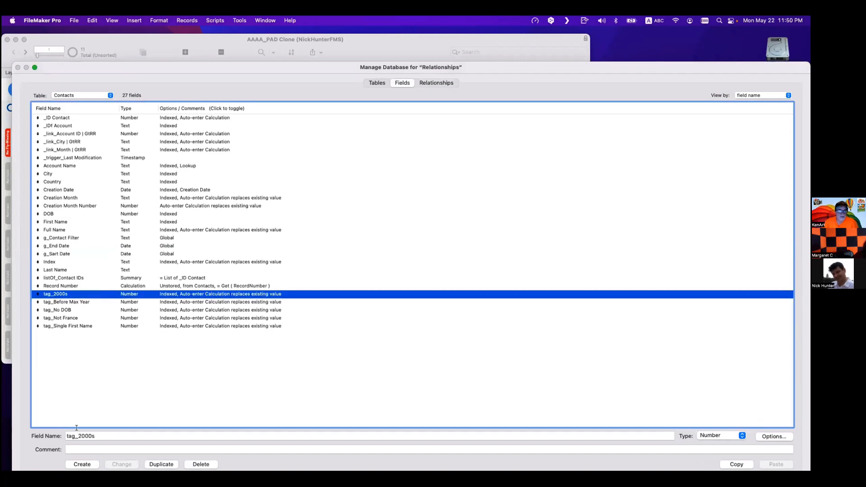
double_click(99, 437)
type("tag_Range")
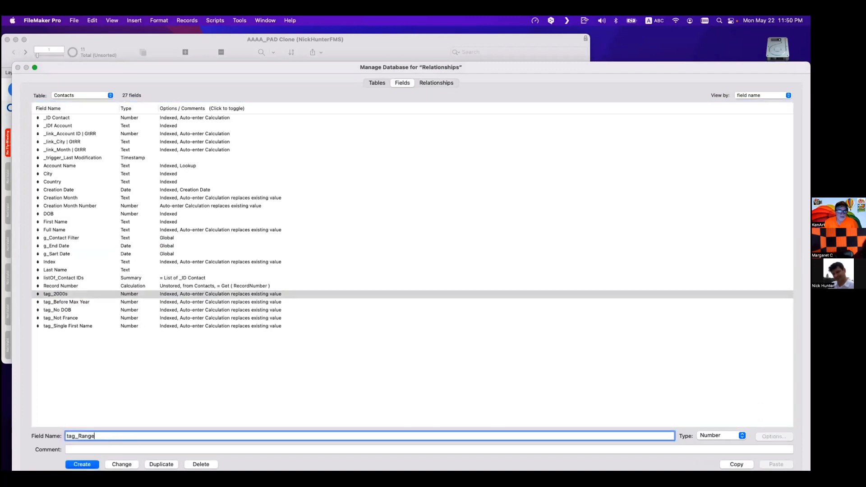
left_click(133, 465)
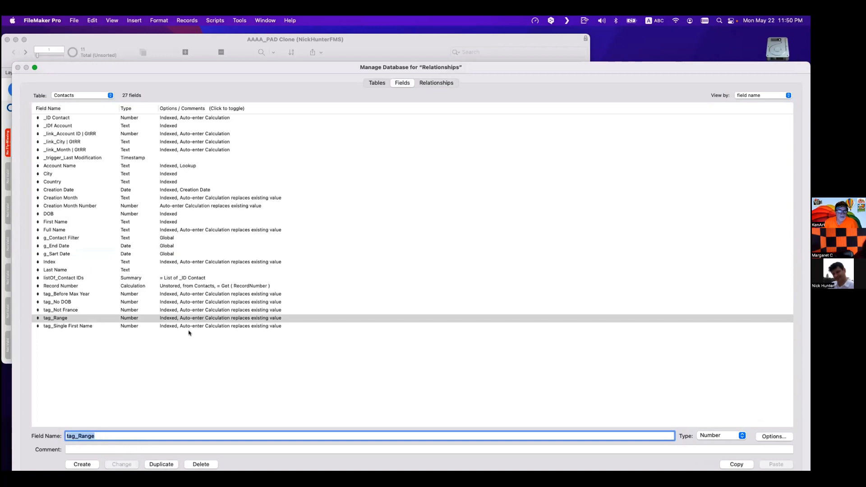
- Change tag_Range's auto-enter calculation to Range ( g_Sart Date ; g_End Date ) and PatternCount against Creation Date
left_click(193, 320)
double_click(194, 320)
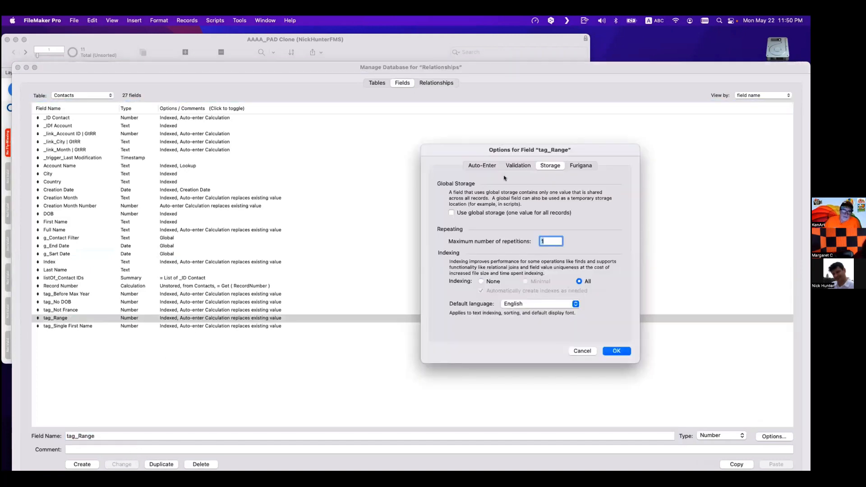
left_click(532, 294)
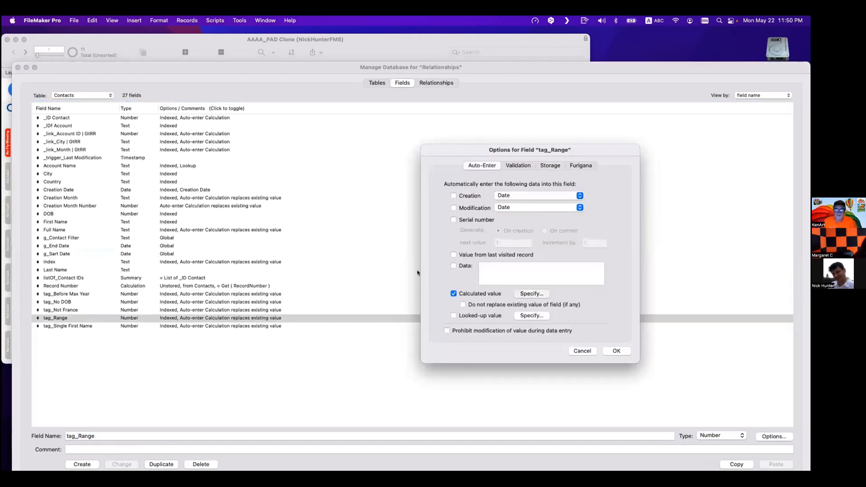
double_click(394, 217)
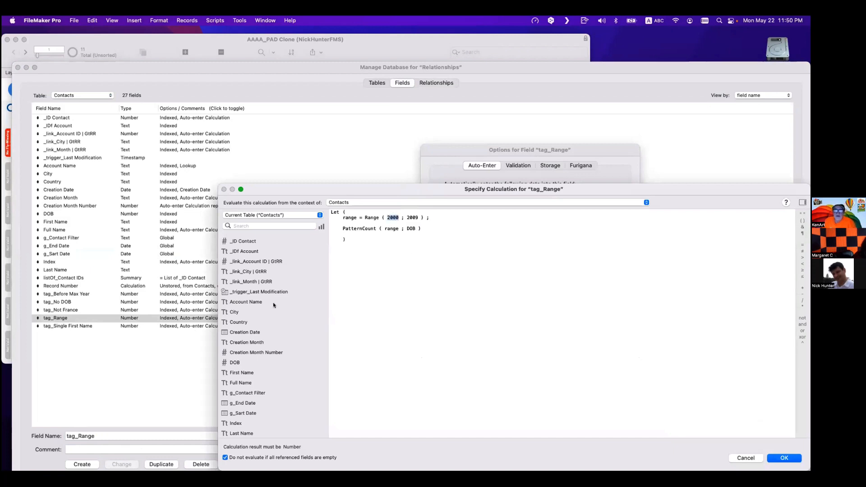
left_click(254, 403)
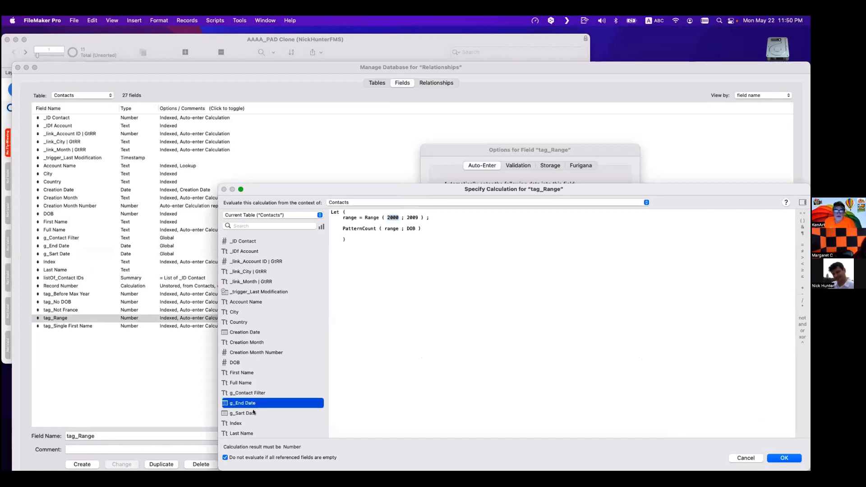
left_click(244, 414)
double_click(244, 413)
double_click(432, 218)
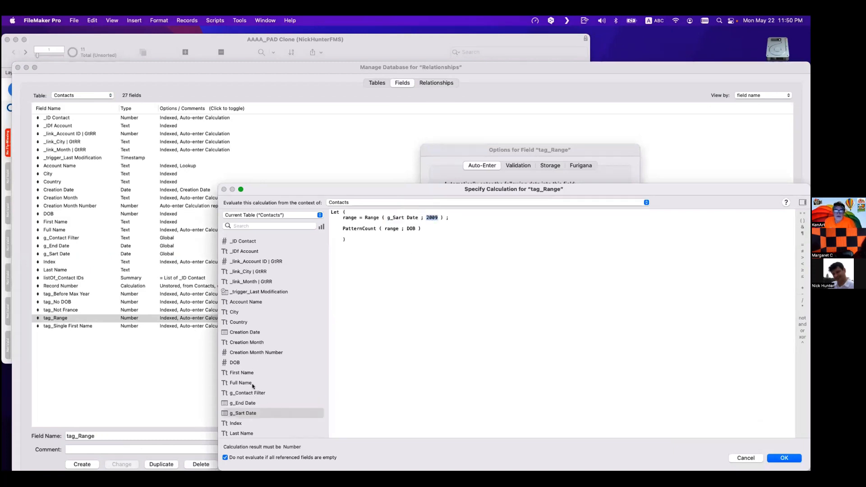
double_click(253, 404)
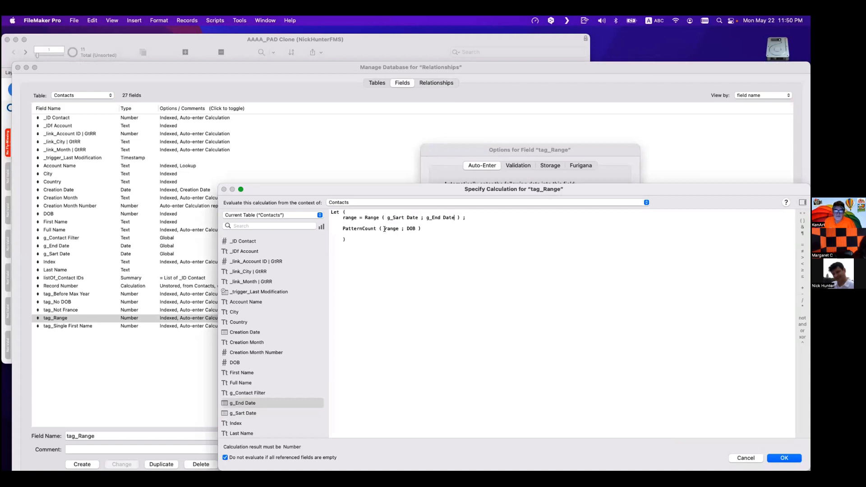
double_click(408, 228)
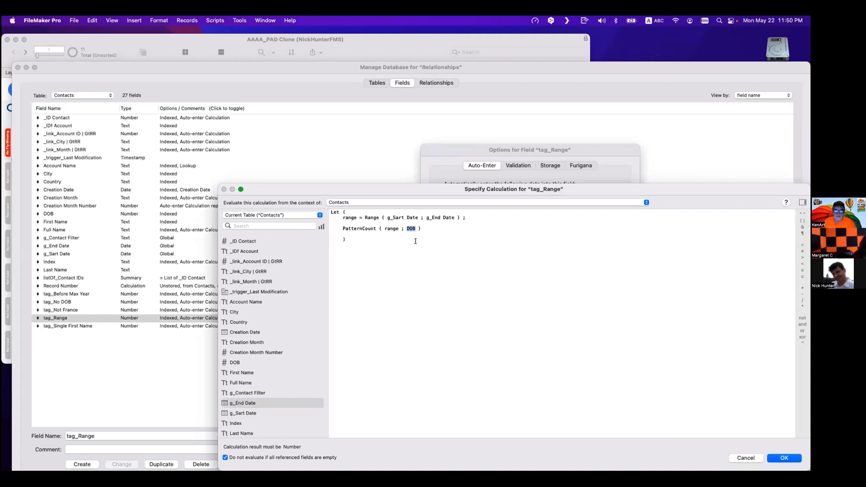
double_click(254, 333)
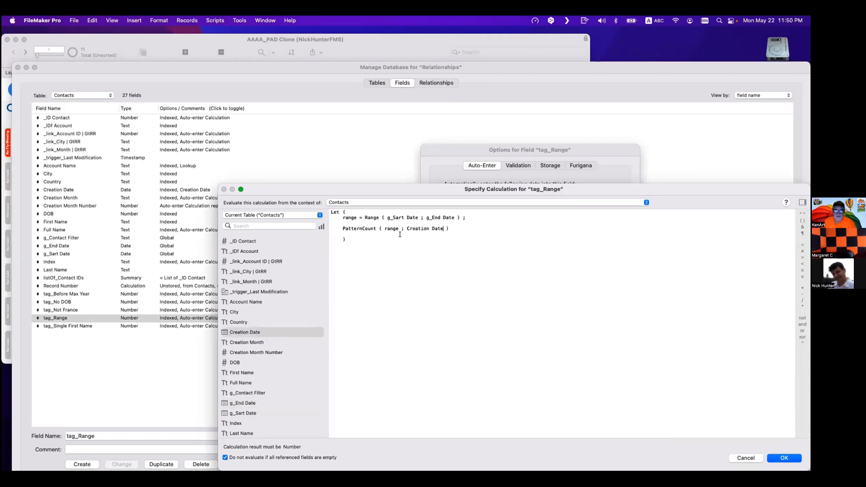
- Copy the whole calculation and confirm the field options and database changes
key("super+a")
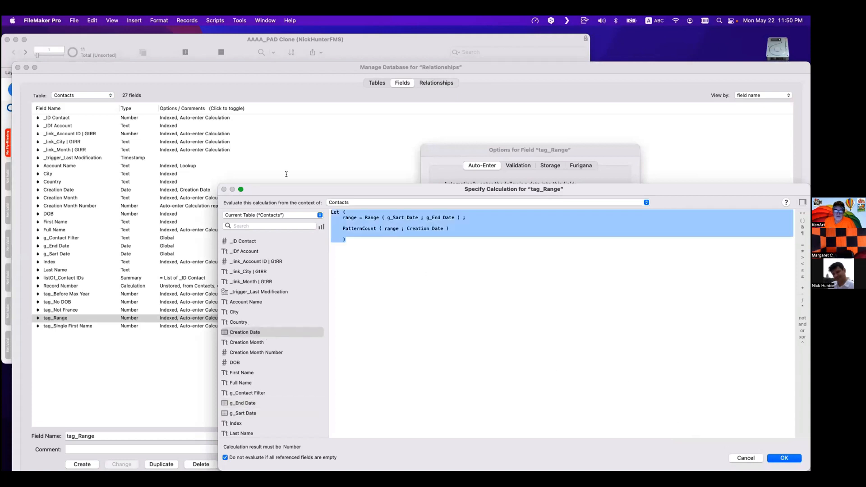
left_click(785, 458)
key("Return")
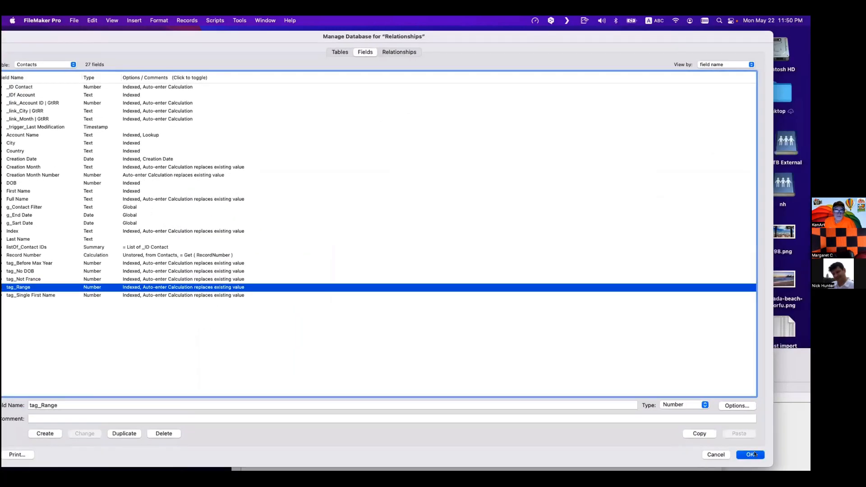
- Paste the copied calculation into a new Data Viewer watch expression
left_click(750, 455)
left_click(240, 20)
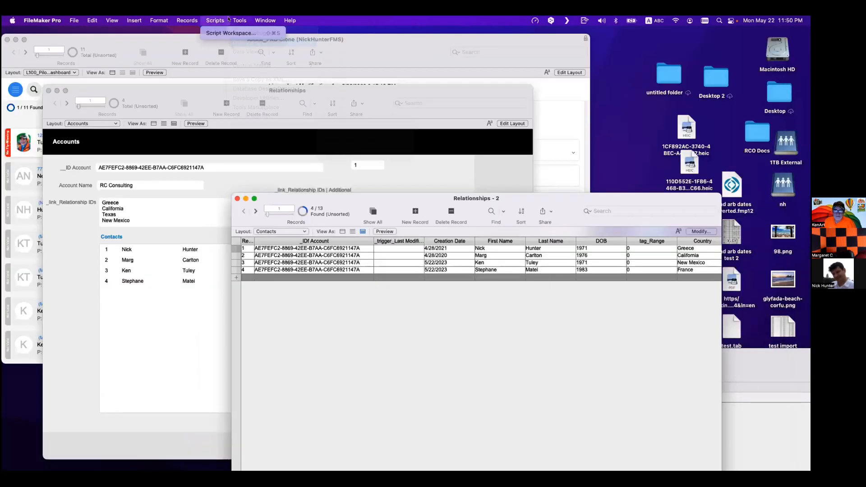
left_click(240, 53)
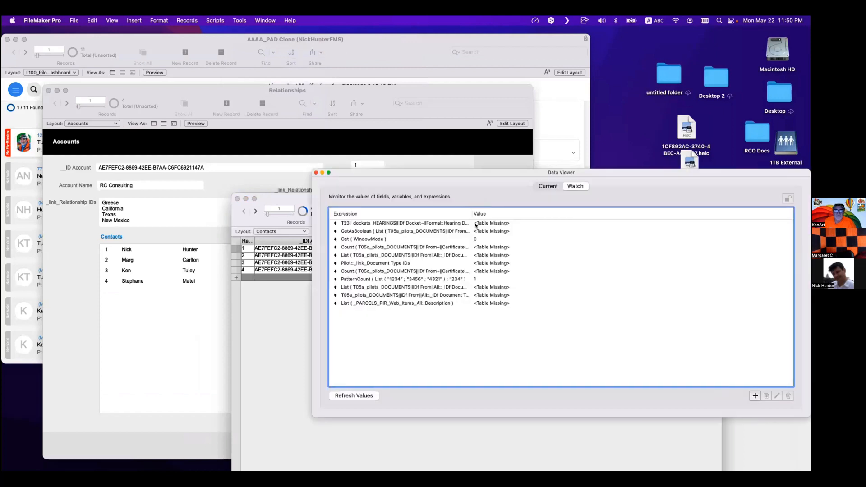
left_click(756, 395)
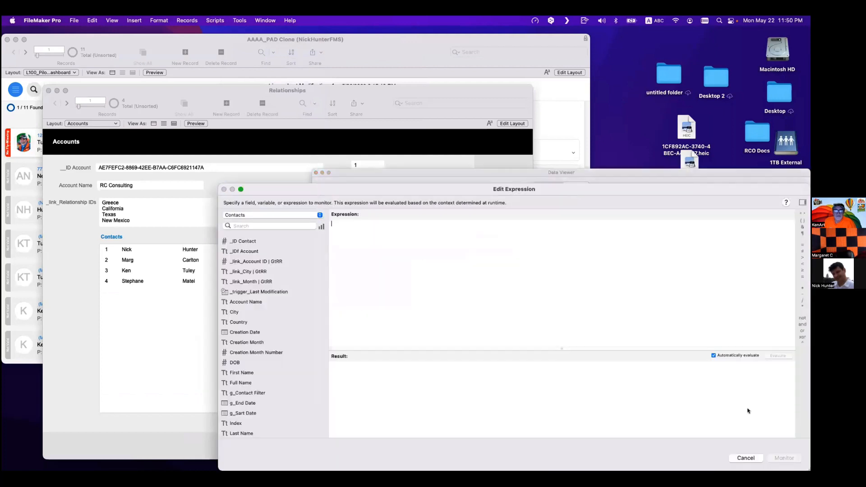
key("super+v")
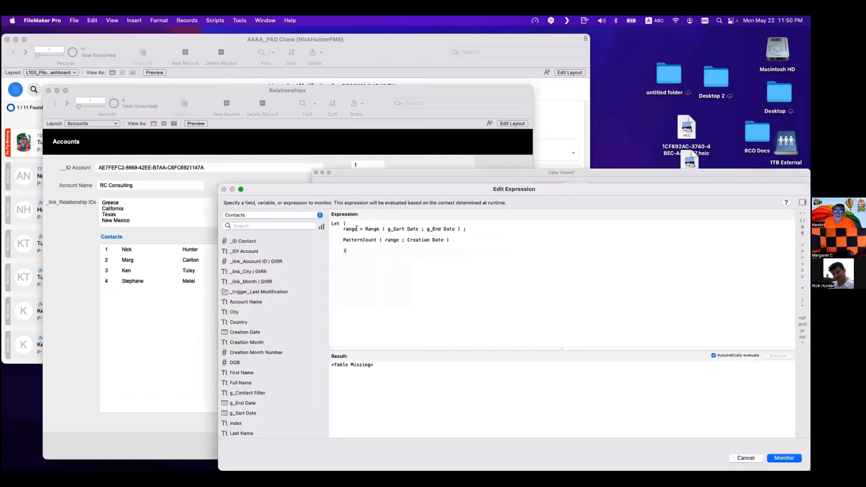
- Reduce the expression to Range ( g_Sart Date ; g_End Date ) and try to monitor it
left_click_drag(363, 229, 356, 217)
key("BackSpace")
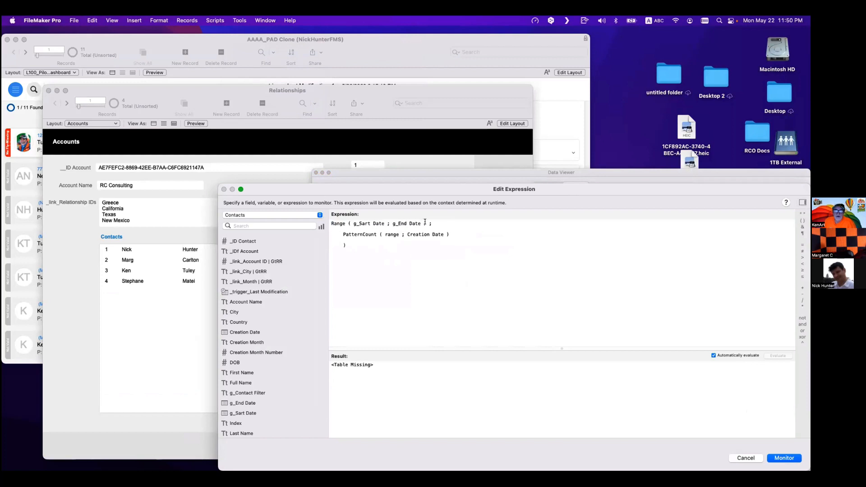
left_click_drag(426, 223, 442, 290)
key("BackSpace")
left_click(772, 455)
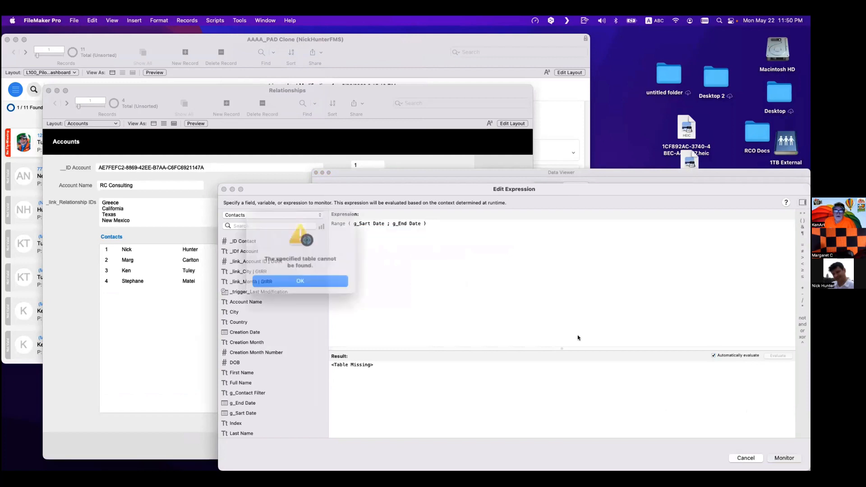
key("Return")
- Qualify the fields as Contacts::g_Sart Date and Contacts::g_End Date and monitor the expression
left_click(353, 224)
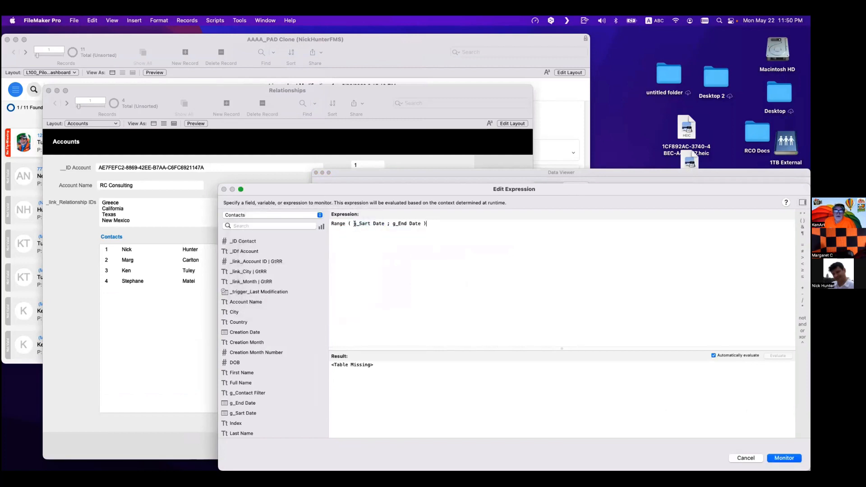
type("con")
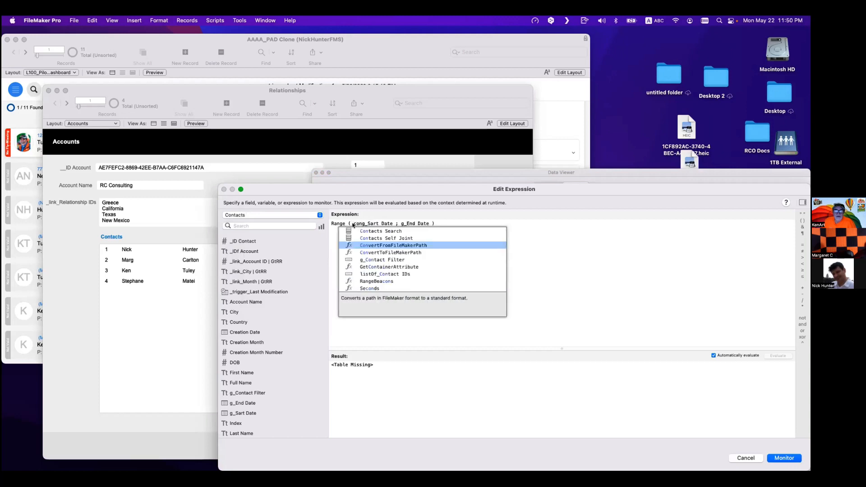
key("Up")
key("Up")
key("Up")
key("Up")
key("Up")
key("Up")
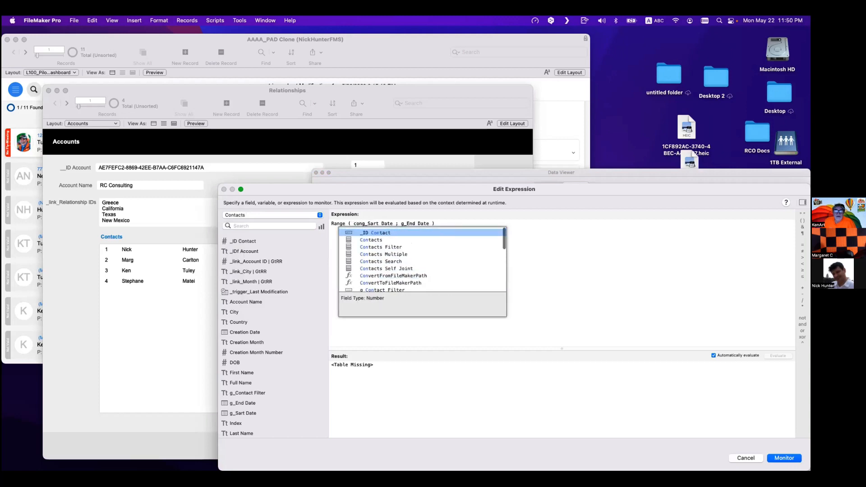
key("Down")
key("Return")
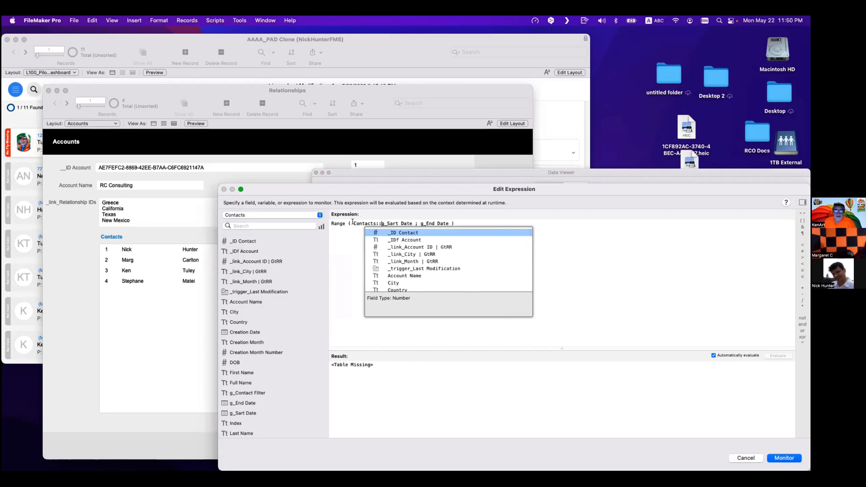
double_click(381, 223)
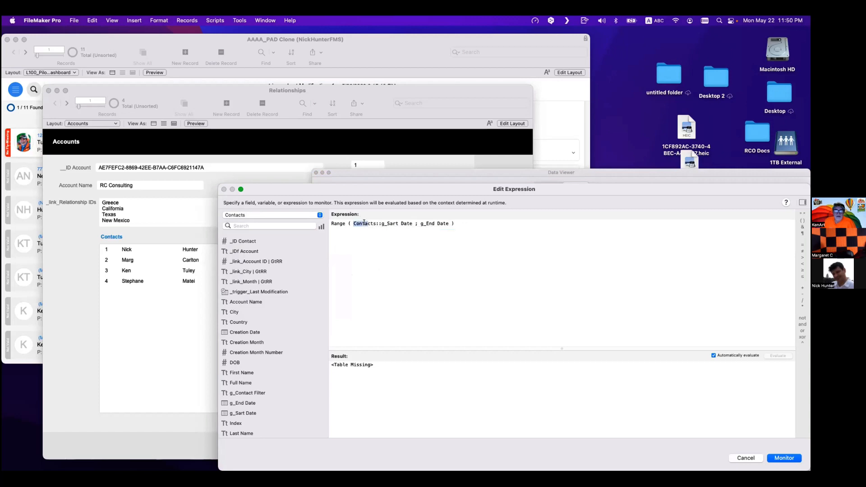
key("super+c")
left_click(420, 223)
key("super+v")
left_click(785, 458)
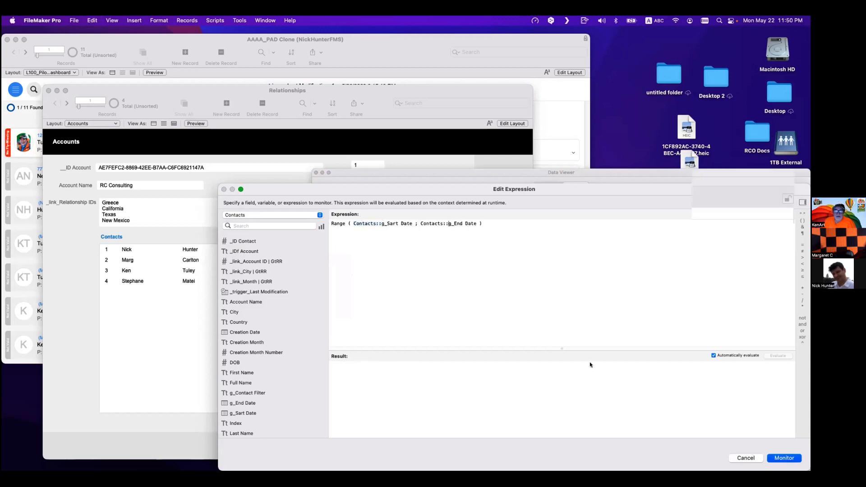
- Remove the DOB, tag_Range and Country columns from the Contacts table view
left_click_drag(362, 174, 520, 321)
left_click_drag(476, 205, 252, 142)
left_click(490, 170)
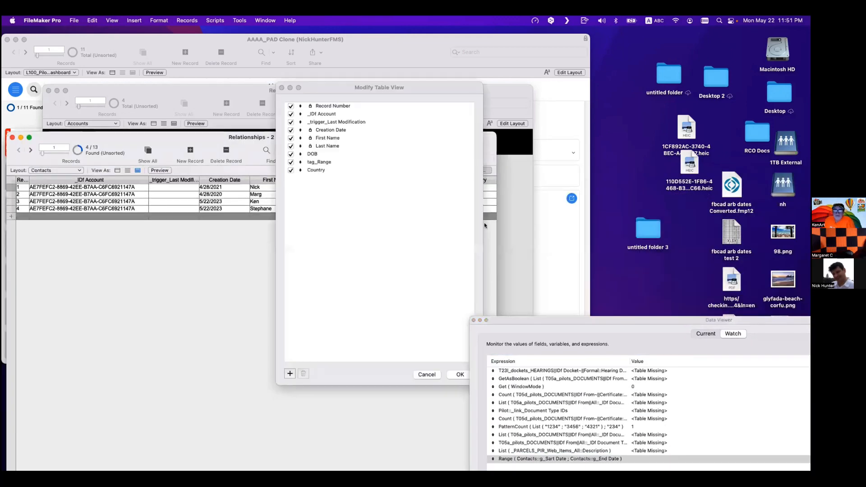
left_click(318, 170)
left_click(320, 163, "shift")
left_click(319, 154, "shift")
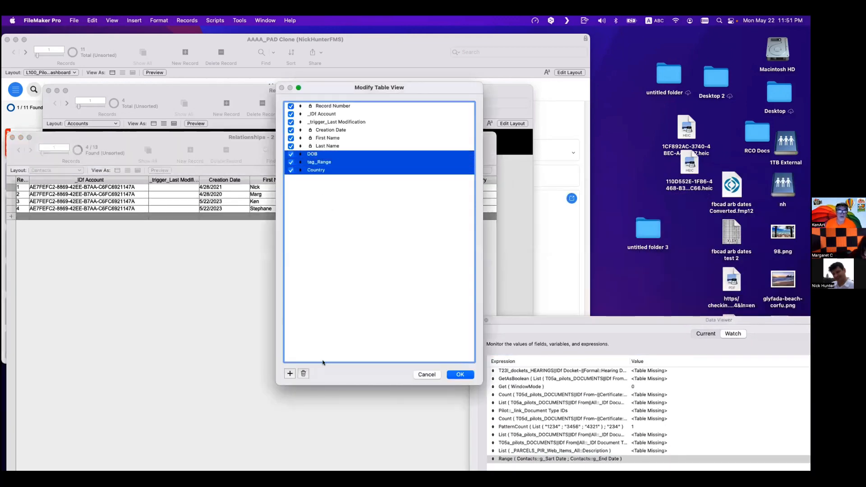
left_click(304, 374)
- Add g_End Date and g_Sart Date columns to the Contacts table view
left_click(289, 373)
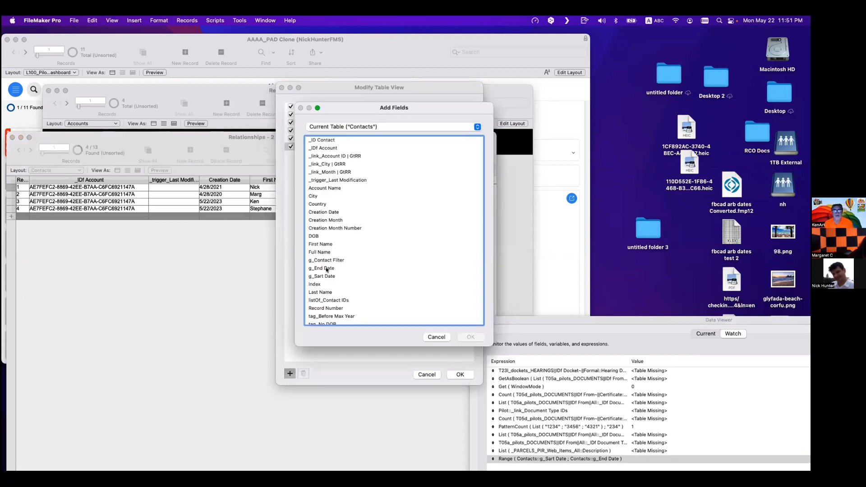
scroll(329, 221, "down", 3)
double_click(328, 213)
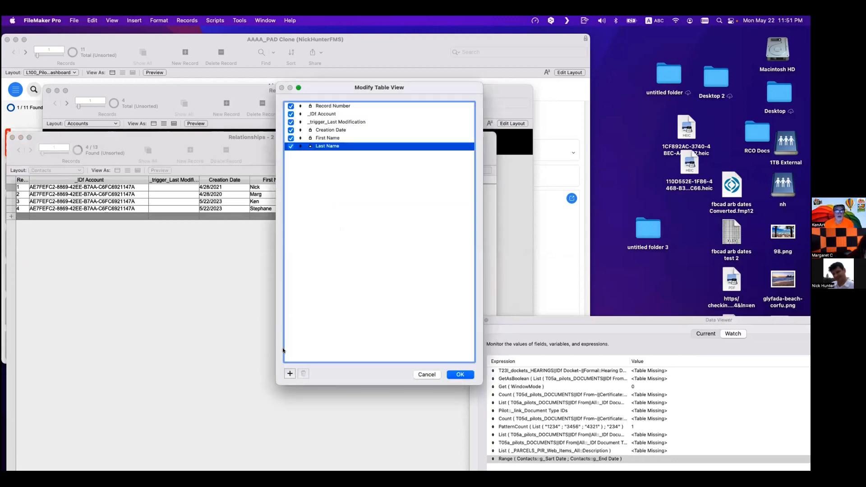
left_click(290, 373)
left_click_drag(331, 268, 333, 276)
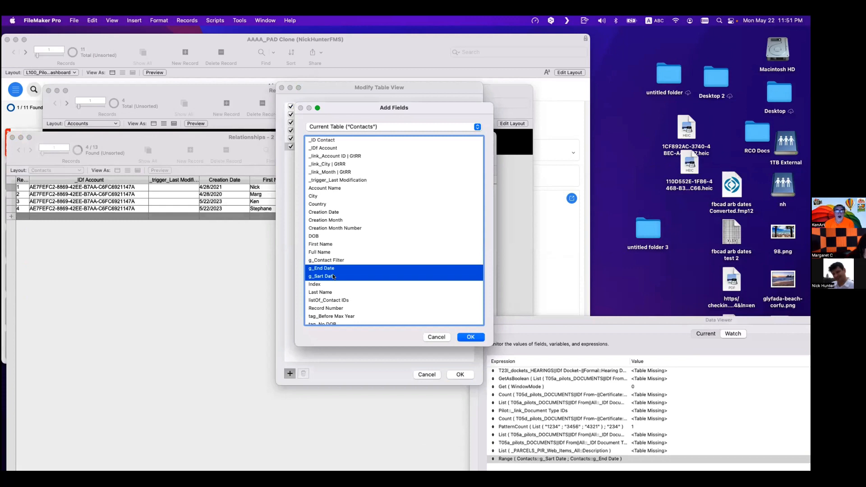
left_click(470, 337)
left_click(461, 374)
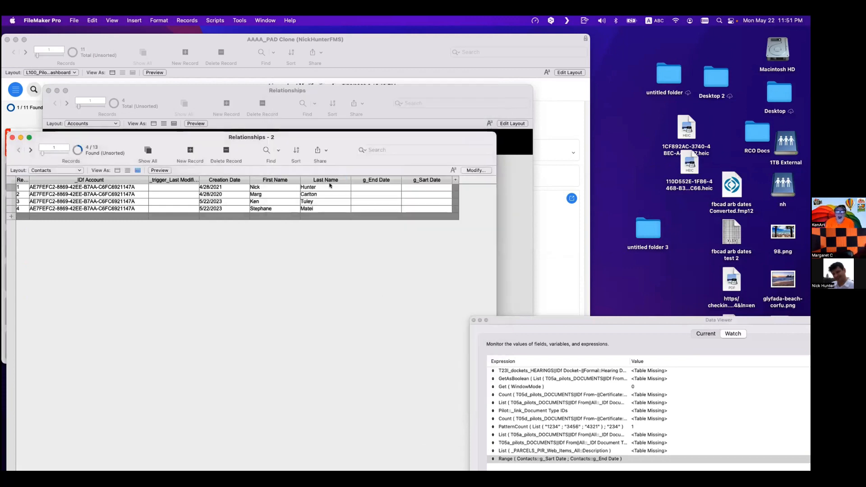
- Move the Creation Date column after Last Name in the table view
left_click(468, 171)
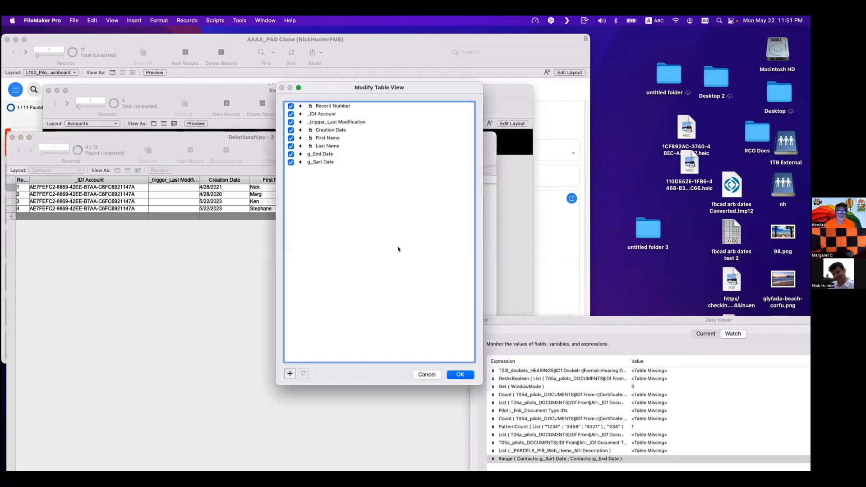
left_click(290, 373)
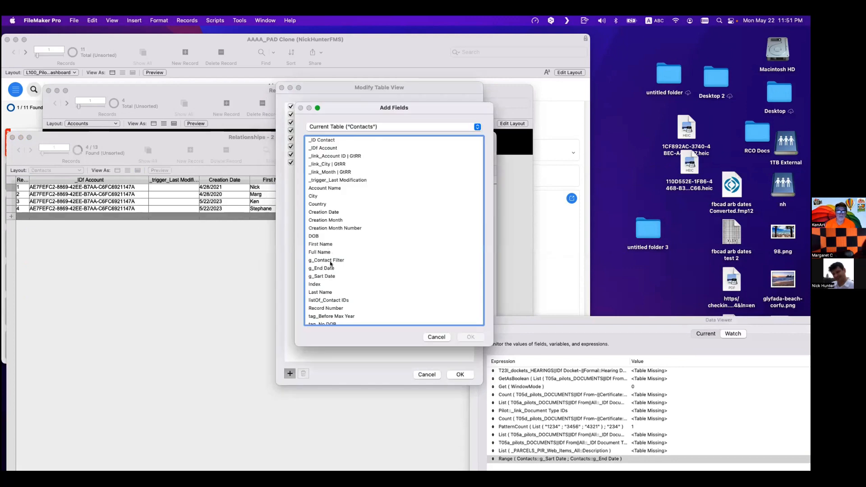
key("Escape")
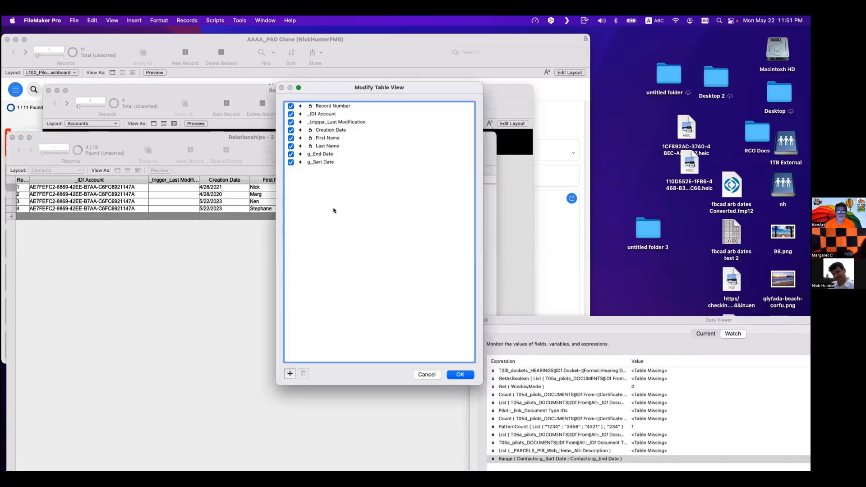
left_click_drag(322, 131, 325, 148)
left_click(460, 374)
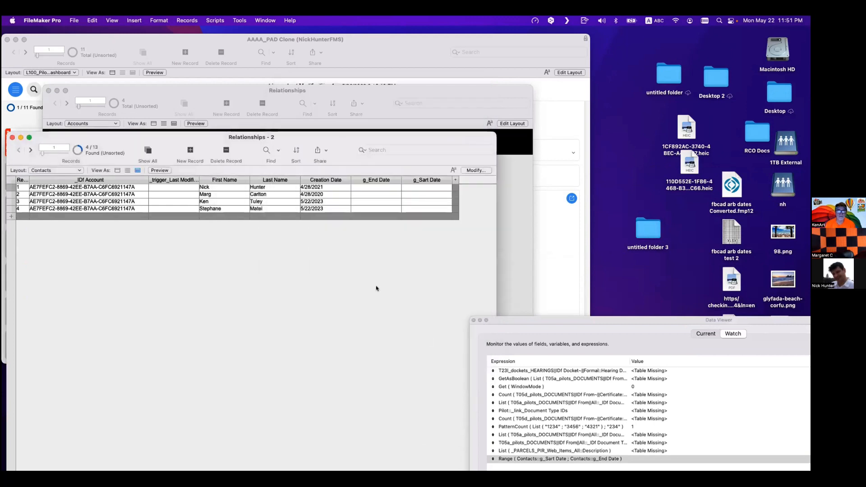
left_click(325, 187)
left_click(356, 222)
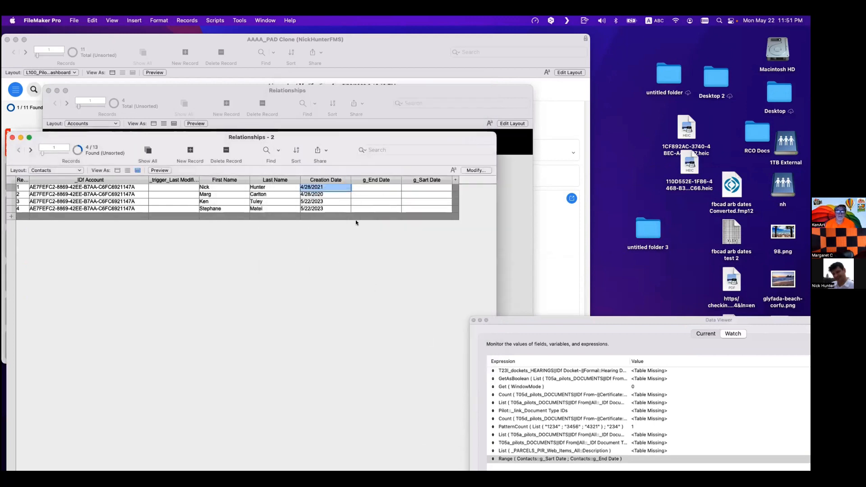
left_click(364, 189)
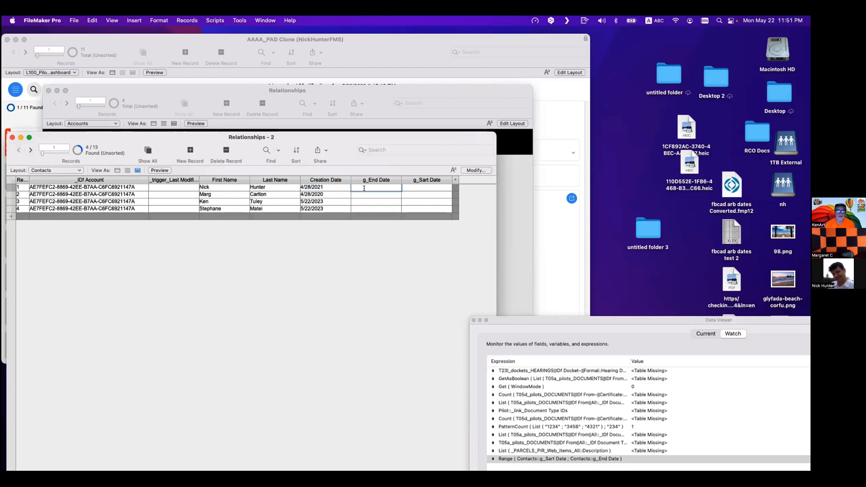
key("super+l")
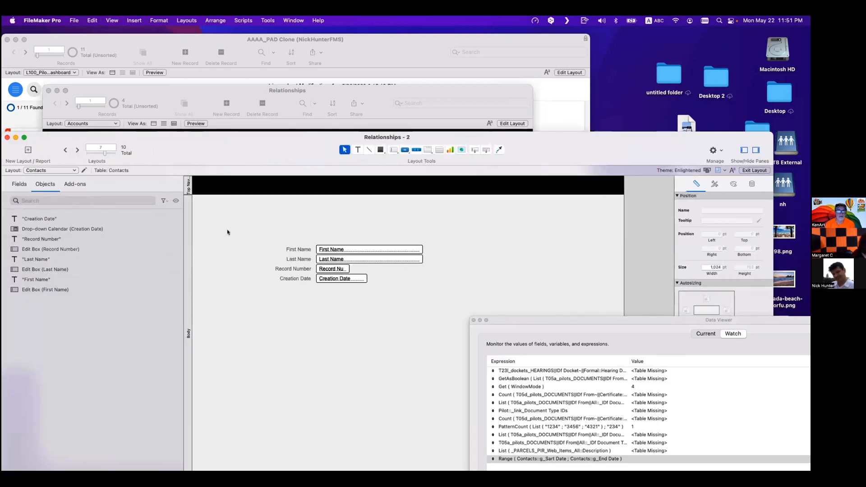
key("super+b")
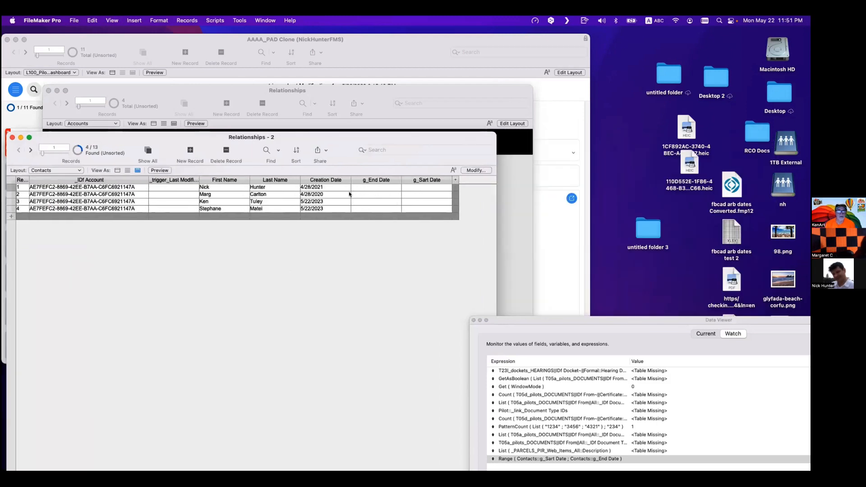
- Enter the current date 5/22/2023 in g_End Date and 5/22/2024 in g_Sart Date for the first contact
left_click(371, 187)
key("super+minus")
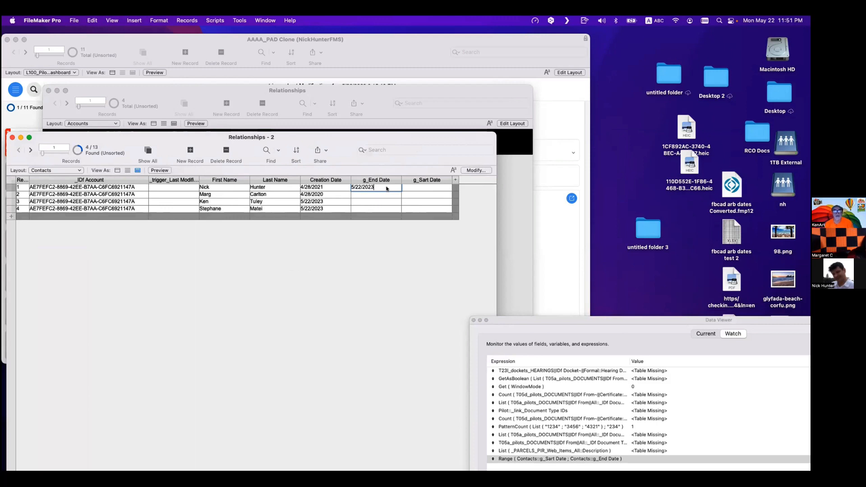
left_click(417, 189)
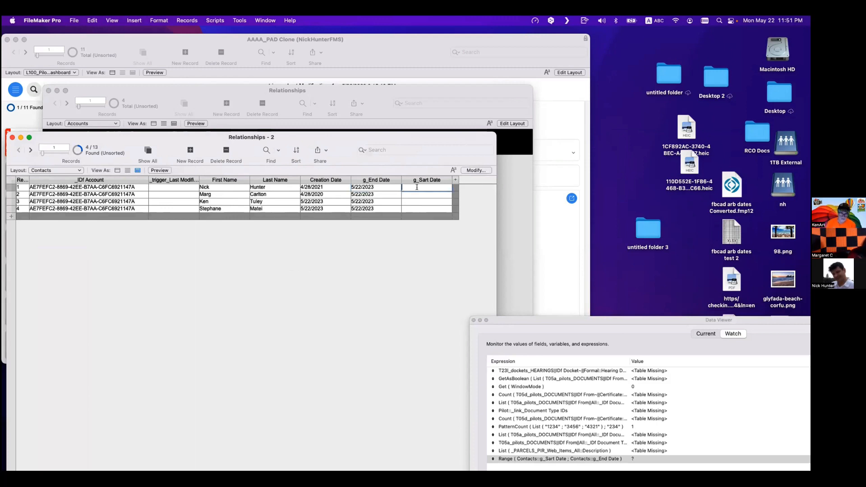
key("super+minus")
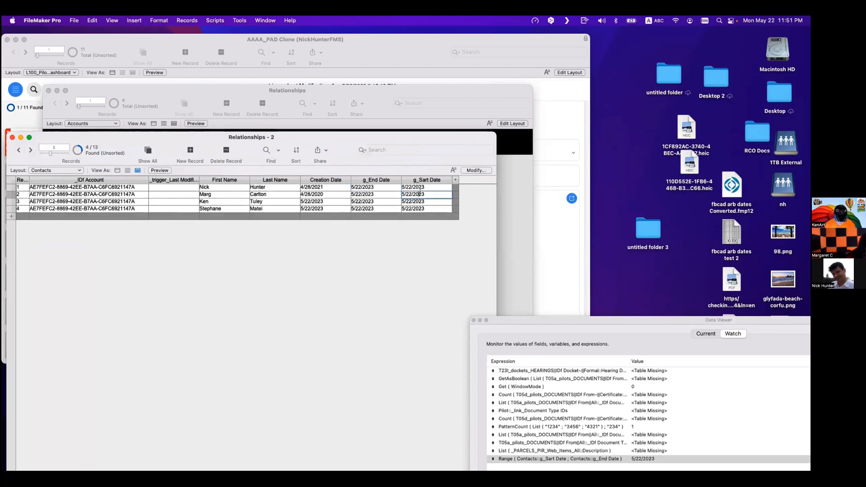
type("4")
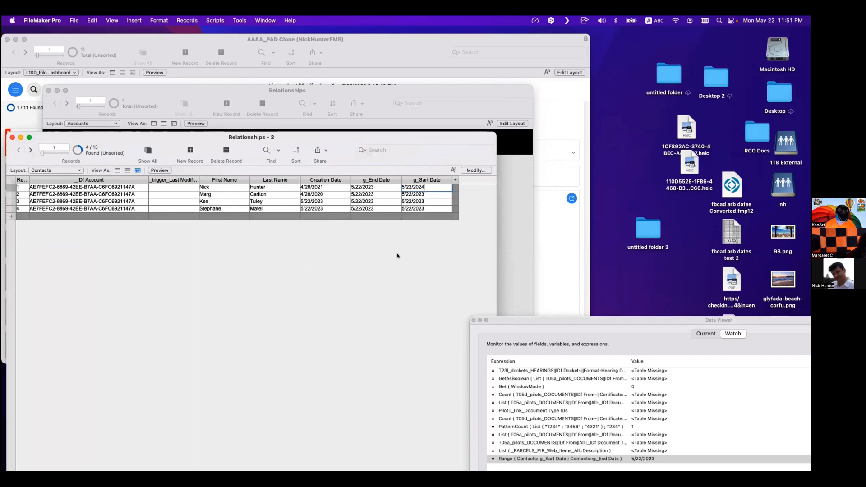
left_click(404, 272)
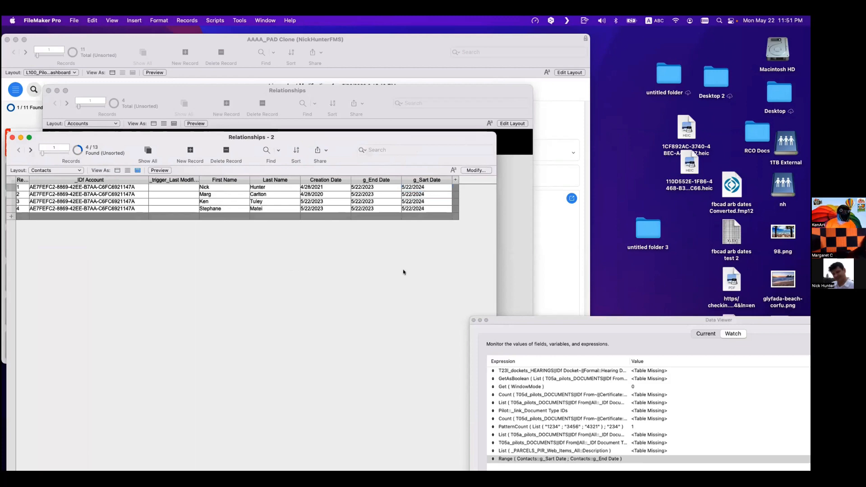
- Try replacing Range with Timeframe in the watched expression, then restore Range and keep monitoring it
double_click(590, 320)
double_click(401, 242)
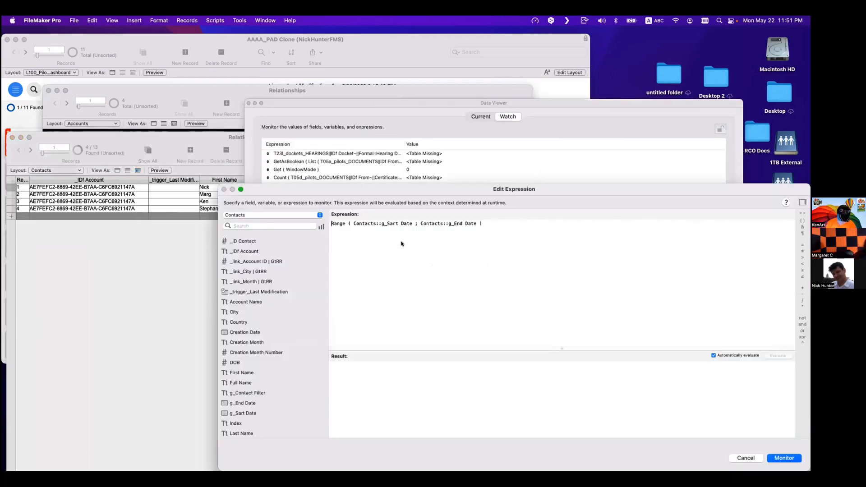
left_click(722, 356)
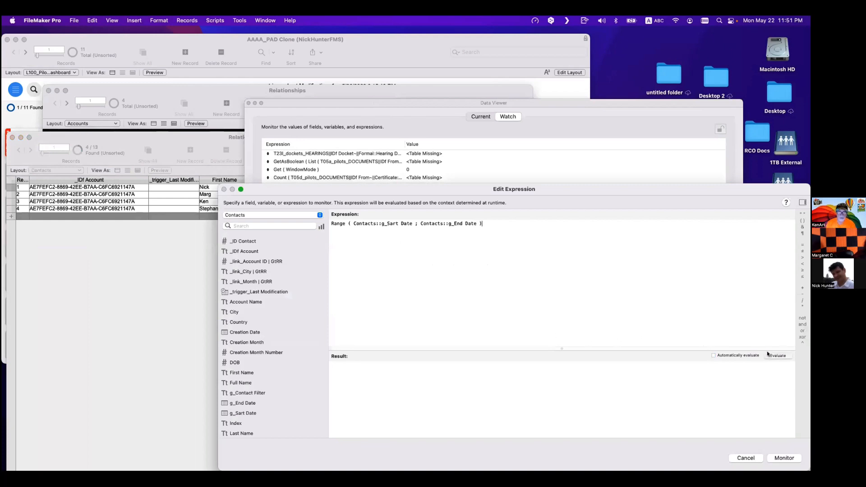
double_click(340, 223)
type("Time")
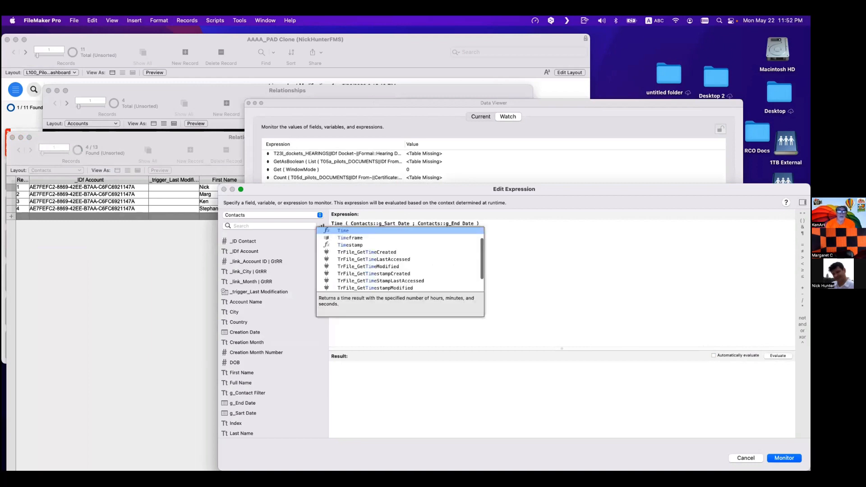
key("Down")
key("Return")
key("Delete")
key("Delete")
key("Delete")
key("Delete")
key("Delete")
key("Delete")
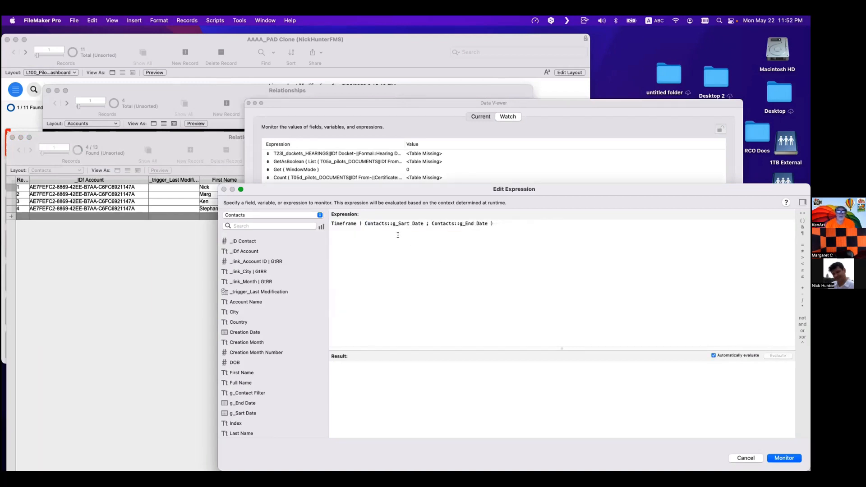
double_click(347, 224)
type("Range")
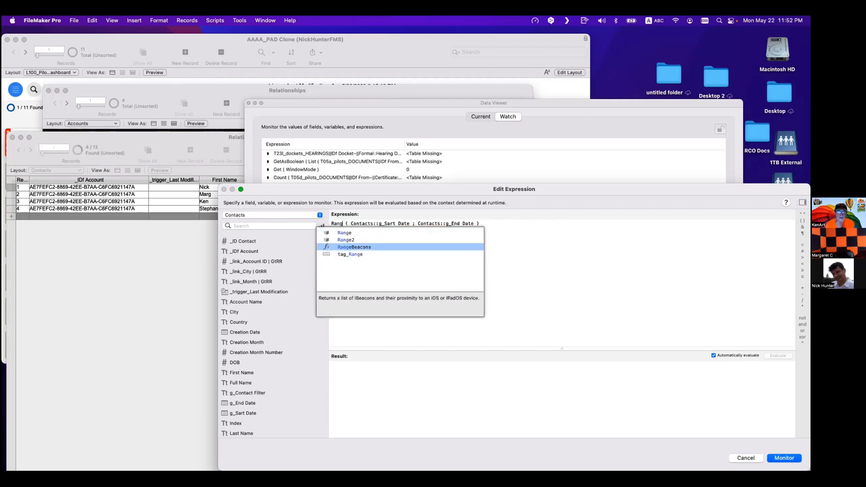
left_click(544, 232)
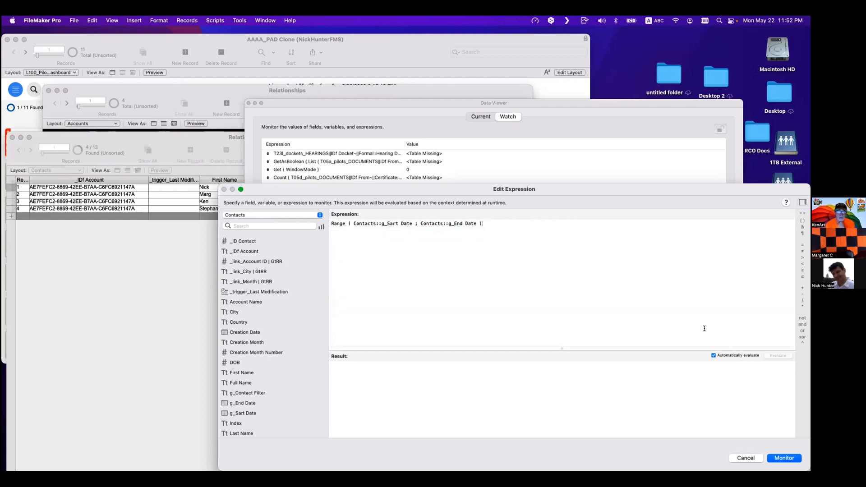
left_click(738, 357)
left_click(738, 356)
left_click(784, 458)
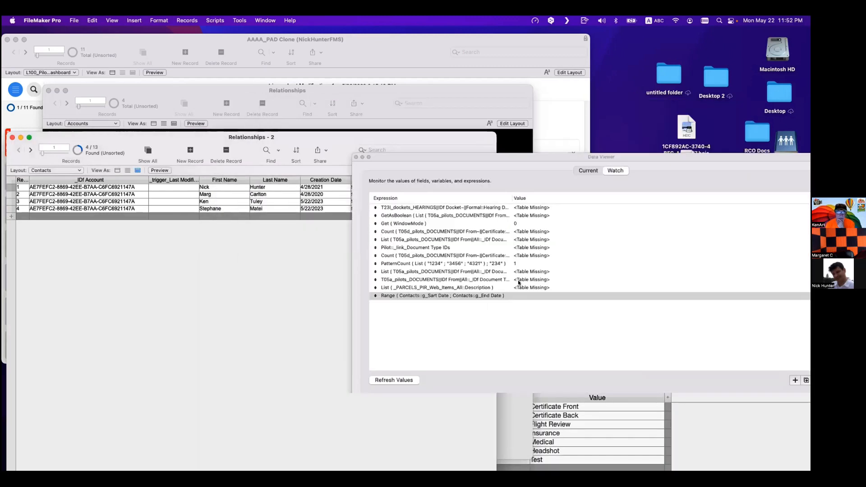
key("super+shift+d")
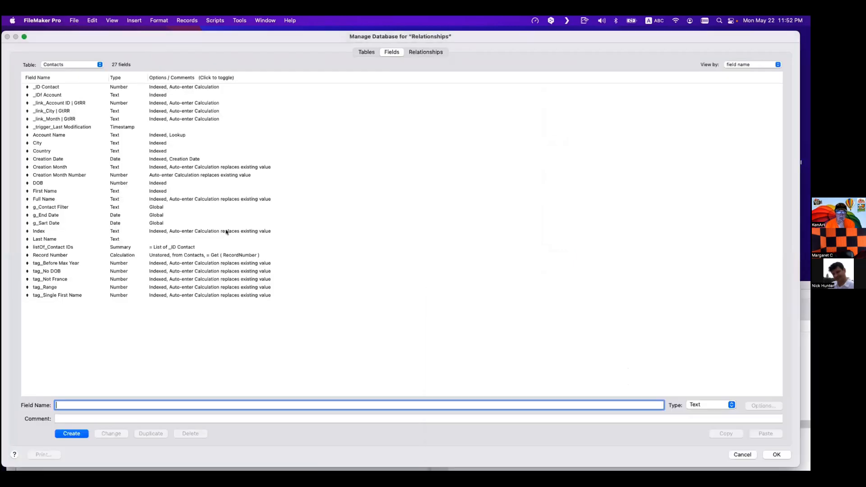
key("Escape")
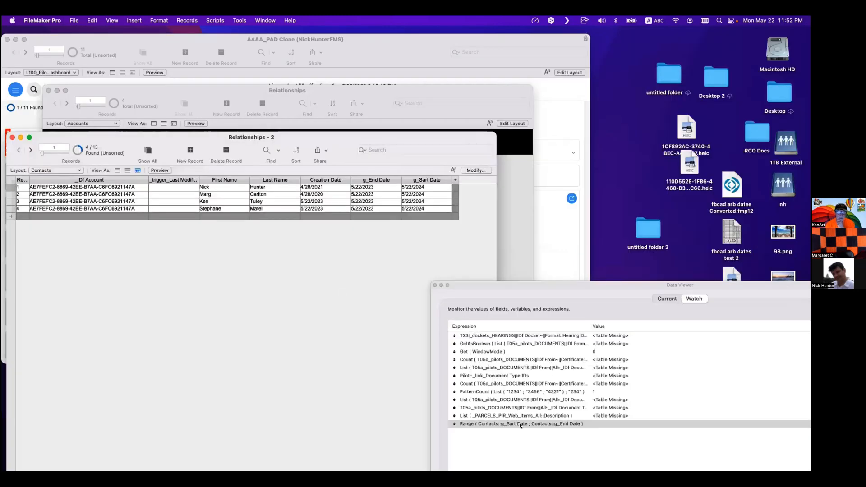
- Swap the global dates: set g_End Date to 5/22/2024 and g_Sart Date to 5/22/2023
left_click(375, 186)
key("BackSpace")
type("4")
left_click(424, 185)
type("3")
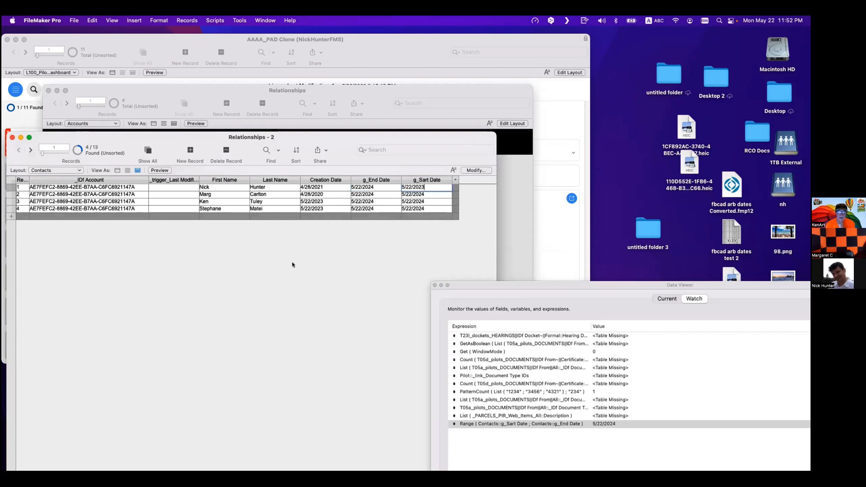
left_click(294, 265)
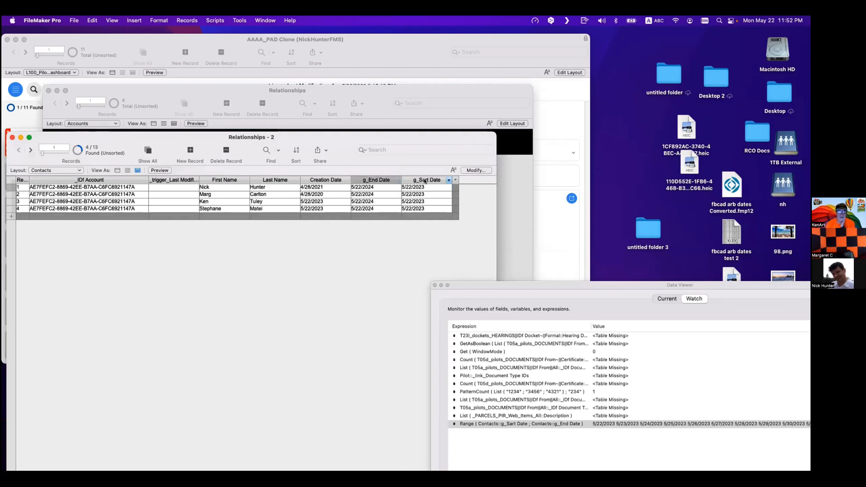
- Move the g_Sart Date column before the g_End Date column
left_click_drag(424, 178, 348, 182)
left_click_drag(597, 300, 452, 128)
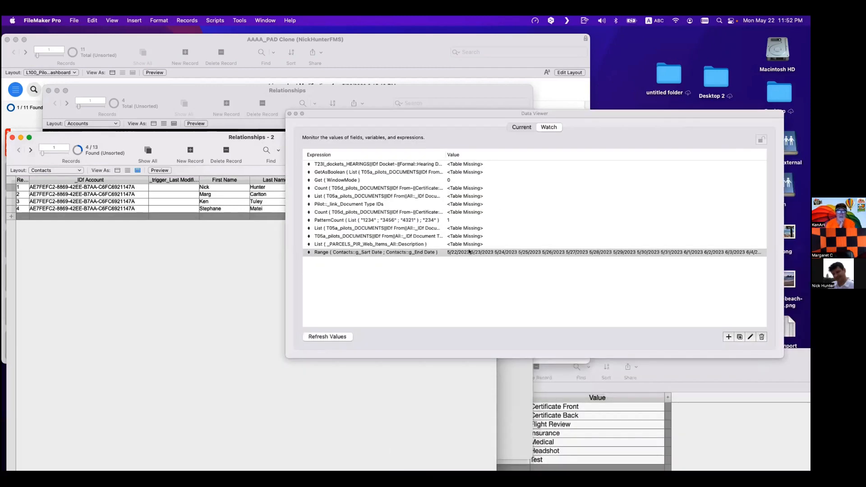
- Open the watched Range expression and scroll through its evaluated list of dates
double_click(450, 251)
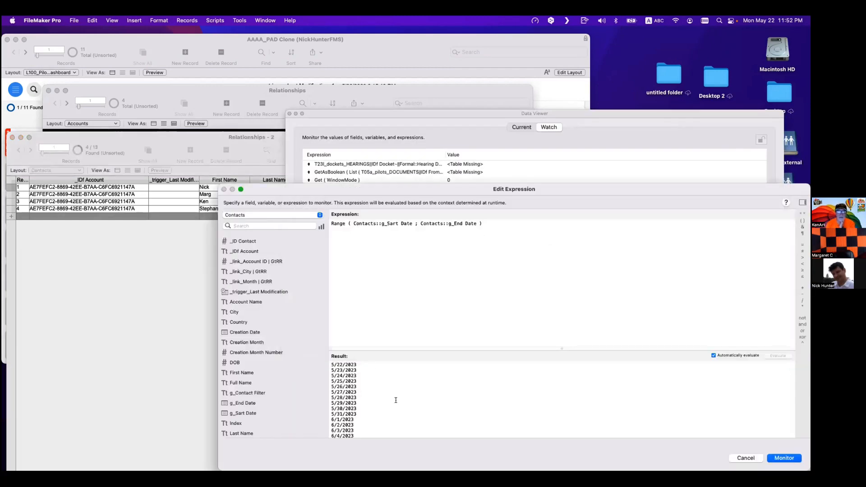
scroll(396, 402, "down", 3)
scroll(397, 401, "up", 3)
scroll(381, 375, "down", 15)
scroll(381, 392, "down", 20)
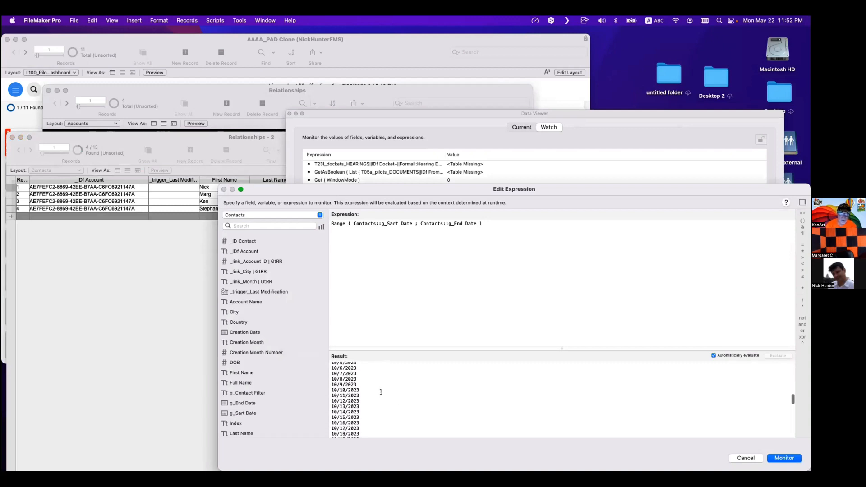
scroll(381, 392, "up", 20)
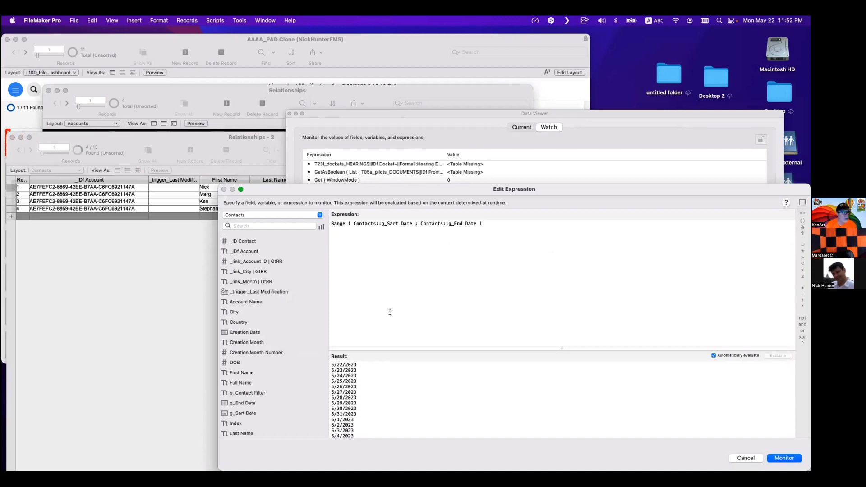
key("Return")
left_click_drag(350, 114, 520, 260)
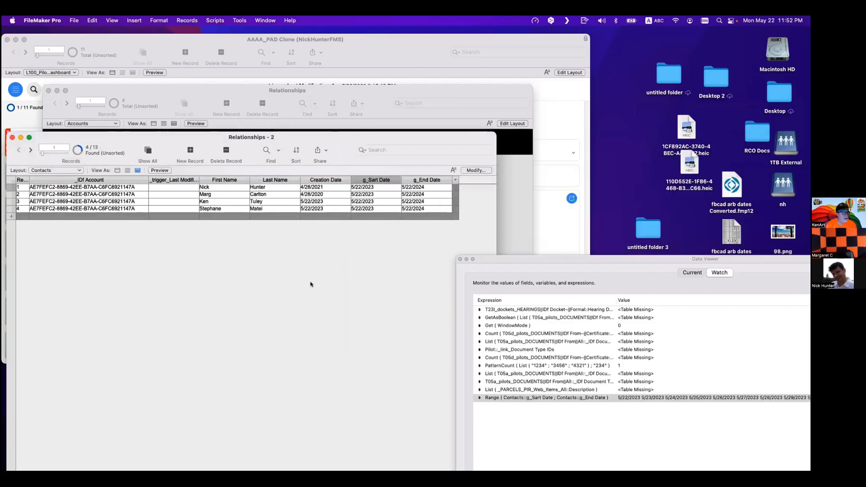
- Add the tag_Range field as a column to the Contacts table view
left_click(476, 170)
left_click(290, 374)
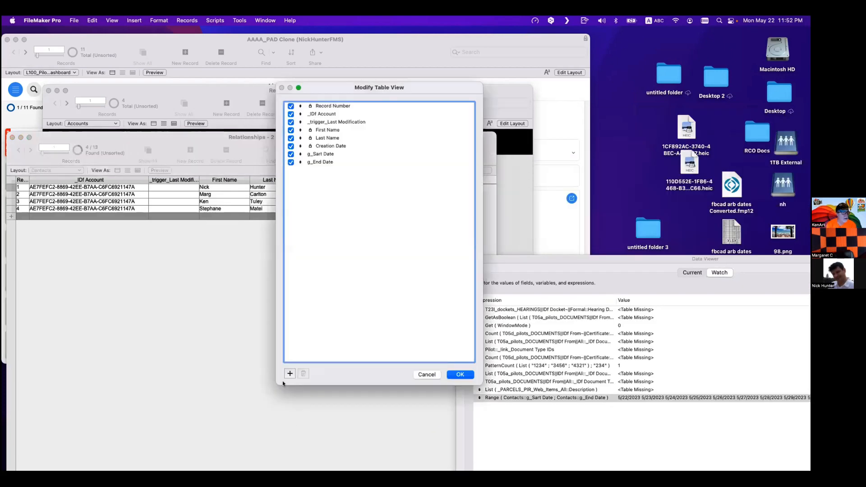
scroll(329, 292, "down", 3)
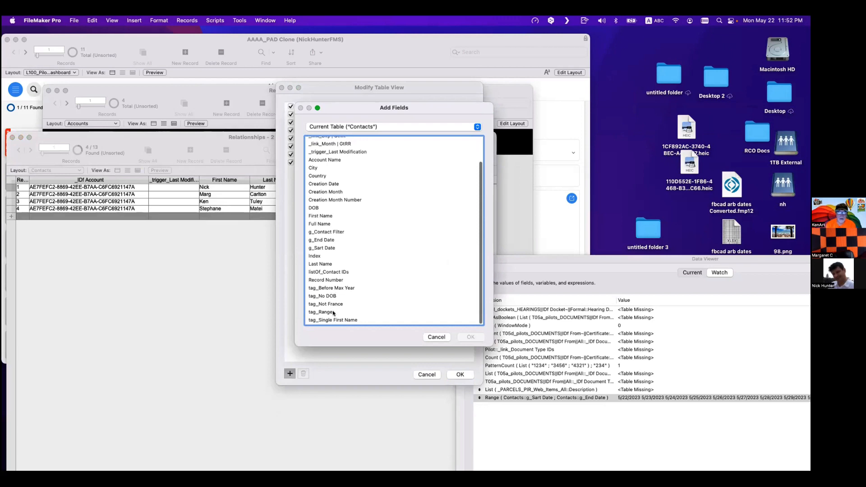
double_click(333, 312)
left_click(460, 374)
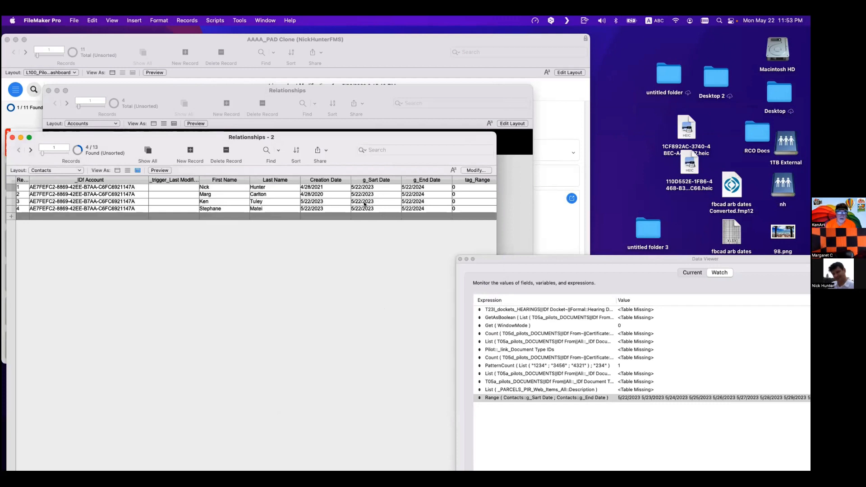
- Re-pick 5/22/2023 from the calendar as Creation Date for the Ken and Stephane records
left_click(316, 203)
key("cmd+c")
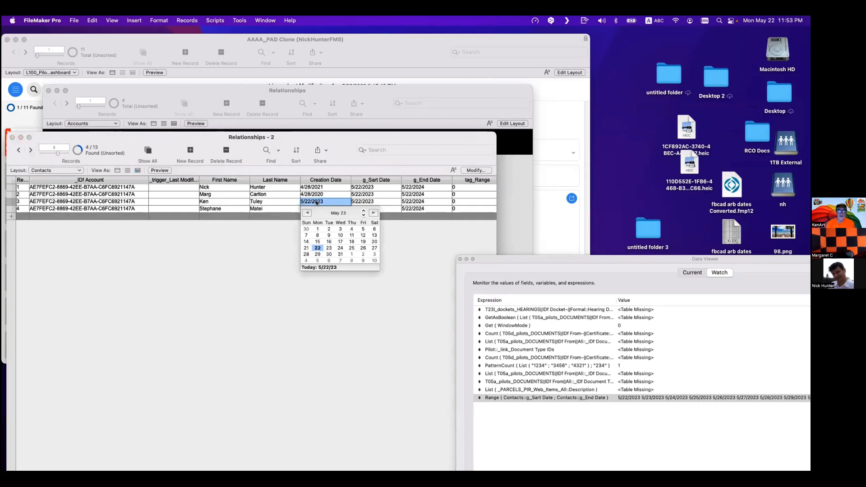
left_click(314, 250)
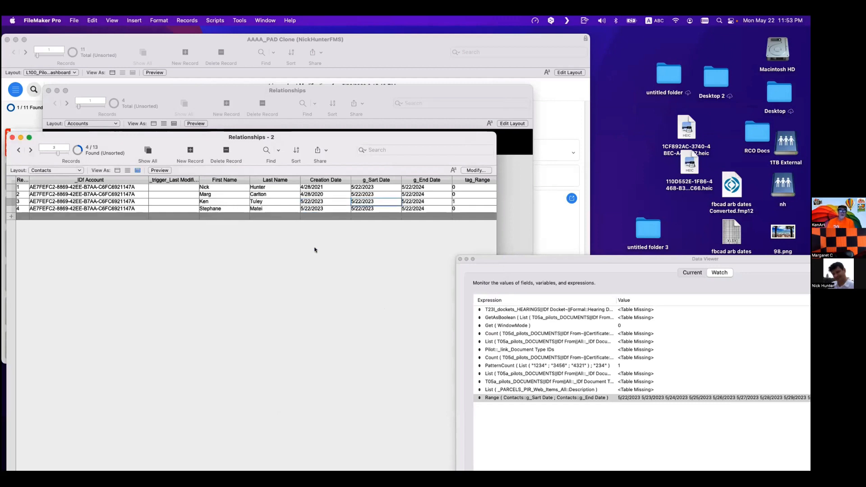
left_click(317, 209)
left_click(317, 256)
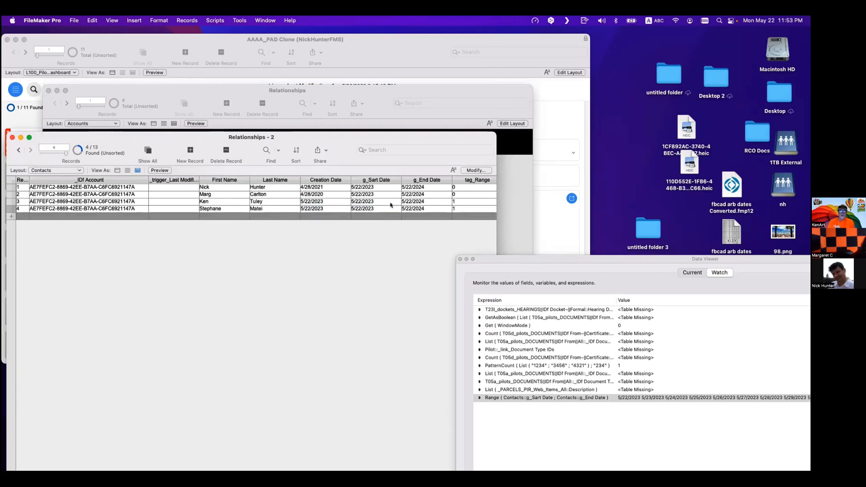
- Set g_Sart Date to 5/23/2023
left_click(359, 202)
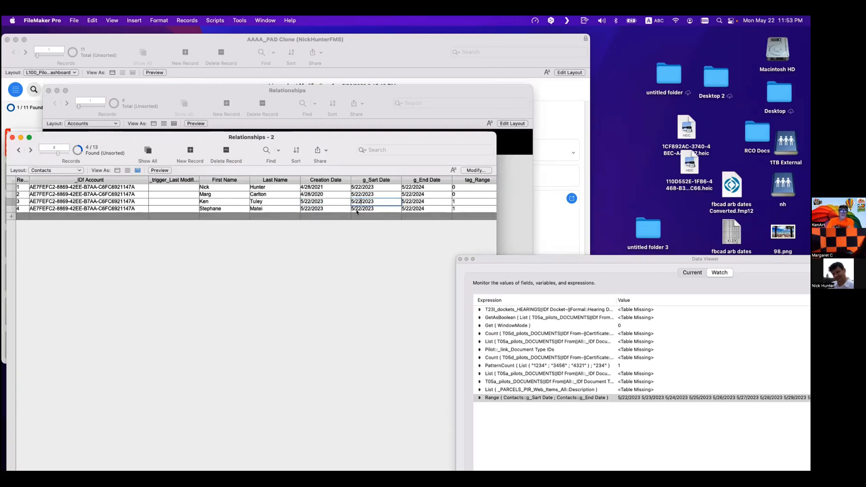
type("3")
left_click(370, 230)
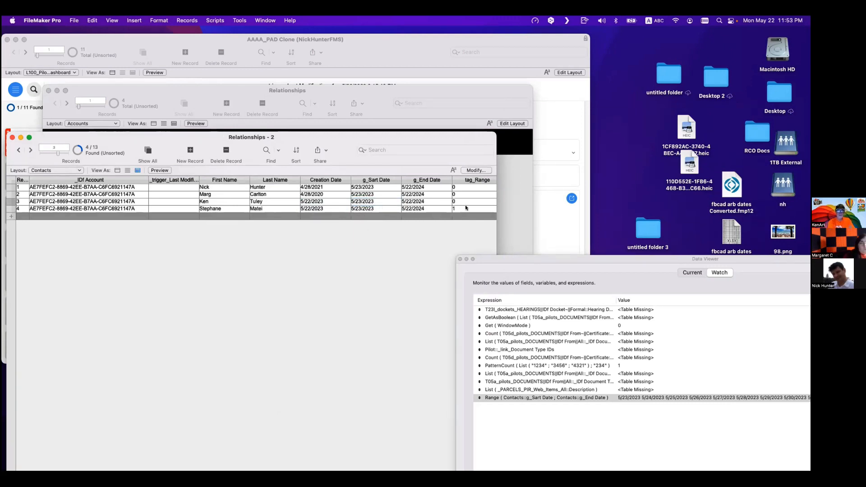
- Change g_Sart Date to 5/21/2023
left_click(361, 201)
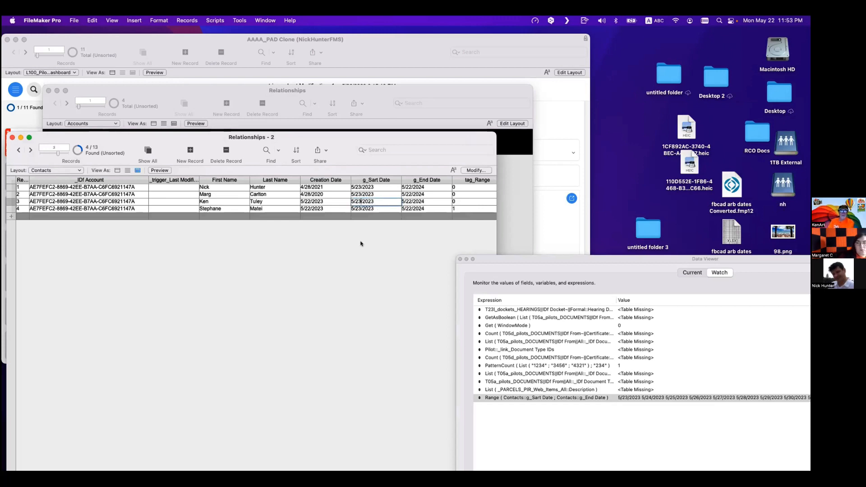
key("BackSpace")
type("1")
left_click(477, 199)
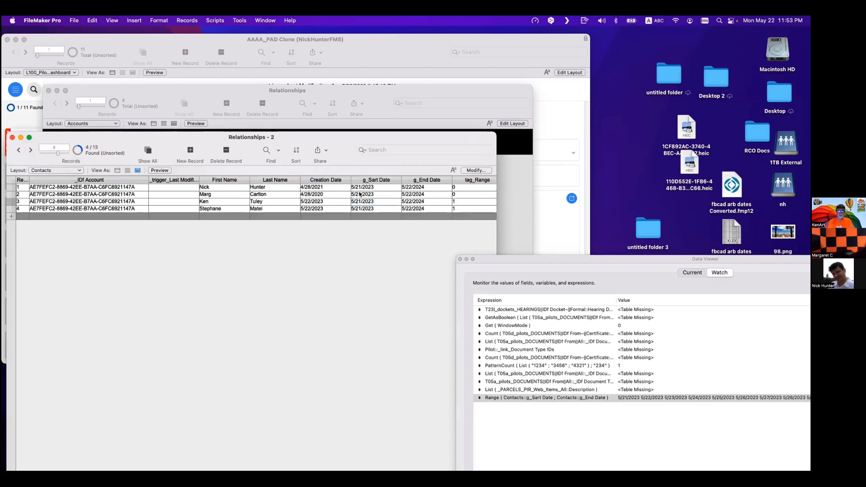
- Set g_Sart Date to 4/1/2020
left_click(320, 194)
key("Escape")
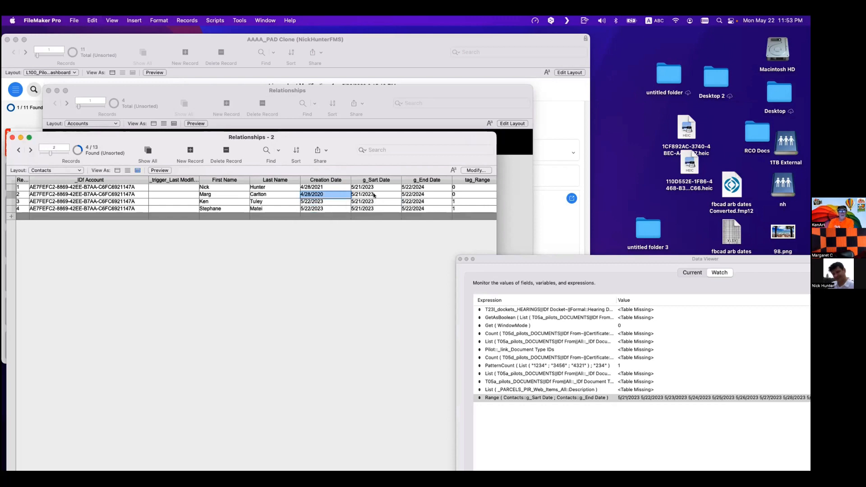
key("Tab")
type("4/28/2020")
left_click_drag(362, 194, 355, 193)
type("1")
left_click(425, 226)
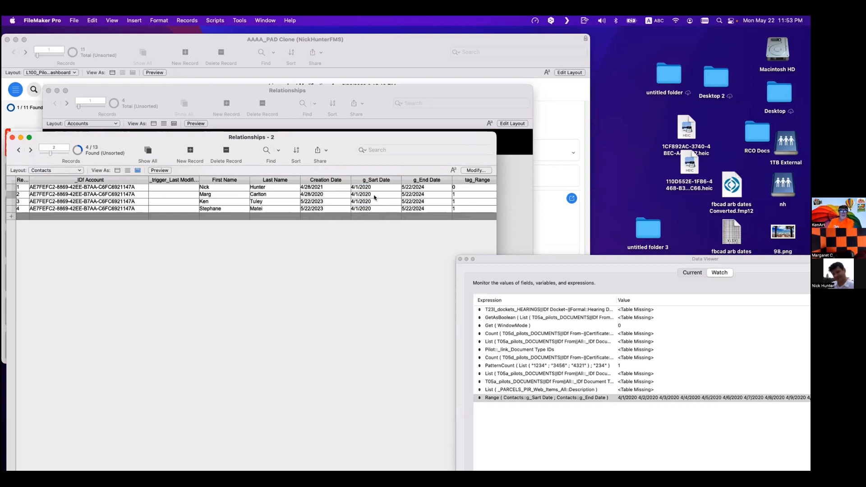
- Set g_Sart Date to 5/1/2023 on the contact records
left_click(330, 202)
key("Escape")
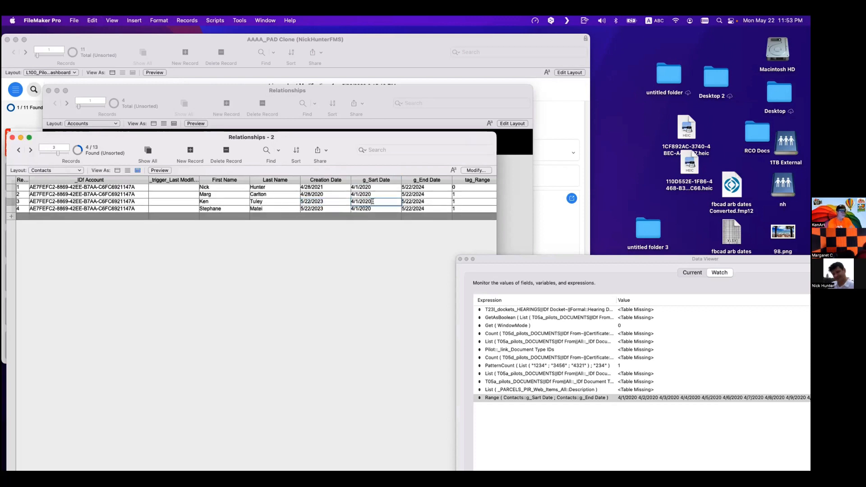
left_click(352, 203)
key("cmd+v")
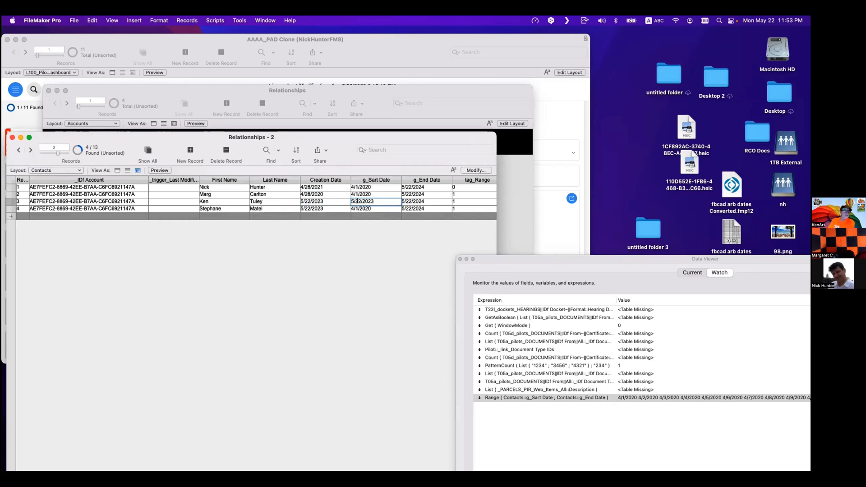
double_click(358, 201)
type("1")
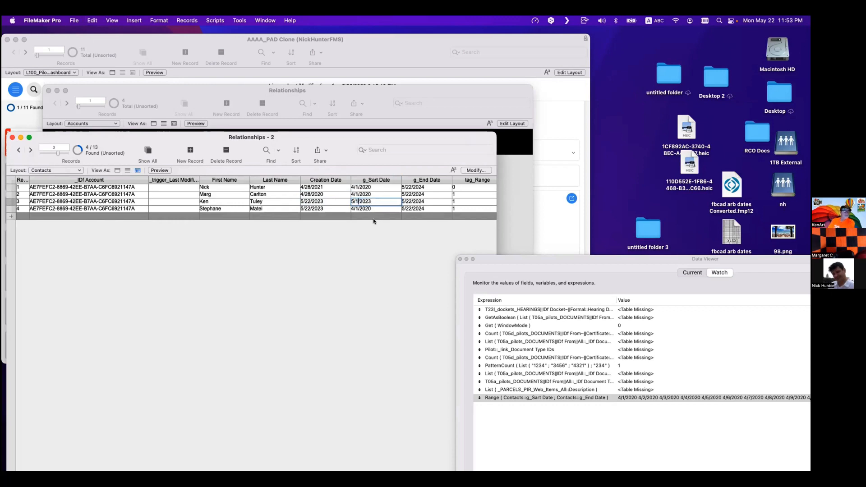
- Set g_End Date to 5/23/2023
left_click(417, 202)
key("super+a")
key("super+v")
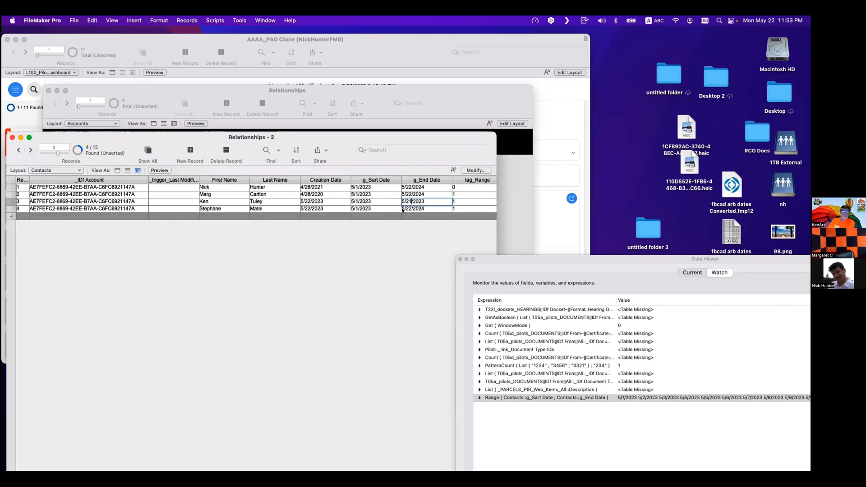
left_click(410, 231)
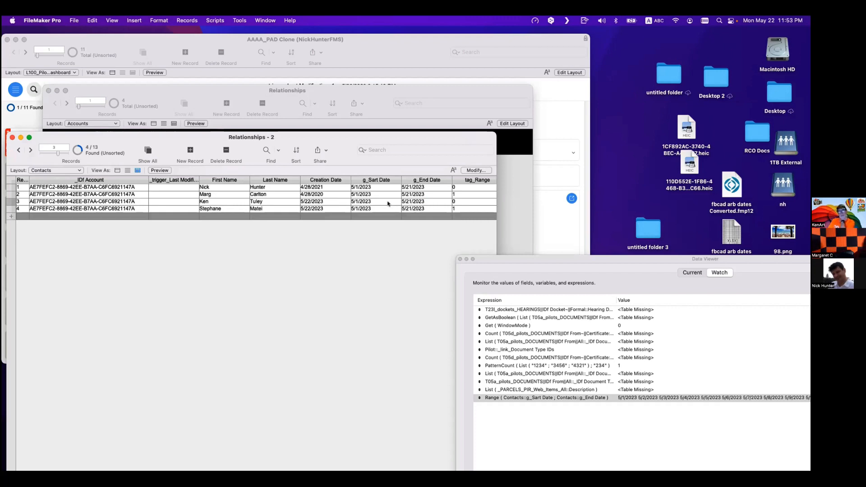
left_click(409, 202)
type("3")
left_click(420, 237)
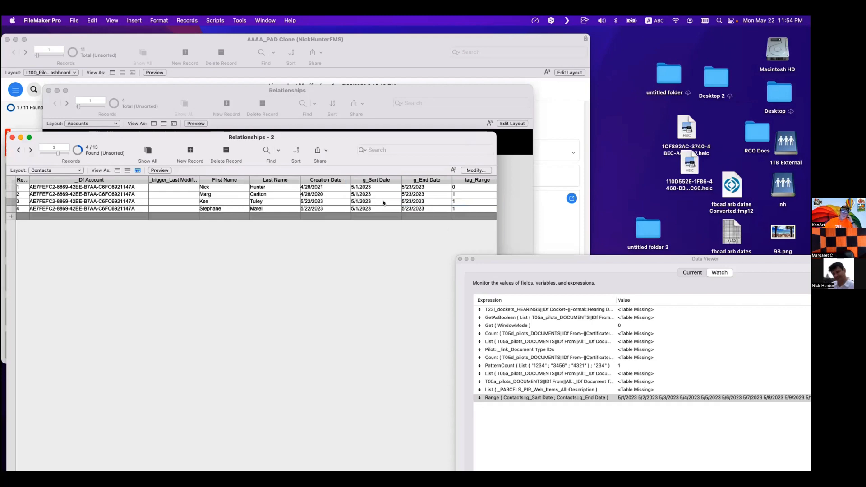
- Review the tag_Range field's auto-enter calculation in Manage Database
key("super+shift+d")
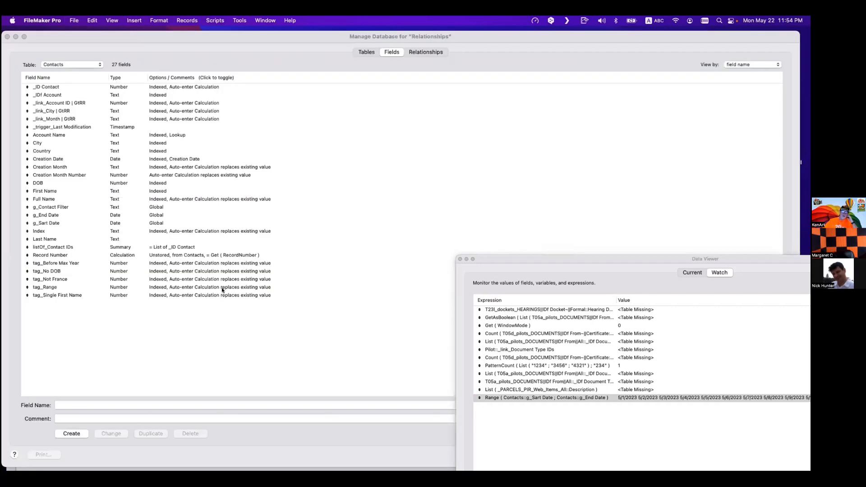
left_click(73, 286)
double_click(73, 287)
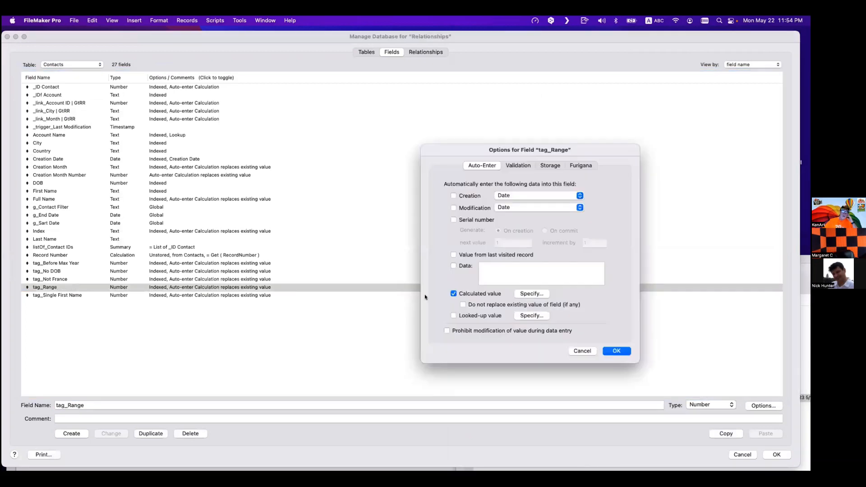
left_click(531, 294)
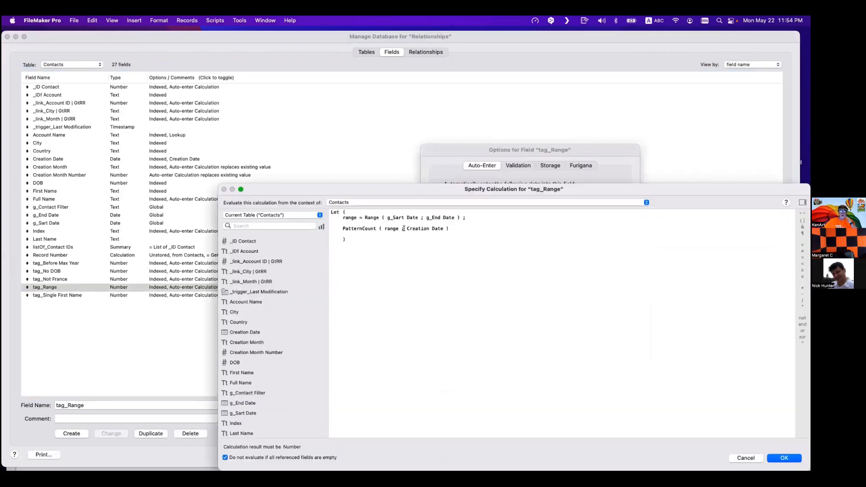
left_click_drag(404, 228, 444, 228)
left_click(444, 305)
key("Escape")
key("Escape")
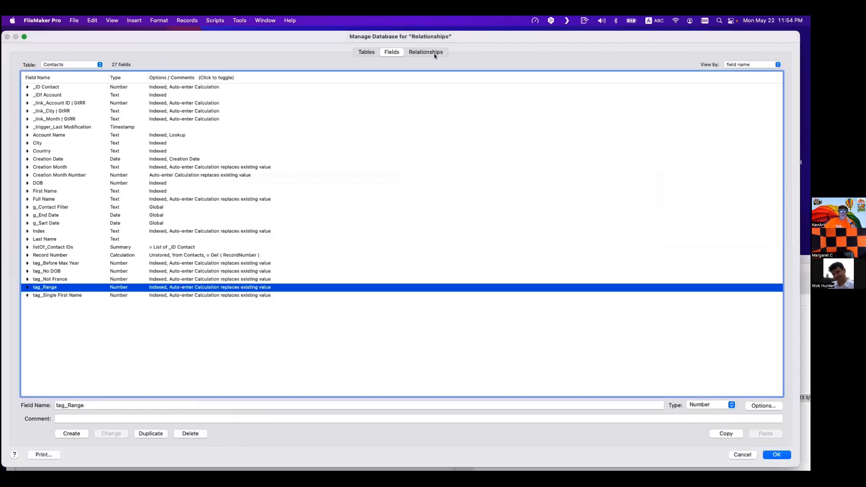
- Inspect the predicates of the Accounts to Contacts relationship
left_click(425, 52)
double_click(117, 102)
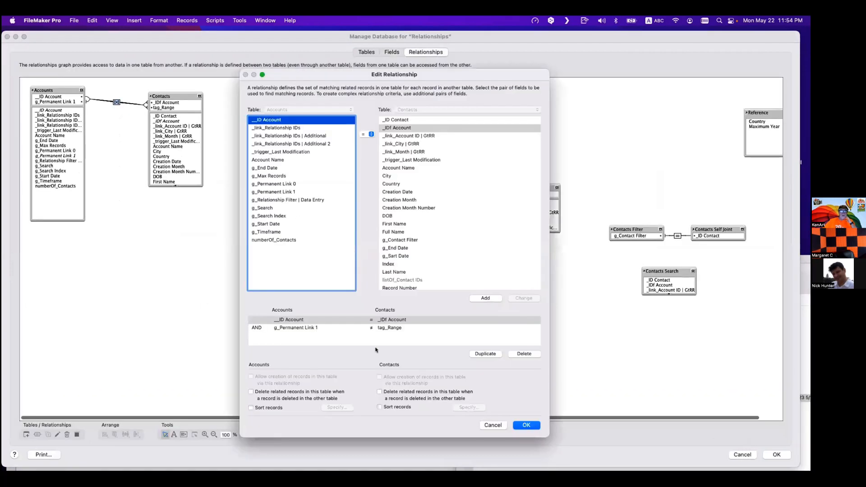
left_click(382, 327)
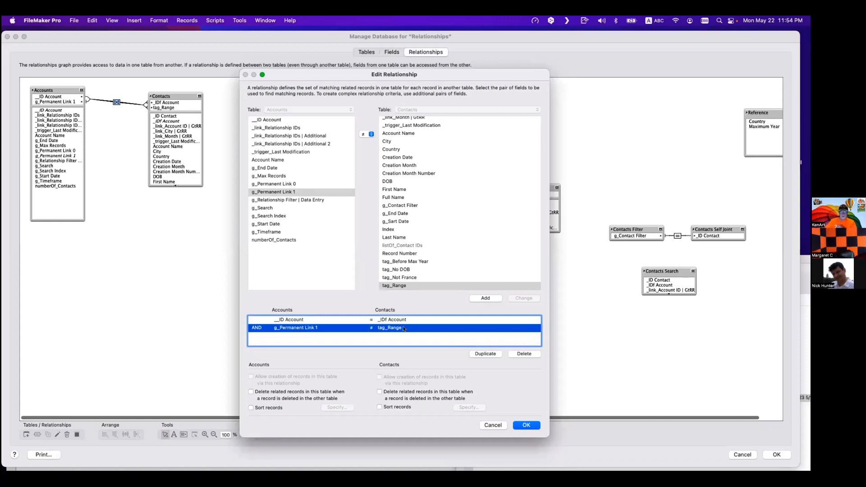
key("Return")
key("Return")
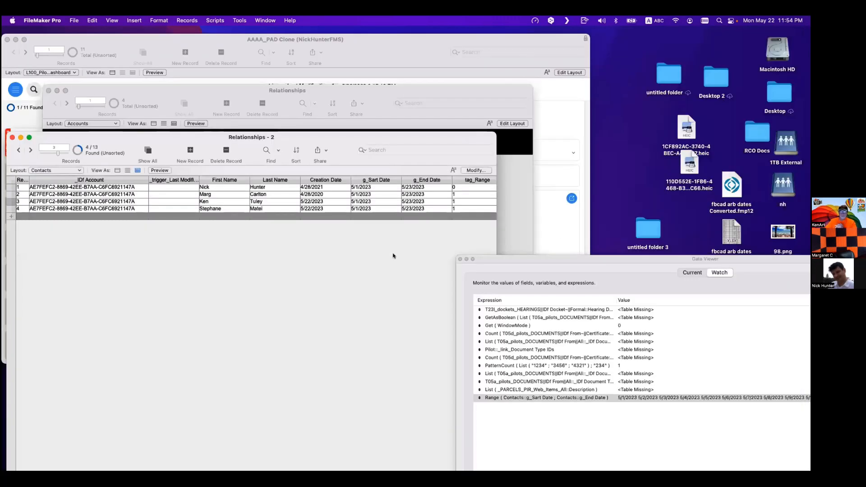
- Inspect the tag_Range values of the listed contact records
left_click(466, 195)
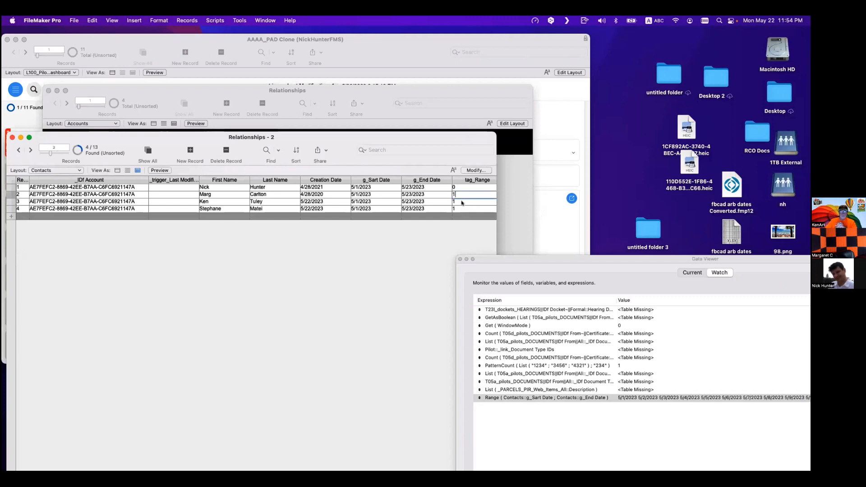
left_click(462, 202)
left_click(464, 208)
left_click(464, 202)
left_click(464, 195)
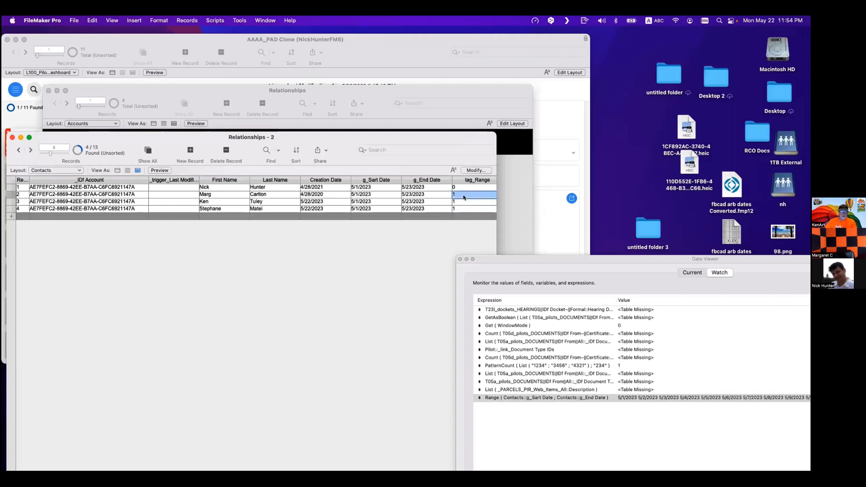
left_click(440, 245)
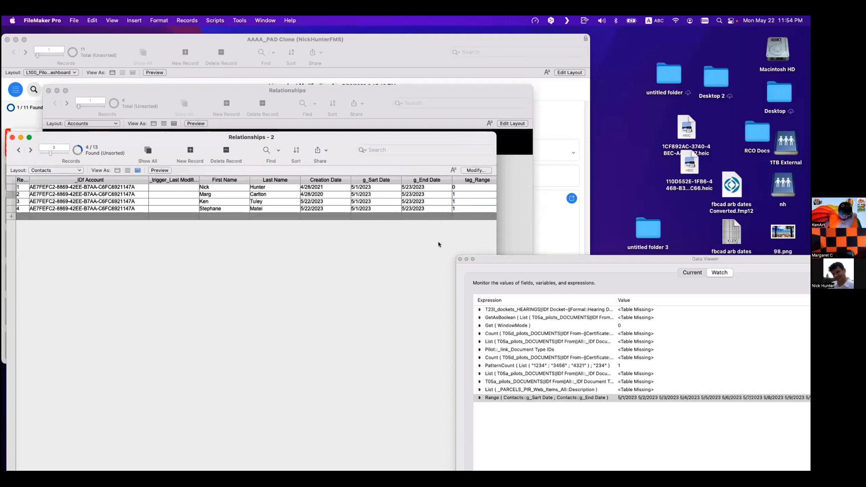
- Clear the _link_Relationship IDs field on the RC Consulting account
left_click_drag(227, 141, 450, 117)
left_click(145, 226)
left_click(142, 217)
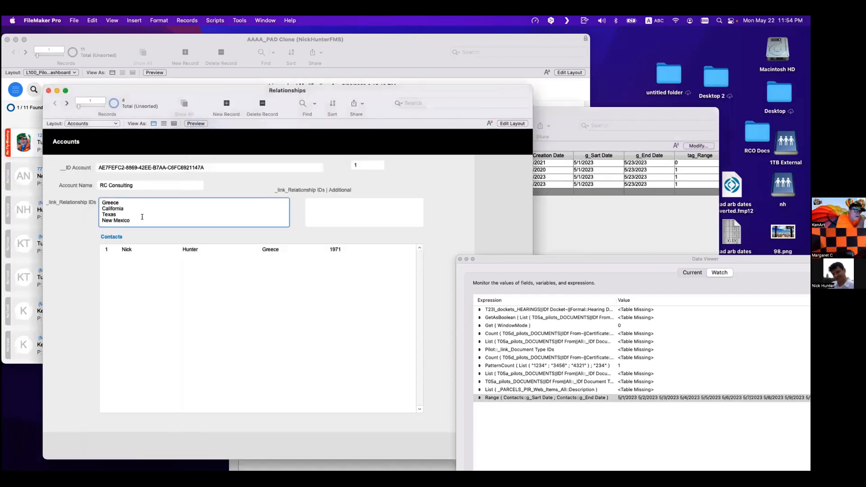
key("super+a")
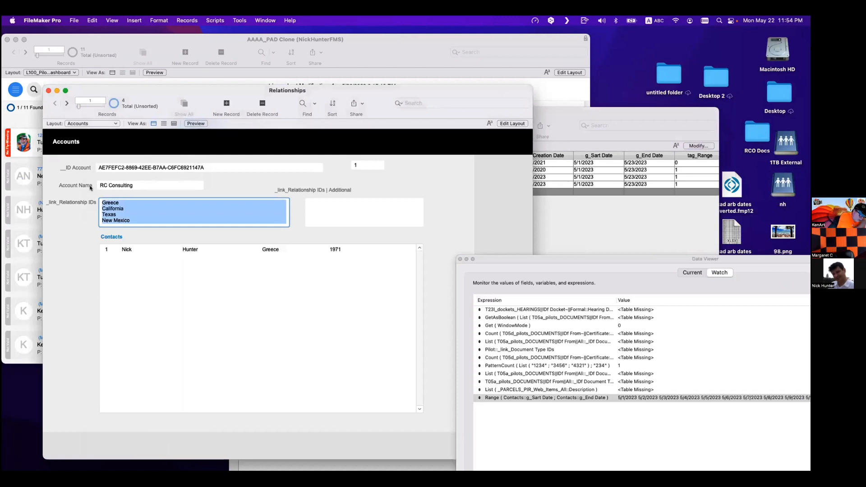
key("BackSpace")
left_click(82, 217)
left_click(566, 241)
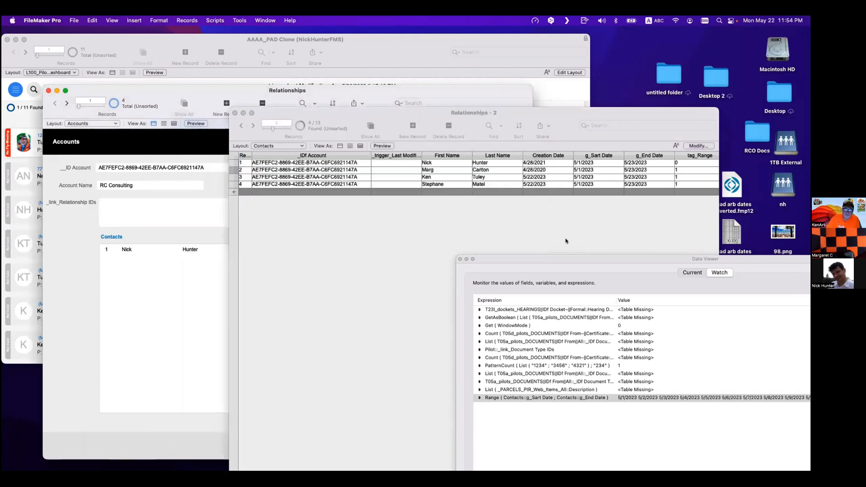
left_click(181, 252)
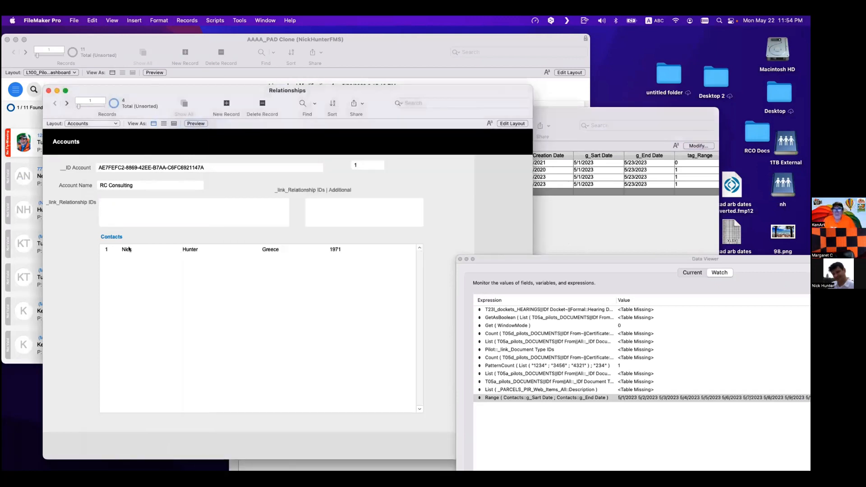
- Check the first contact's tag_Range value against the account's portal
left_click_drag(645, 115, 585, 136)
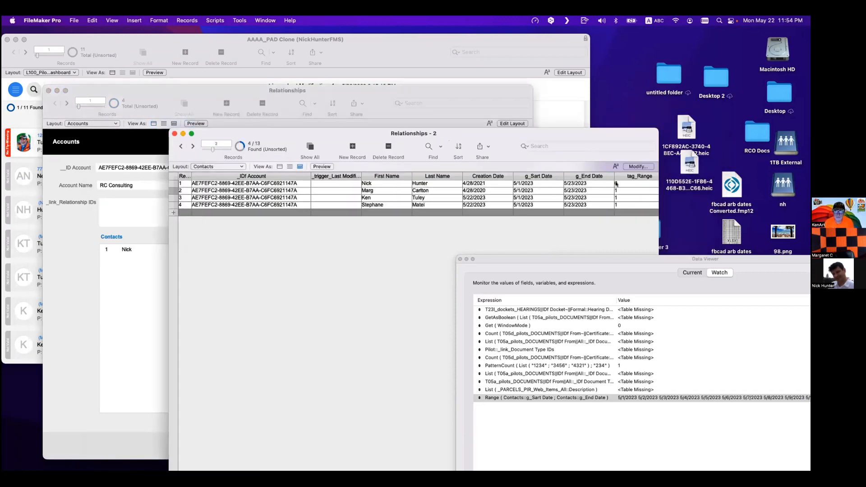
left_click(617, 183)
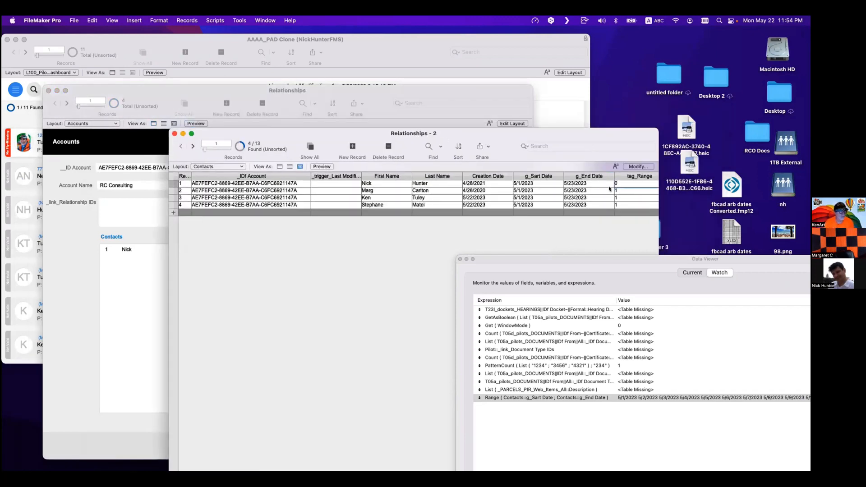
left_click(68, 218)
- Change the g_Permanent Link 1 to tag_Range predicate's operator to = and save the relationship
left_click(60, 20)
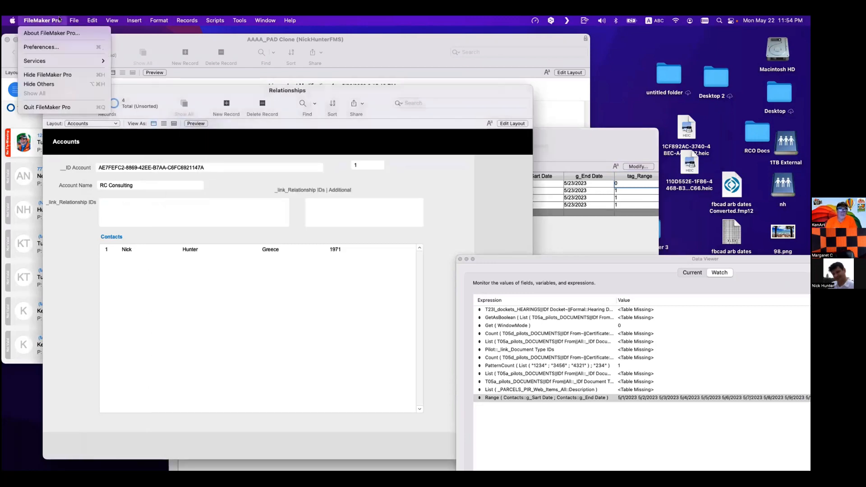
mouse_move(67, 20)
mouse_move(78, 97)
left_click(171, 98)
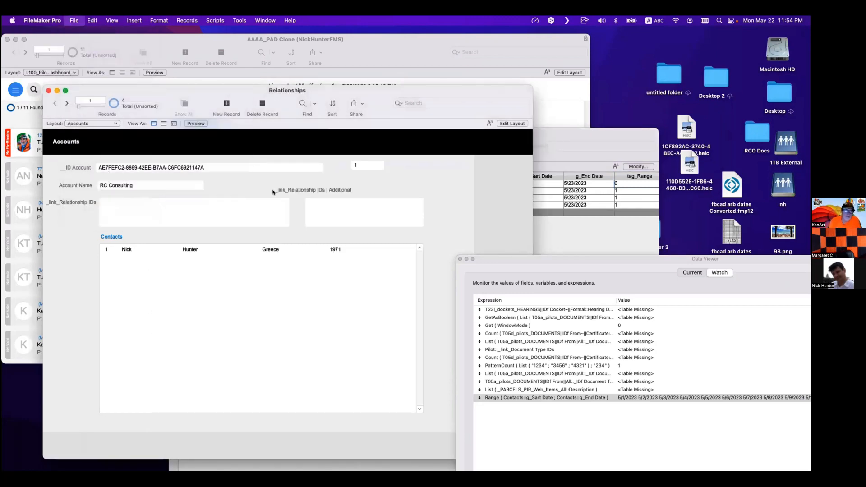
double_click(117, 102)
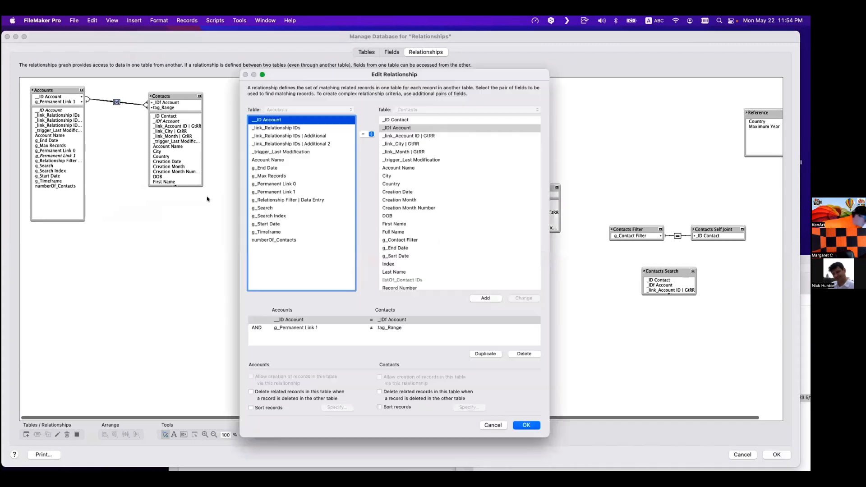
left_click(396, 329)
left_click(371, 134)
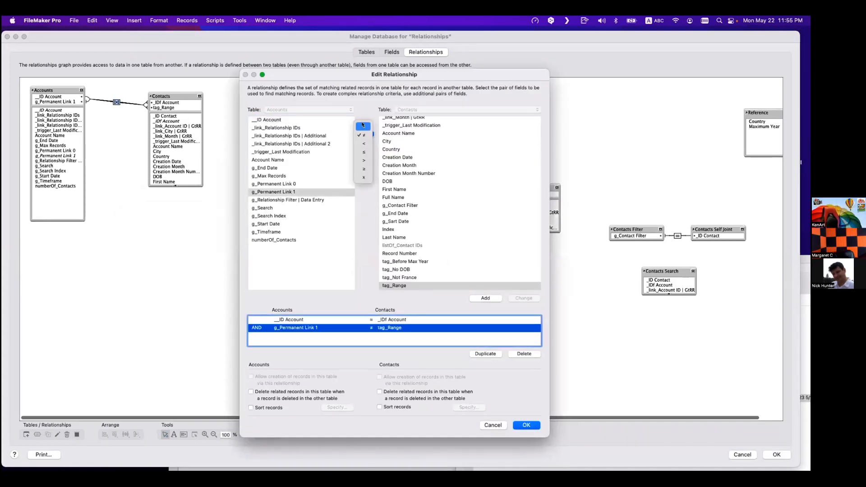
key("Return")
left_click(524, 298)
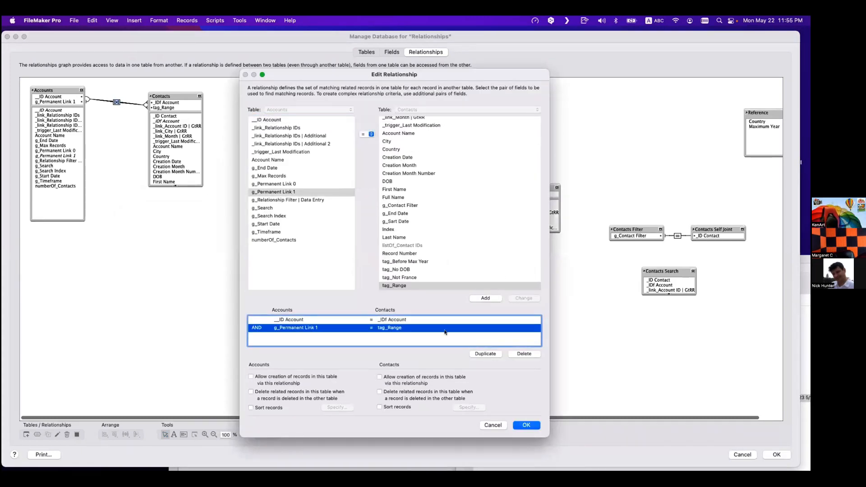
left_click(526, 425)
left_click(777, 455)
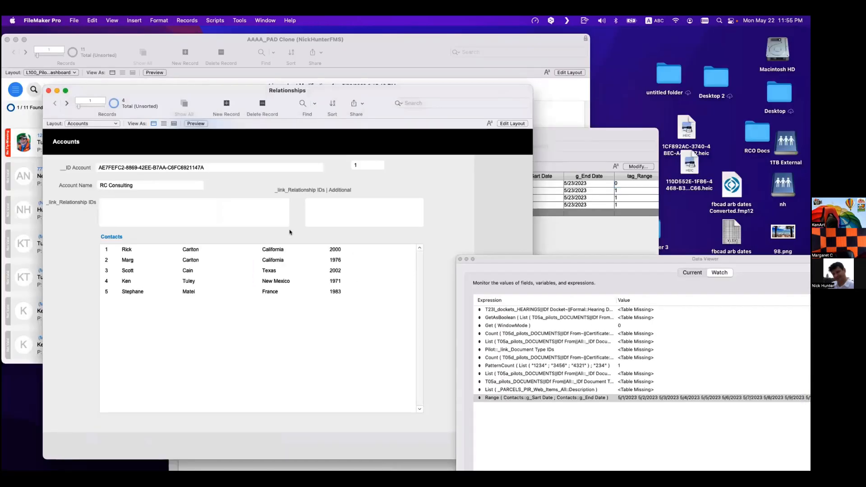
- Find all contact records matching the account's ID and compare their tag_Range values
left_click(594, 233)
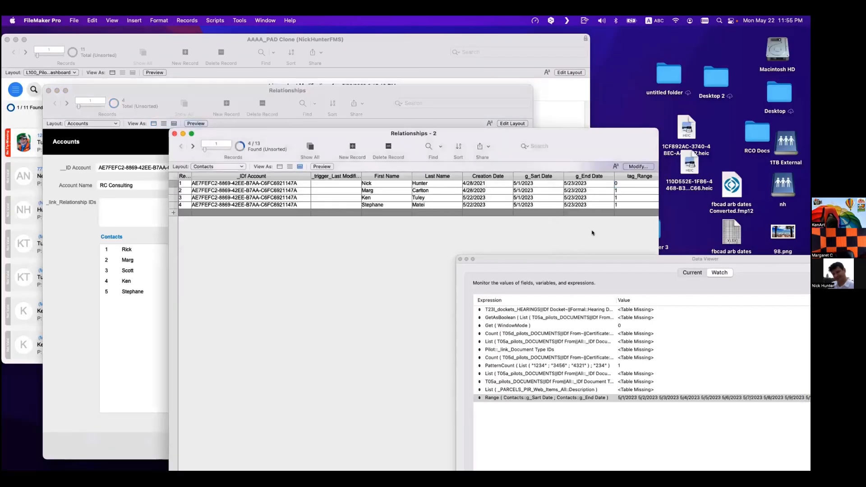
left_click(72, 255)
left_click(629, 229)
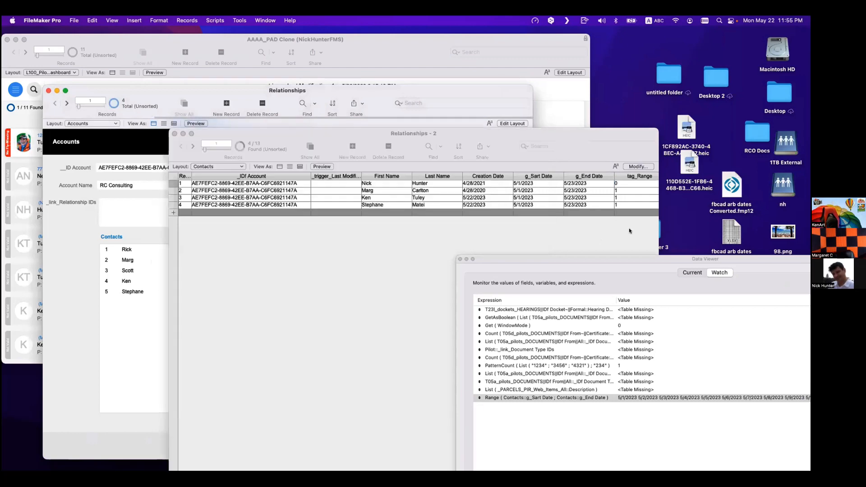
left_click(621, 184)
left_click(112, 233)
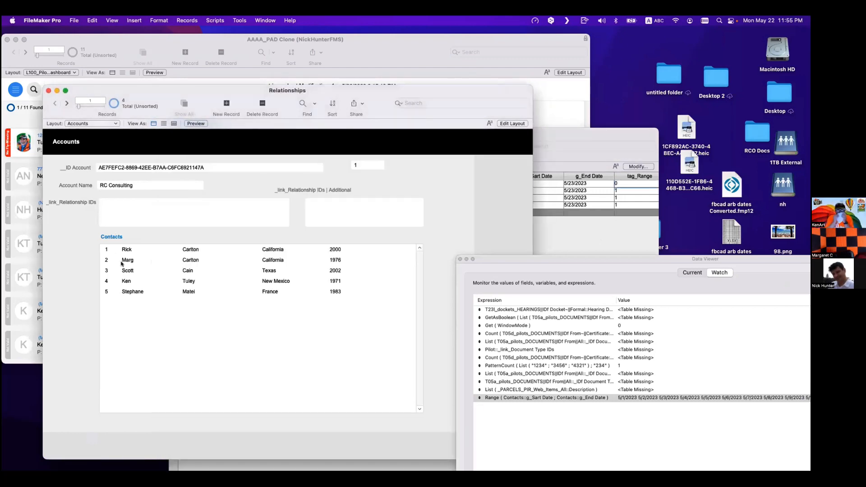
left_click(657, 216)
right_click(221, 185)
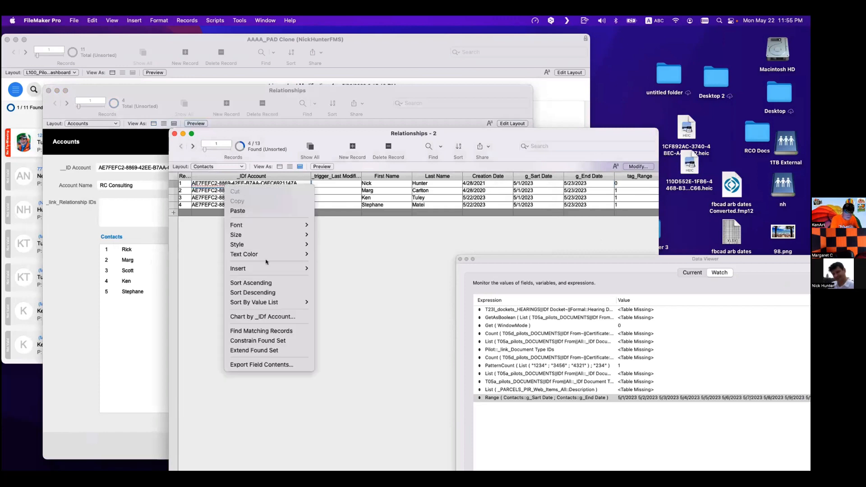
left_click(246, 331)
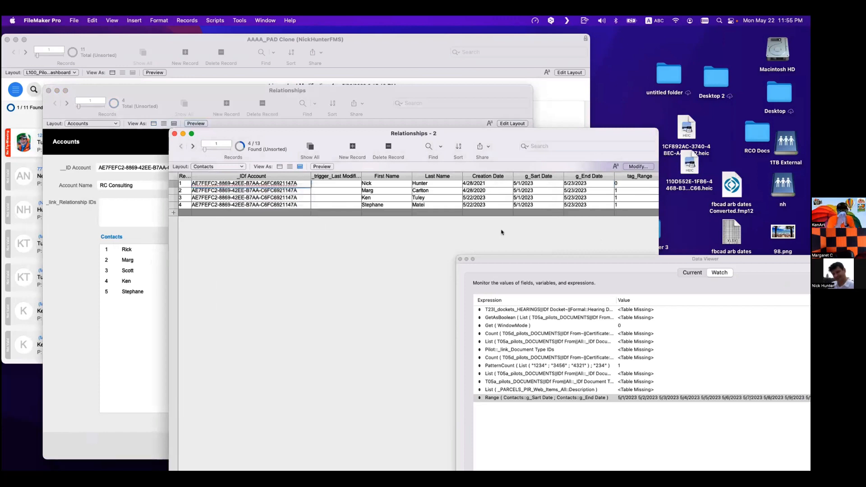
left_click(621, 185)
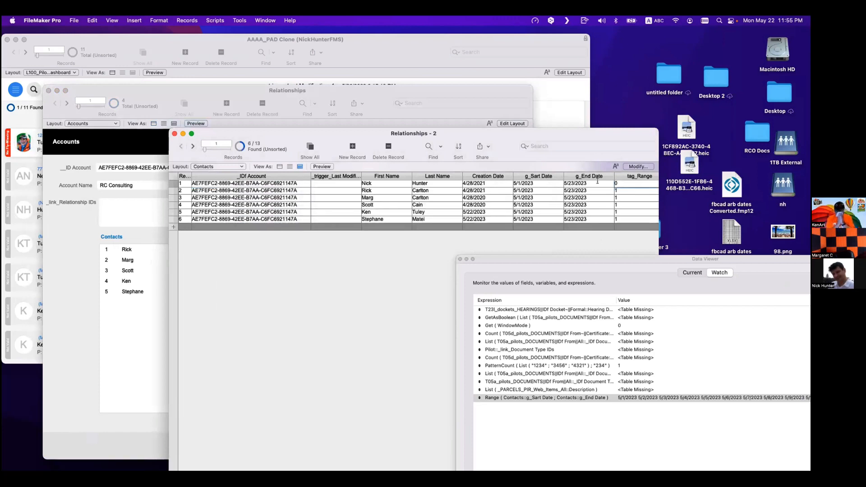
left_click(576, 198)
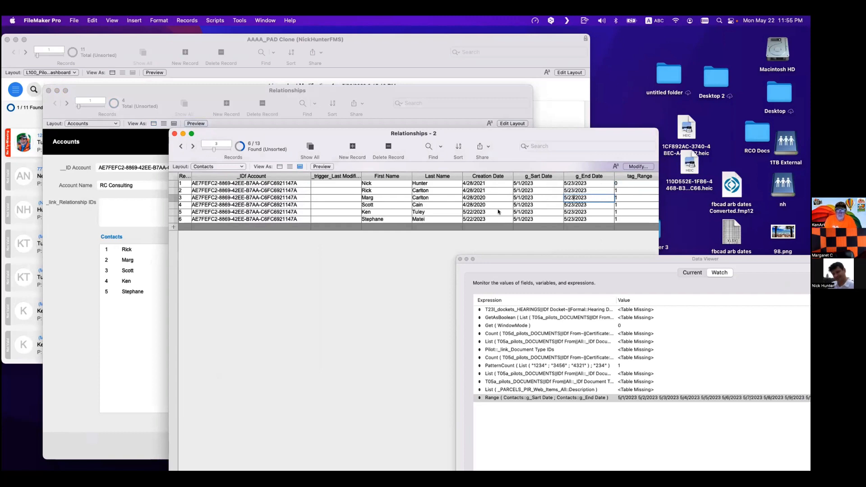
- Set the global g_Sart Date to 4/29/2020 on Scott's contact record and check the account's contacts portal
left_click(513, 204)
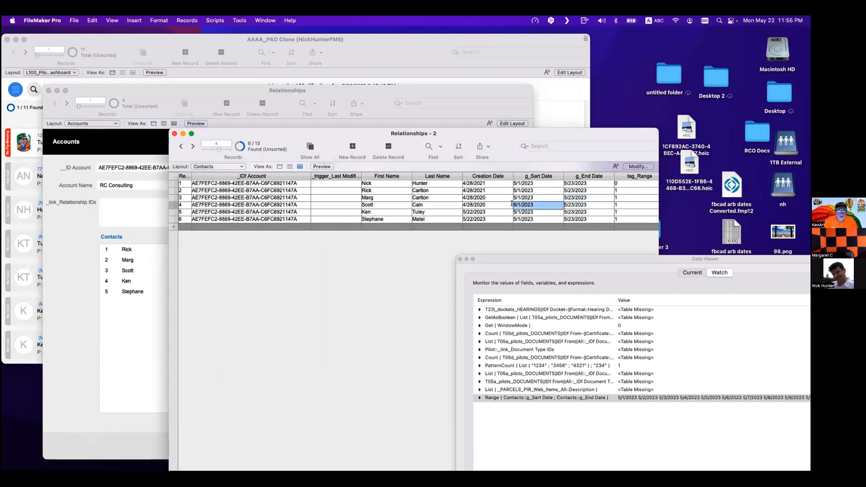
left_click(495, 205)
left_click_drag(496, 206, 519, 205)
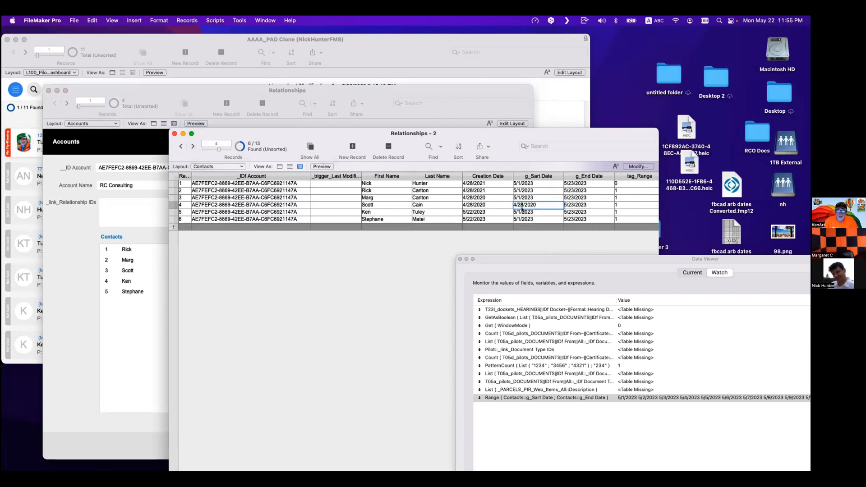
left_click(559, 239)
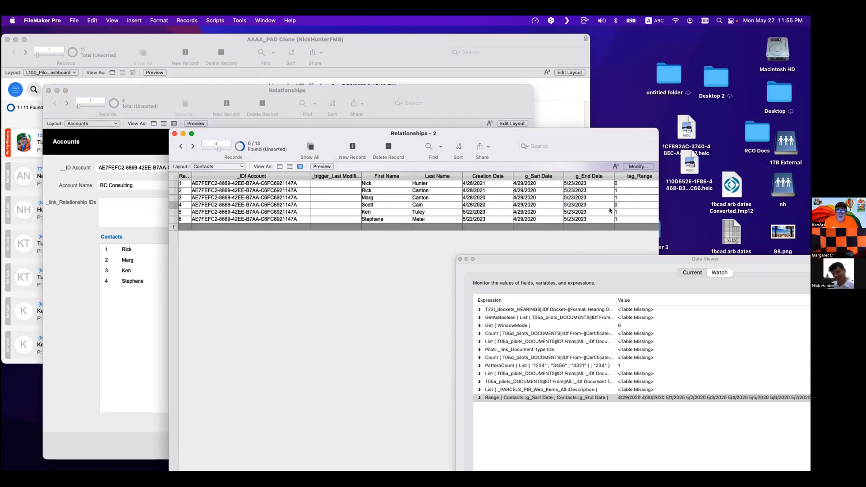
left_click(145, 255)
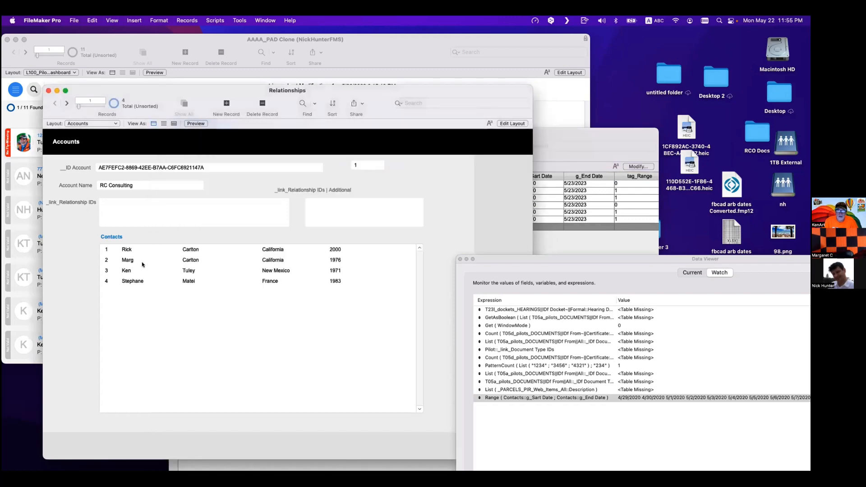
- Set Scott's tag_Range value to 0 and review the RC Consulting account's related contacts portal
left_click(605, 234)
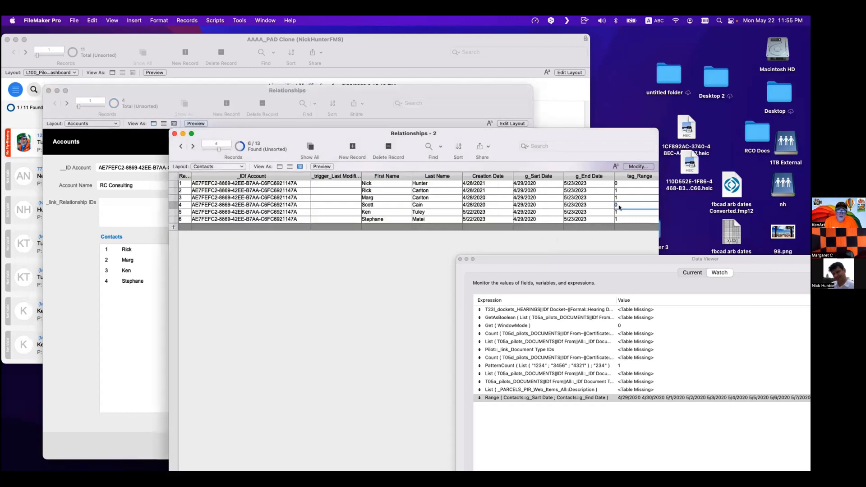
left_click(342, 268)
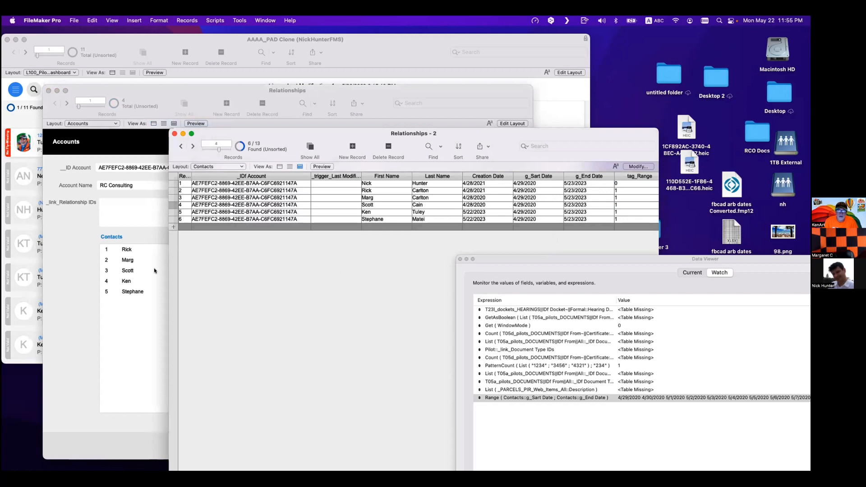
left_click(642, 205)
type("0")
left_click(361, 269)
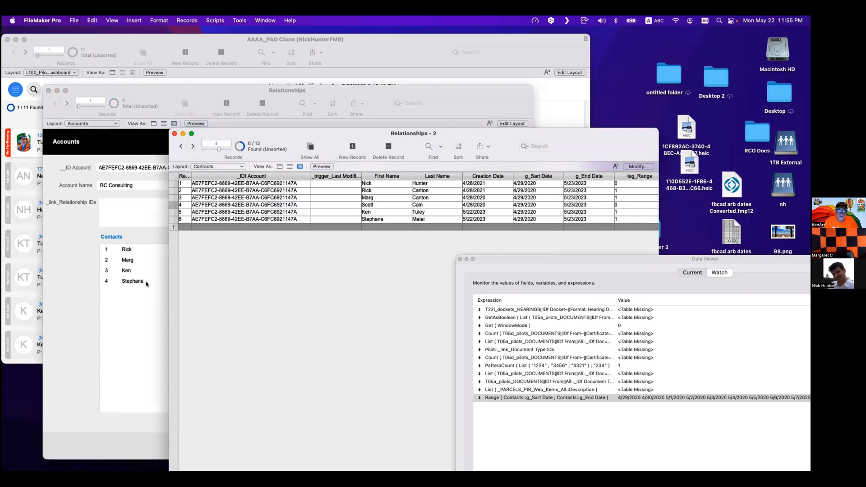
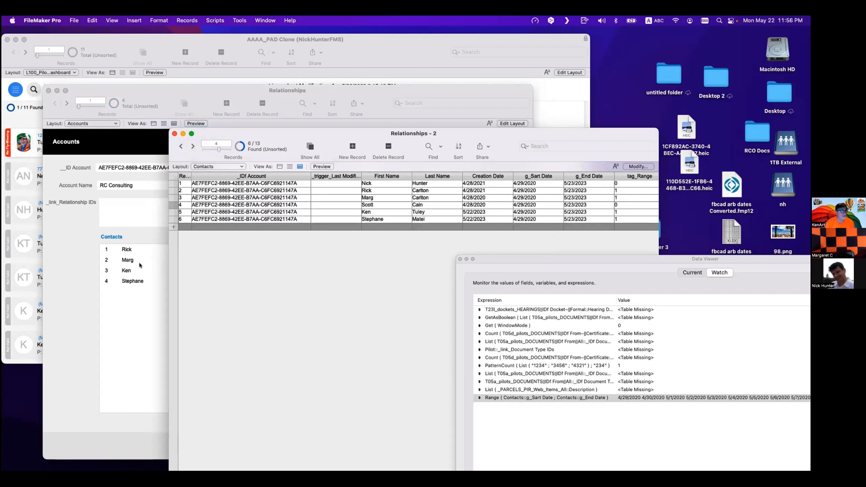
- Bring the AAAA_PAD Clone dashboard window to the front and return to the top of the record
left_click(136, 216)
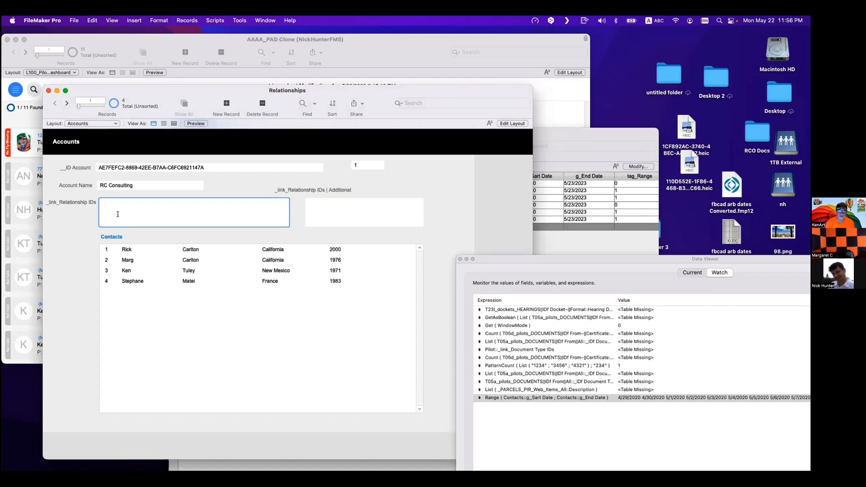
left_click(248, 189)
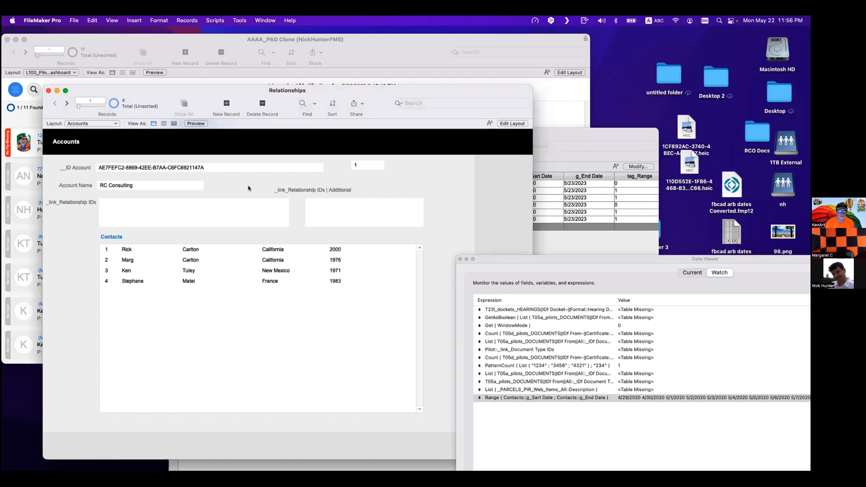
left_click(459, 260)
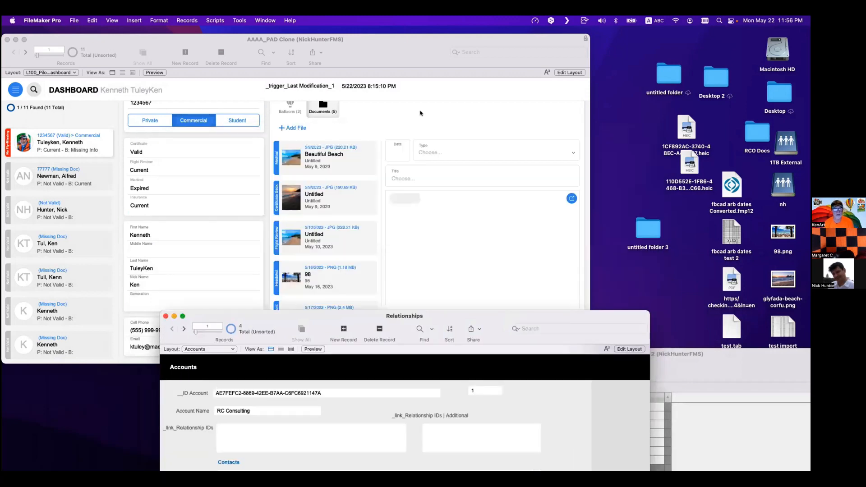
left_click(420, 113)
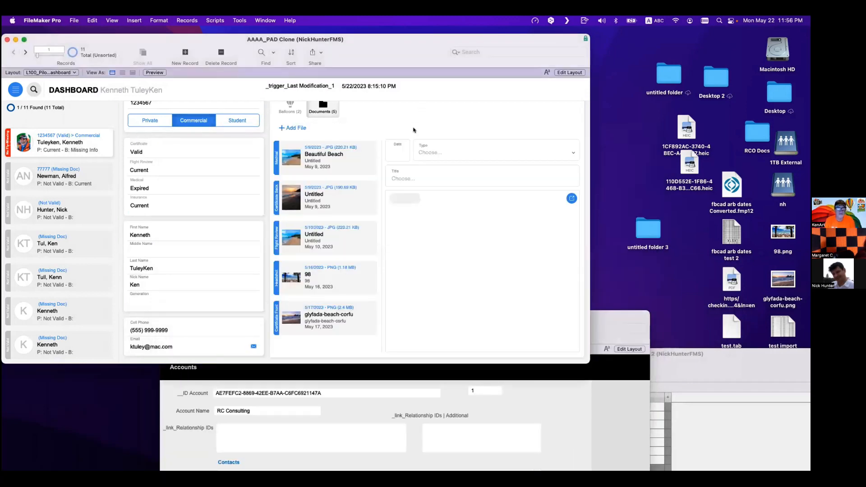
scroll(413, 130, "up", 2)
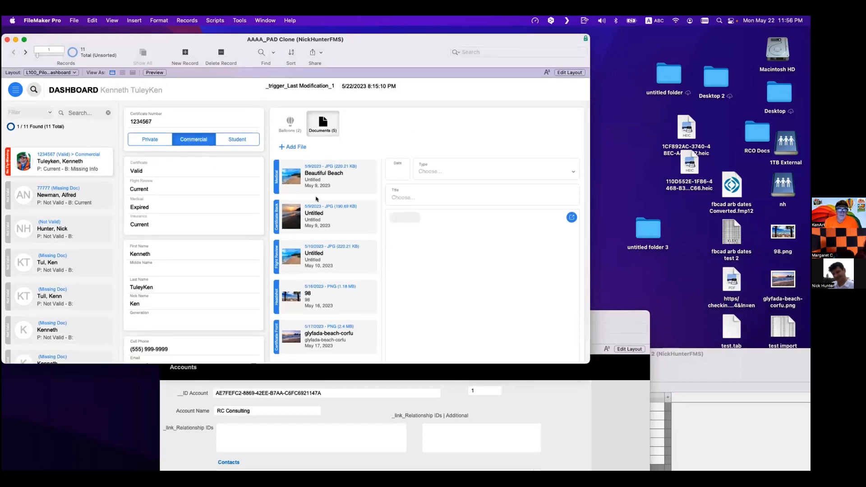
- Inspect the _trigger_Last Modification_1 field on the dashboard layout in Layout mode, then return to Browse mode
key("super+l")
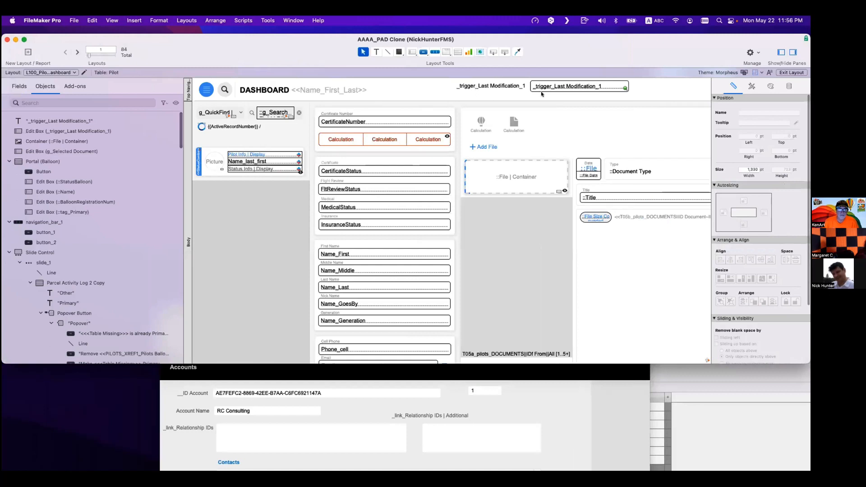
left_click(558, 88)
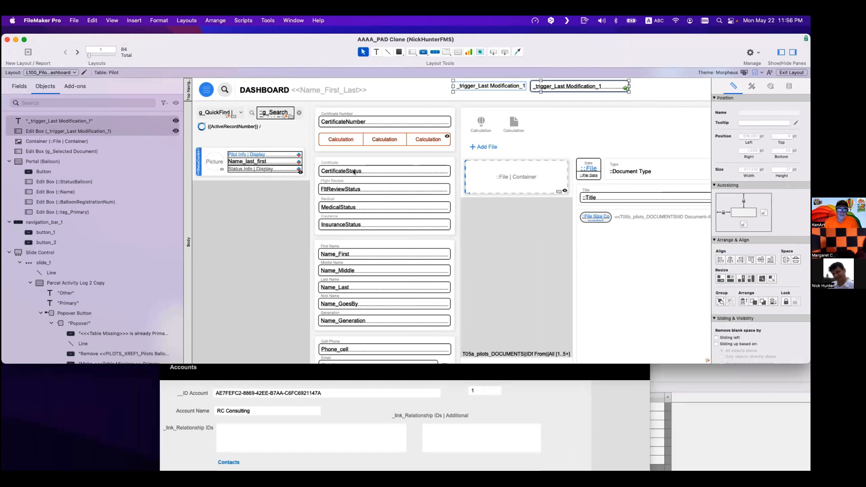
key("super+b")
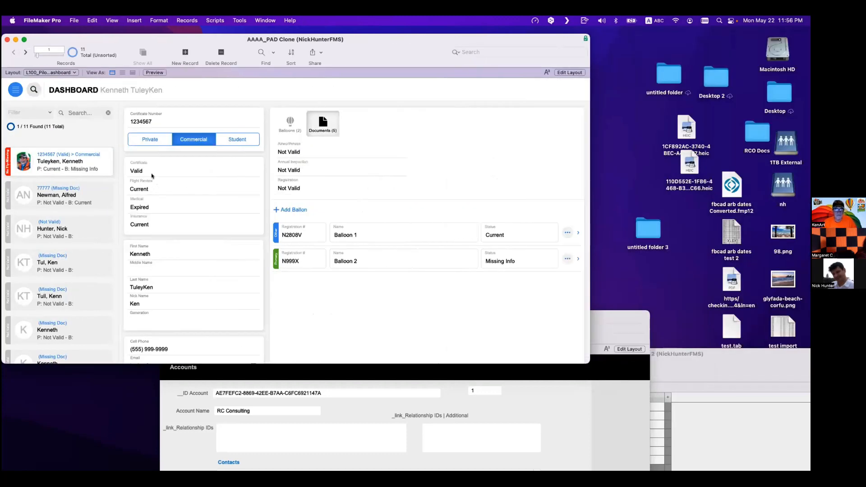
- Open the Documents tab and change the glyfada-beach-corfu document's Type to Test
left_click(152, 176)
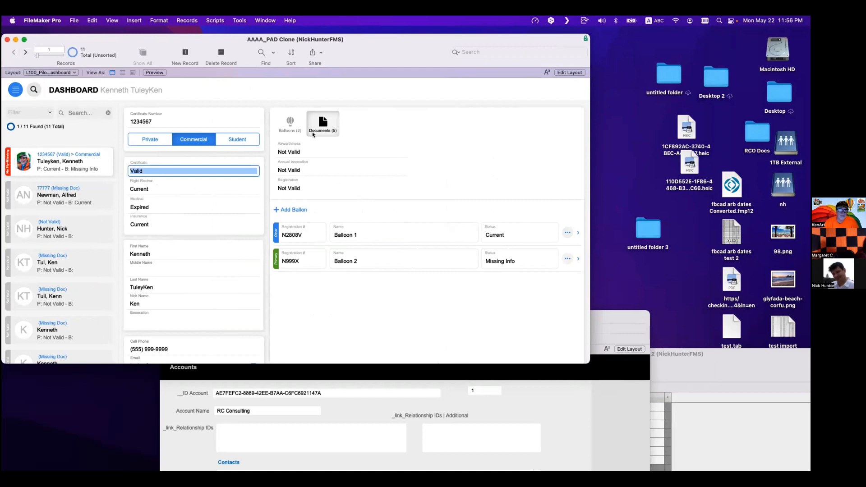
left_click(312, 132)
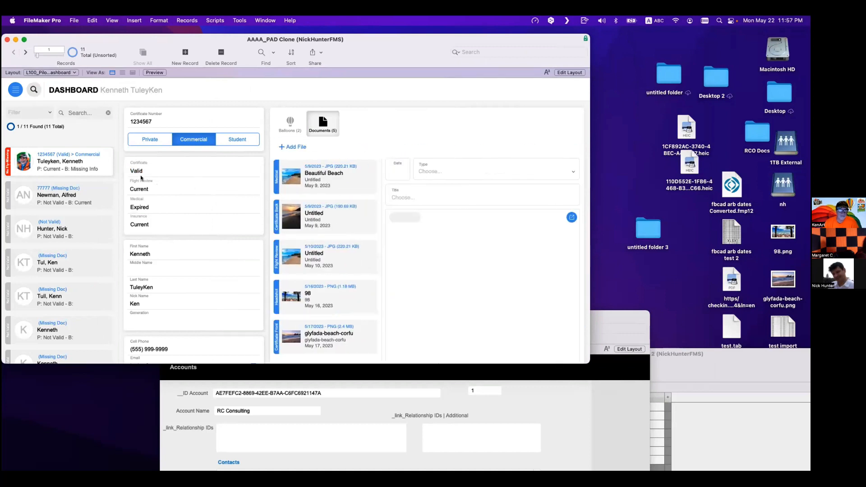
left_click(349, 222)
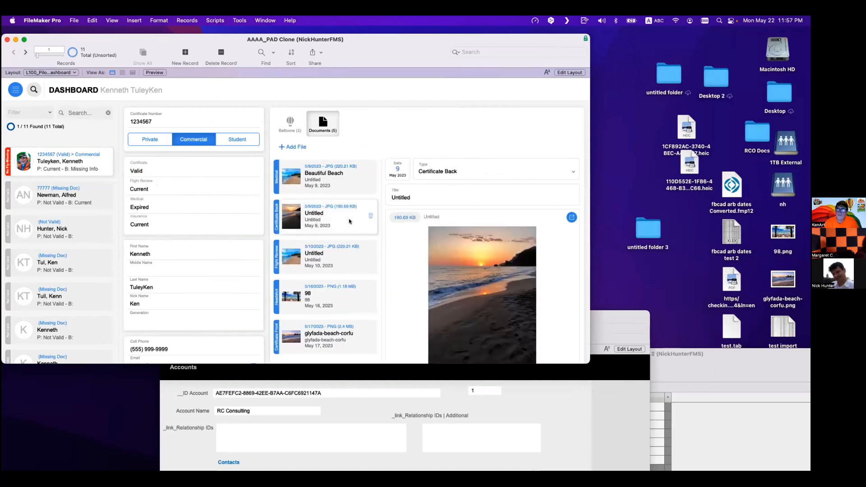
scroll(342, 309, "down", 1)
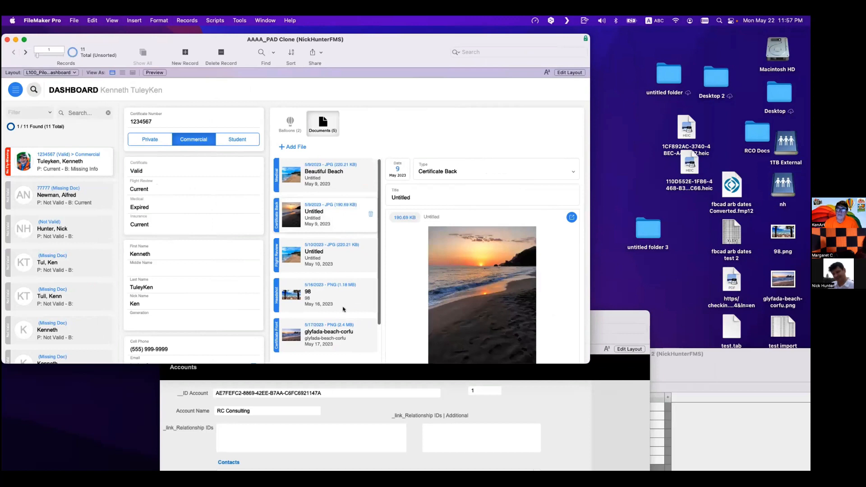
left_click(337, 334)
left_click(287, 212)
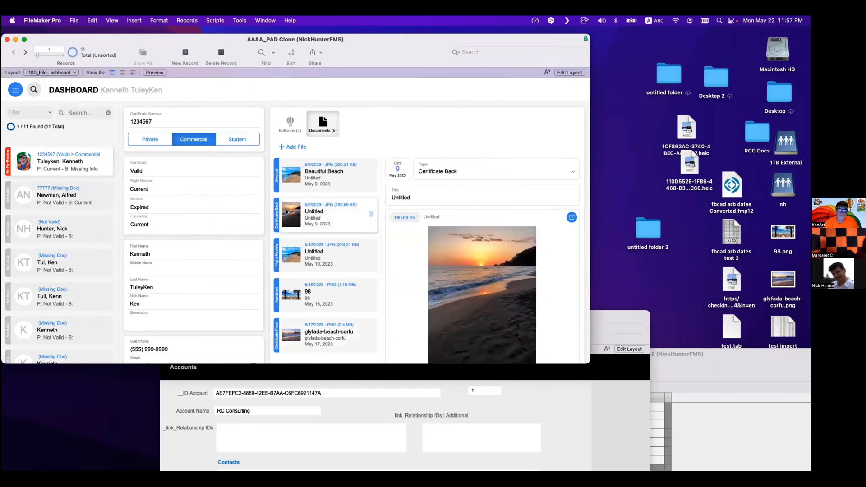
left_click(325, 342)
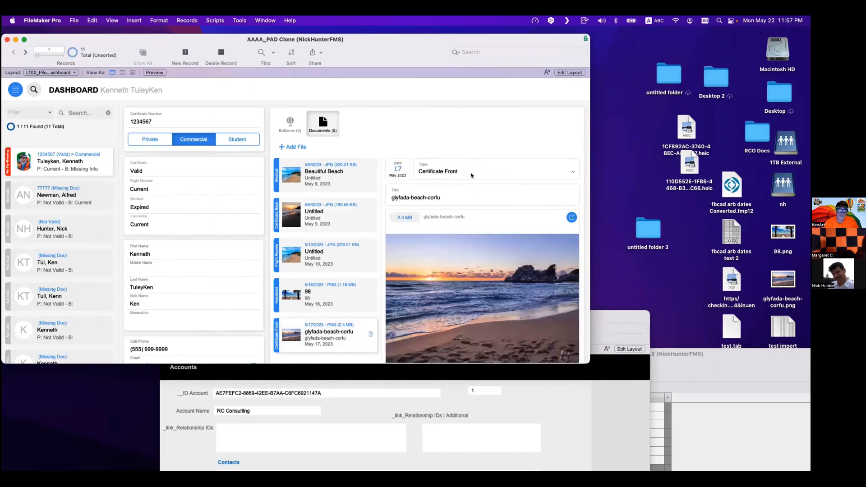
left_click(473, 173)
left_click(471, 183)
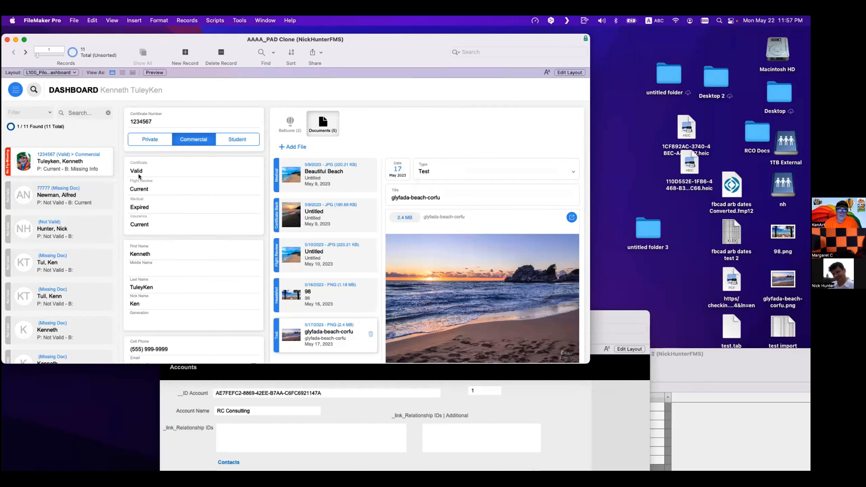
- Enlarge the dashboard window and set the glyfada-beach-corfu document's Type back to Certificate Front
scroll(139, 176, "down", 1)
scroll(144, 178, "up", 1)
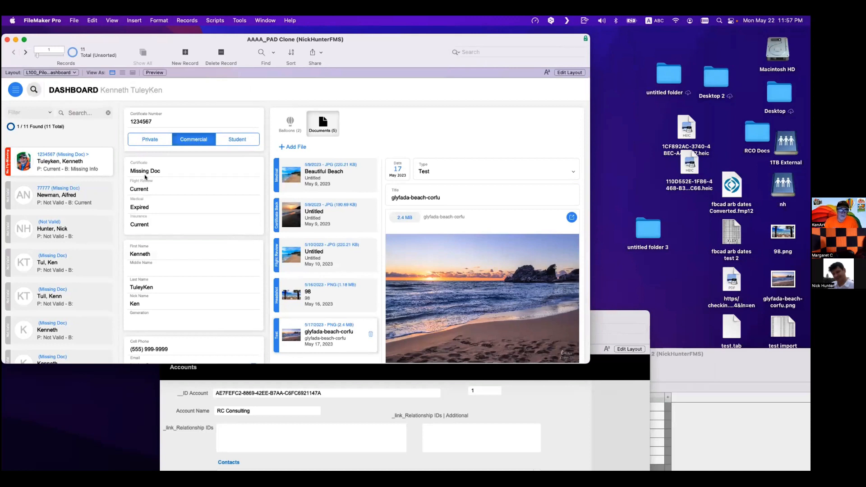
scroll(145, 177, "down", 2)
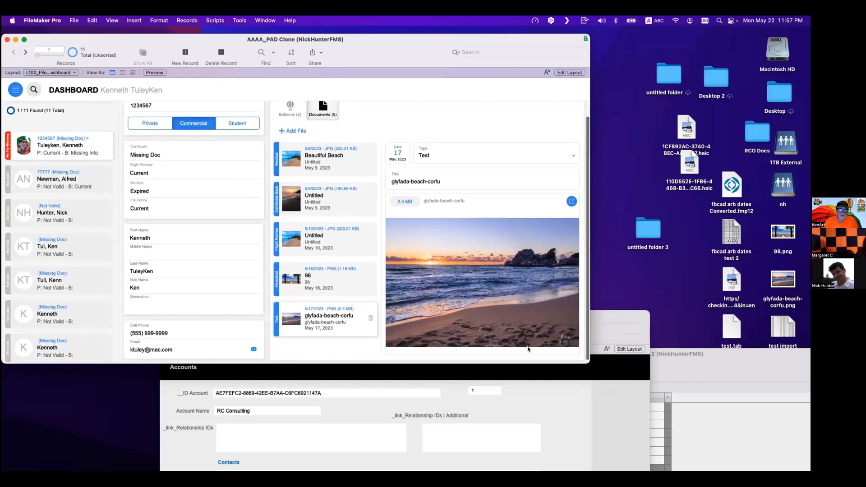
left_click_drag(587, 370, 695, 471)
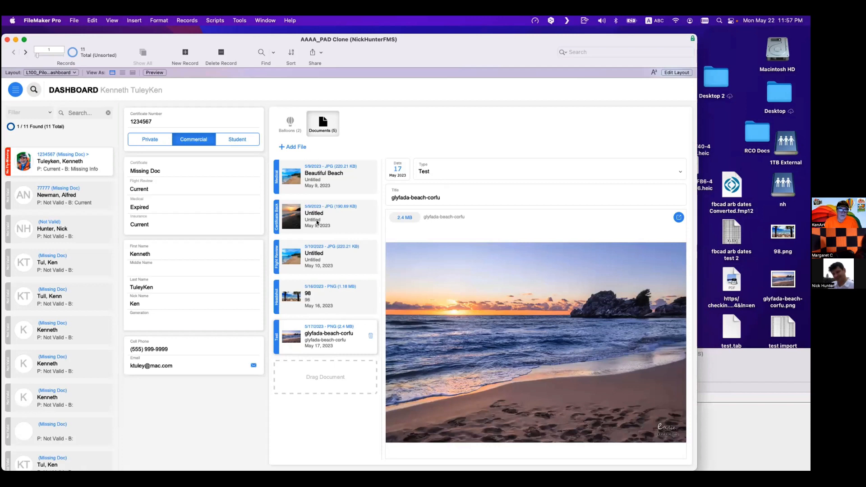
left_click(318, 222)
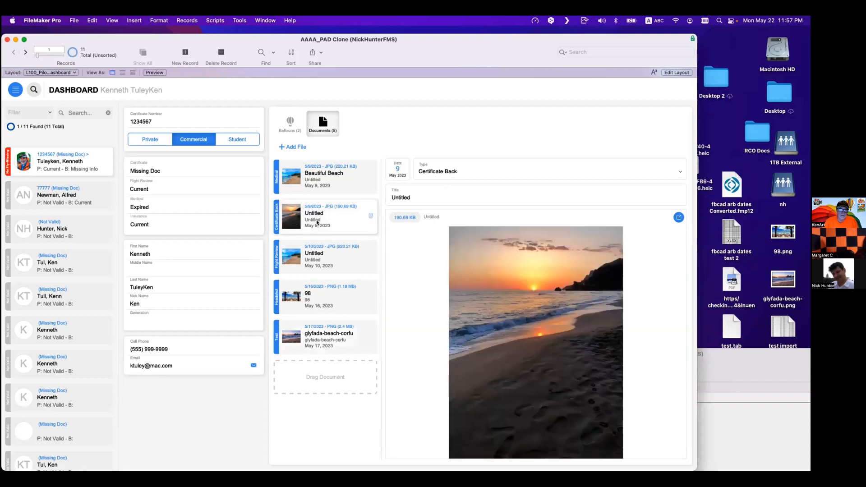
left_click(327, 331)
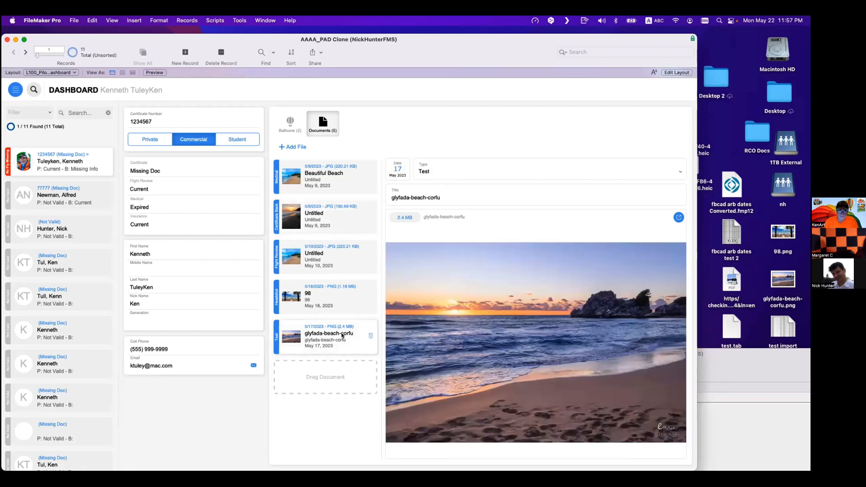
left_click(436, 173)
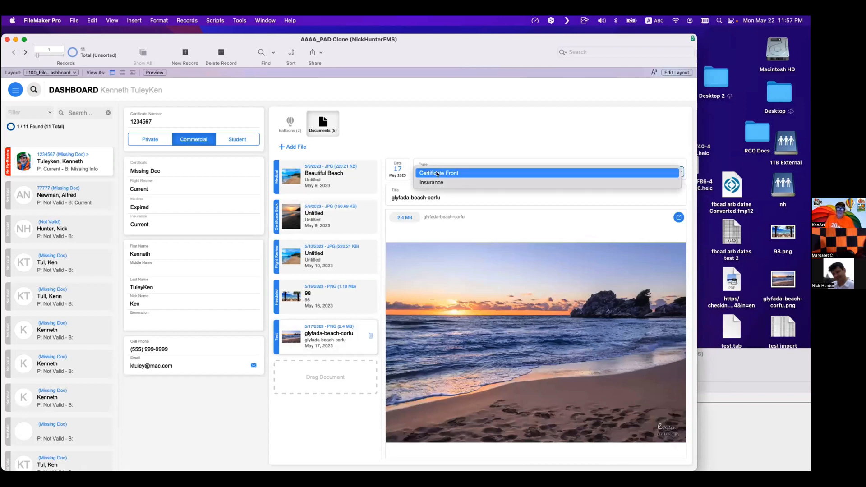
key("Escape")
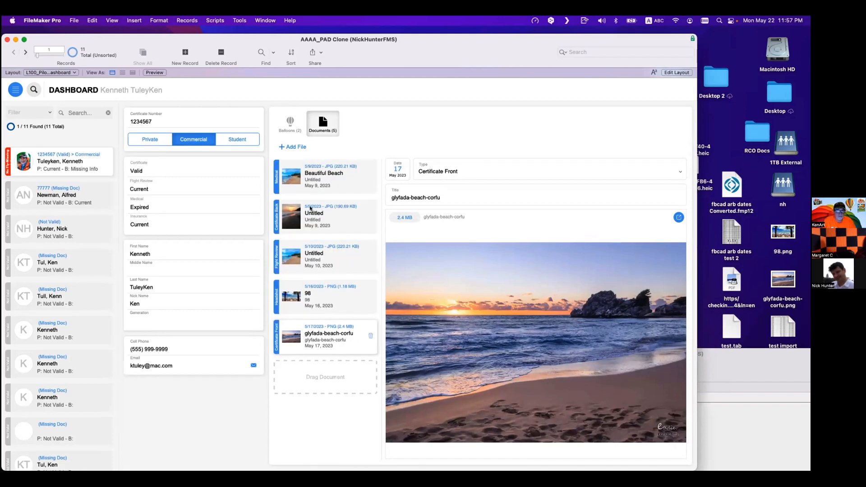
- Set the second document's (Untitled, May 9) Type to Test
left_click(318, 209)
left_click(467, 172)
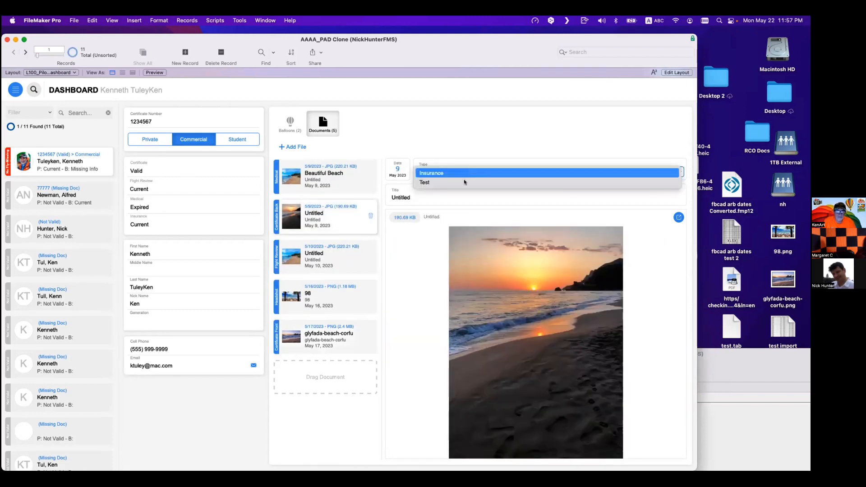
left_click(467, 172)
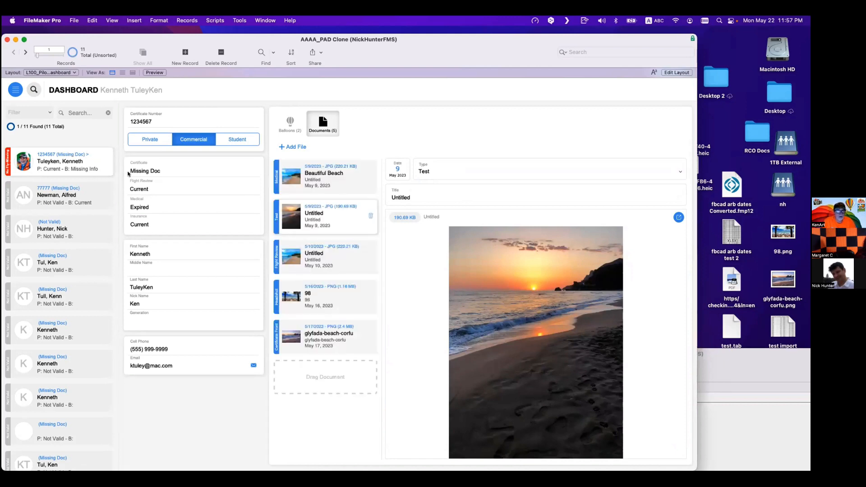
- Set the glyfada-beach-corfu document's Type to Certificate Back
left_click(316, 339)
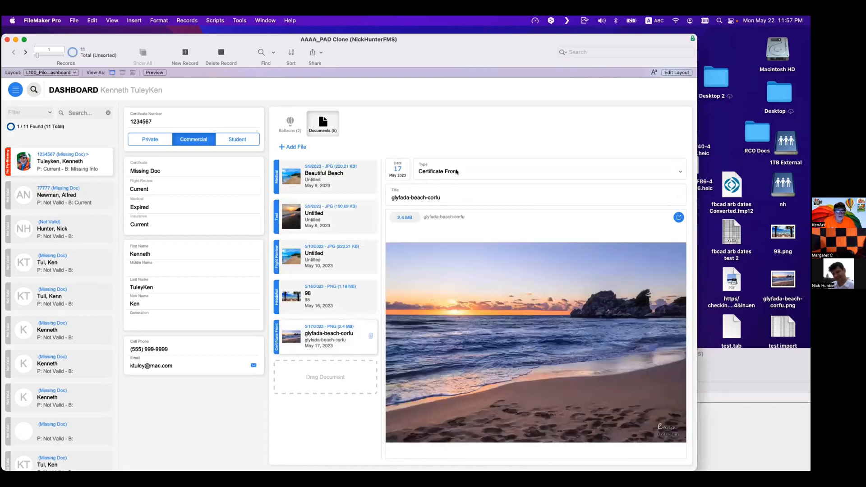
left_click(456, 174)
left_click(455, 147)
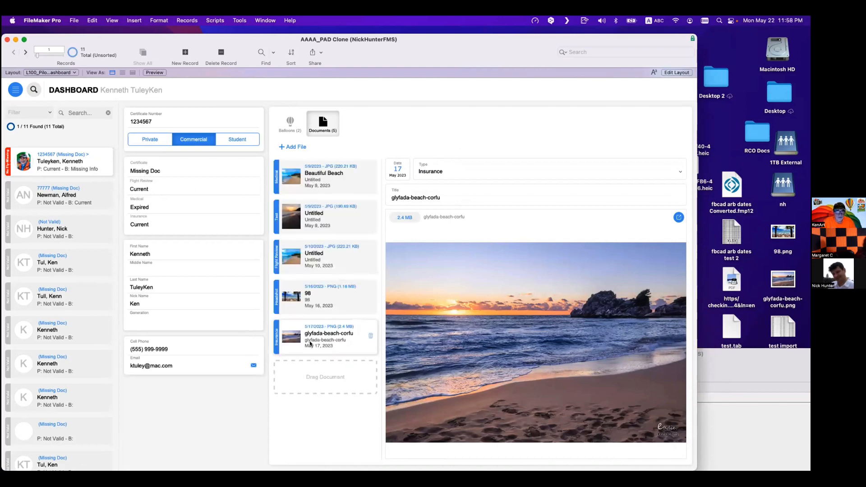
left_click(432, 174)
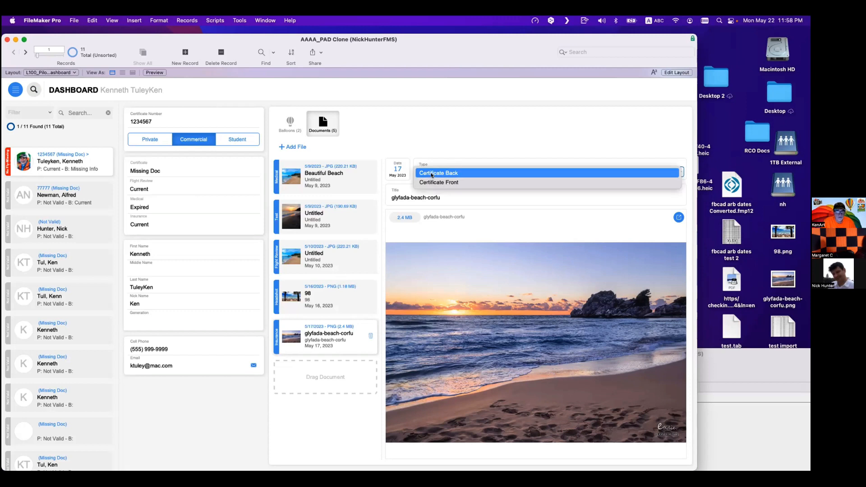
left_click(431, 174)
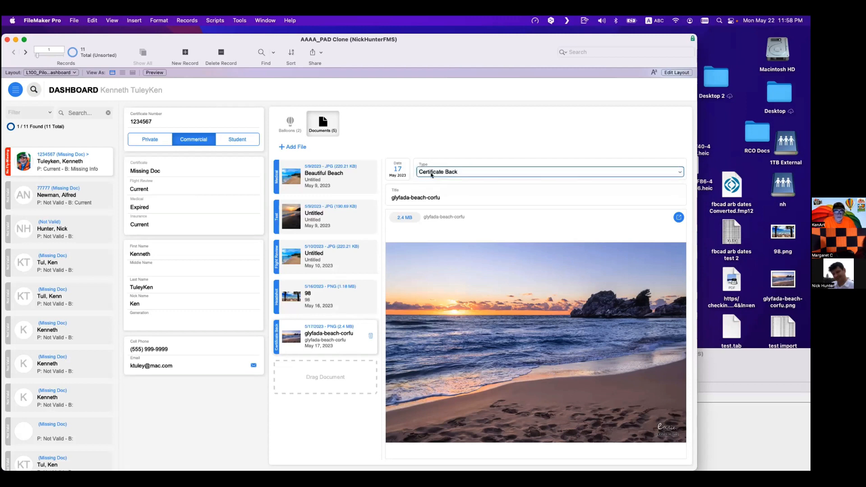
- Set the Untitled May 9 document's Type to Certificate Front
left_click(343, 217)
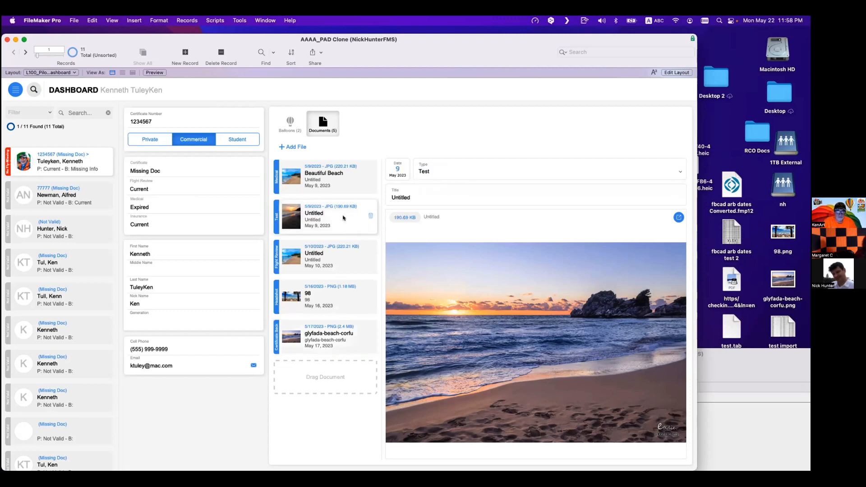
left_click(457, 173)
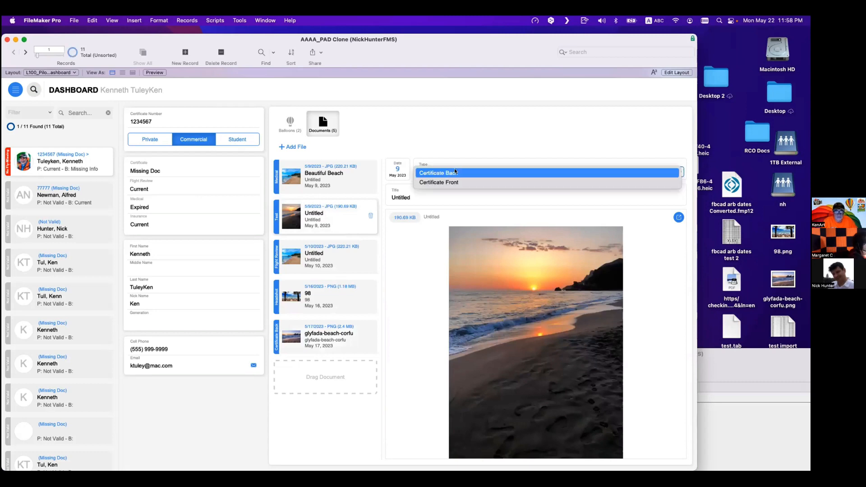
key("Escape")
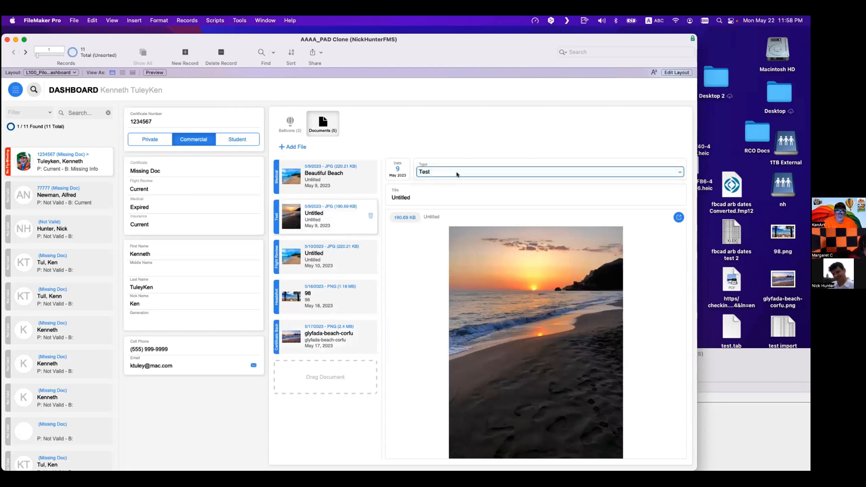
left_click(458, 175)
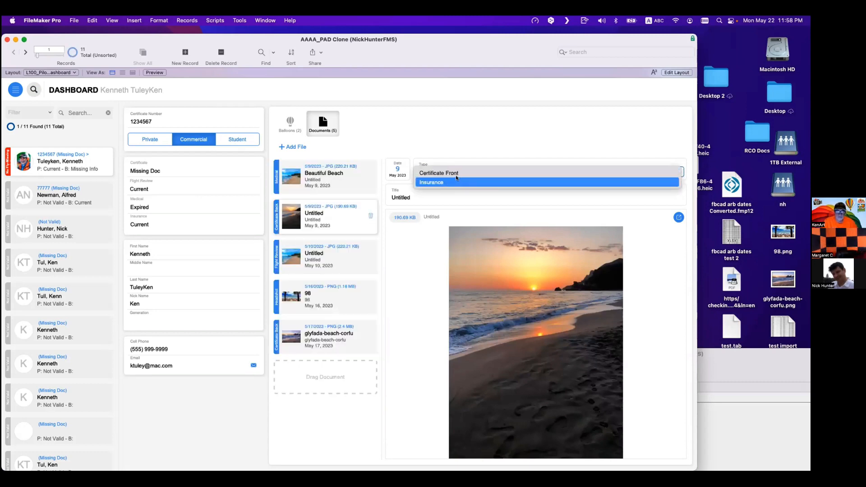
left_click(455, 172)
left_click(450, 144)
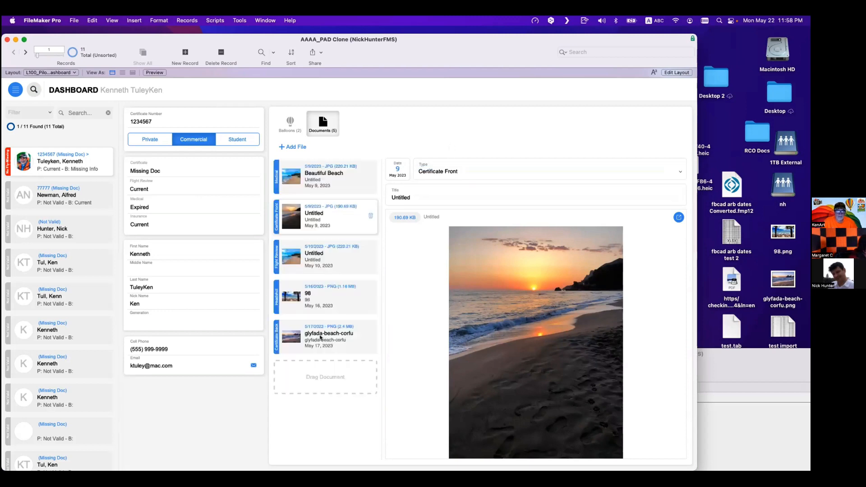
- Commit the record, then add a _link_Certificate Front | Back IDs field to the dashboard layout and widen it
left_click(141, 174)
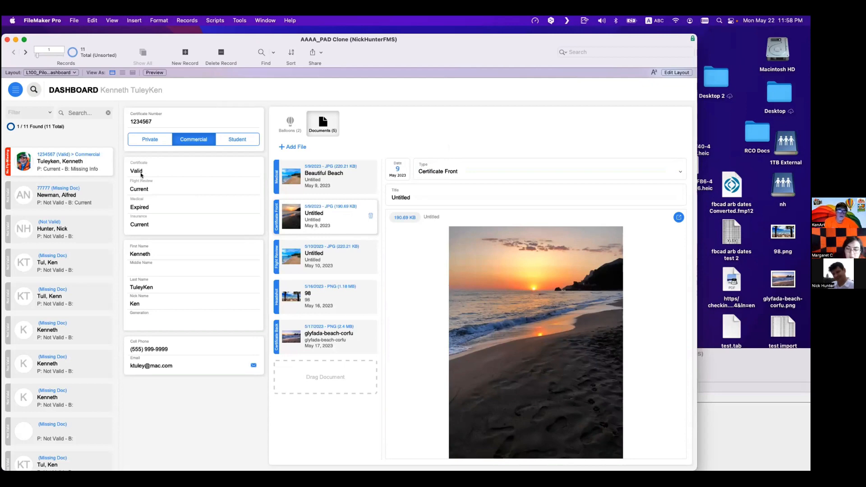
key("super+l")
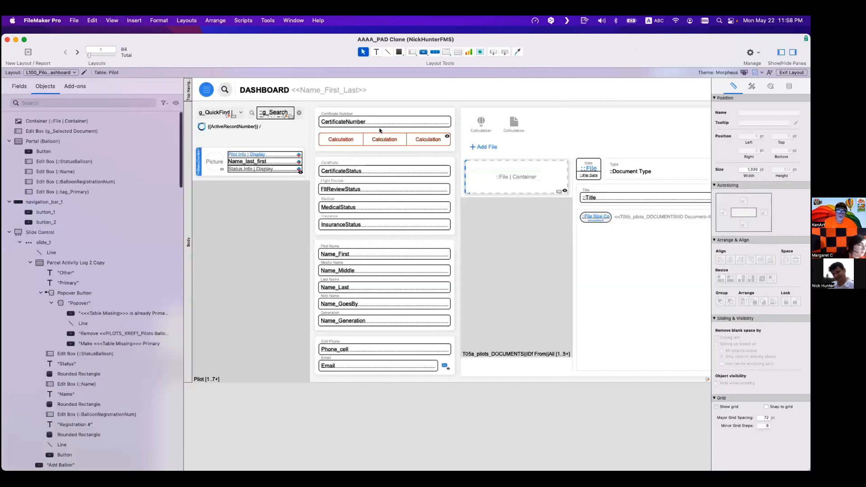
scroll(379, 130, "right", 5)
left_click_drag(494, 51, 493, 123)
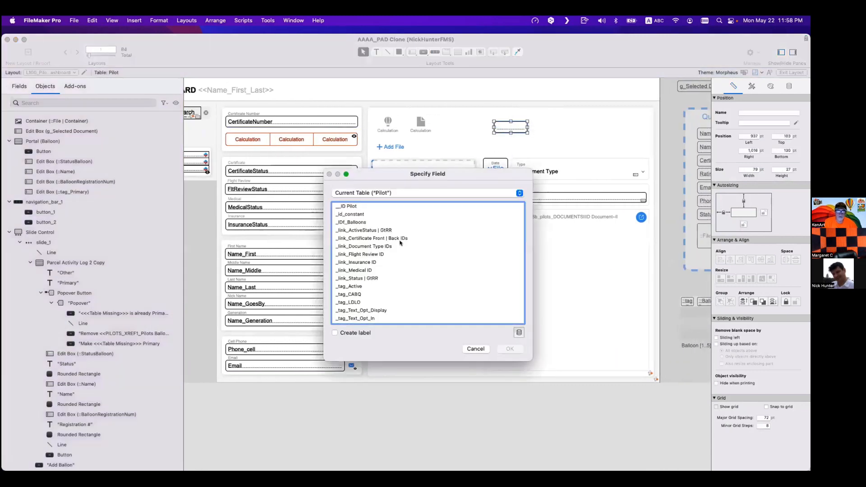
left_click(387, 246)
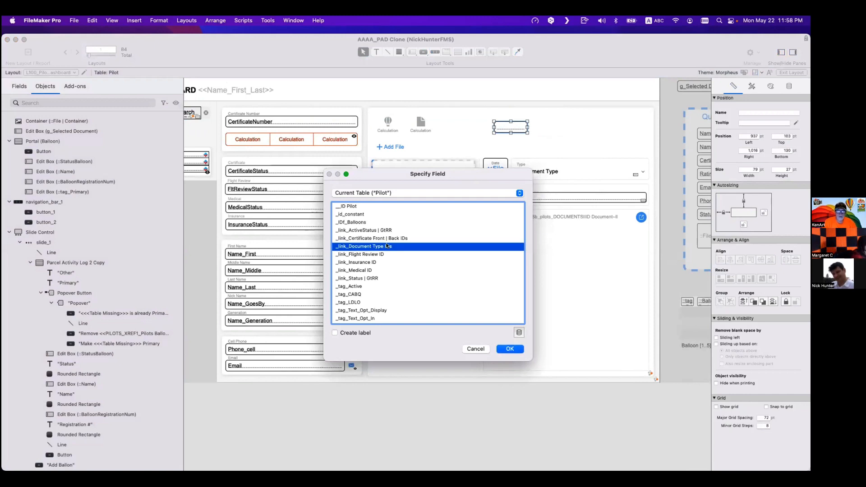
left_click(385, 238)
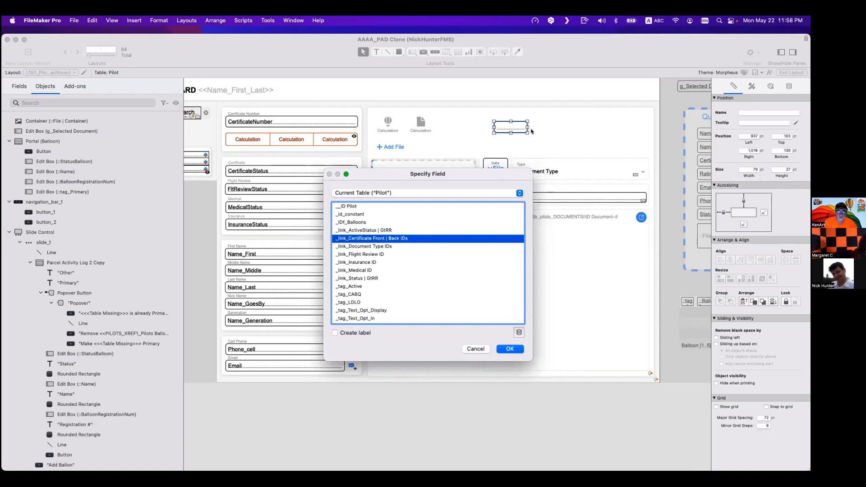
key("Return")
left_click_drag(524, 131, 639, 150)
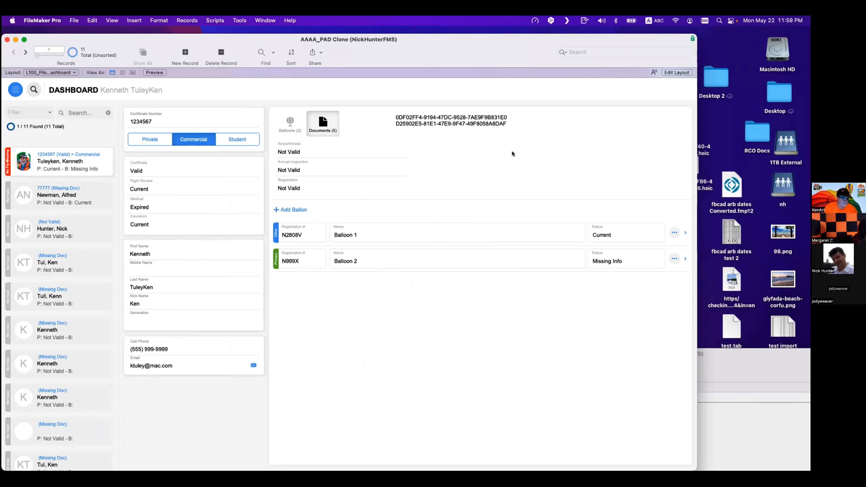
- Browse the startup trigger scripts in the Script Workspace, searching for scripts numbered 001
left_click(488, 123)
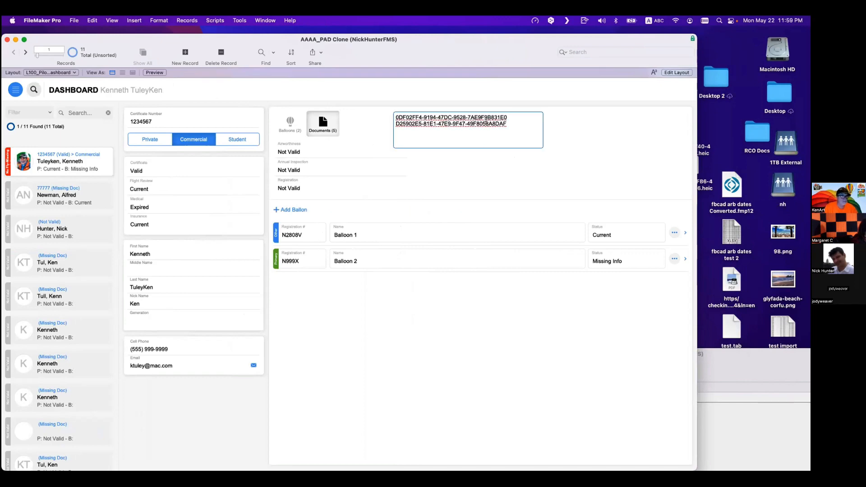
key("super+shift+s")
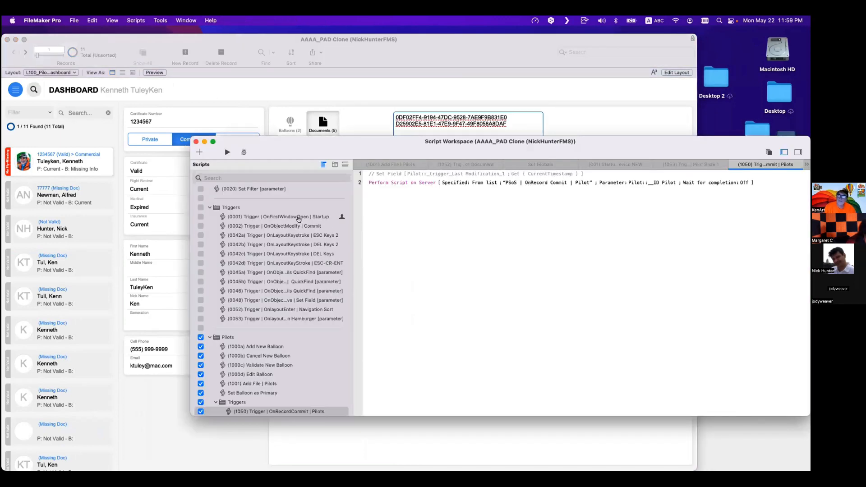
left_click(299, 217)
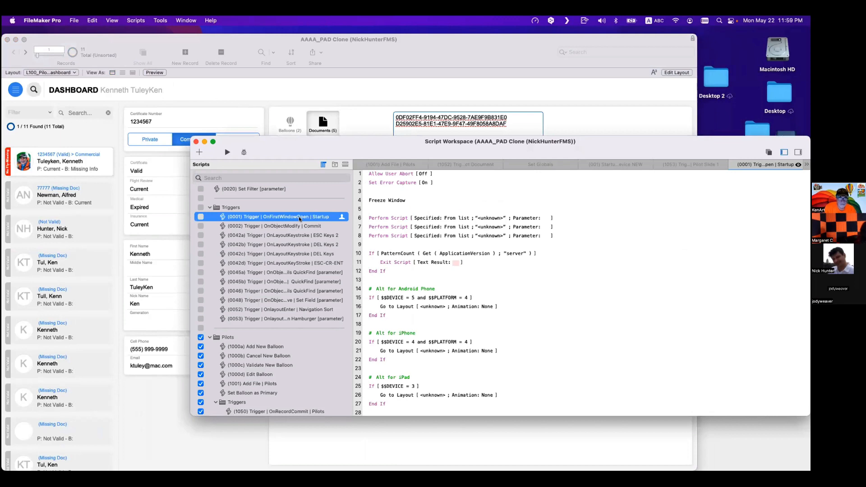
scroll(417, 257, "down", 10)
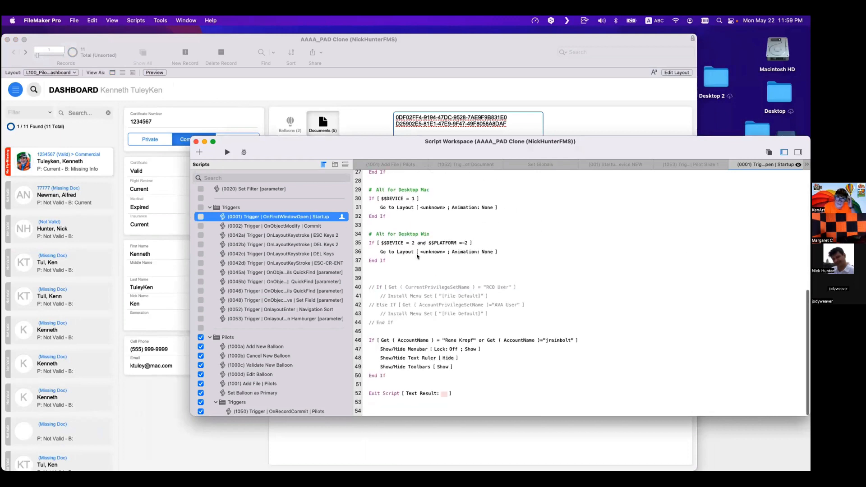
scroll(277, 397, "down", 1)
left_click(278, 406)
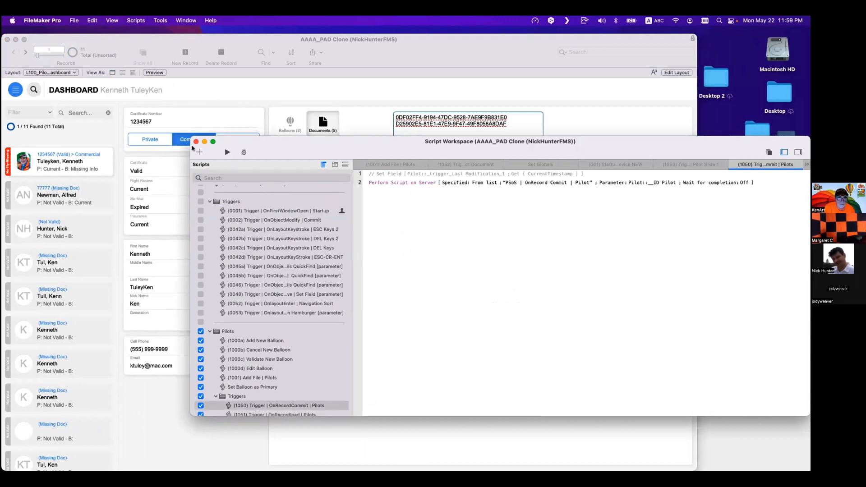
left_click(253, 178)
type("001")
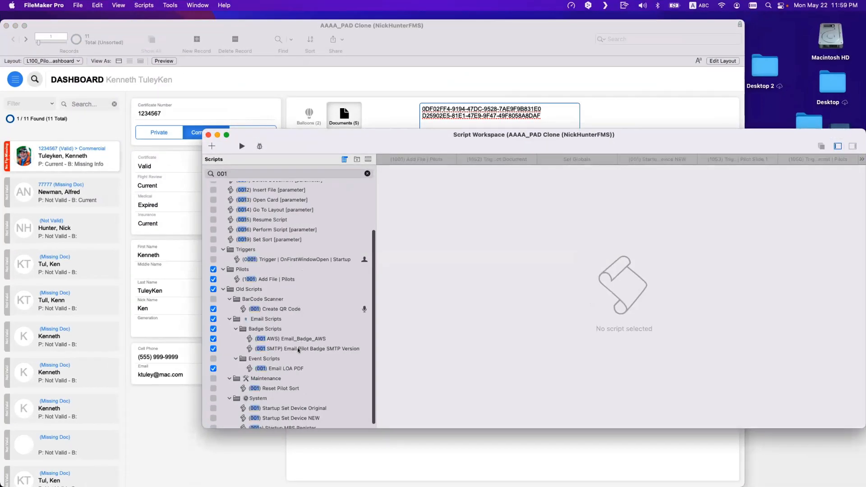
scroll(296, 351, "down", 1)
left_click(315, 404)
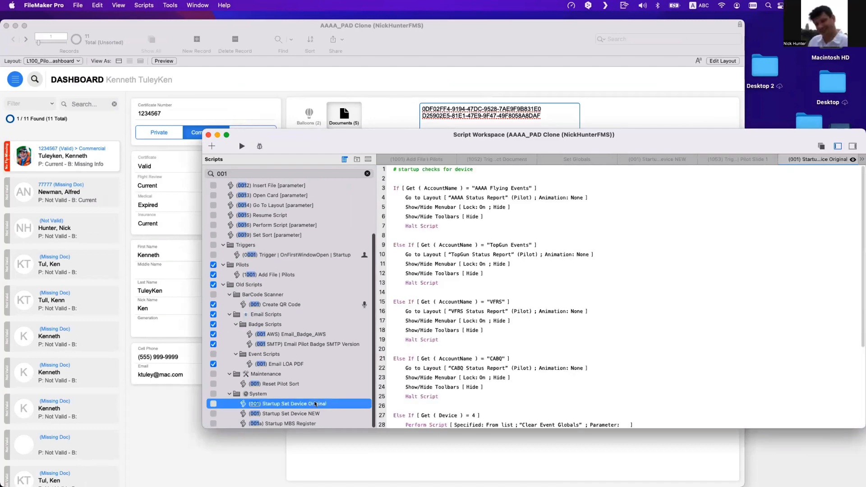
scroll(441, 359, "down", 5)
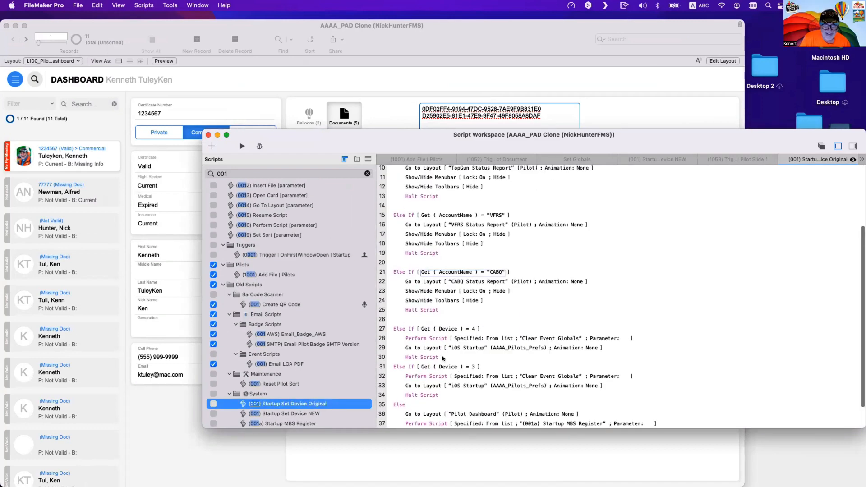
scroll(391, 380, "down", 1)
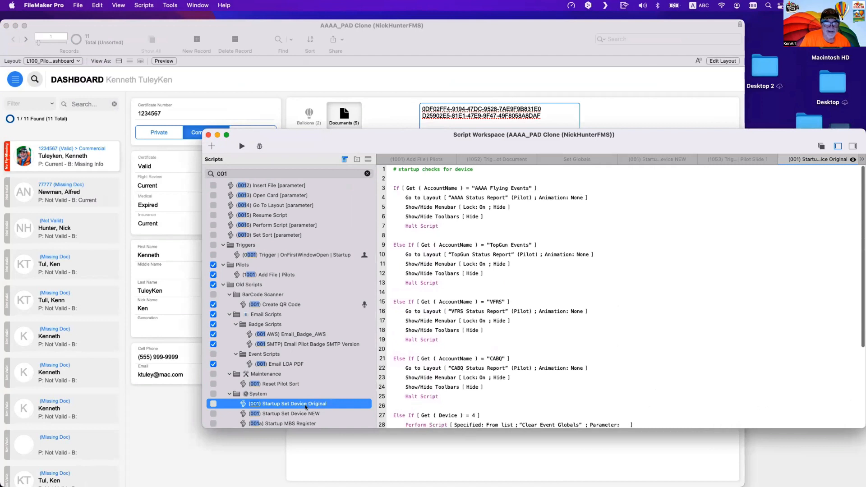
scroll(288, 367, "up", 3)
scroll(287, 366, "up", 1)
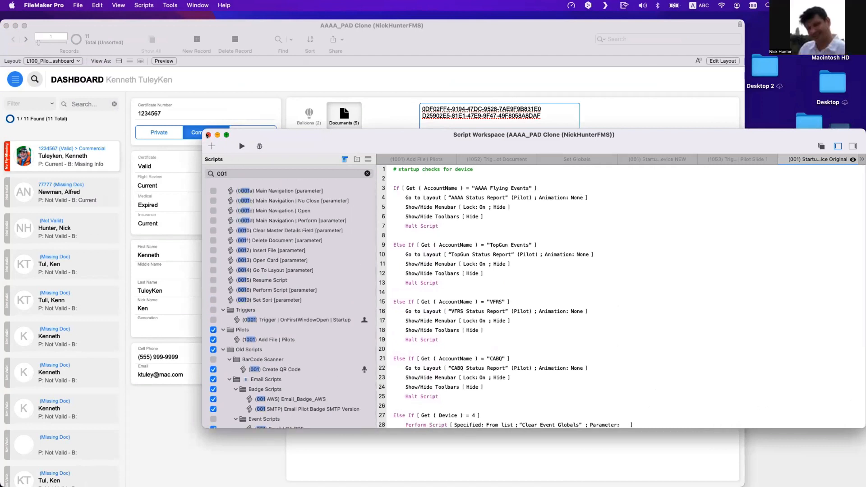
left_click(208, 135)
- Inspect the OnFirstWindowOpen startup script set in File Options, including its Perform Script call to Set Globals
left_click(77, 5)
mouse_move(82, 89)
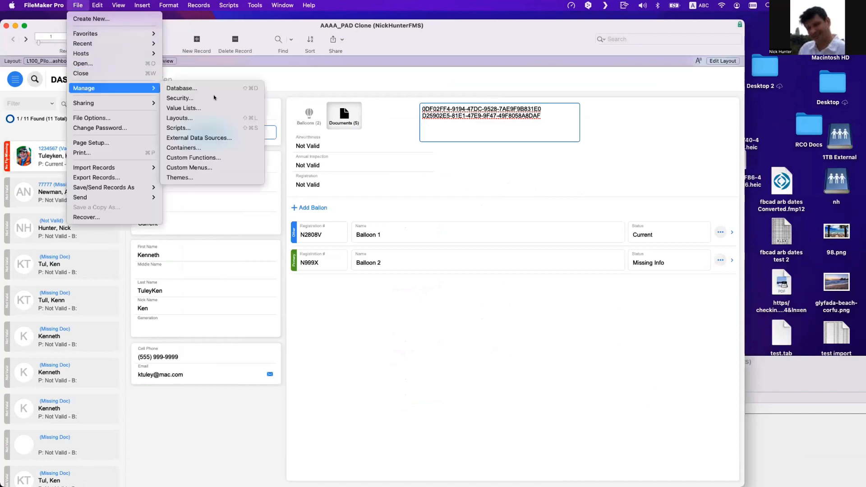
left_click(121, 115)
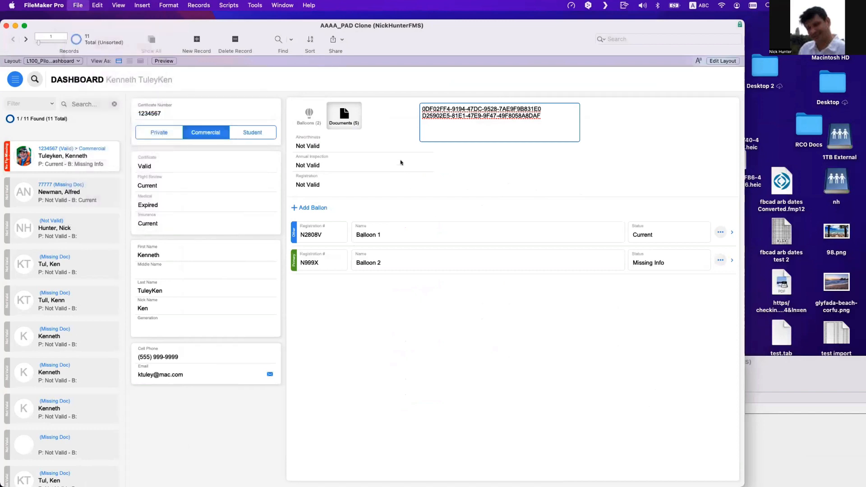
left_click(418, 102)
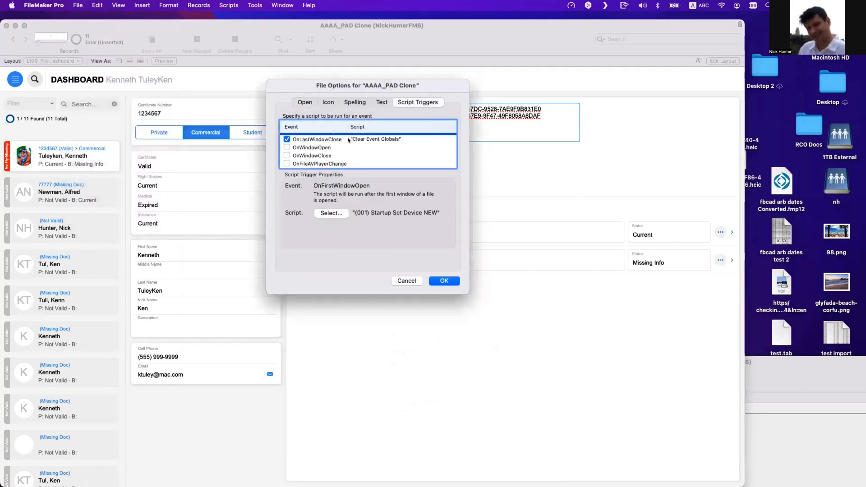
scroll(348, 140, "up", 1)
left_click(331, 213)
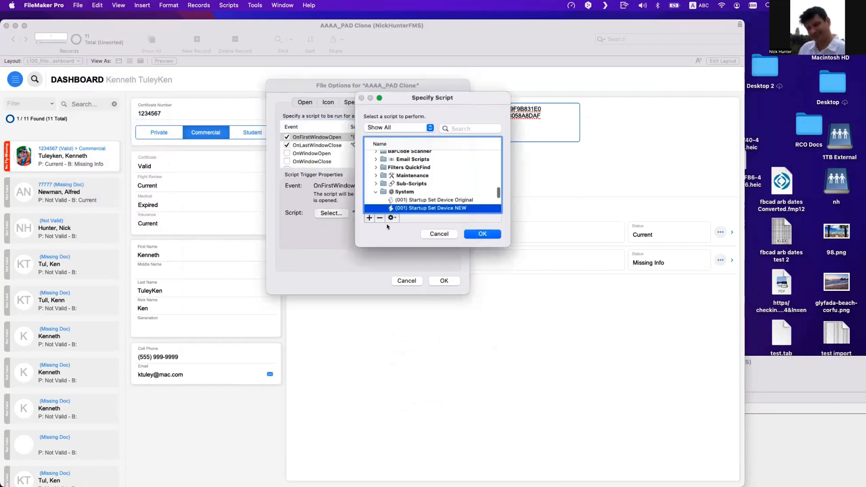
left_click(392, 218)
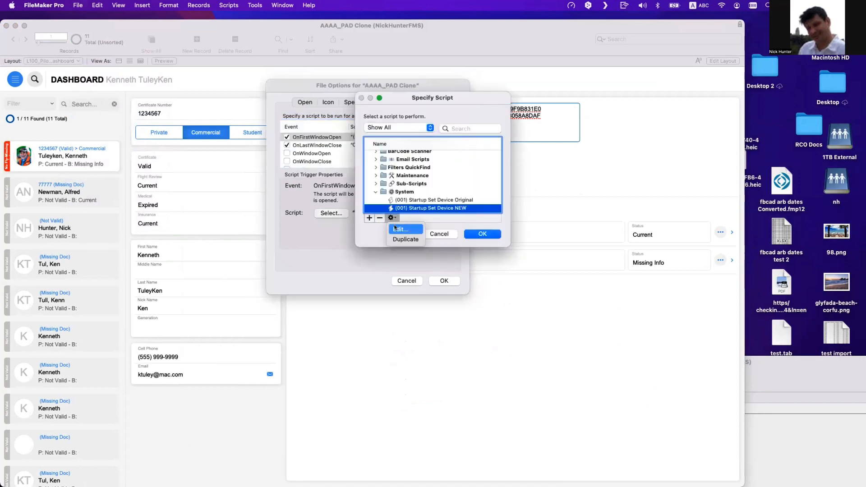
left_click(400, 229)
scroll(313, 215, "down", 10)
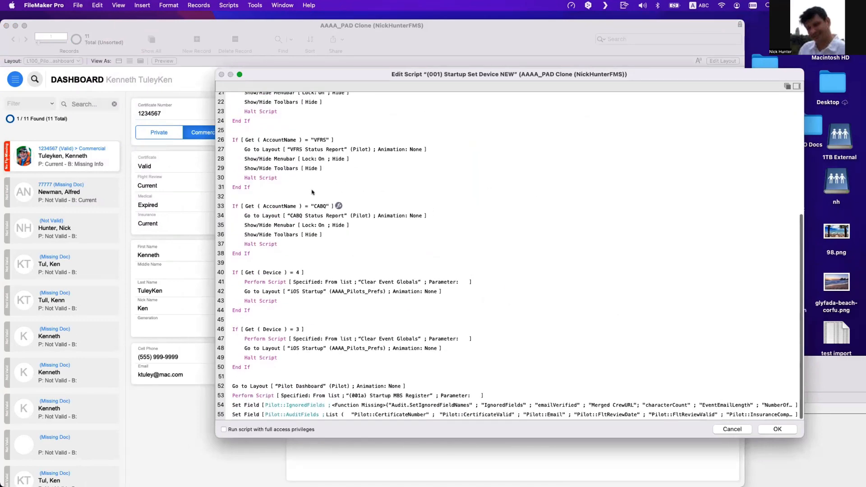
scroll(243, 220, "up", 5)
scroll(307, 142, "up", 5)
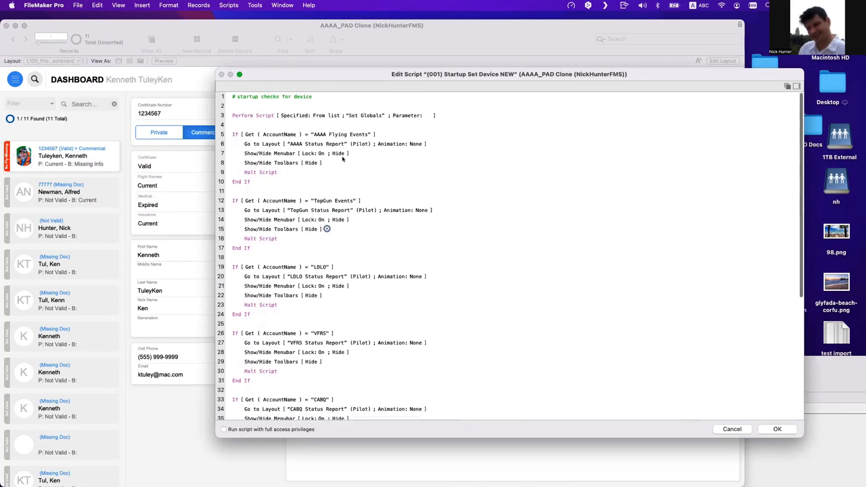
left_click(277, 114)
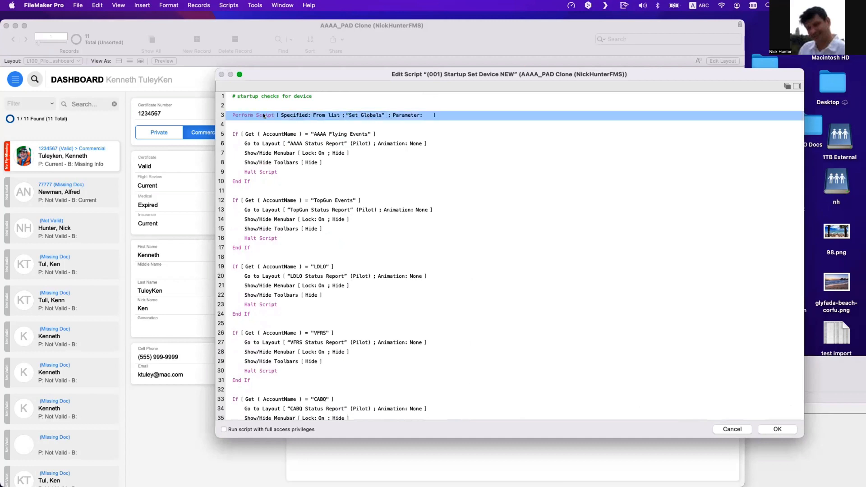
key("Return")
key("Return")
key("Return")
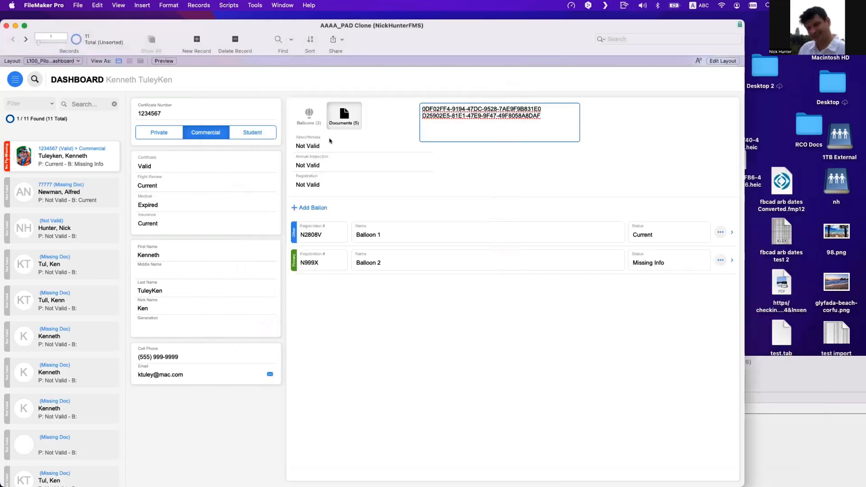
- Examine the Set Globals script's calculation that sets _link_Certificate Front | Back IDs to a list of IDs
key("super+shift+s")
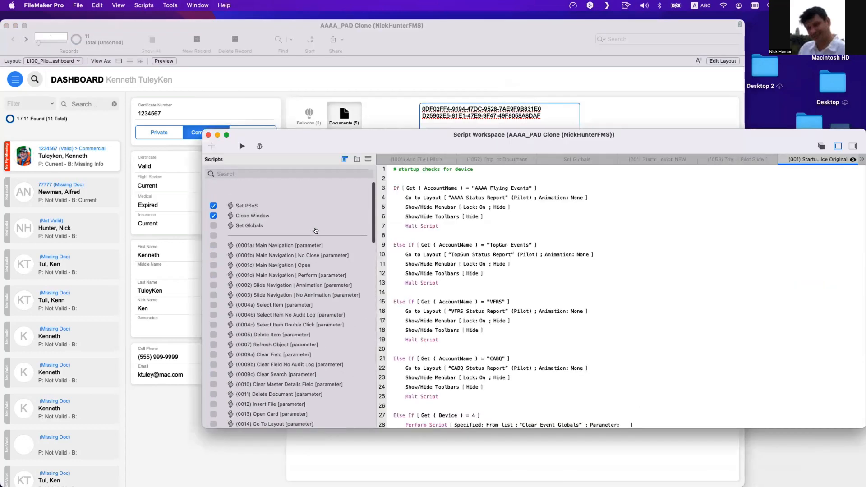
scroll(316, 231, "down", 1)
left_click(316, 211)
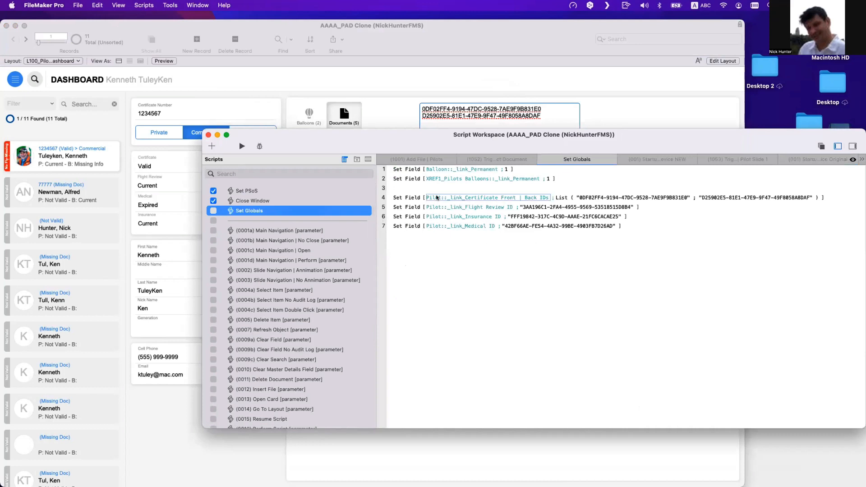
left_click(409, 199)
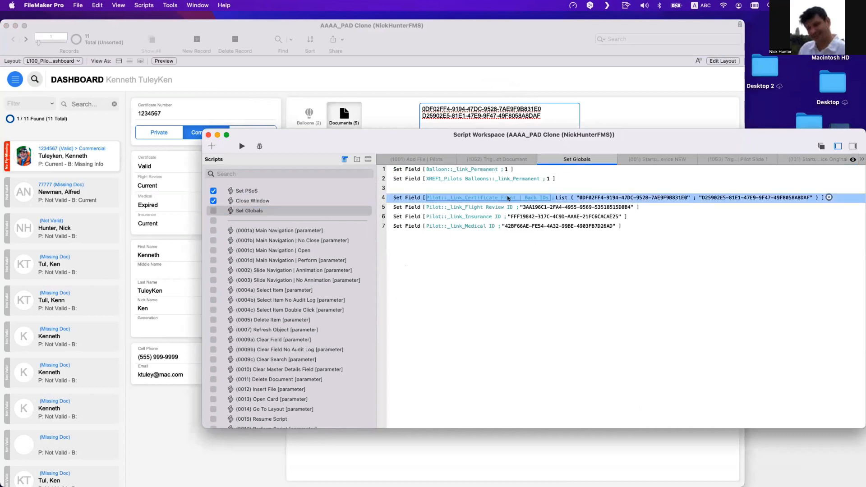
left_click(574, 199)
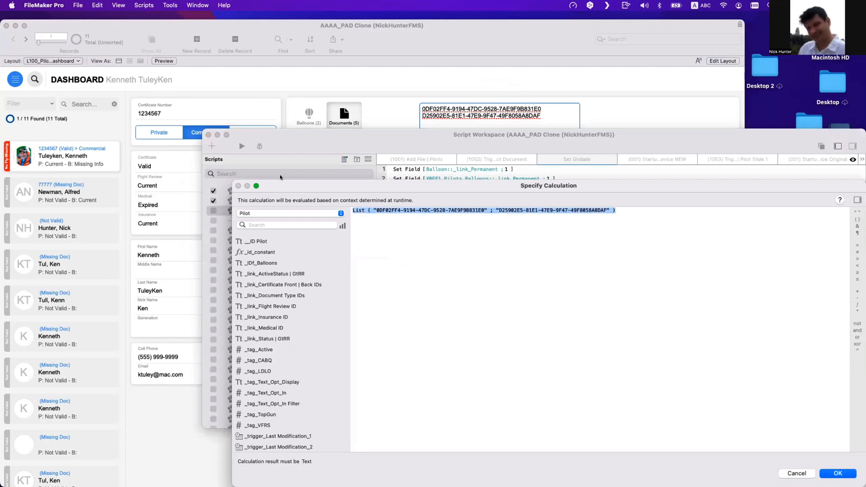
key("Escape")
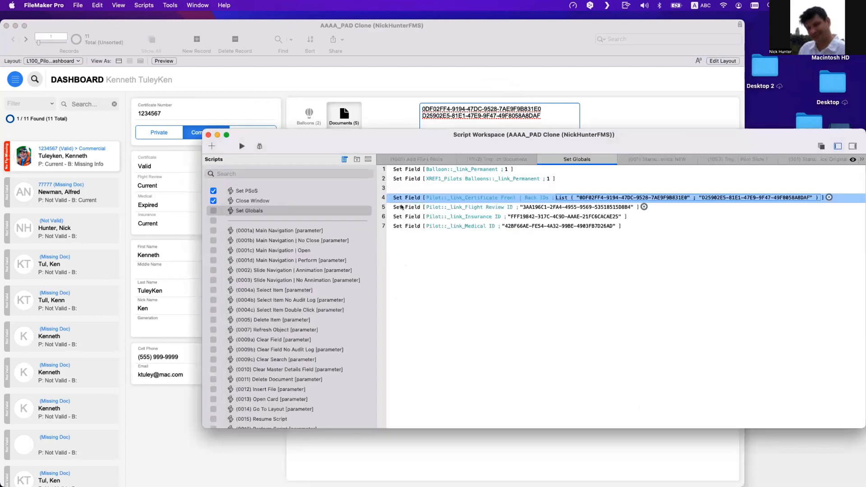
- Compare those IDs with the Certificate Front and Certificate Back records in the Value List Items window
left_click(793, 474)
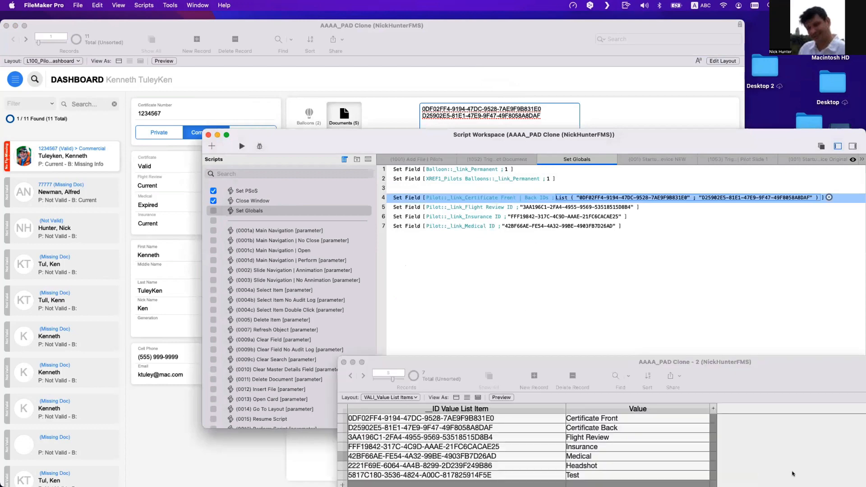
mouse_move(507, 361)
left_mouse_down()
mouse_move(521, 183)
mouse_move(539, 142)
left_mouse_up()
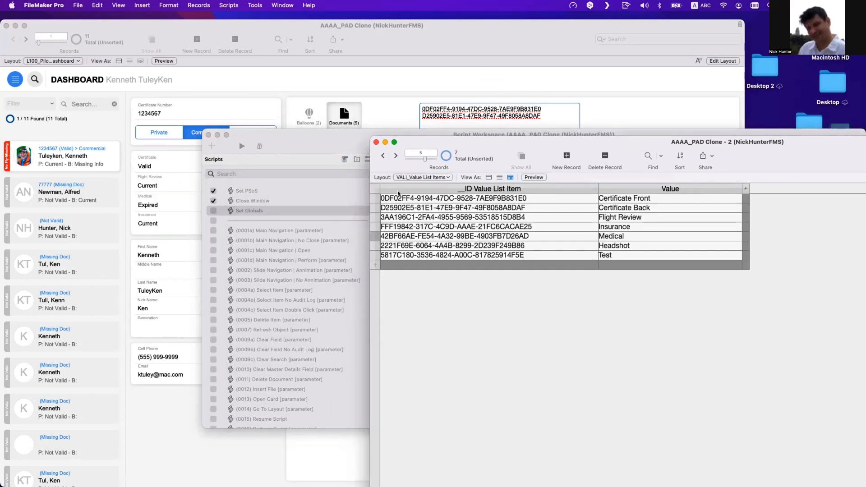
left_click_drag(398, 196, 373, 194)
left_click(392, 208)
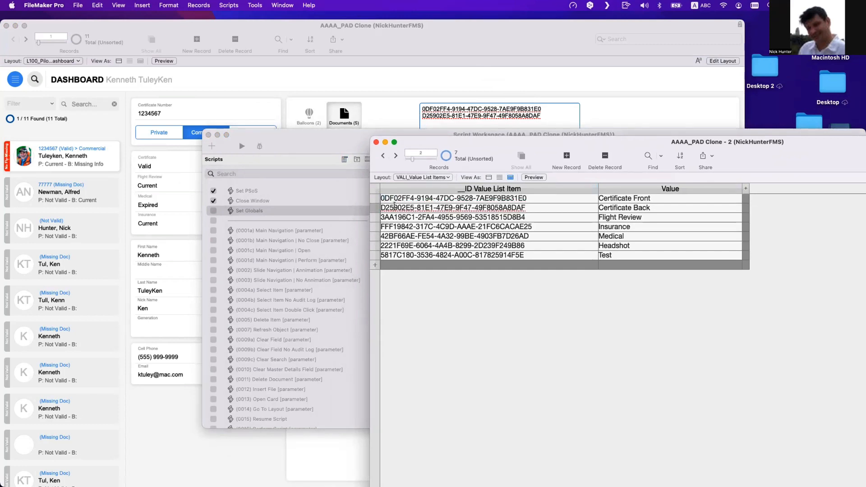
left_click_drag(394, 207, 359, 206)
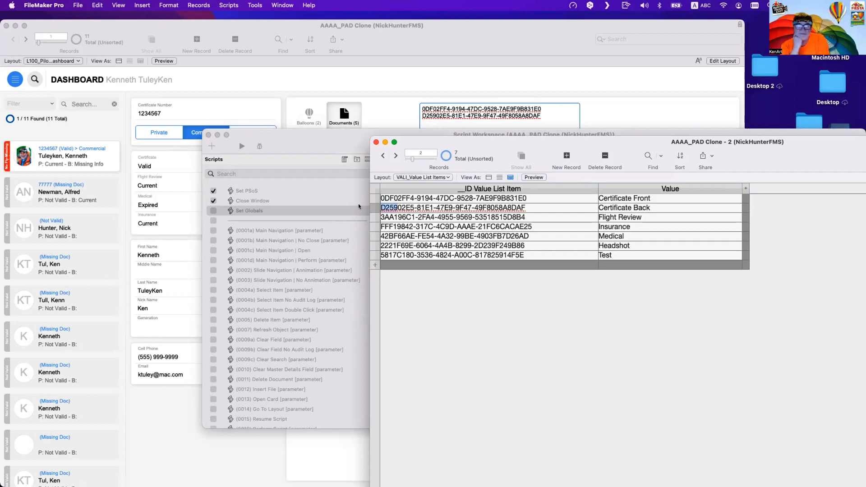
left_click(396, 199)
left_click(396, 208)
left_click(458, 315)
left_click_drag(446, 170, 655, 216)
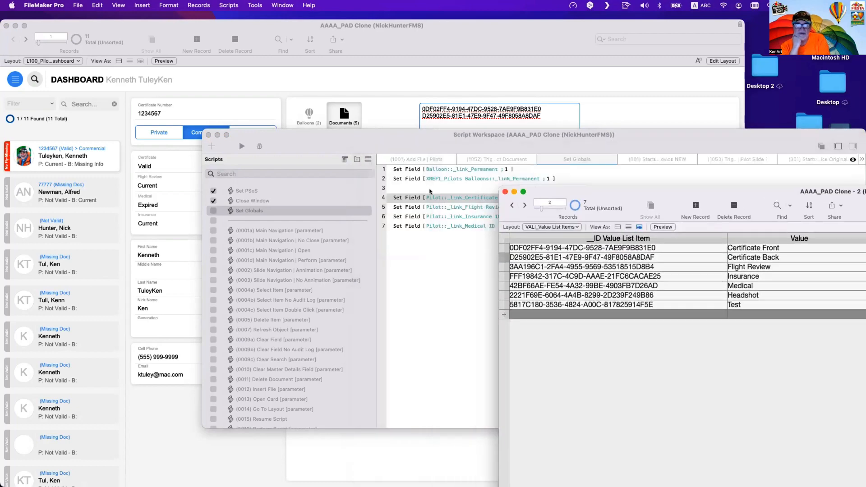
- Close the Script Workspace, open the pilot's Documents panel on the dashboard, and select the certificate link IDs field
left_click_drag(244, 138, 294, 151)
left_click(259, 148)
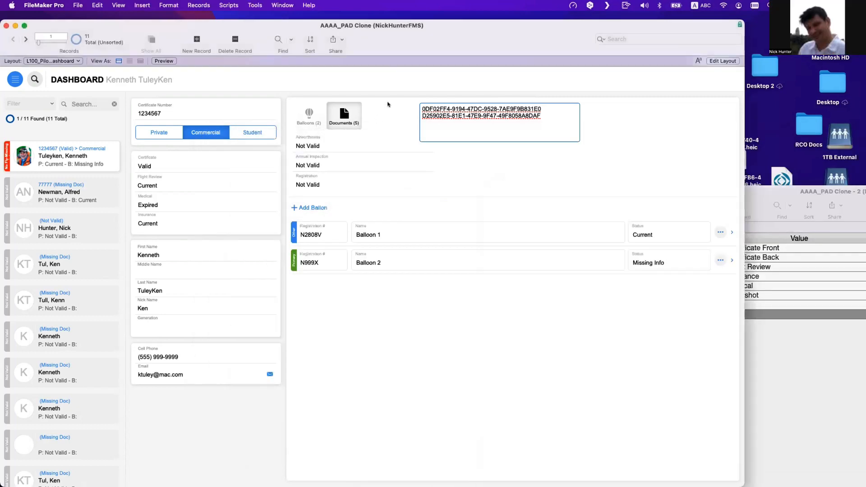
left_click(410, 113)
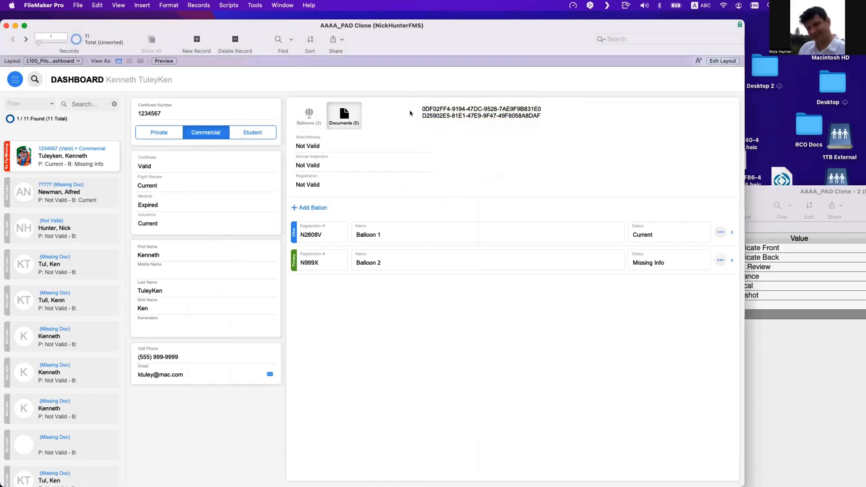
left_click(356, 114)
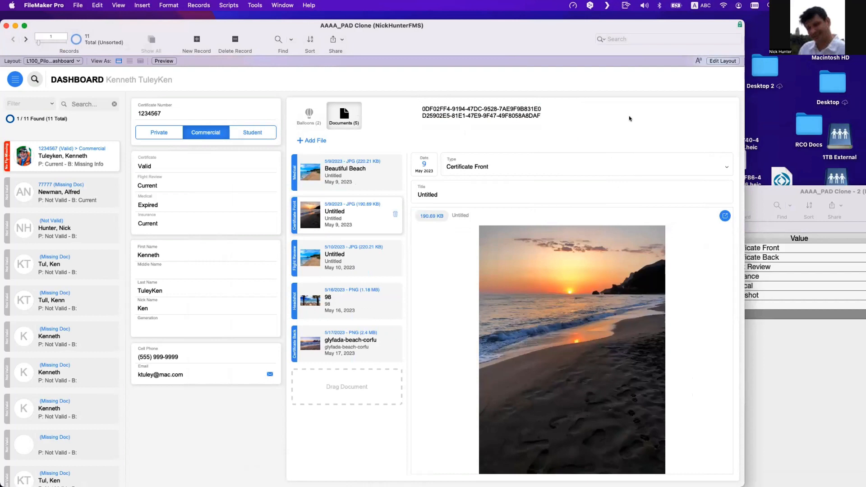
left_click(434, 105)
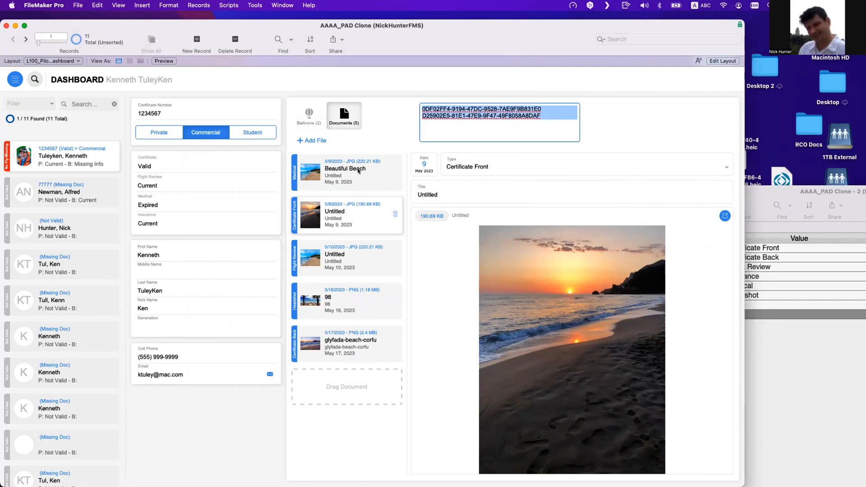
- Open the relationships graph and scroll to the Pilot table occurrence and its documents and value list item links
key("super+shift+d")
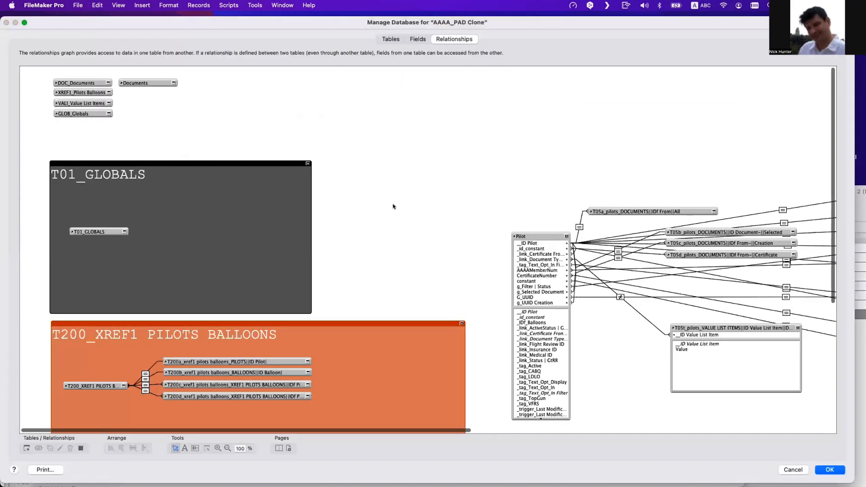
scroll(343, 242, "down", 10)
scroll(342, 243, "right", 2)
scroll(342, 242, "right", 10)
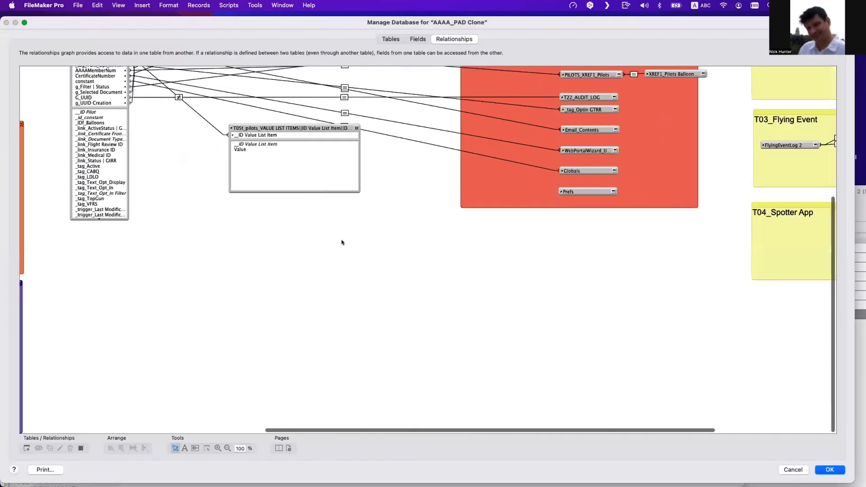
scroll(345, 242, "up", 4)
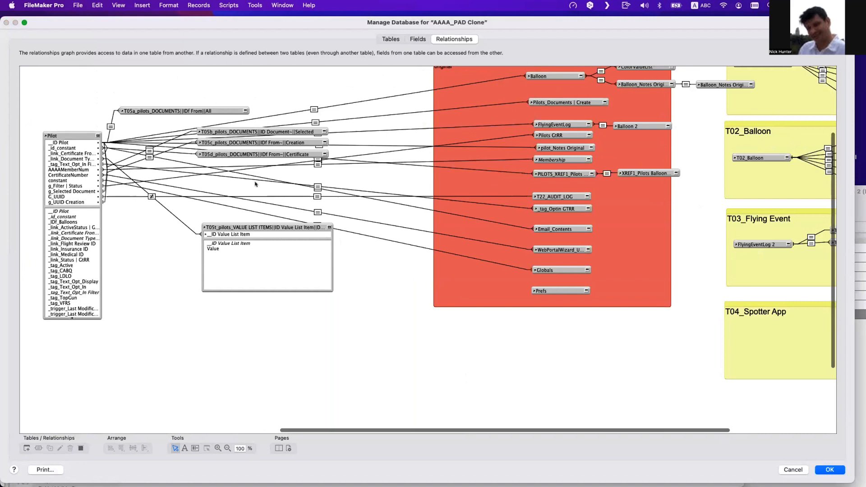
left_click_drag(187, 108, 207, 107)
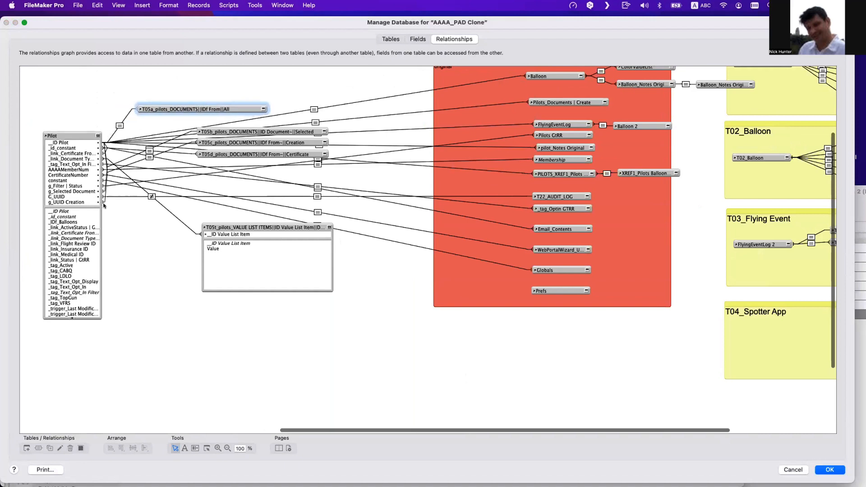
left_click(152, 196)
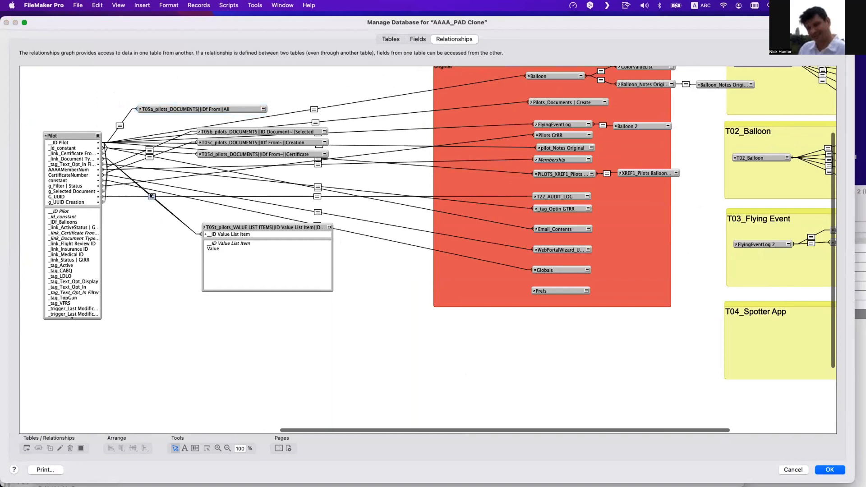
double_click(152, 196)
key("Escape")
double_click(149, 156)
key("Escape")
left_click(228, 151)
left_click(231, 141)
left_click_drag(198, 114, 237, 114)
scroll(233, 131, "up", 5)
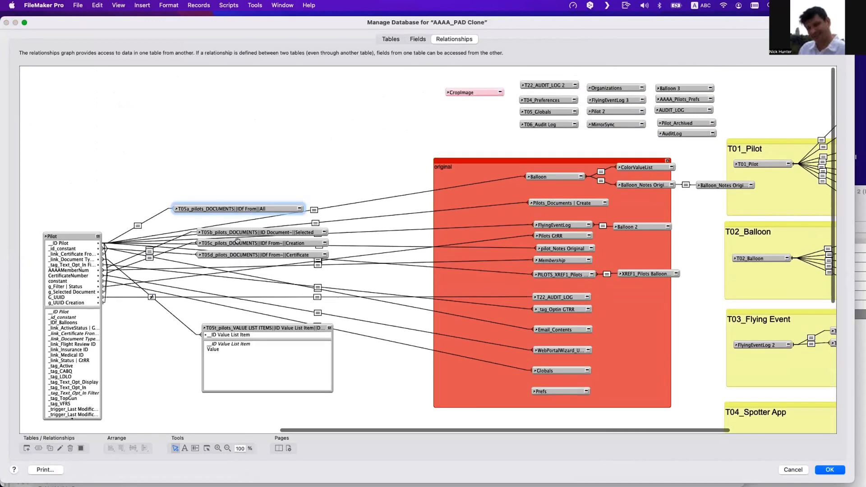
- Inspect the Pilot to T05t_pilots_VALUE LIST ITEMS relationship matching _link_Document Type IDs to _ID Value List Item
left_click(151, 297)
double_click(152, 297)
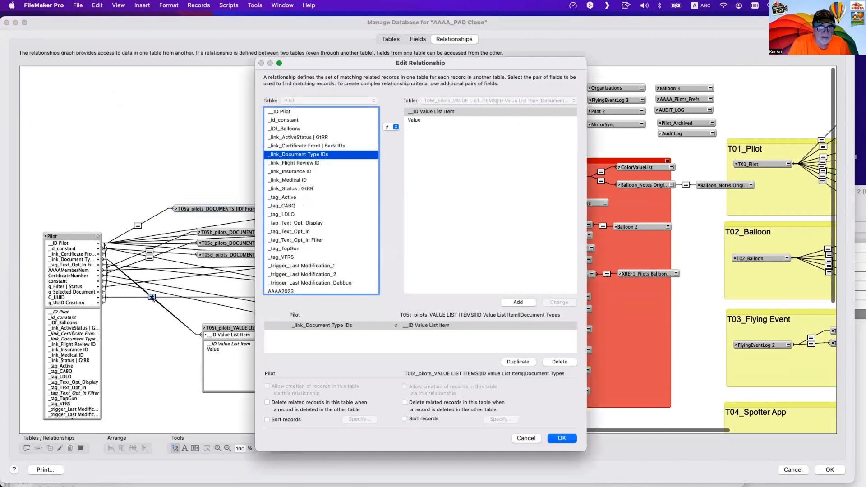
key("Escape")
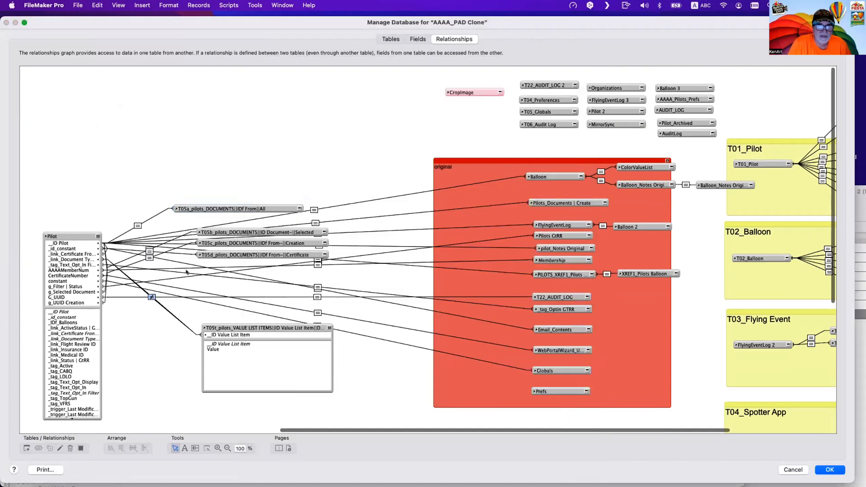
- Inspect the T05d_pilots_DOCUMENTS certificate relationship's two match criteria, then close the database dialog discarding changes
left_click(214, 254)
left_click(184, 256)
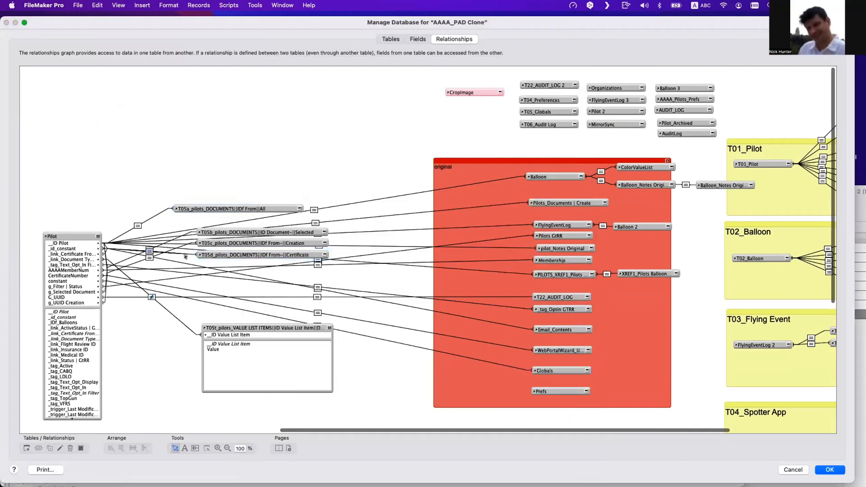
double_click(185, 256)
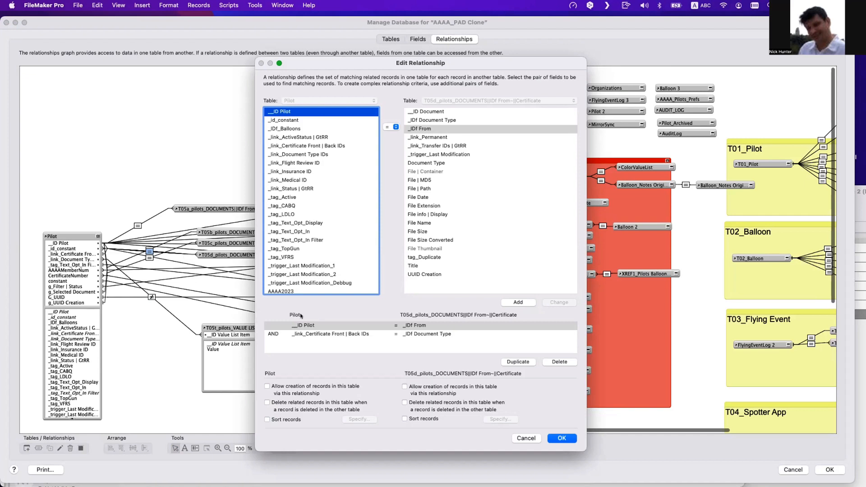
left_click(330, 335)
left_click(329, 335)
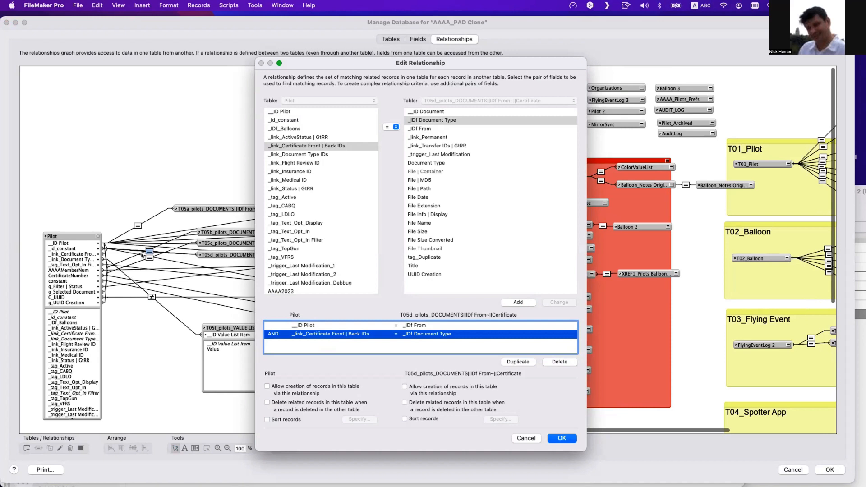
left_click(311, 325, "shift")
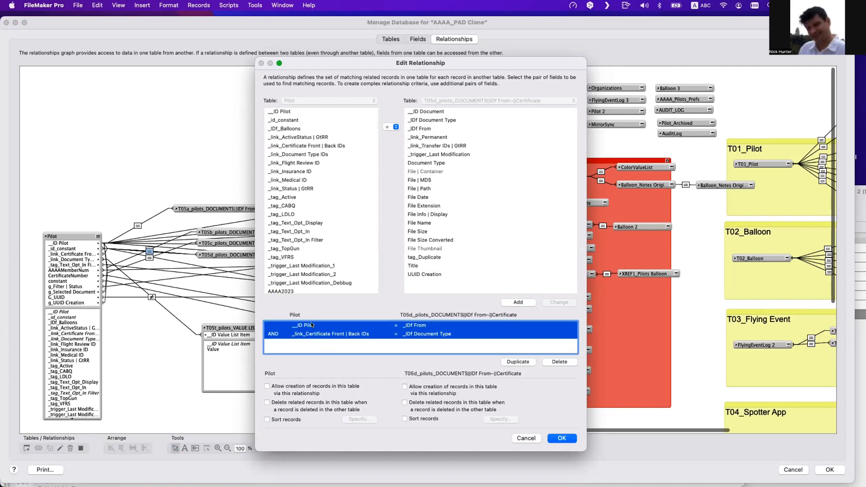
key("Escape")
key("Escape")
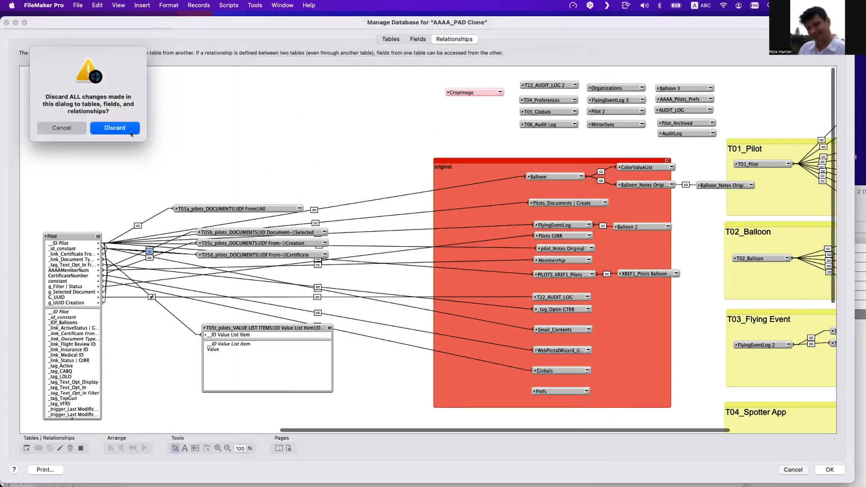
left_click(131, 132)
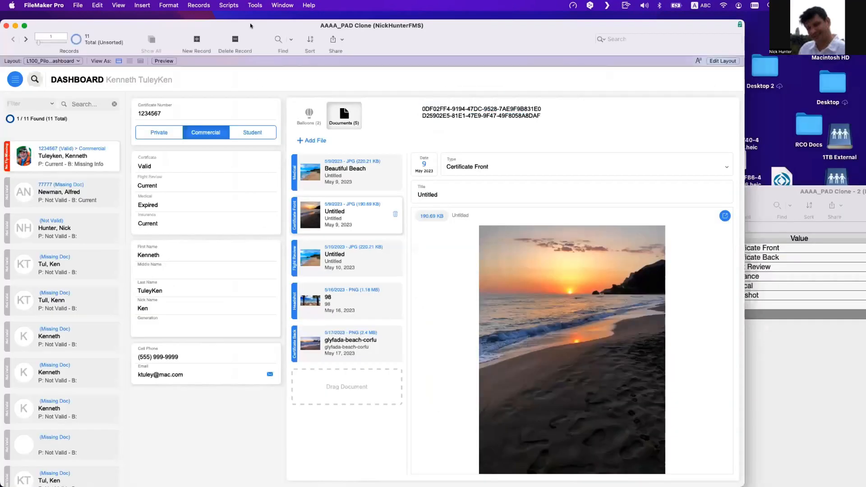
- Open the Data Viewer and evaluate List ( T05d_pilots_DOCUMENTS||IDf From~||Certificate::Document Type ) as a new expression
left_click(254, 5)
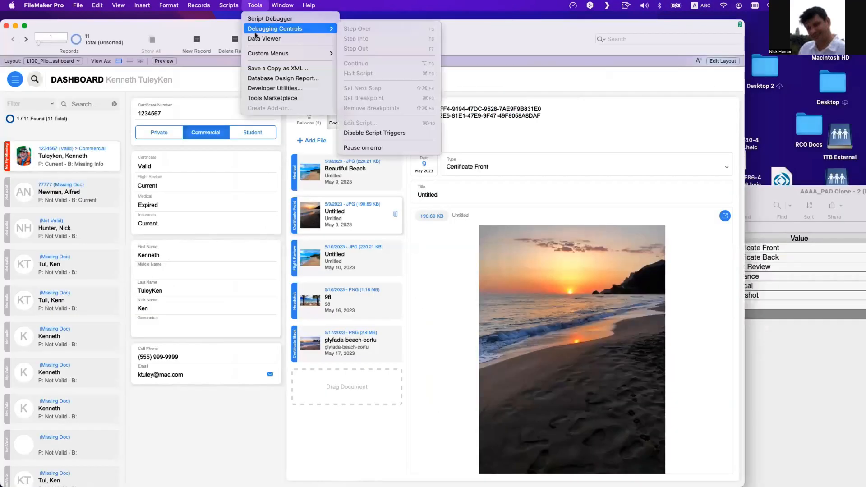
left_click(257, 38)
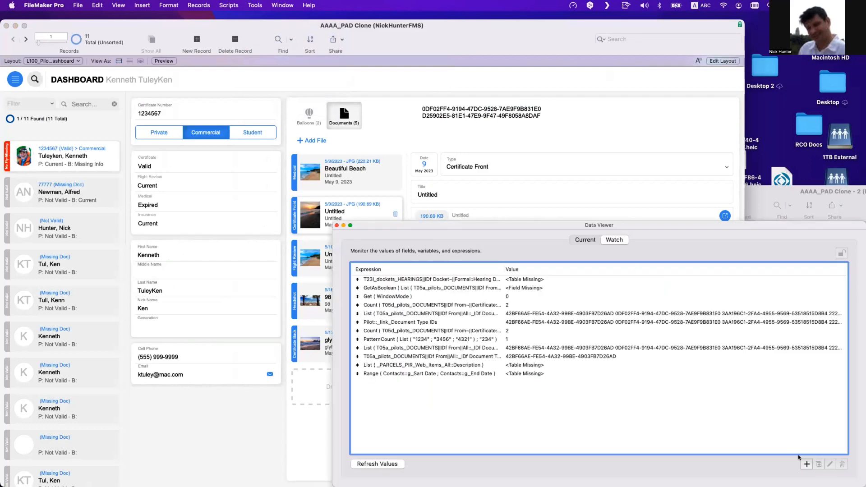
left_click(807, 464)
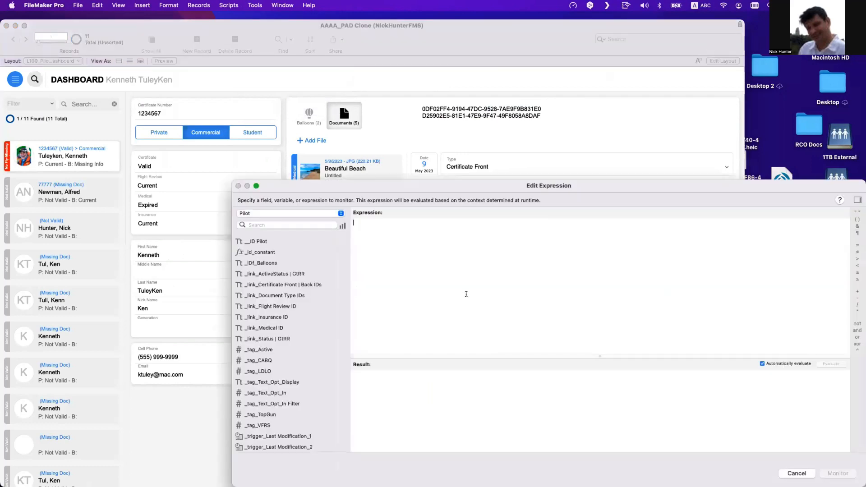
type("list")
key("Return")
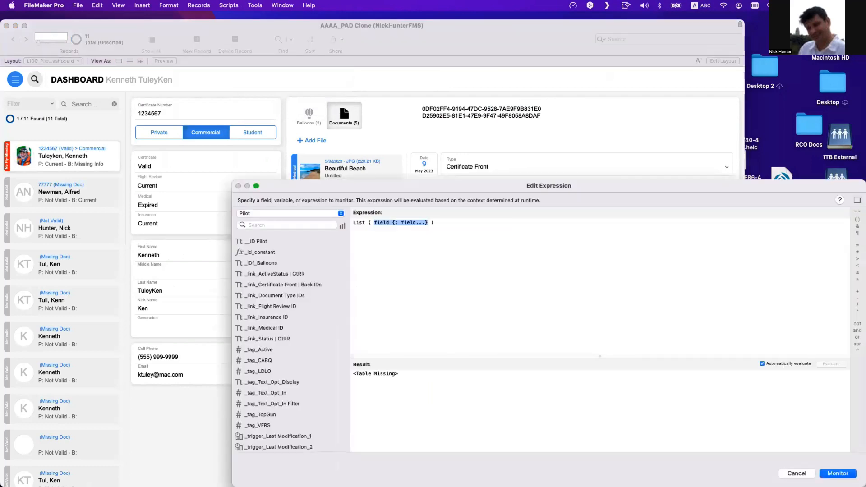
type("T05d_pilots_DOCUMENTS||IDf From~||Certificate::")
key("Return")
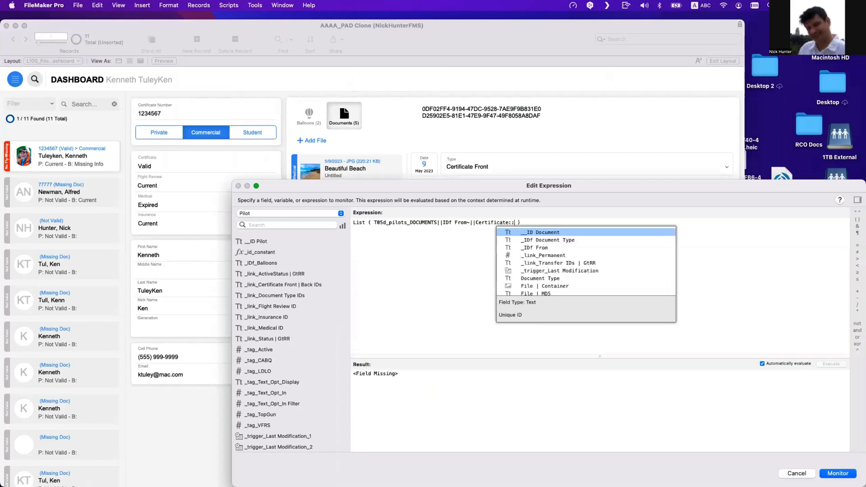
key("Down")
key("Down")
key("Down")
key("Down")
key("Down")
key("Down")
key("Return")
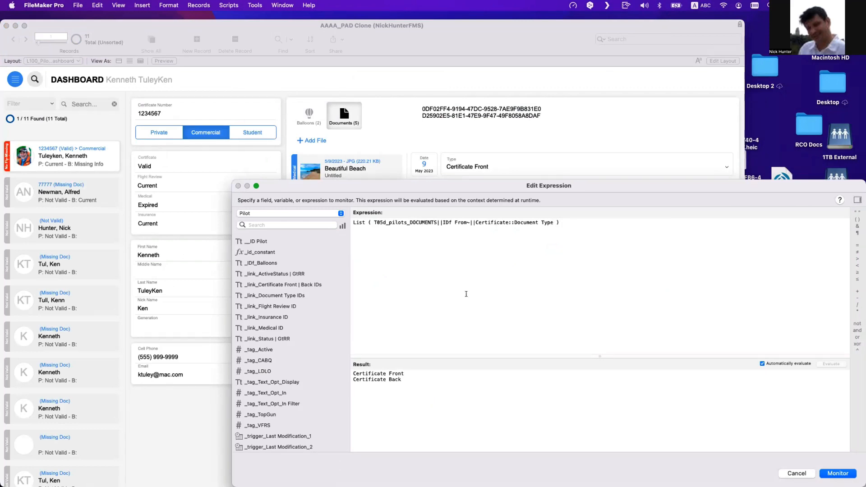
- Switch the listed field to _IDf Document Type to compare results, then cancel the expression
key("super+z")
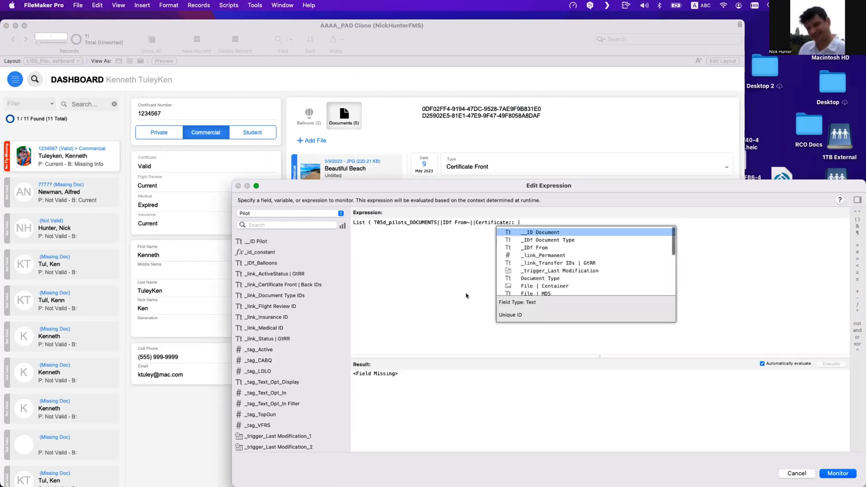
key("Down")
key("Return")
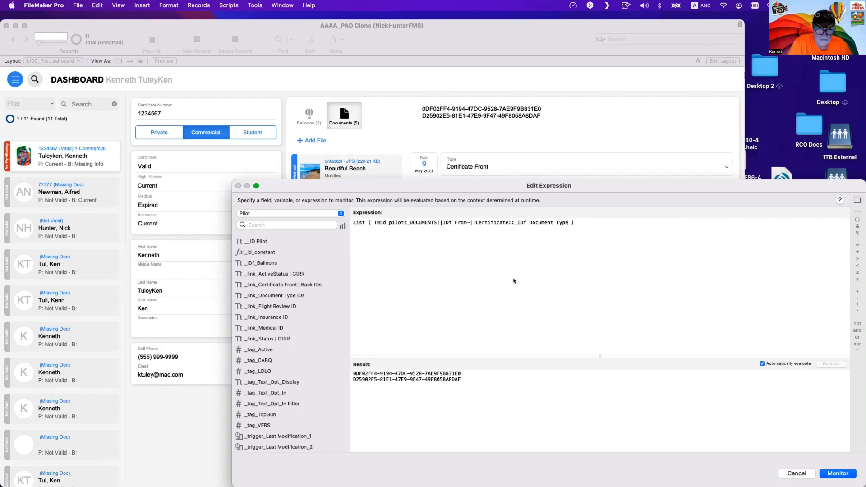
key("super+a")
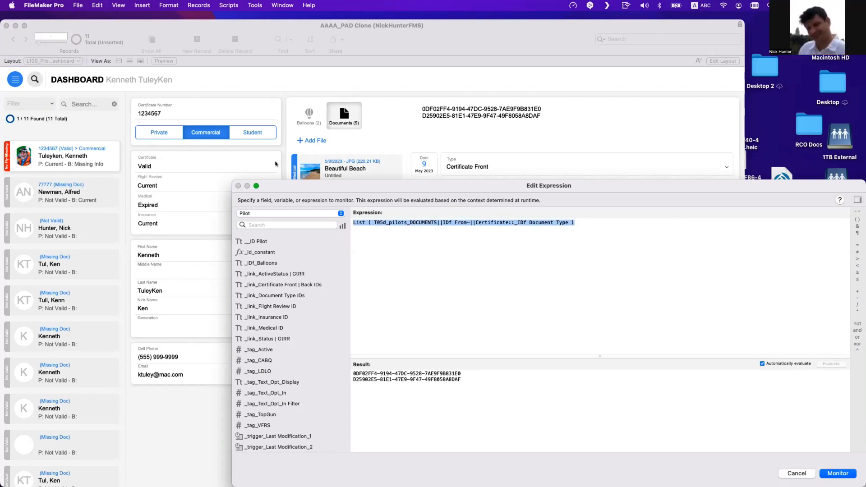
key("Escape")
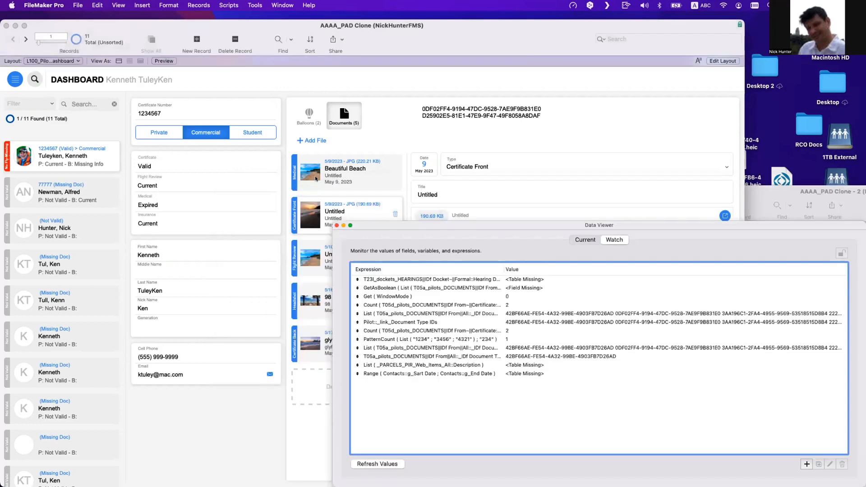
- Open the CertificateStatus field's auto-enter calculation in Manage Database and highlight the lisOfvalues list expression
left_click(341, 226)
key("super+shift+d")
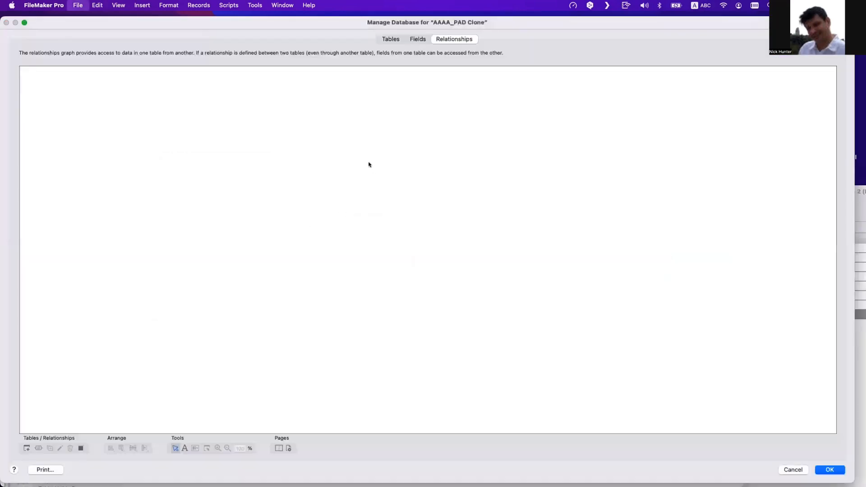
left_click(424, 38)
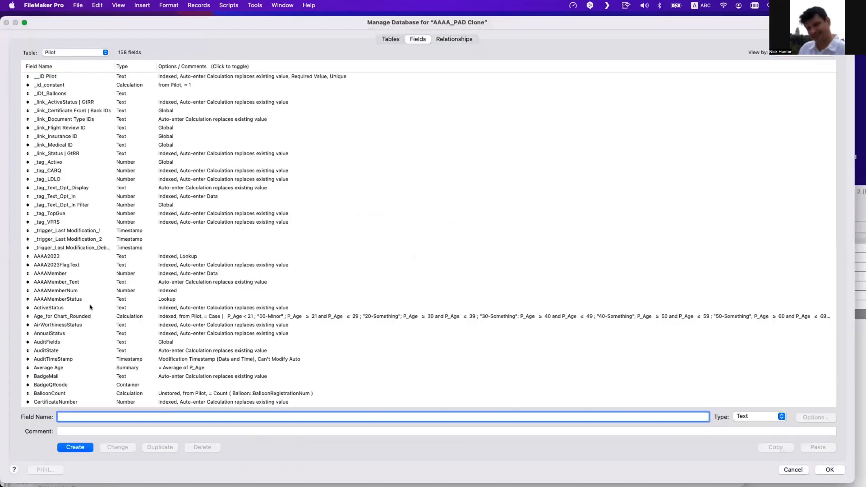
left_click(112, 325)
scroll(85, 361, "down", 3)
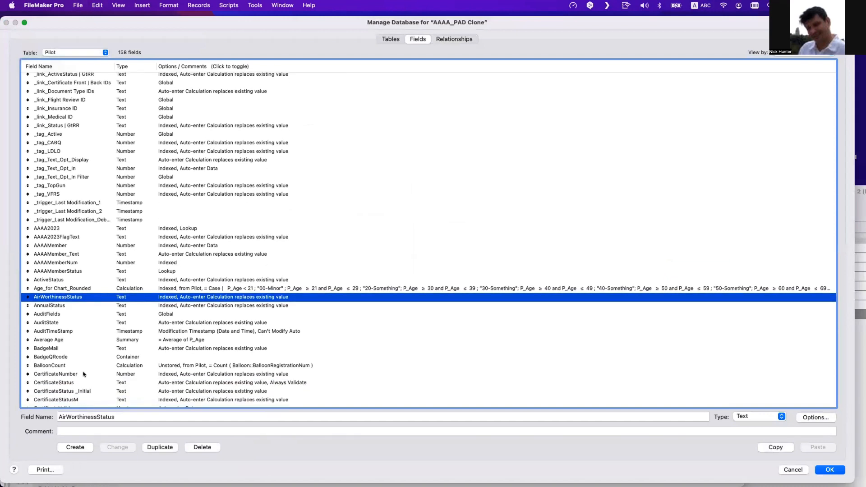
left_click(83, 381)
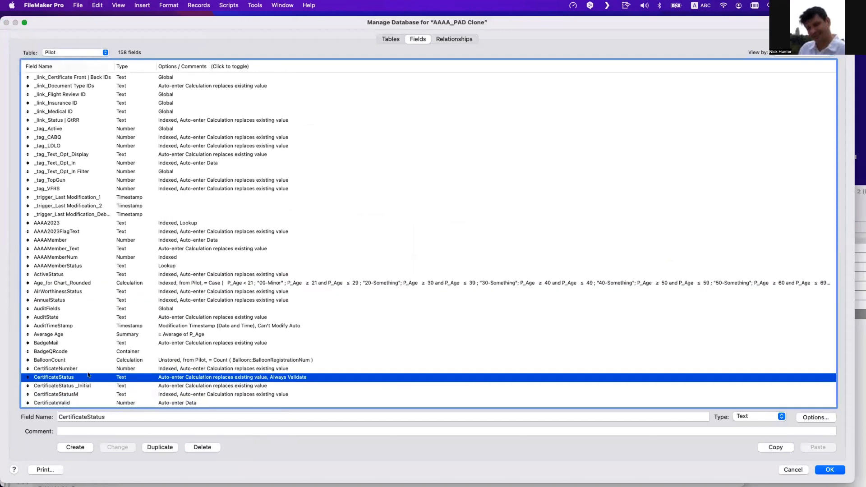
double_click(88, 374)
left_click(580, 301)
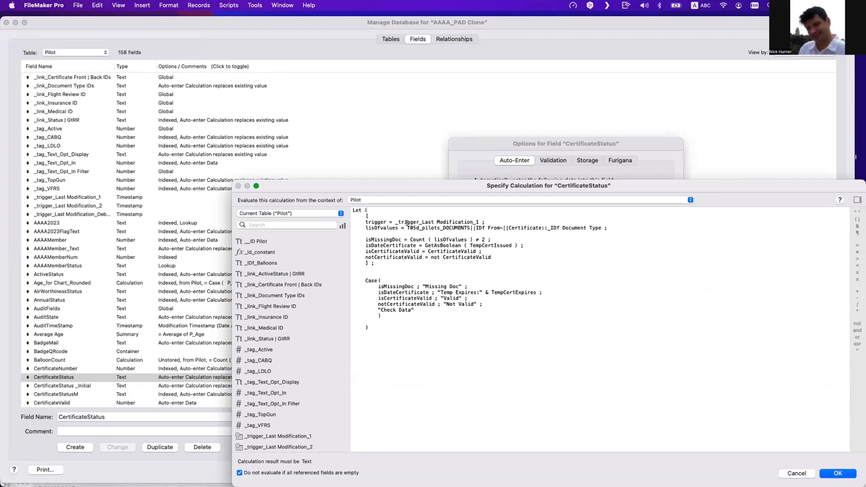
left_click_drag(407, 226, 598, 226)
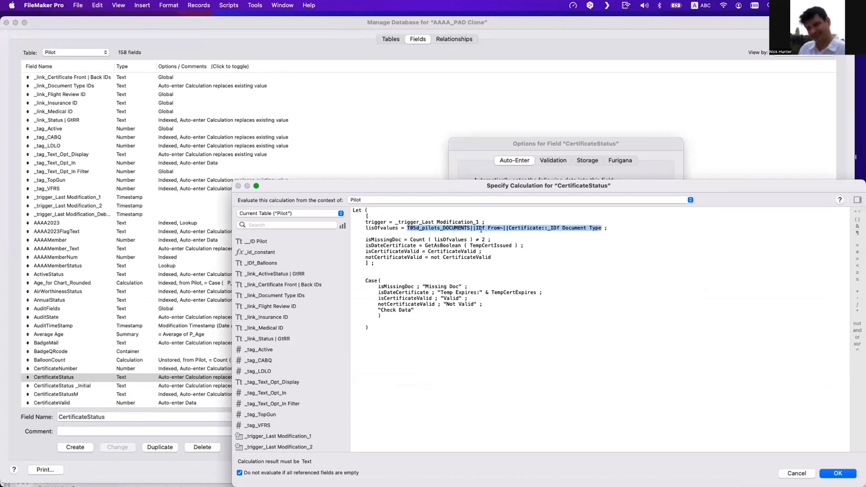
left_click_drag(410, 240, 425, 240)
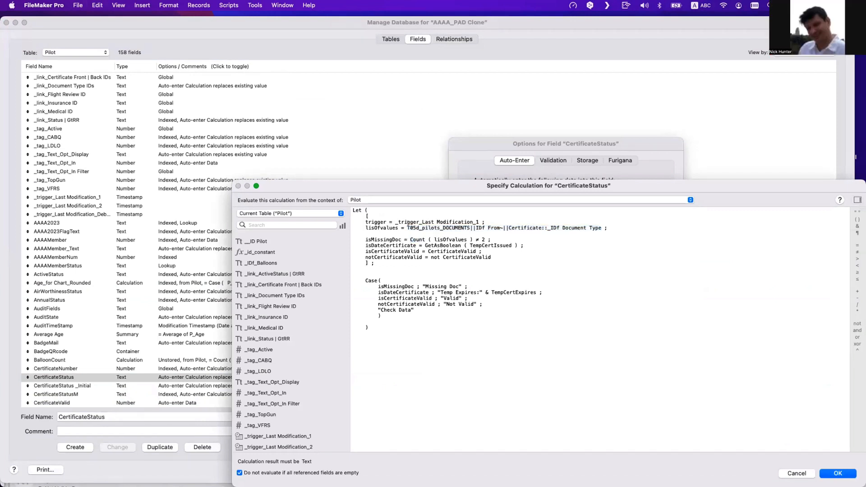
left_click_drag(408, 225, 590, 228)
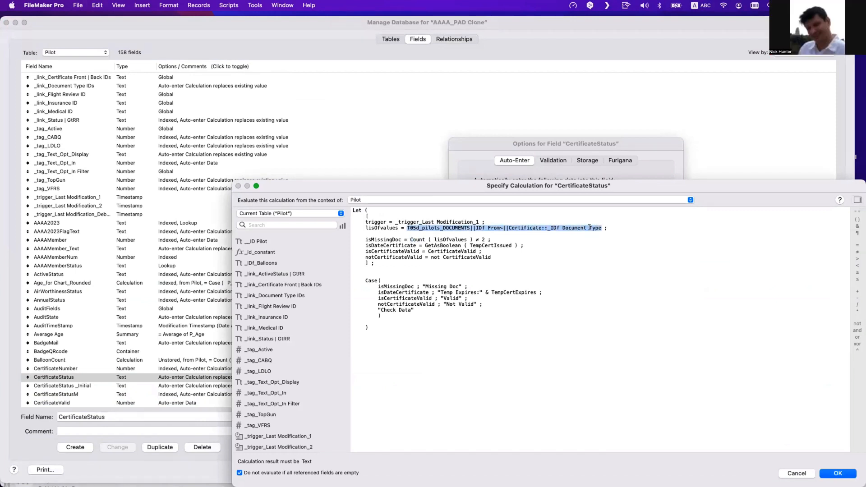
- Inspect the relationship and field parts of the lisOfvalues expression, then close the calculation and Manage Database dialogs without changes
left_click(482, 238)
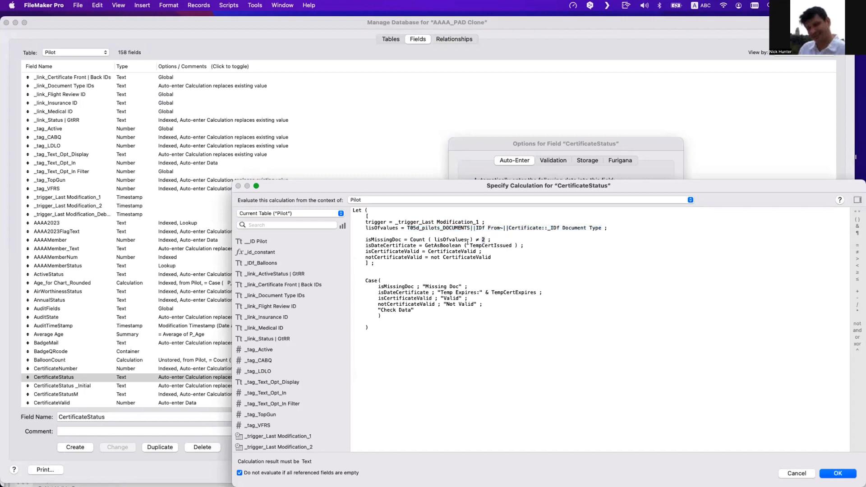
double_click(477, 240)
left_click_drag(436, 240, 461, 240)
left_click_drag(413, 228, 475, 238)
double_click(412, 239)
left_click_drag(433, 222, 529, 224)
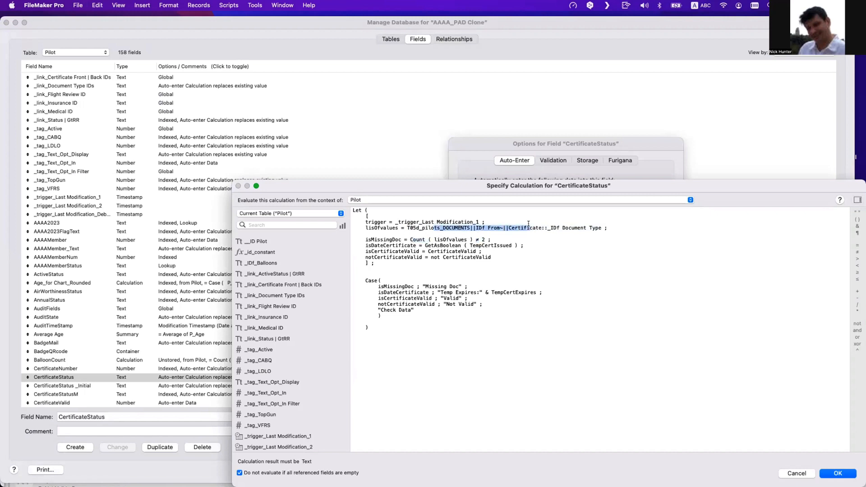
key("Escape")
key("Escape")
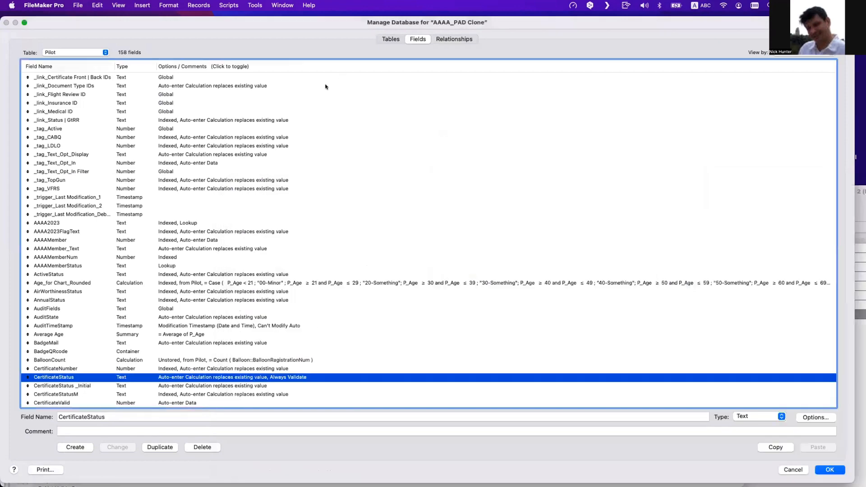
key("Escape")
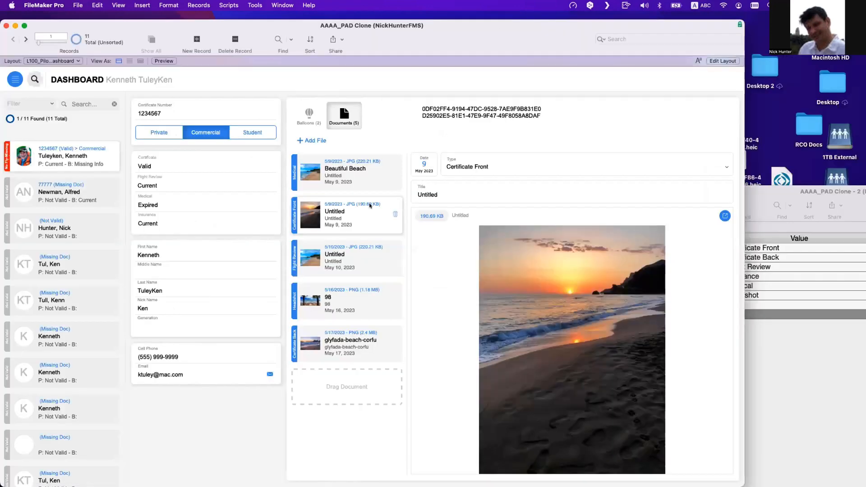
- Change the second document's type to Test
left_click(488, 167)
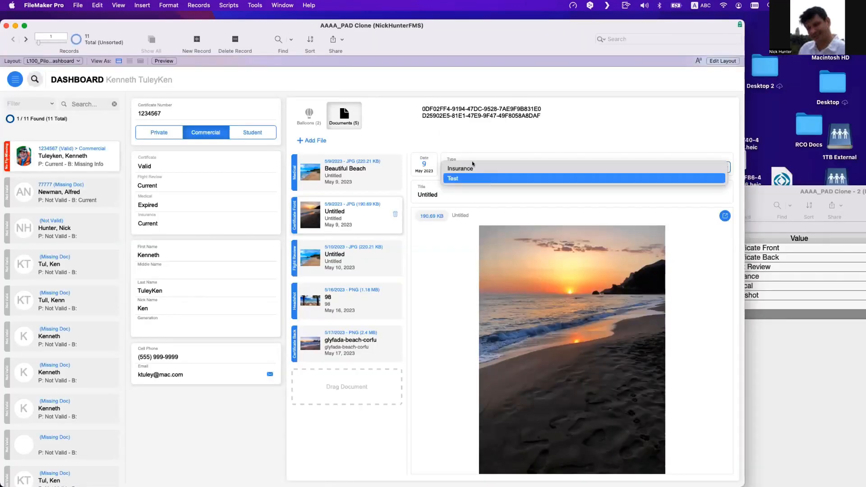
left_click(473, 178)
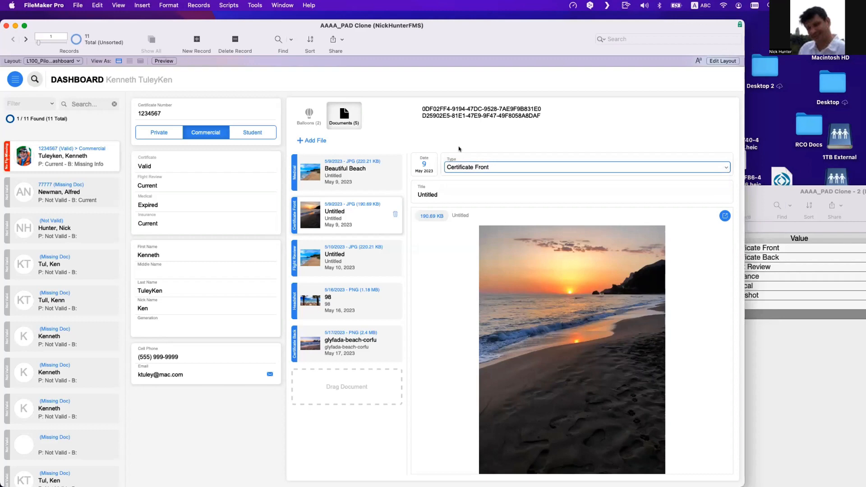
- Open the Data Viewer and add the watch expression Count ( T05d_pilots_DOCUMENTS||IDf From~||Certificate::_IDf Document Type )
left_click(250, 5)
left_click(276, 40)
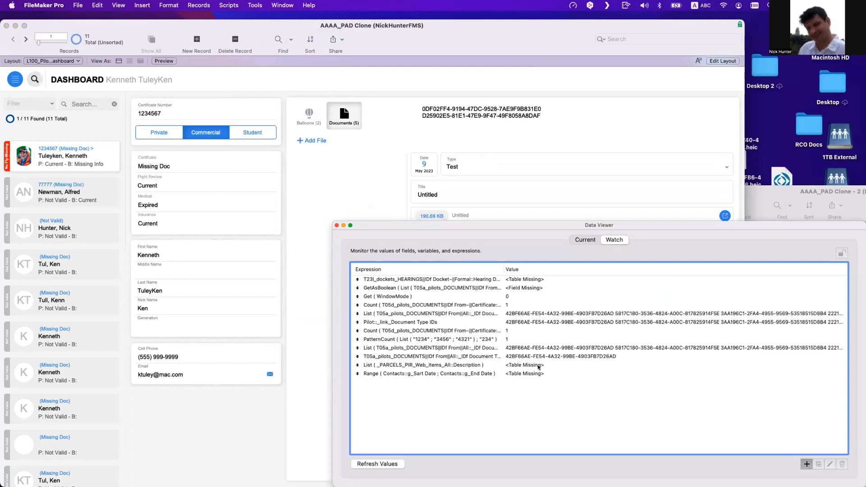
type("list")
key("Return")
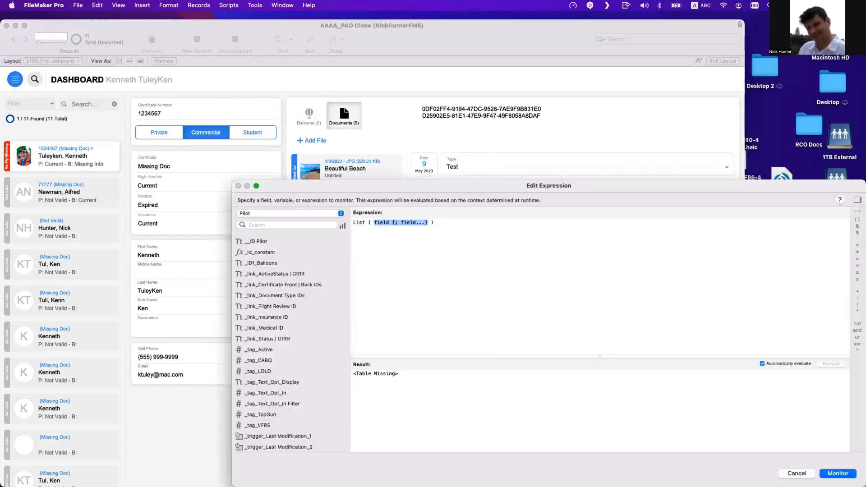
type("t05d")
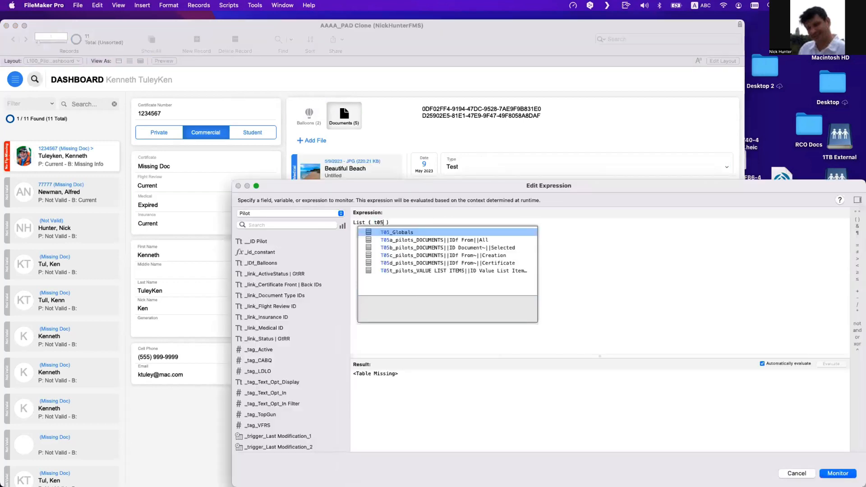
key("Return")
key("Down")
key("Down")
key("Down")
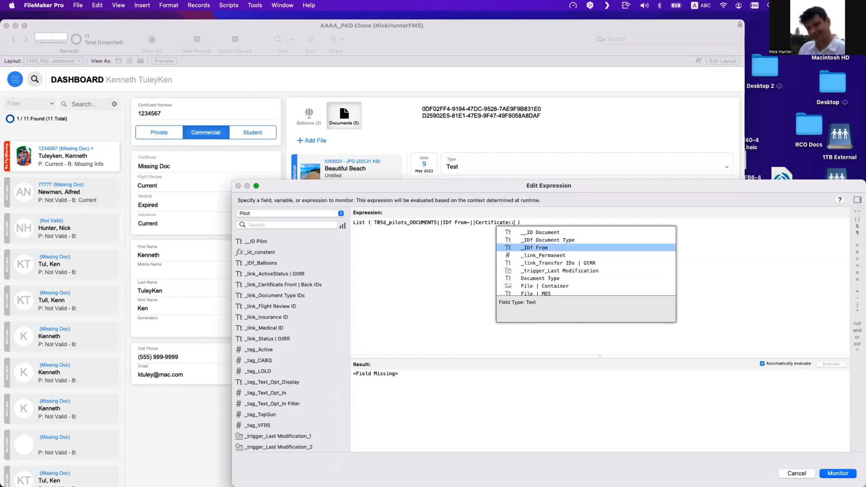
key("Up")
key("Up")
key("Return")
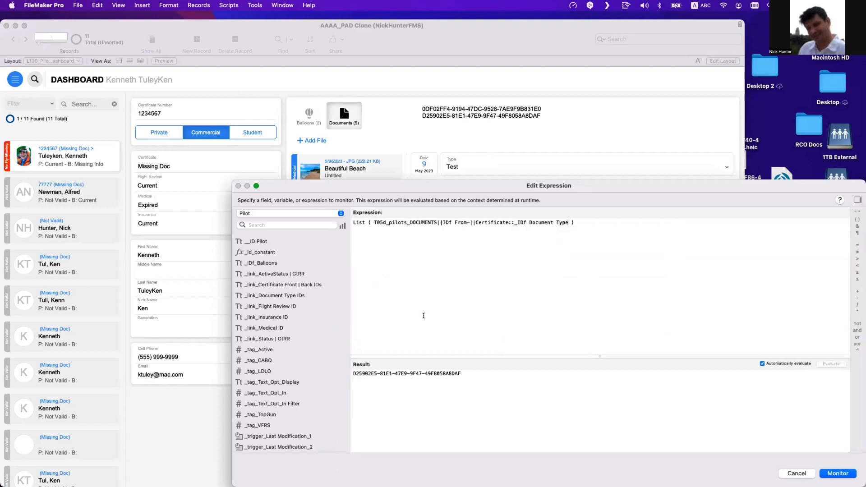
double_click(361, 222)
type("Count")
left_click(571, 249)
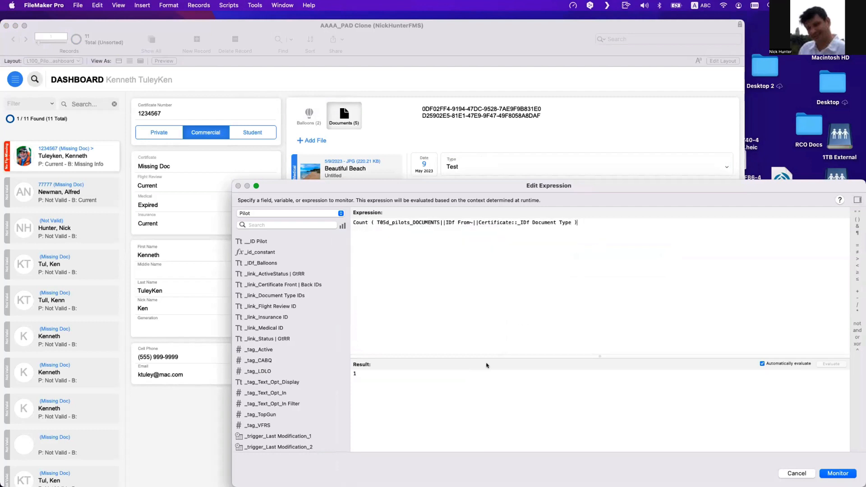
left_click_drag(393, 374, 251, 351)
left_click(838, 474)
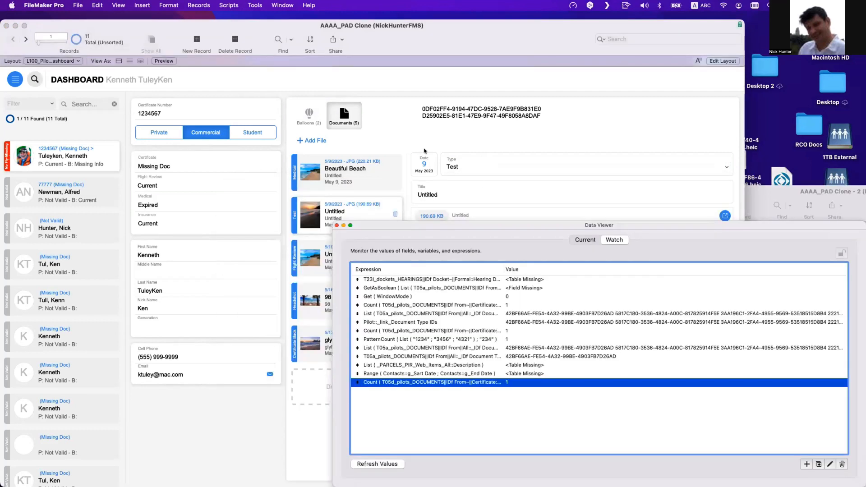
- Set the second document's type back to Certificate Front and refresh the Count watch value
left_click(465, 170)
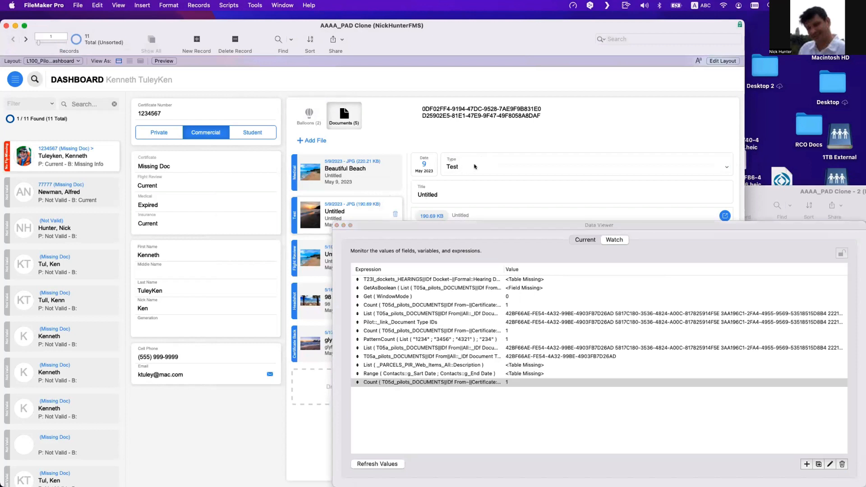
left_click(474, 167)
left_click(475, 168)
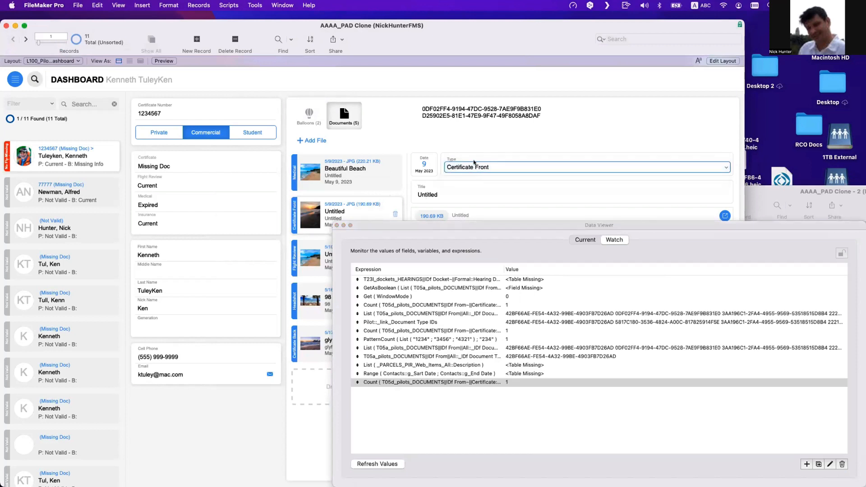
left_click(472, 145)
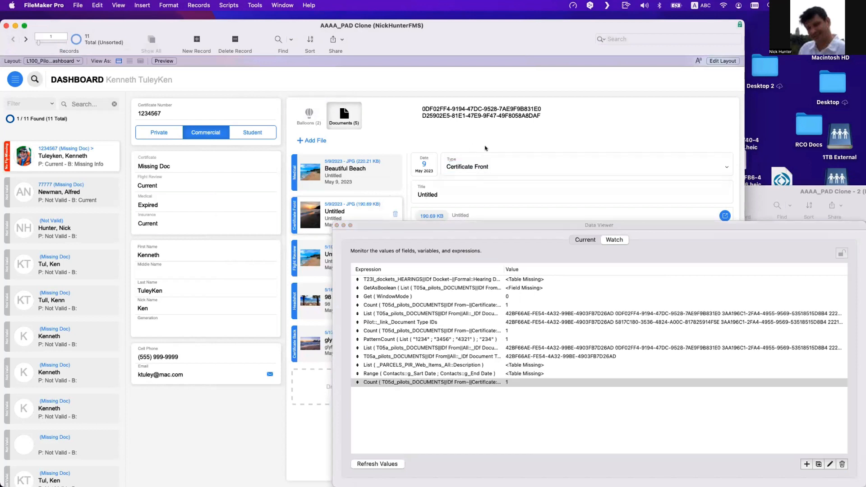
left_click(518, 392)
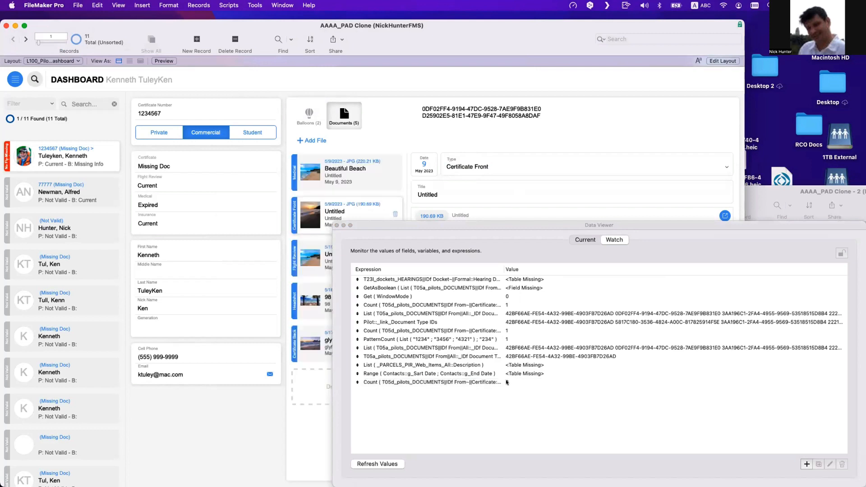
left_click(507, 383)
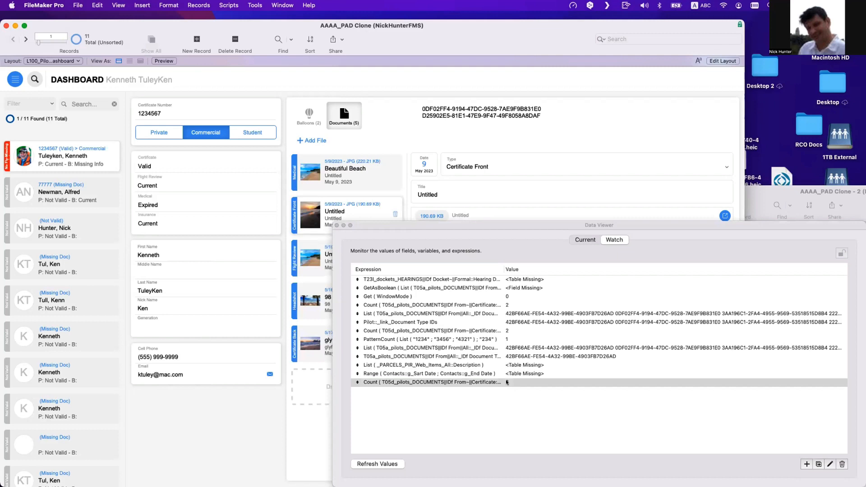
- Delete the second document ID from the certificate front IDs field and commit the record
left_click(542, 117)
left_click_drag(544, 115, 396, 116)
key("super+c")
key("BackSpace")
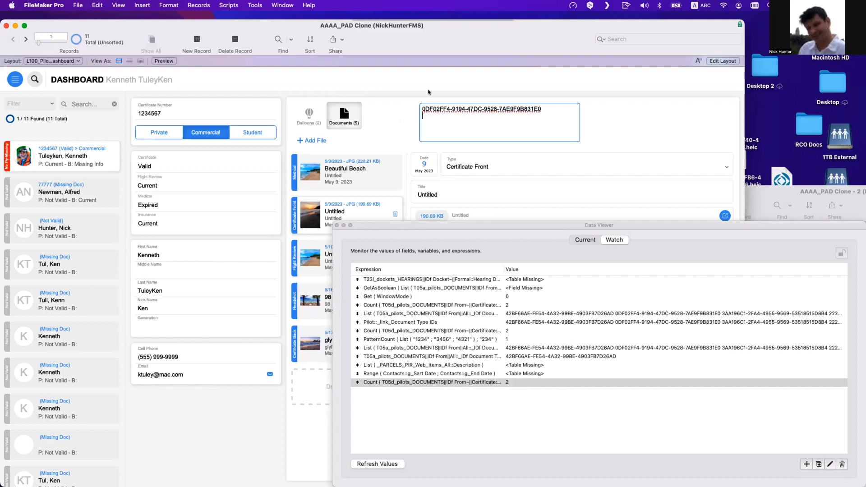
left_click(429, 93)
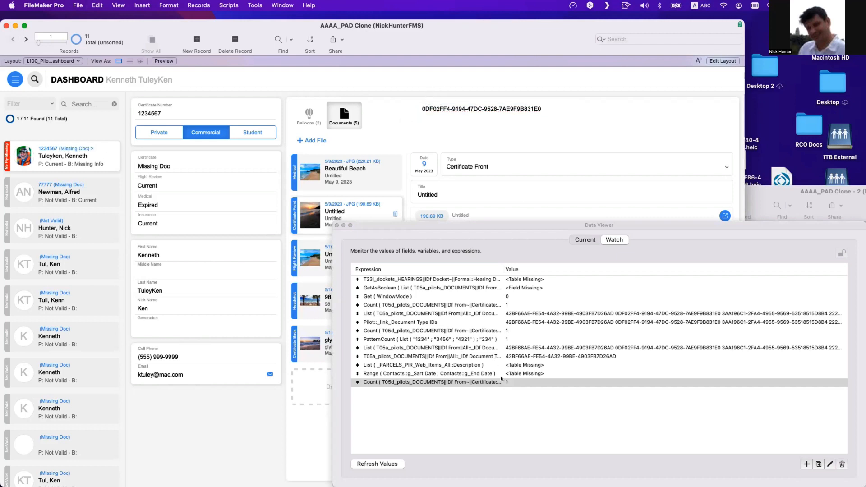
- Paste the document ID back into the certificate front IDs field and commit
left_click(463, 123)
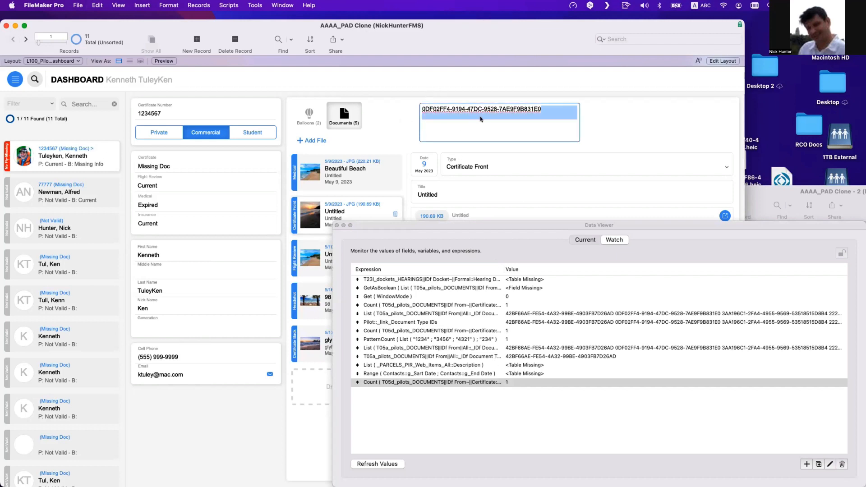
left_click(458, 116)
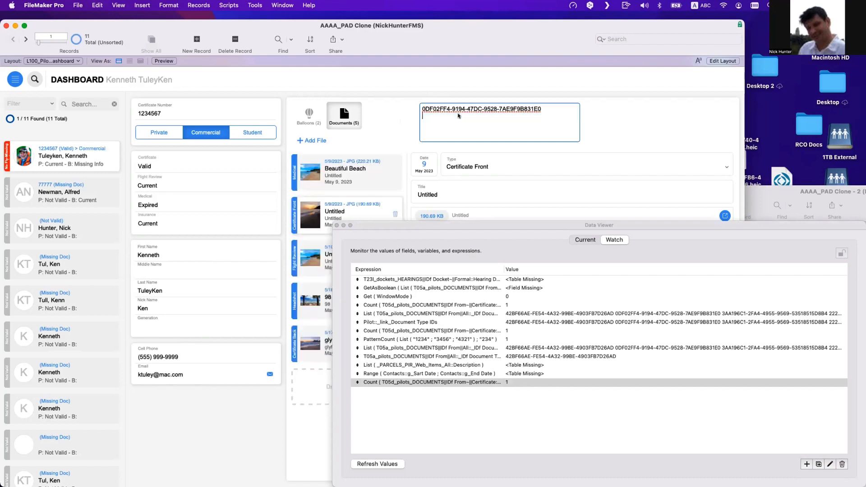
key("super+v")
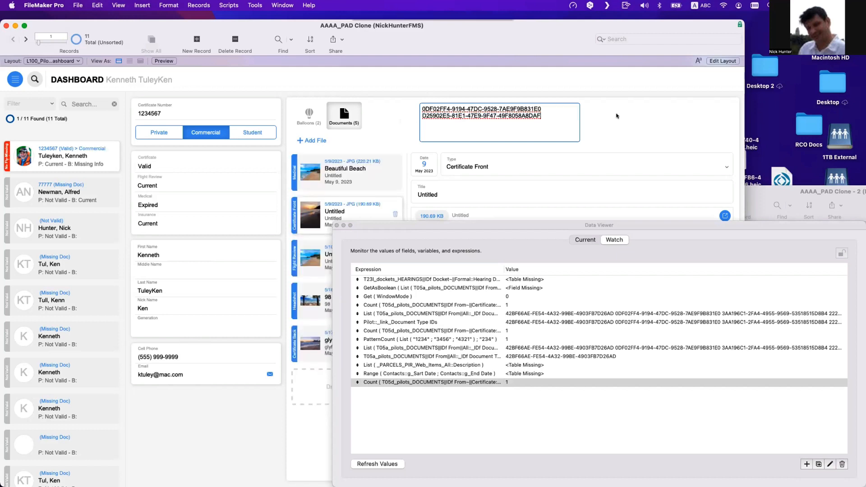
key("KP_Enter")
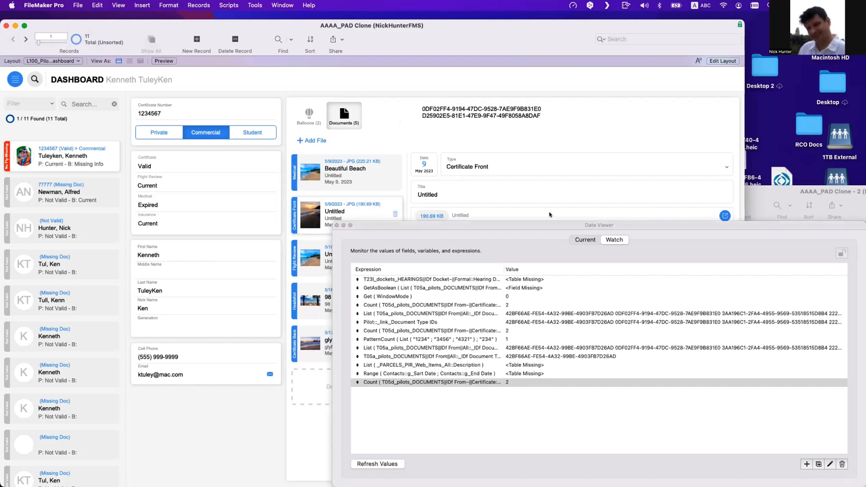
- Cut the second document ID line from the certificate front IDs field and commit the record
left_click(516, 109)
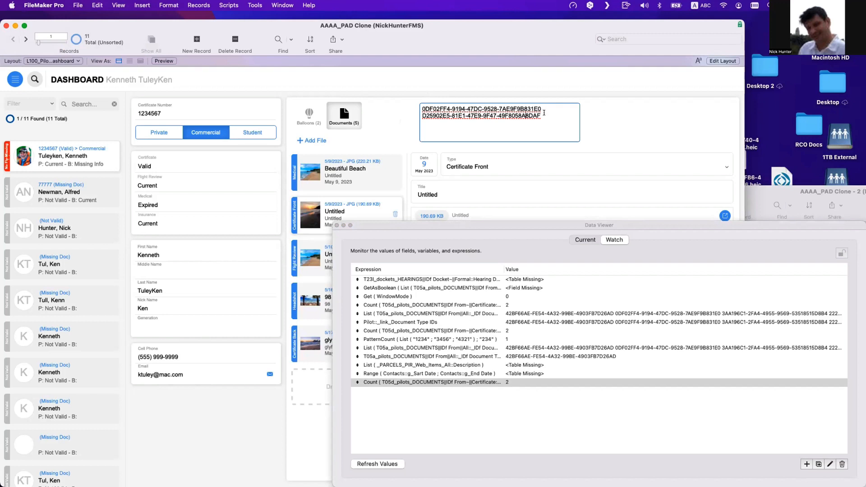
key("super+a")
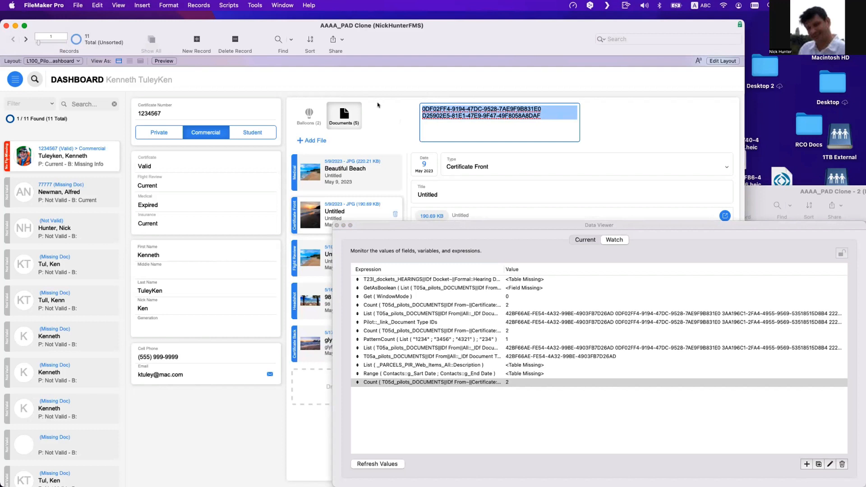
left_click(550, 113)
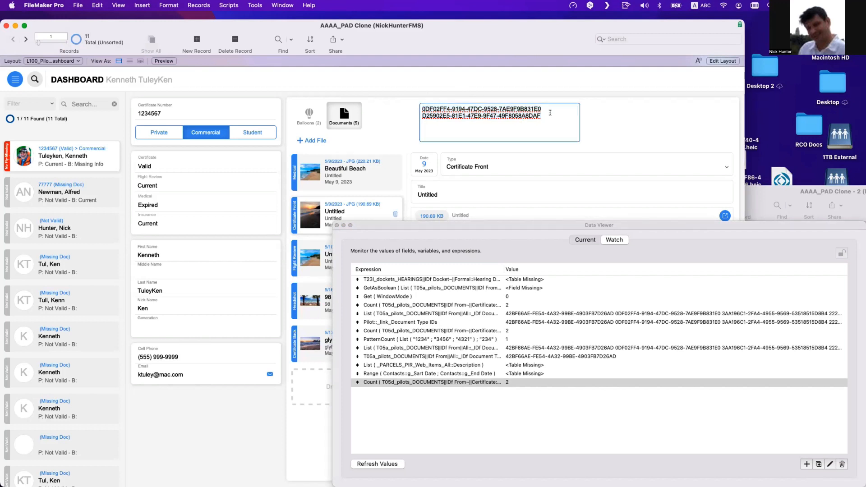
left_click_drag(550, 113, 415, 112)
key("super+x")
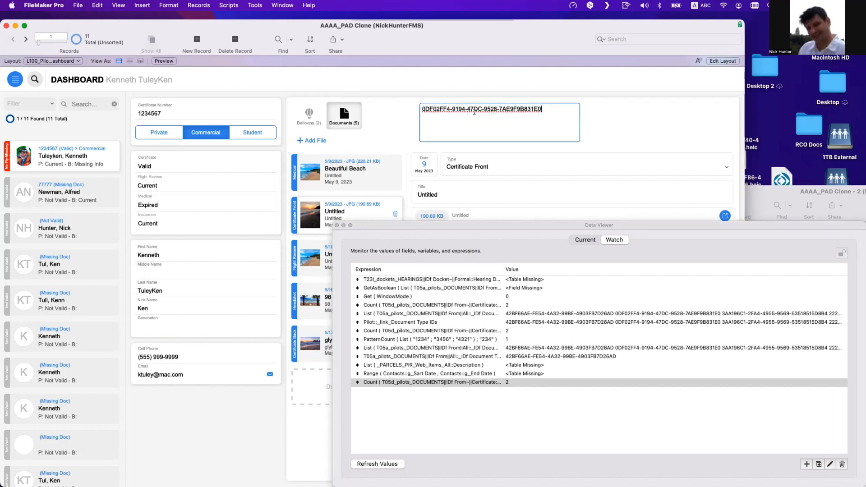
left_click(624, 111)
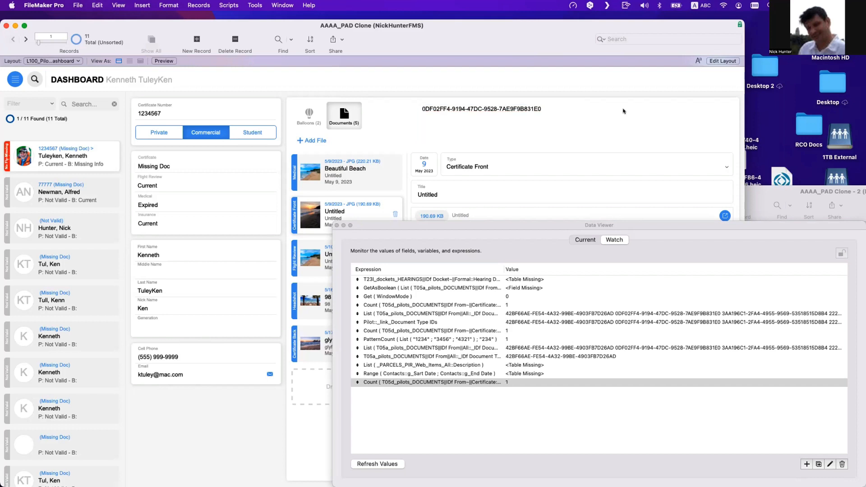
- Paste the cut ID back on a new line of the certificate front IDs field and commit
left_click(528, 118)
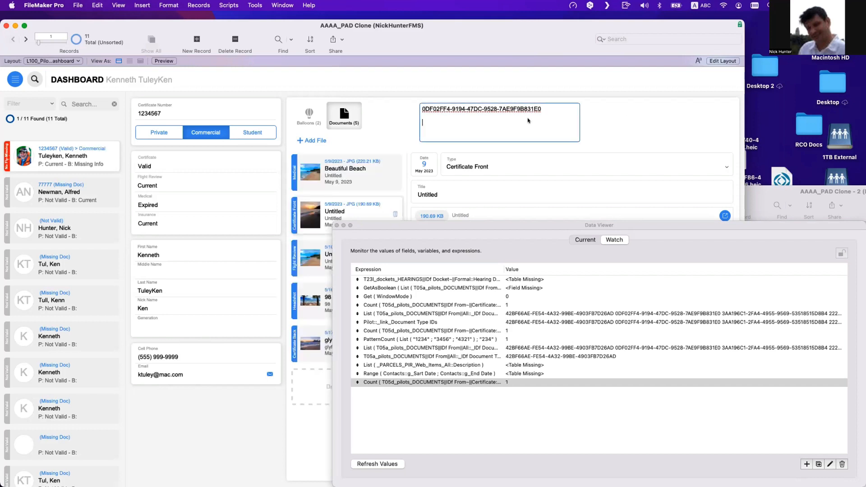
key("super+v")
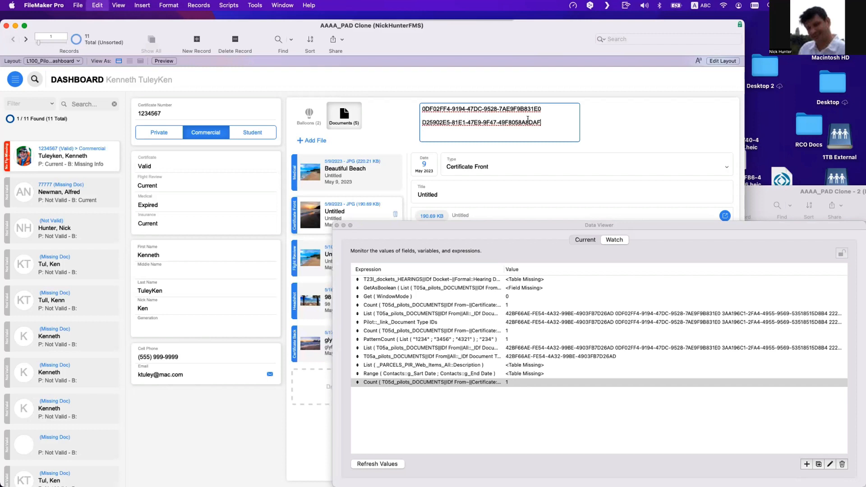
left_click(663, 126)
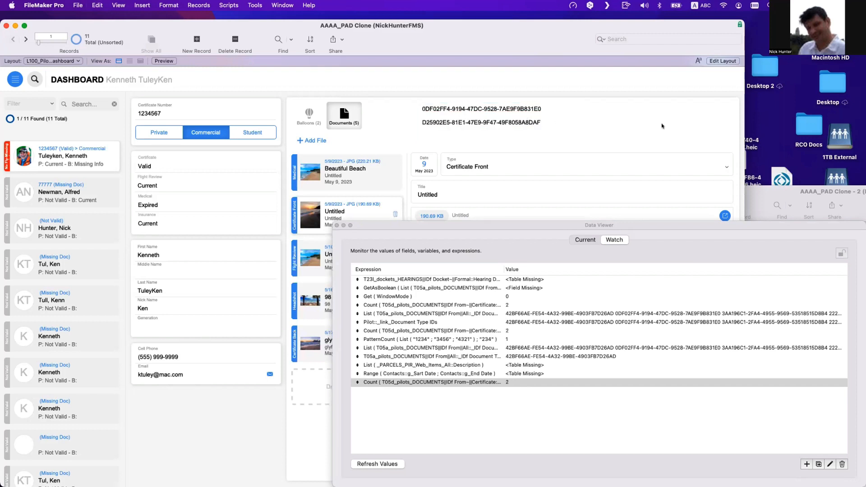
- Cut the first document ID from the certificate front IDs field, commit, and reopen the field for editing
left_click(543, 107)
left_click_drag(544, 108, 403, 99)
left_click_drag(554, 114, 396, 104)
key("super+x")
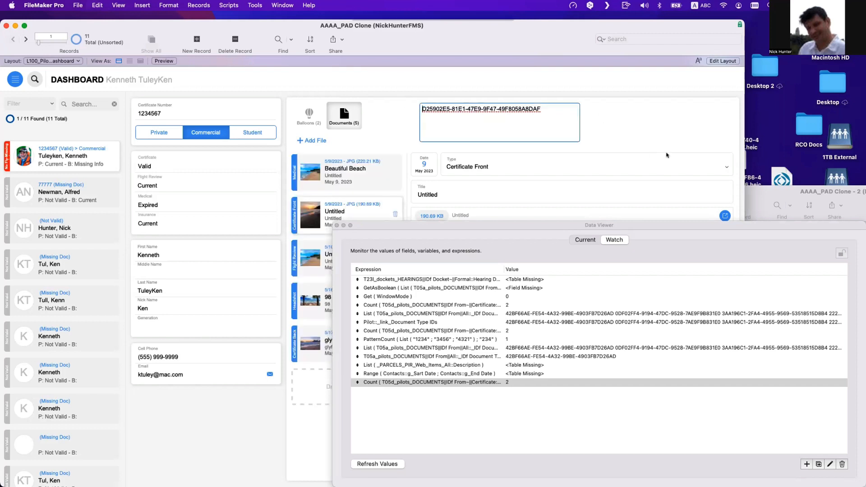
left_click(652, 138)
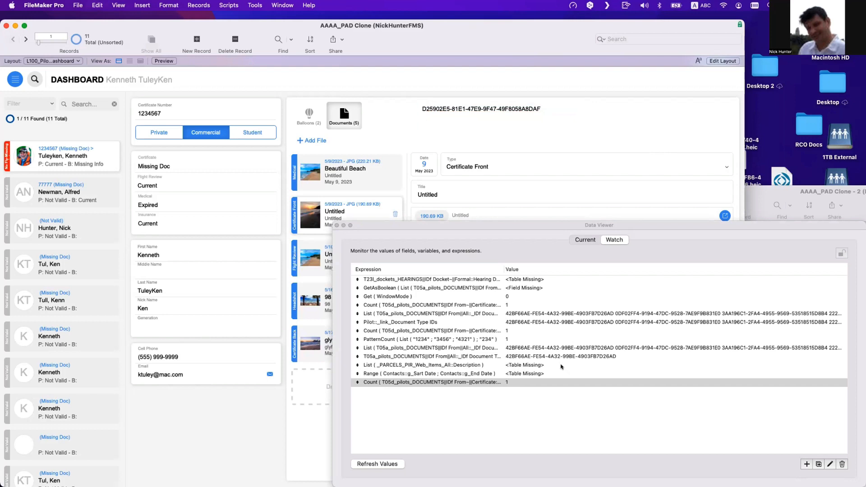
left_click(471, 132)
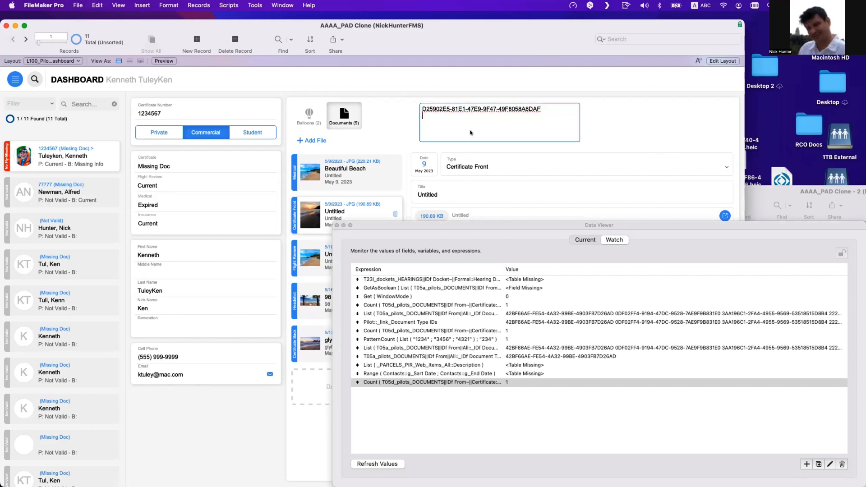
- Paste the document ID back on a new line of the certificate front IDs field and commit
key("super+v")
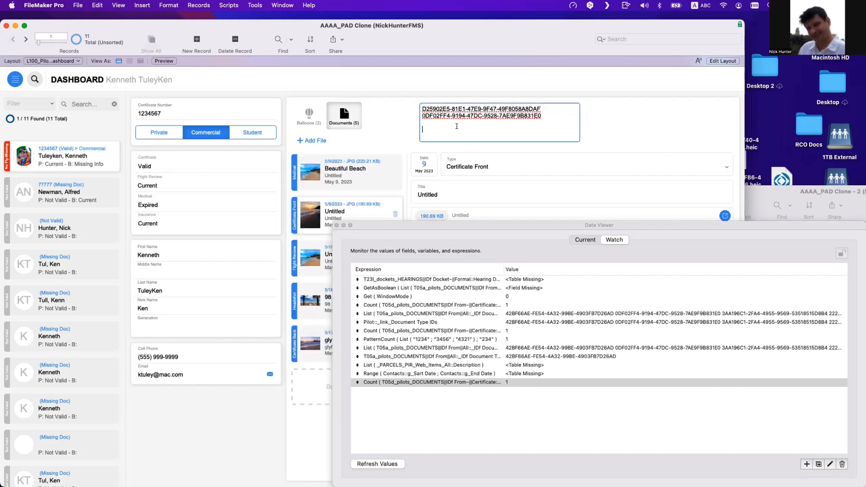
left_click(661, 134)
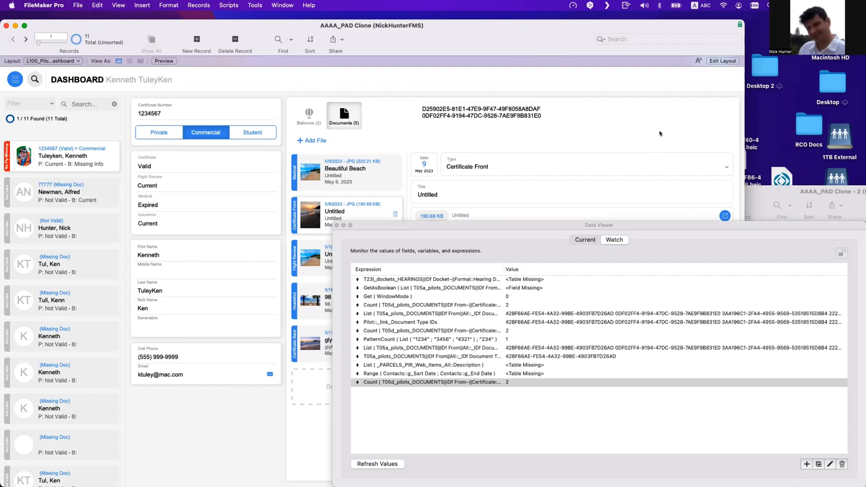
left_click(532, 116)
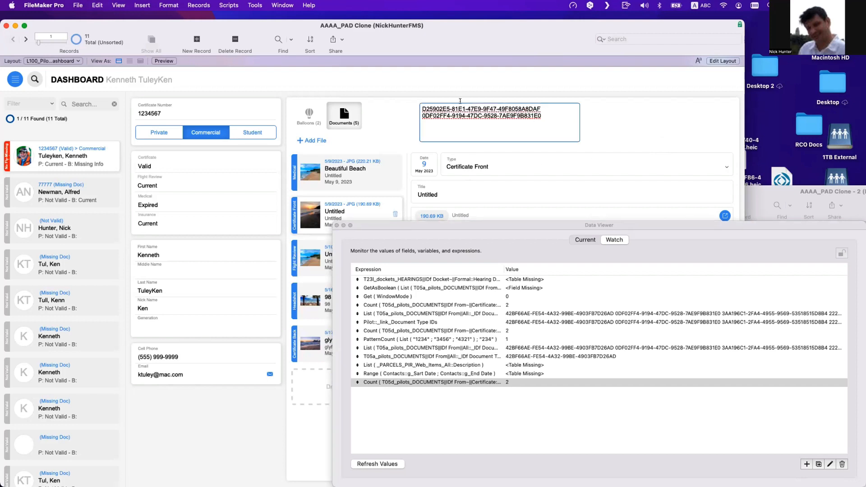
key("super+a")
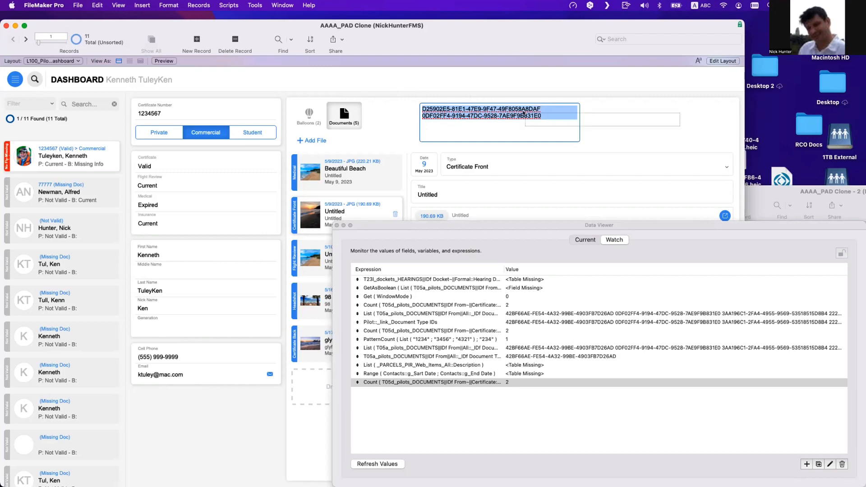
left_click(54, 165)
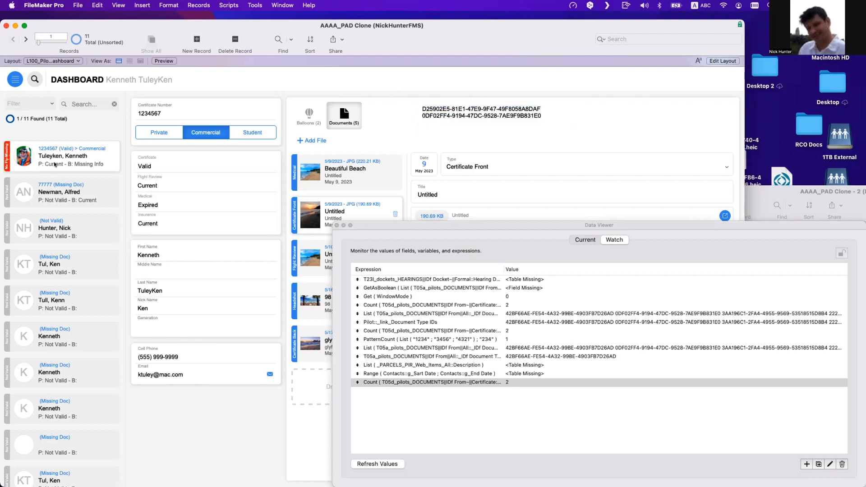
- Examine the match fields of the Pilot relationship to the T05d certificate documents table occurrence
key("super+shift+d")
left_click(454, 39)
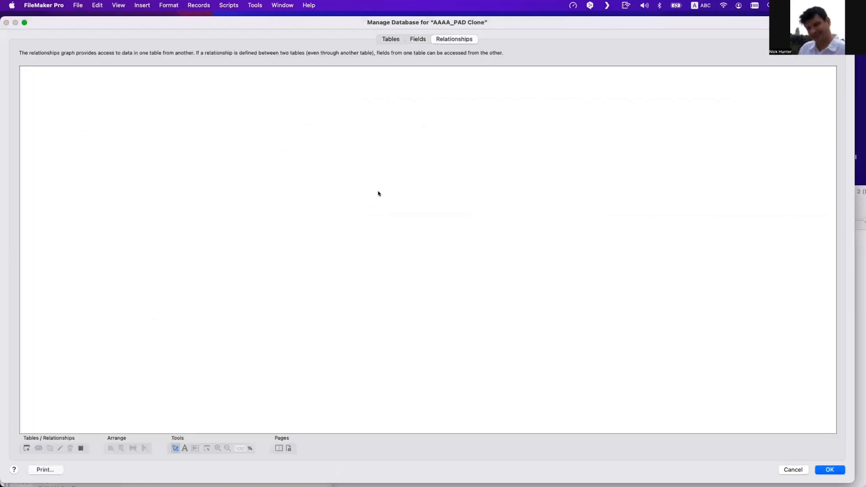
scroll(391, 248, "right", 10)
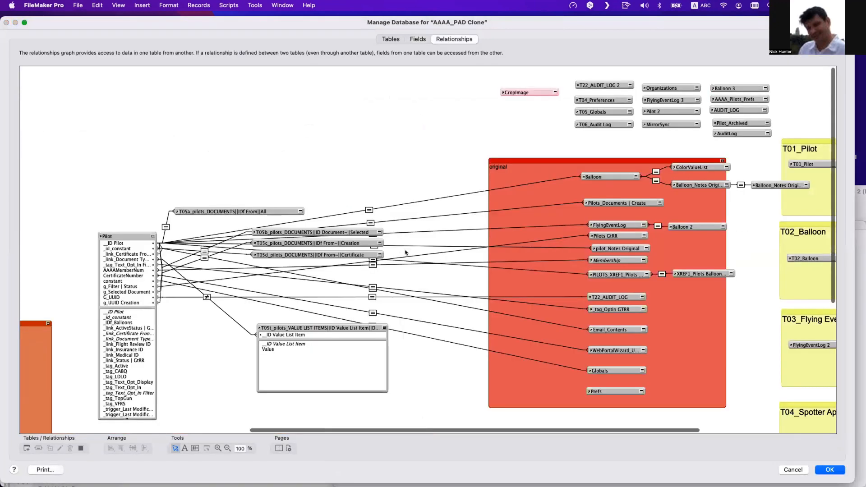
double_click(195, 256)
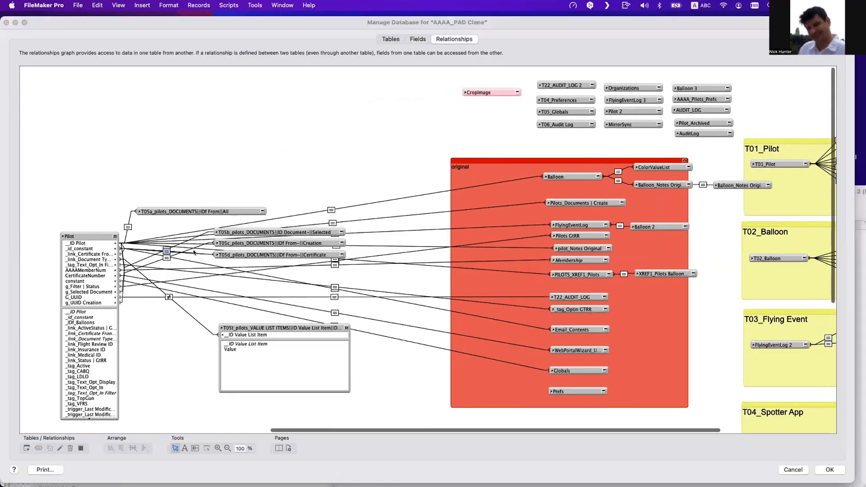
left_click(312, 327)
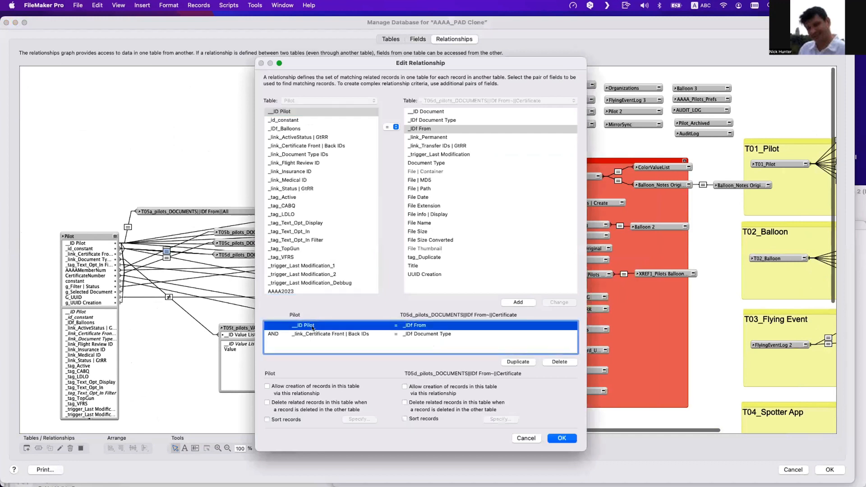
left_click(321, 335)
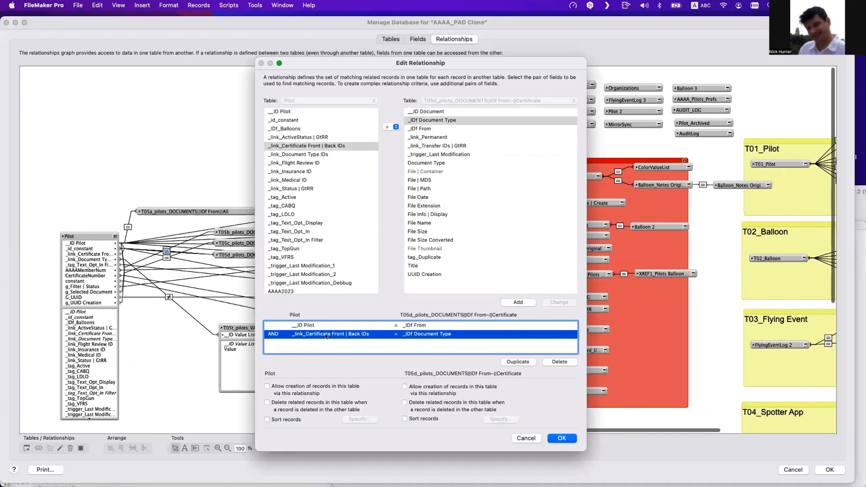
left_click(423, 327)
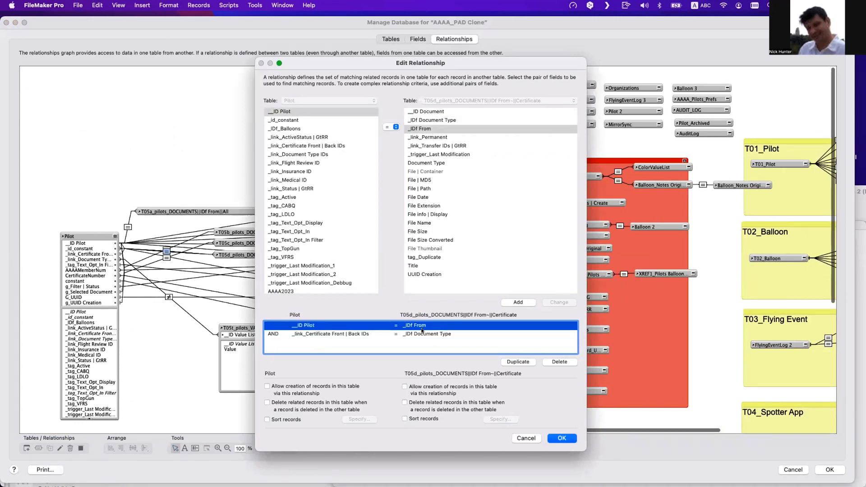
left_click(422, 330)
key("Escape")
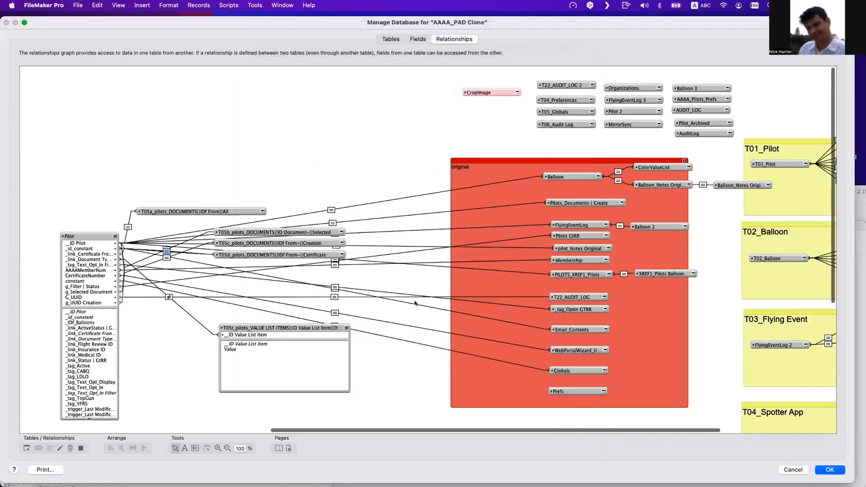
key("Escape")
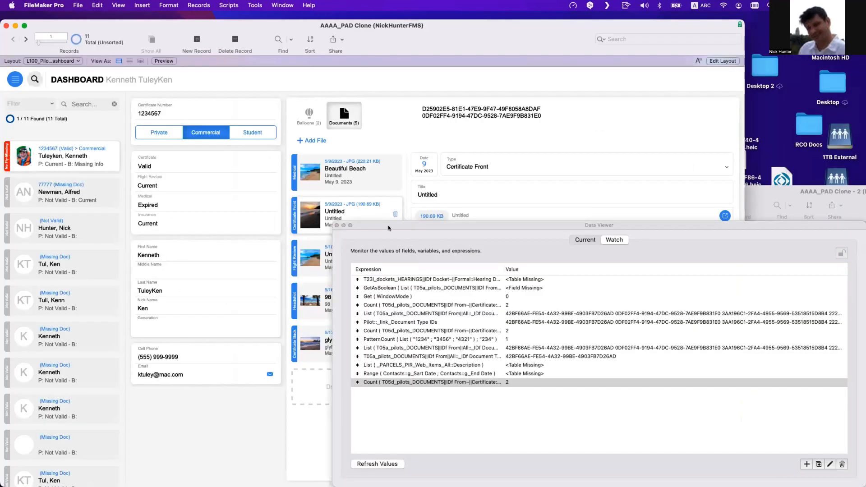
- Move the Data Viewer window aside and close it
left_click_drag(388, 225, 465, 226)
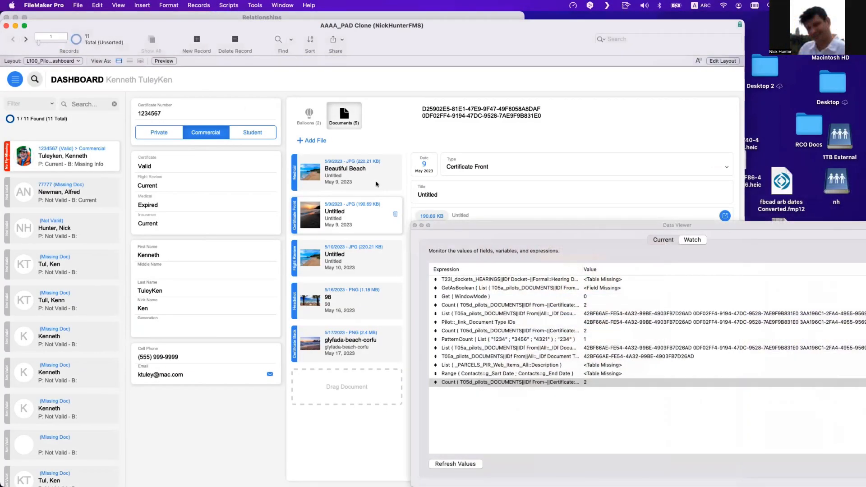
left_click(414, 225)
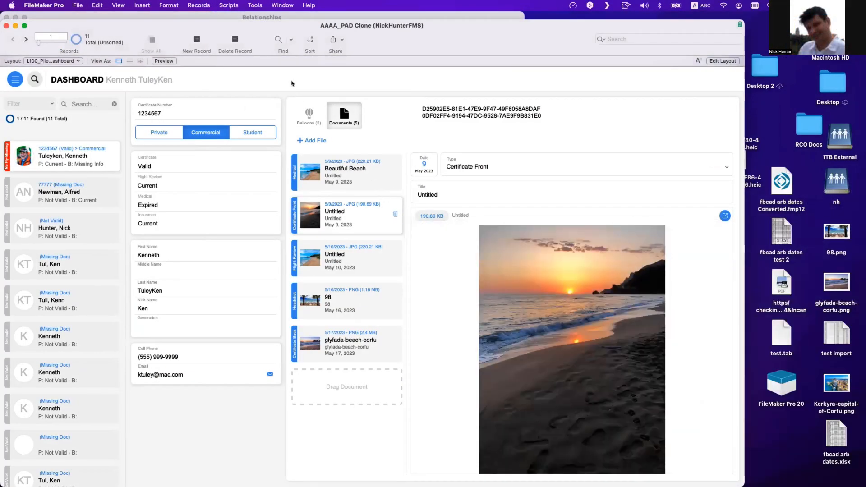
- Open the auto-enter calculation of the Pilot table's CertificateStatus field
key("super+shift+d")
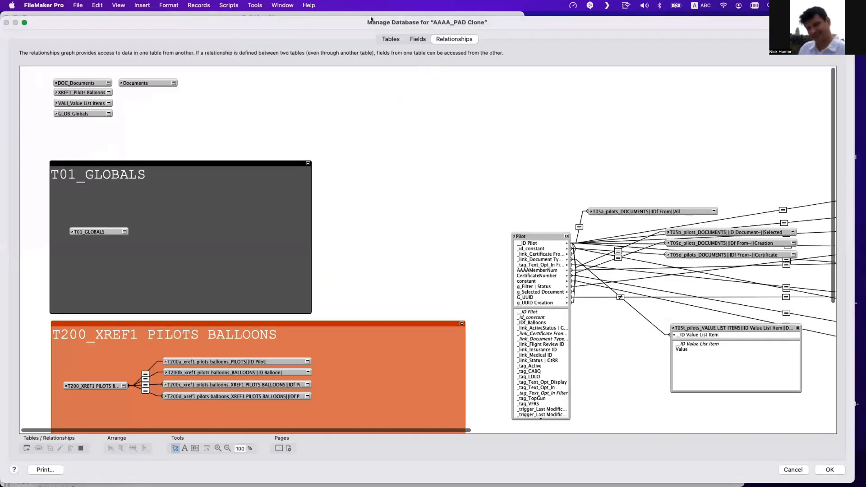
left_click(418, 40)
scroll(105, 315, "down", 10)
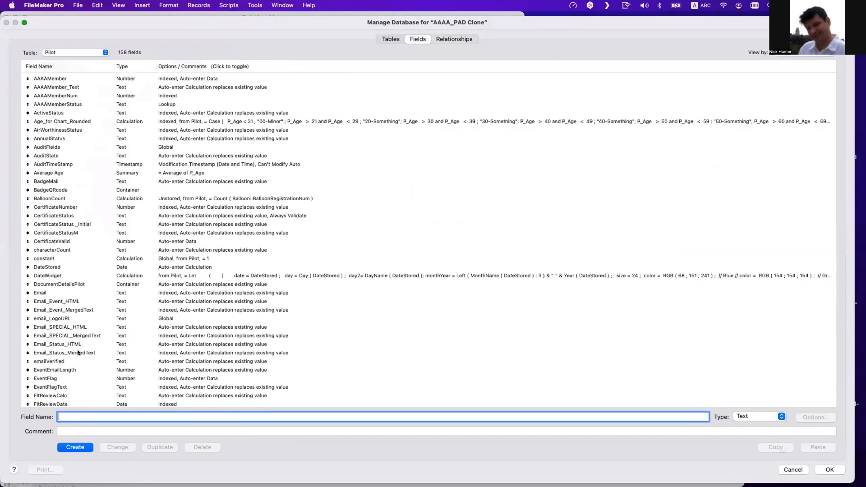
left_click(104, 190)
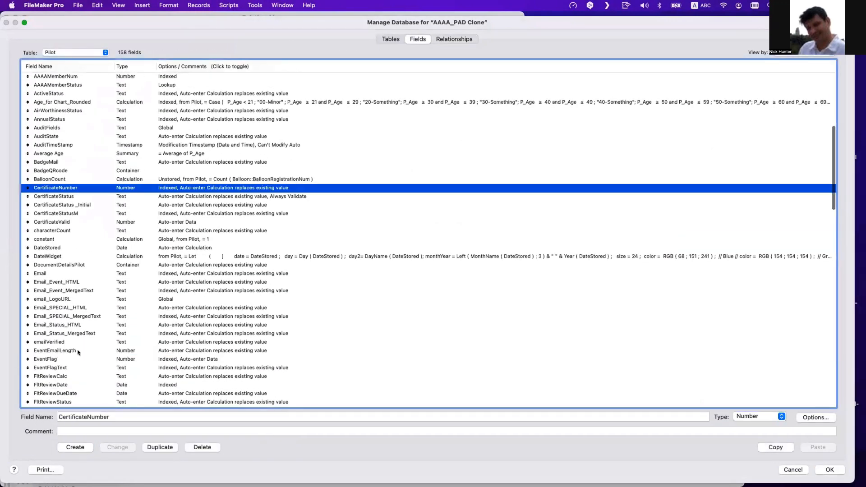
scroll(107, 302, "up", 5)
left_click(76, 288)
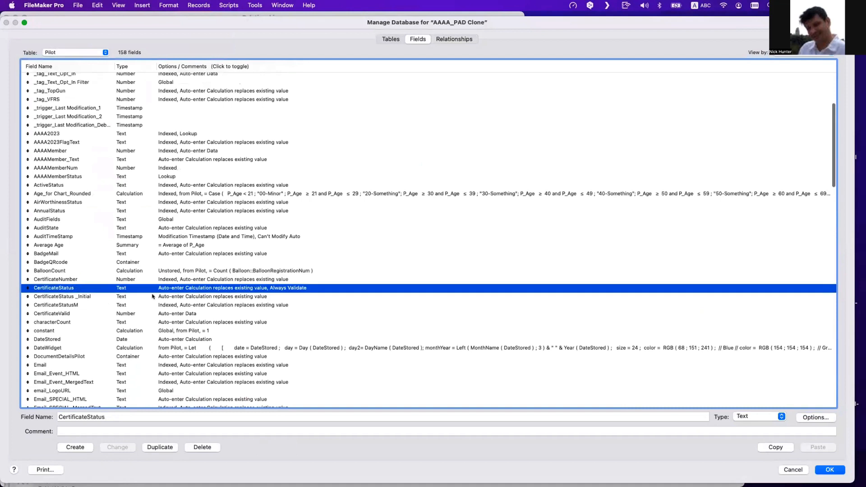
left_click(575, 298)
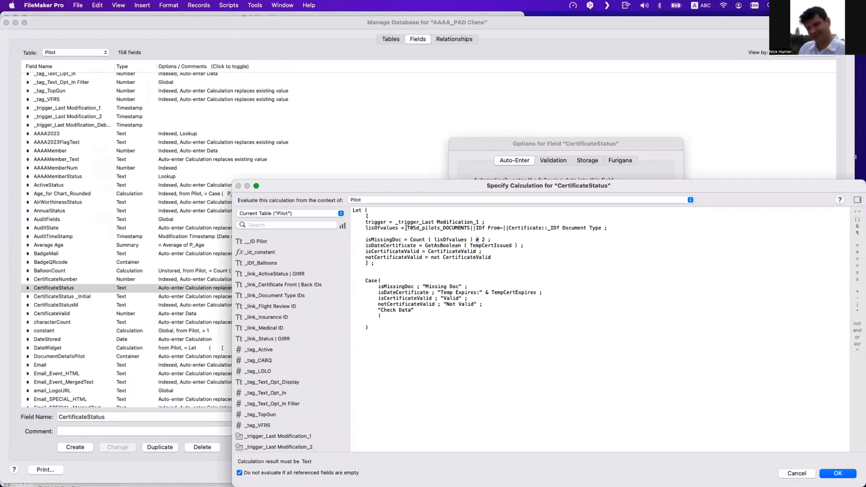
- Try renaming the isMissingDoc variable to notMissingDoc and changing its comparison to equals
left_click_drag(365, 239, 399, 237)
left_click_drag(410, 240, 476, 240)
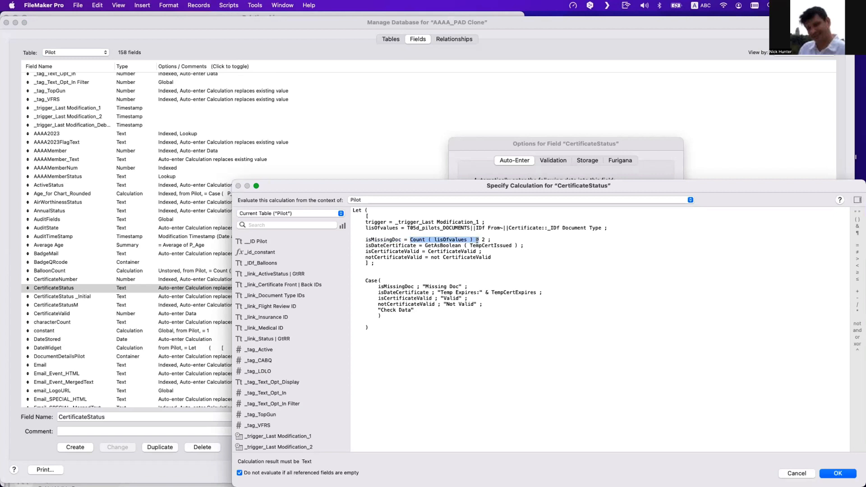
left_click(484, 240)
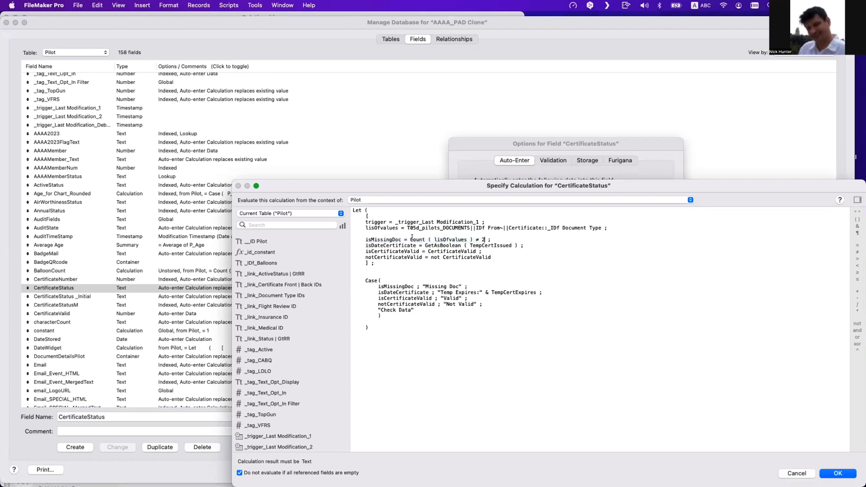
left_click_drag(411, 238, 420, 238)
left_click(474, 240)
left_click_drag(371, 240, 362, 237)
type("not")
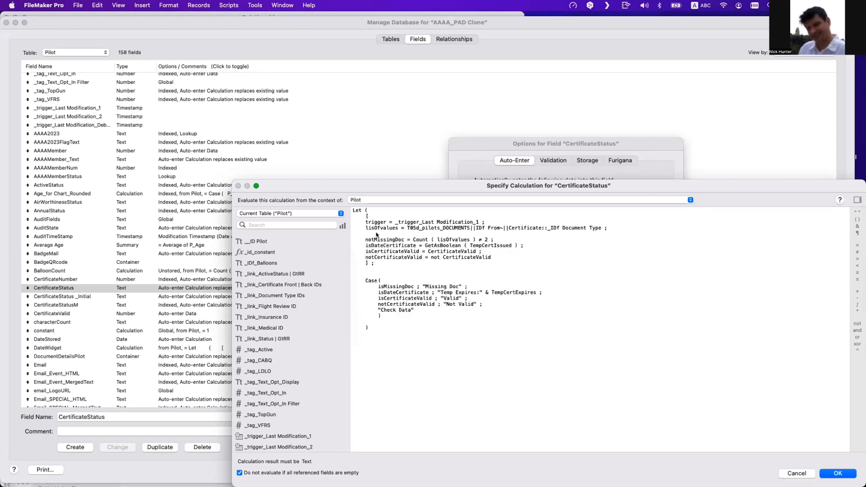
double_click(479, 240)
type("=")
left_click(565, 265)
left_click_drag(375, 239, 365, 239)
type("is")
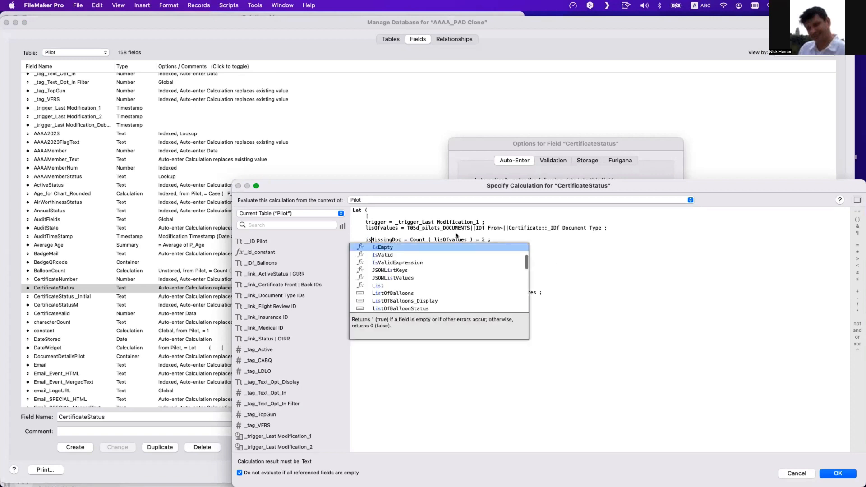
key("Escape")
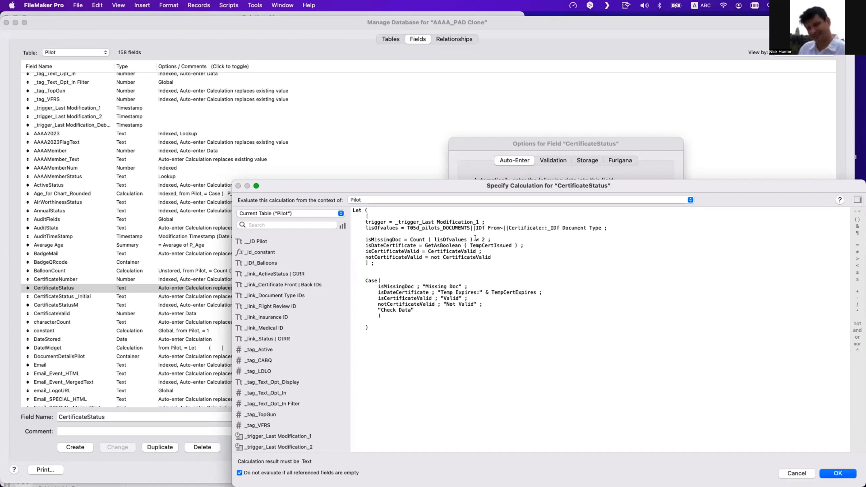
- Rewrite the isMissingDoc test in the calculation as not Count ( lisOfvalues ) = 2
double_click(366, 239)
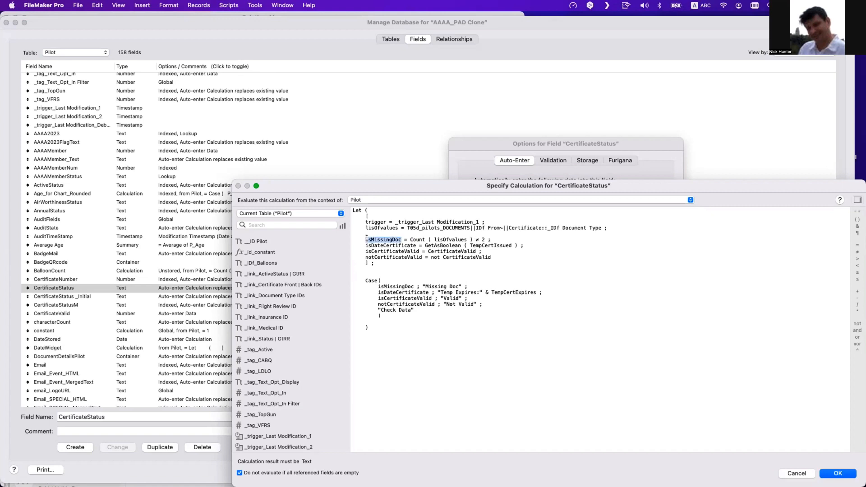
left_click(431, 287)
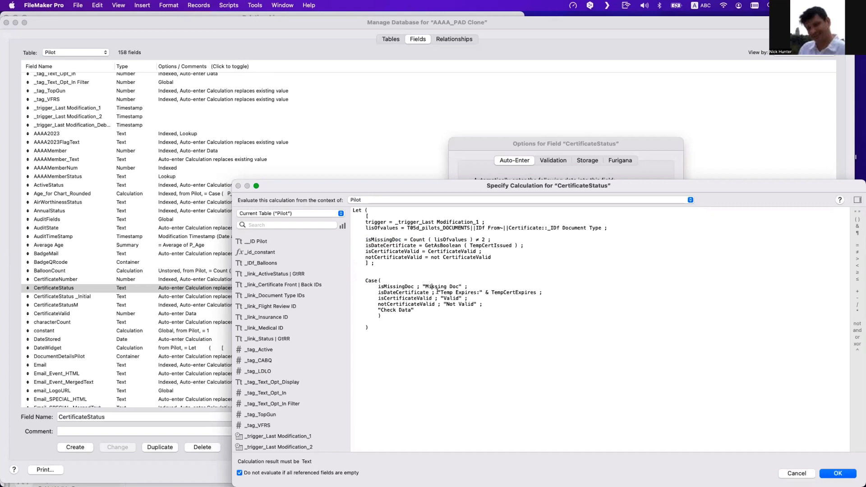
triple_click(392, 287)
left_click(444, 287)
left_click_drag(421, 286, 458, 286)
left_click_drag(378, 287, 408, 285)
left_click_drag(366, 239, 399, 238)
left_click(478, 239)
key("BackSpace")
type("=")
left_click(410, 240)
type("not")
- Confirm the calculation and close the field options and Manage Database dialogs
left_click_drag(408, 228, 594, 225)
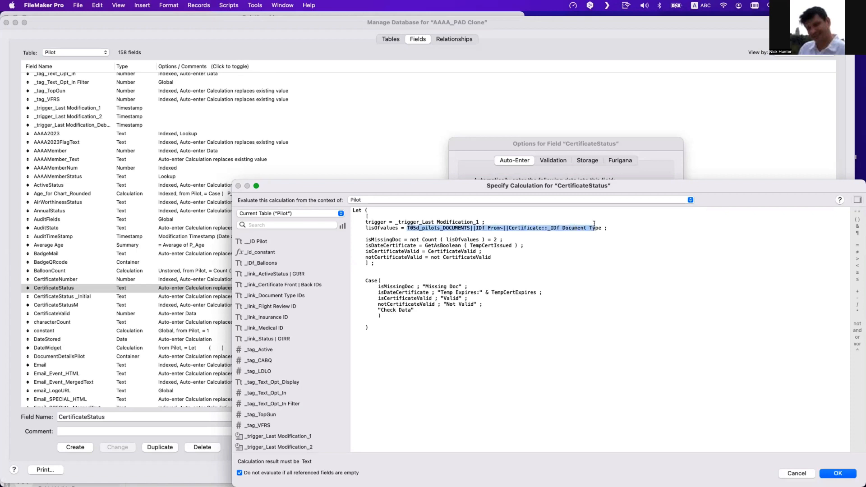
left_click(493, 241)
left_click_drag(496, 239, 421, 239)
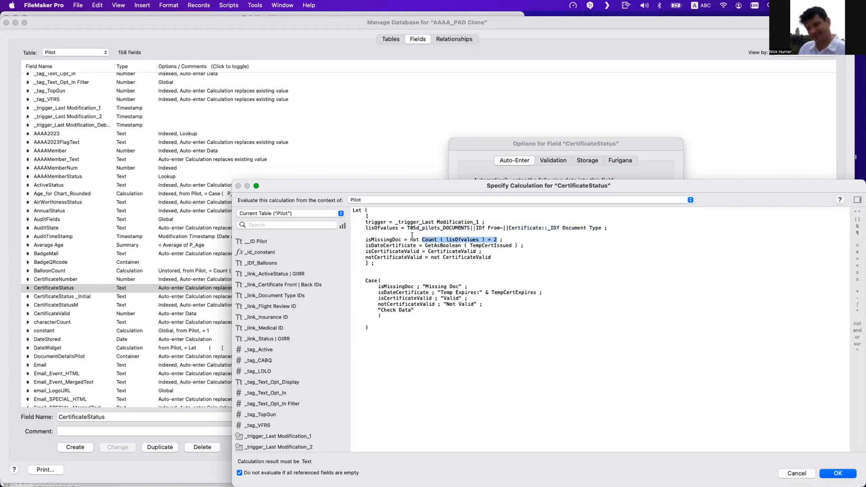
left_click(411, 239)
left_click(844, 476)
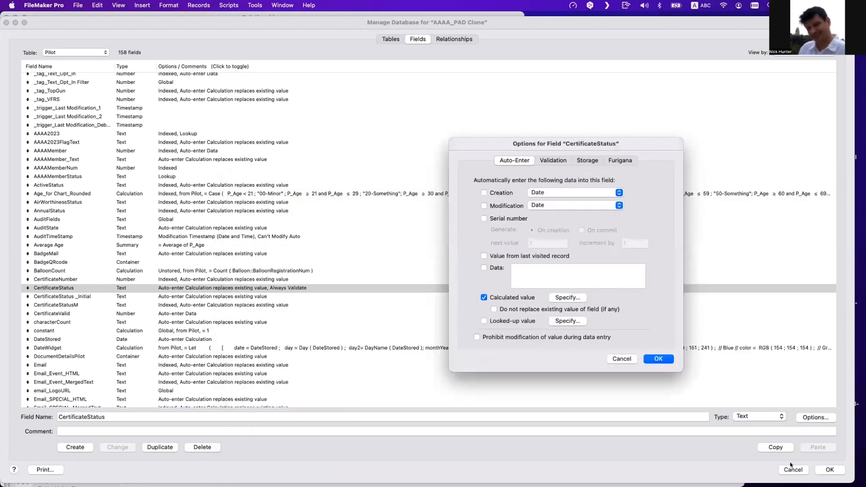
left_click(667, 360)
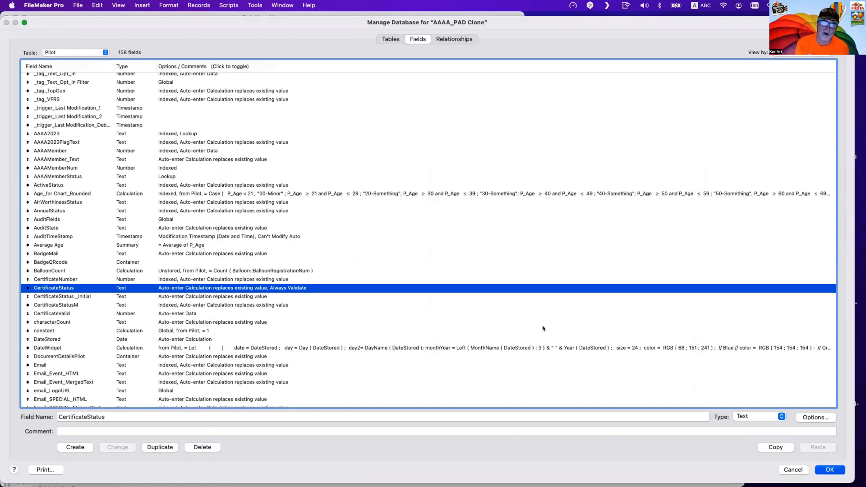
key("Return")
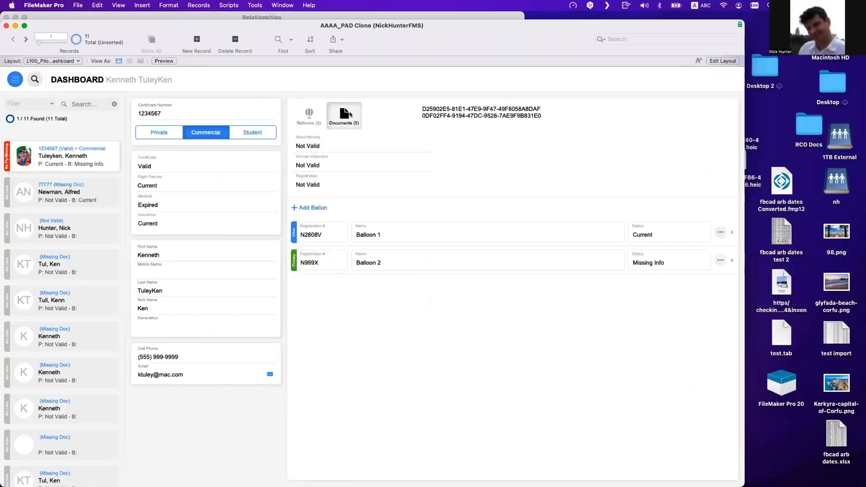
- Inspect the certificate front IDs field in Layout mode, then return to the Documents tab in Browse mode
left_click(360, 121)
key("super+l")
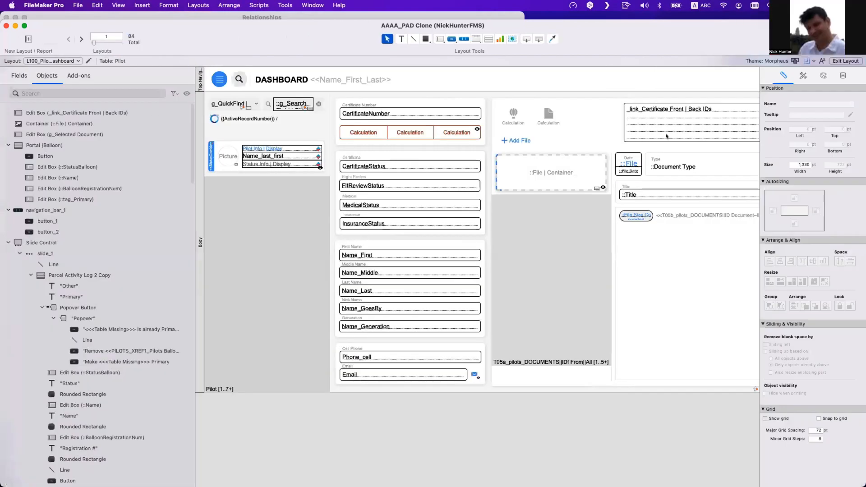
left_click(667, 136)
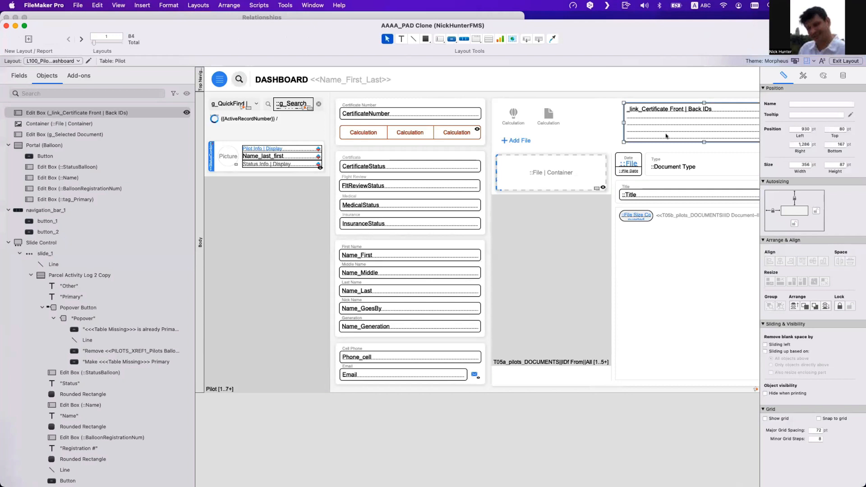
key("super+b")
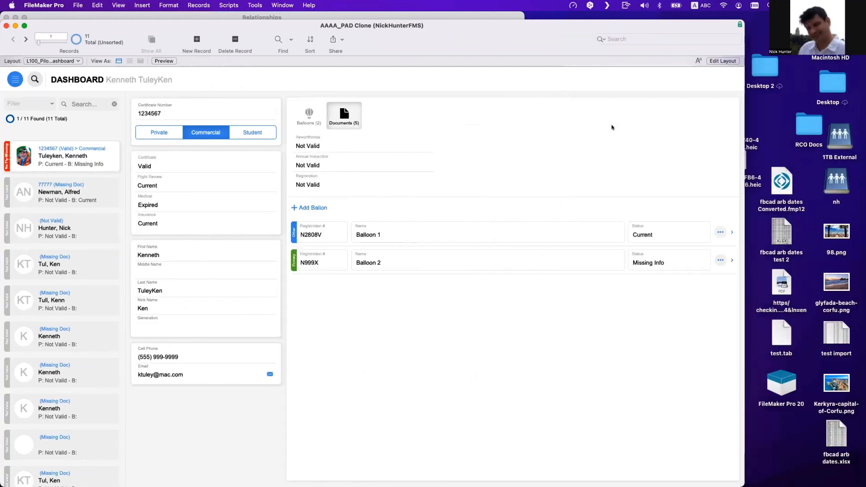
left_click(346, 123)
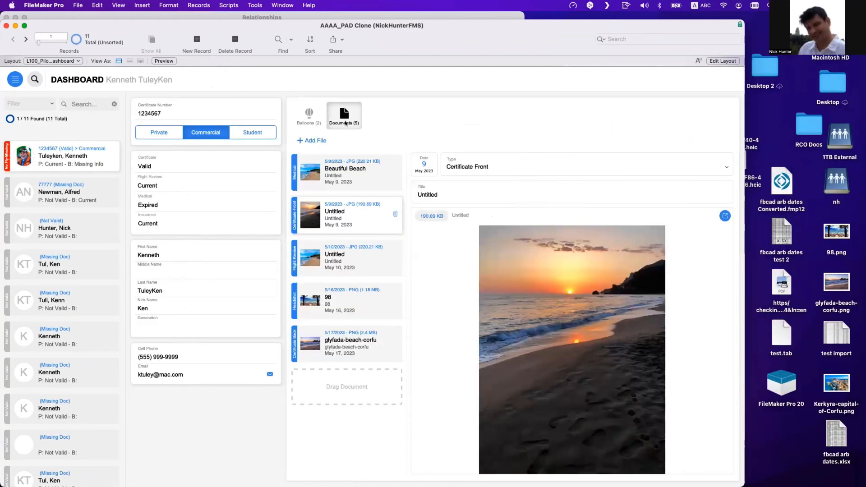
- Inspect the operator of the relationship between Pilot and the document-type value list items in the relationships graph
key("shift+super+d")
left_click(448, 39)
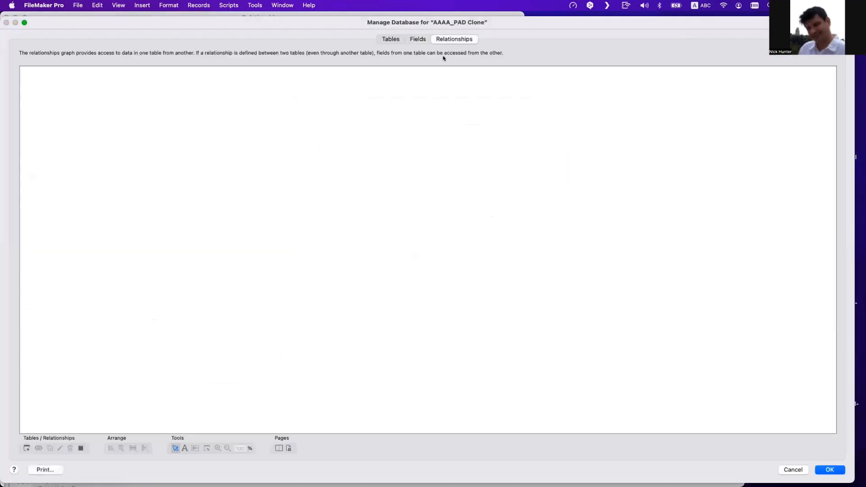
scroll(375, 238, "down", 4)
scroll(459, 238, "right", 5)
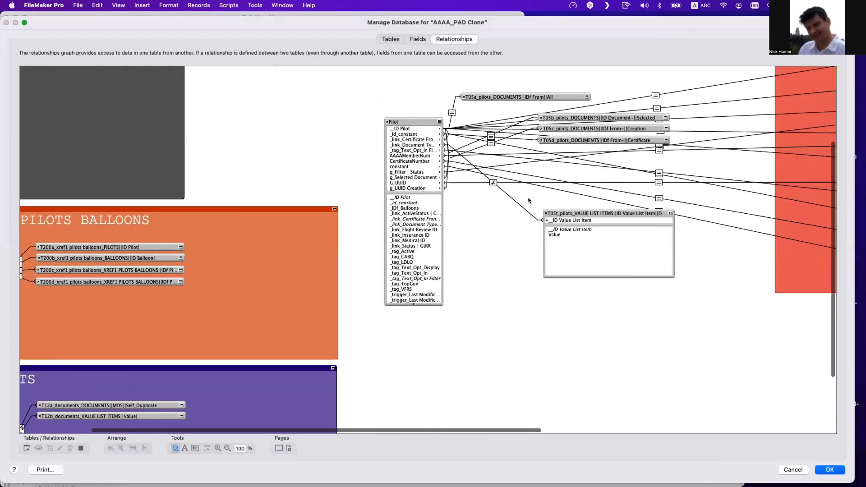
double_click(490, 181)
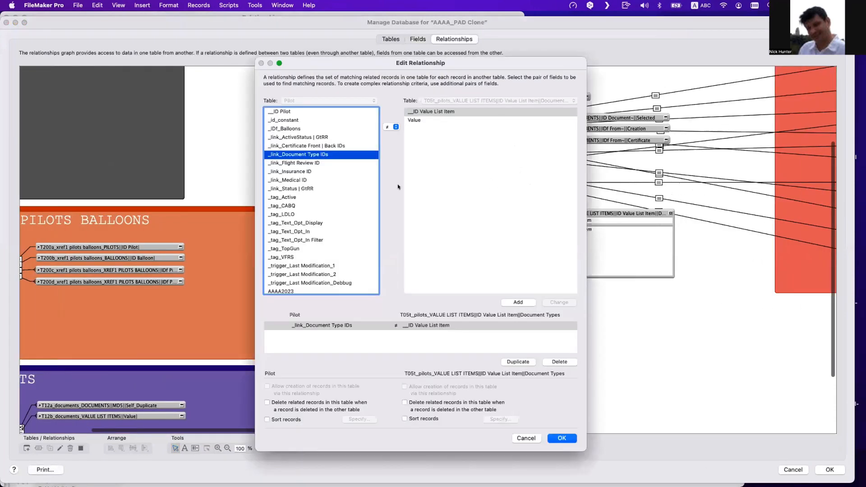
left_click(392, 127)
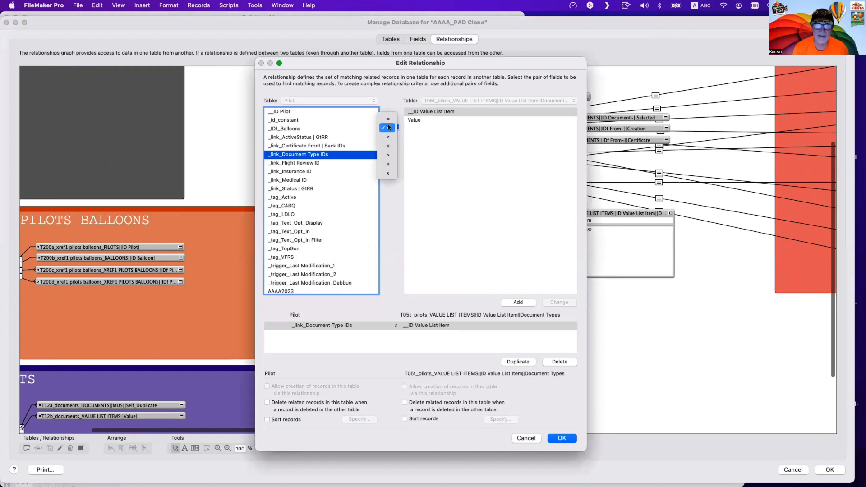
left_click(388, 128)
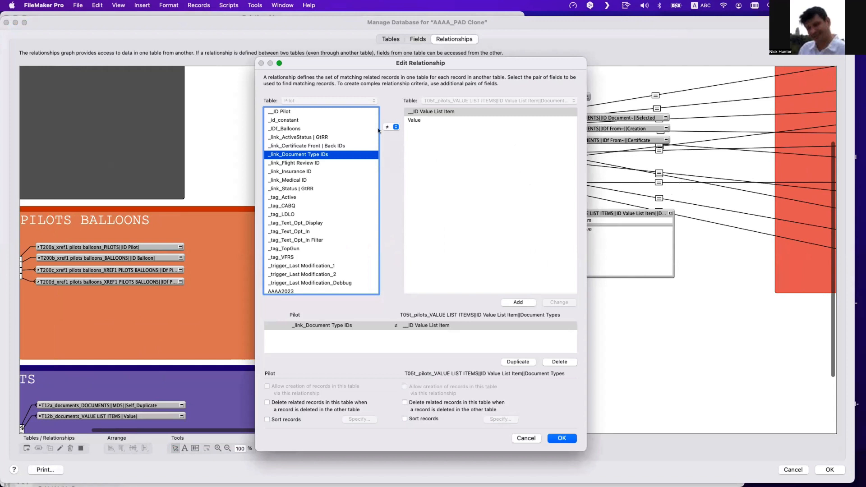
key("Return")
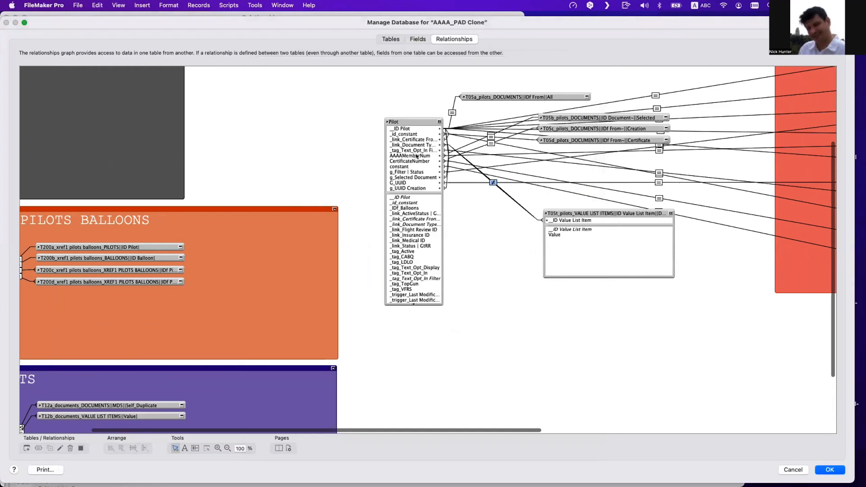
- Rewrite the CertificateStatus isMissingDoc test as Count ( lisOfvalues ) ≠ 2 and close all dialogs
left_click(417, 40)
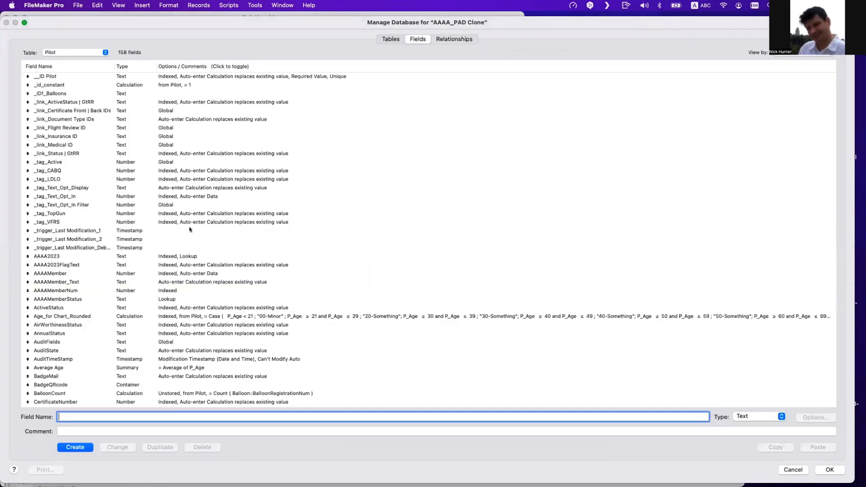
scroll(166, 294, "down", 5)
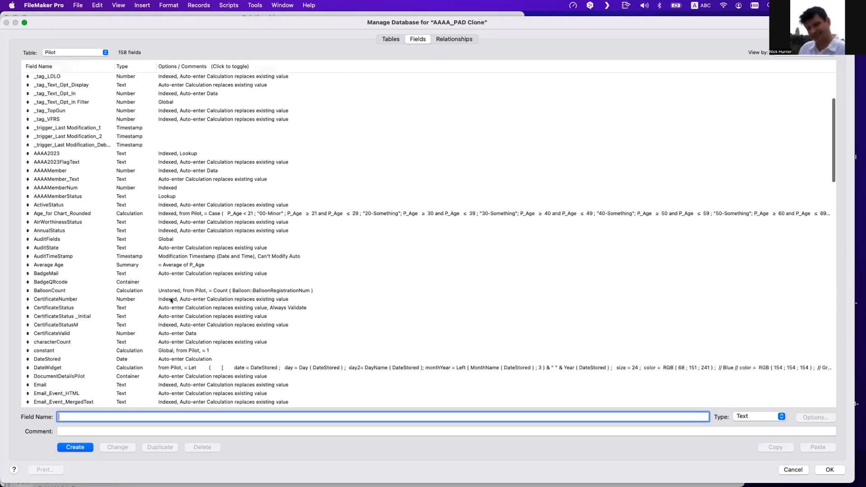
double_click(126, 307)
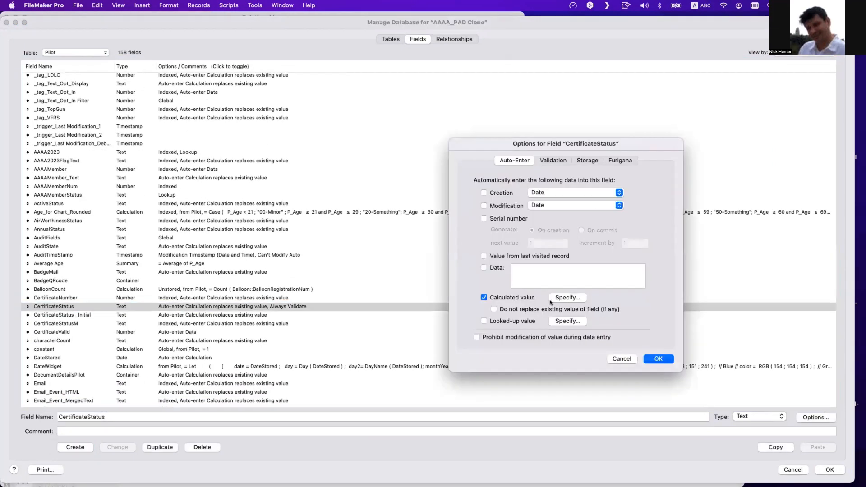
left_click(562, 298)
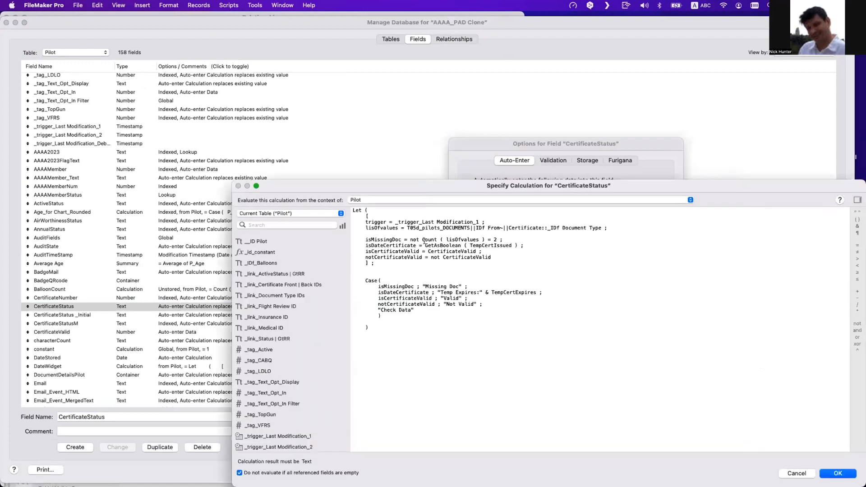
left_click(421, 239)
key("BackSpace")
key("BackSpace")
key("BackSpace")
key("BackSpace")
double_click(478, 239)
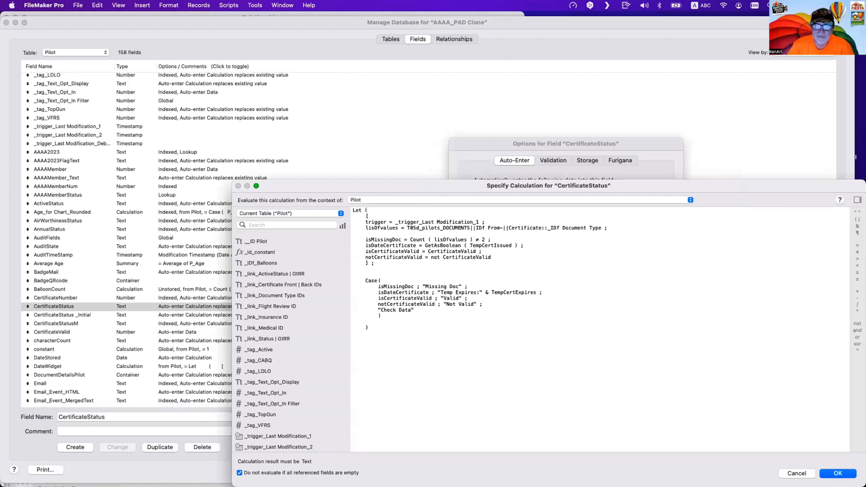
key("Return")
key("Return")
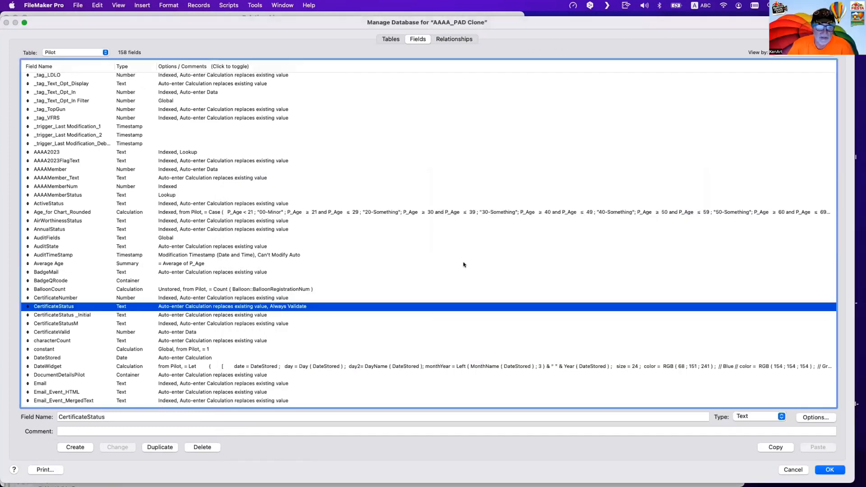
key("Return")
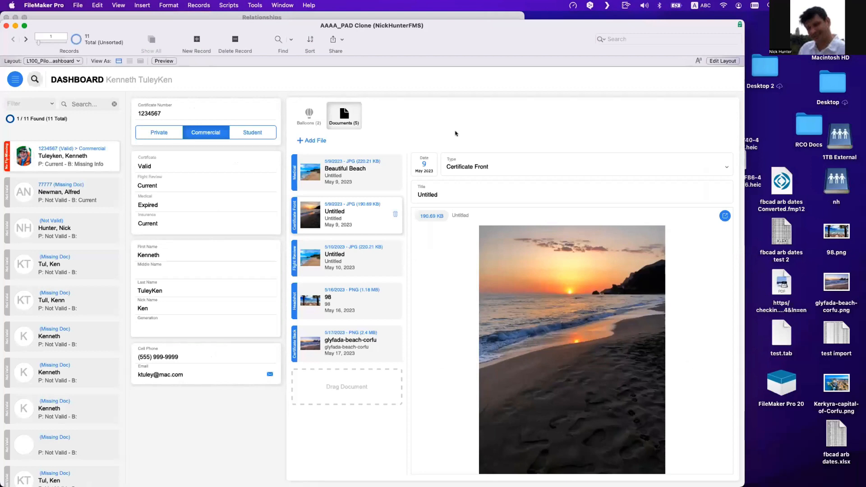
- Review the CertificateStatus, CertificateValid and CertificateStatusM fields in the Pilot table's field list
key("super+shift+d")
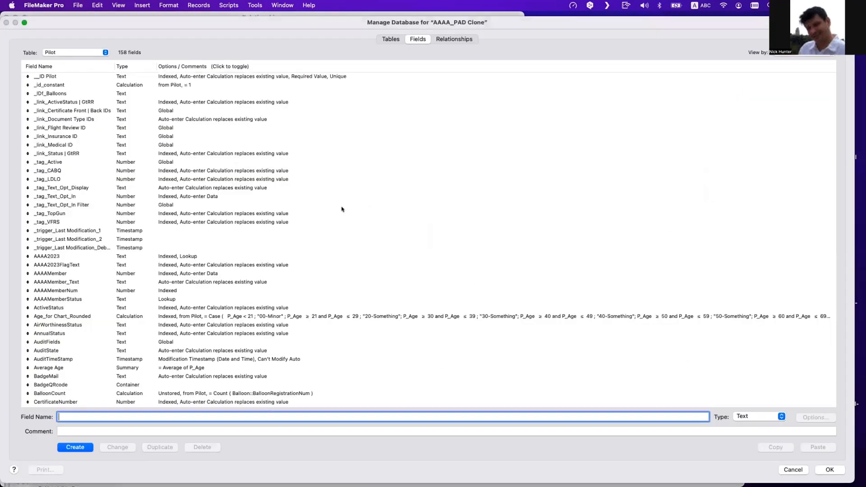
scroll(72, 356, "down", 5)
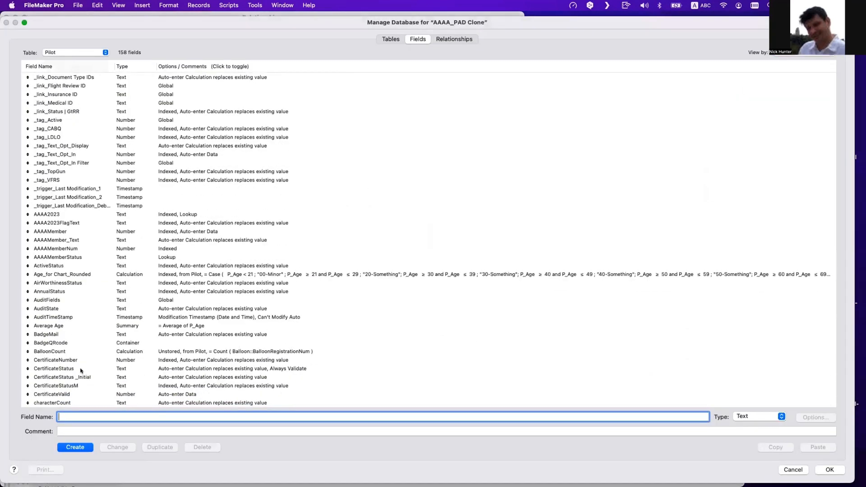
left_click(80, 369)
scroll(81, 381, "down", 1)
left_click(82, 378)
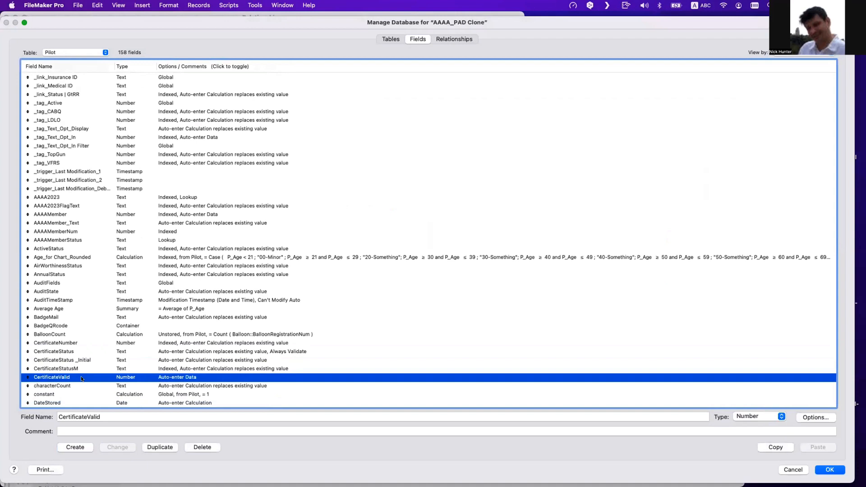
left_click(623, 359)
left_click(139, 368)
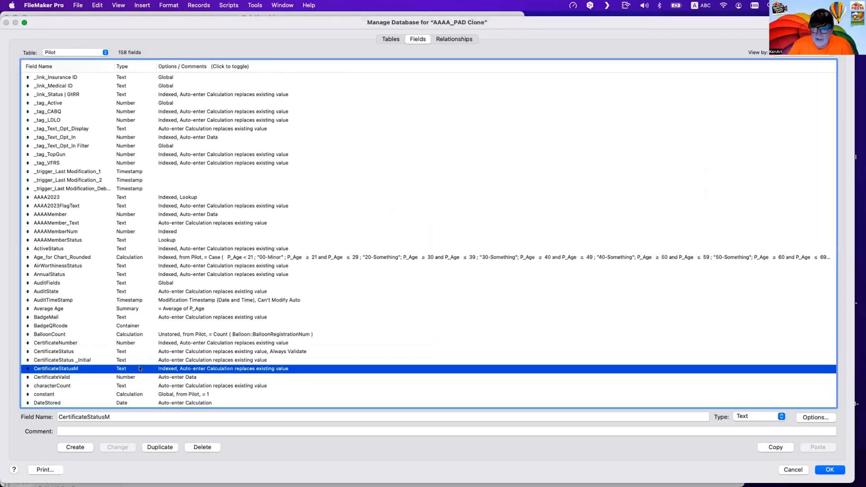
scroll(136, 363, "down", 3)
scroll(132, 360, "down", 3)
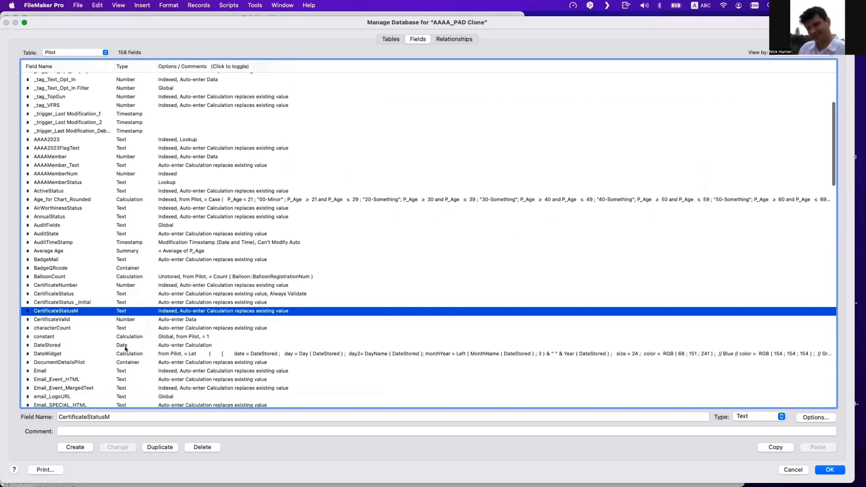
key("Escape")
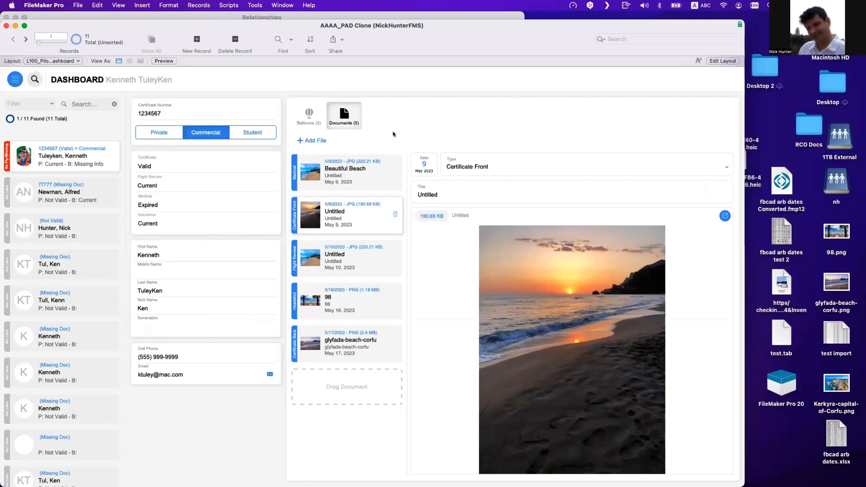